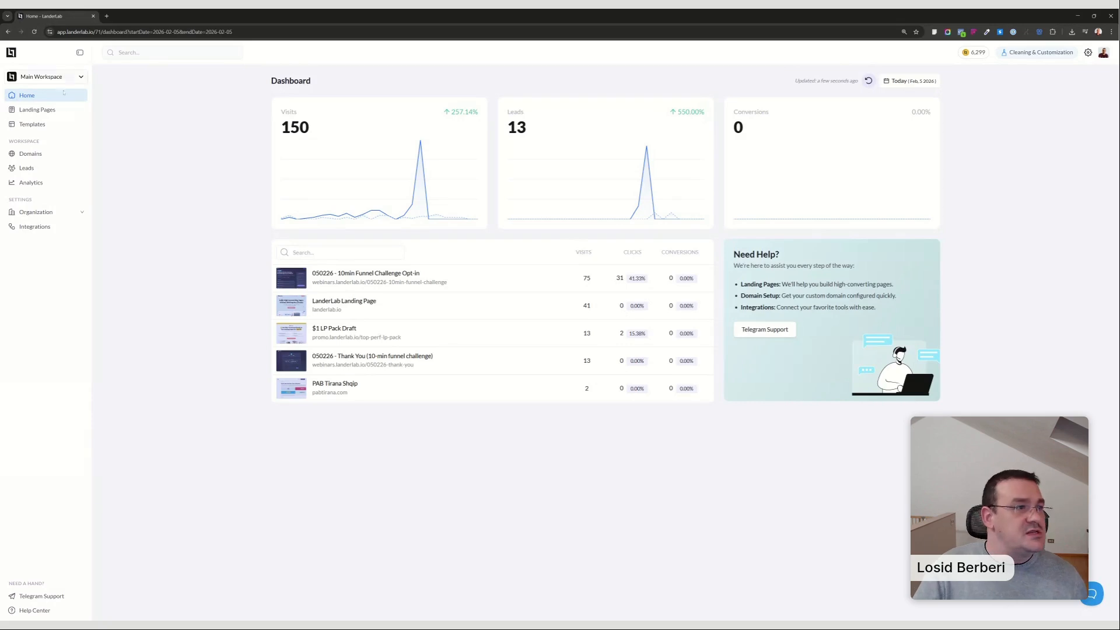
Switch to the second organization's Main Workspace and start a new landing page in the 0 Lead Funnels folder.
left_click(37, 110)
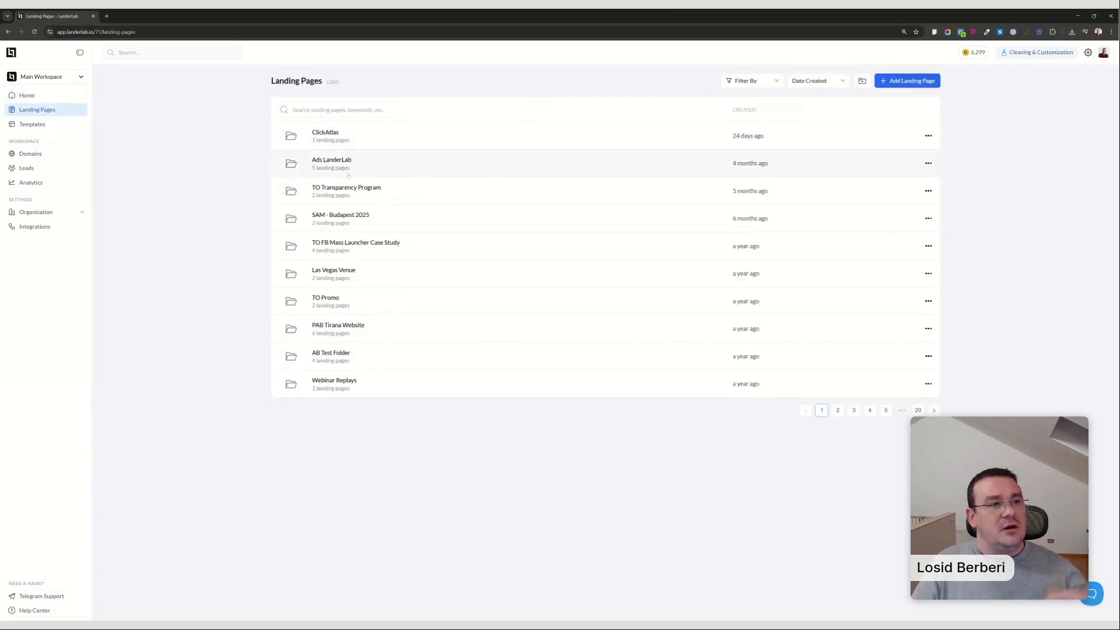
left_click(81, 78)
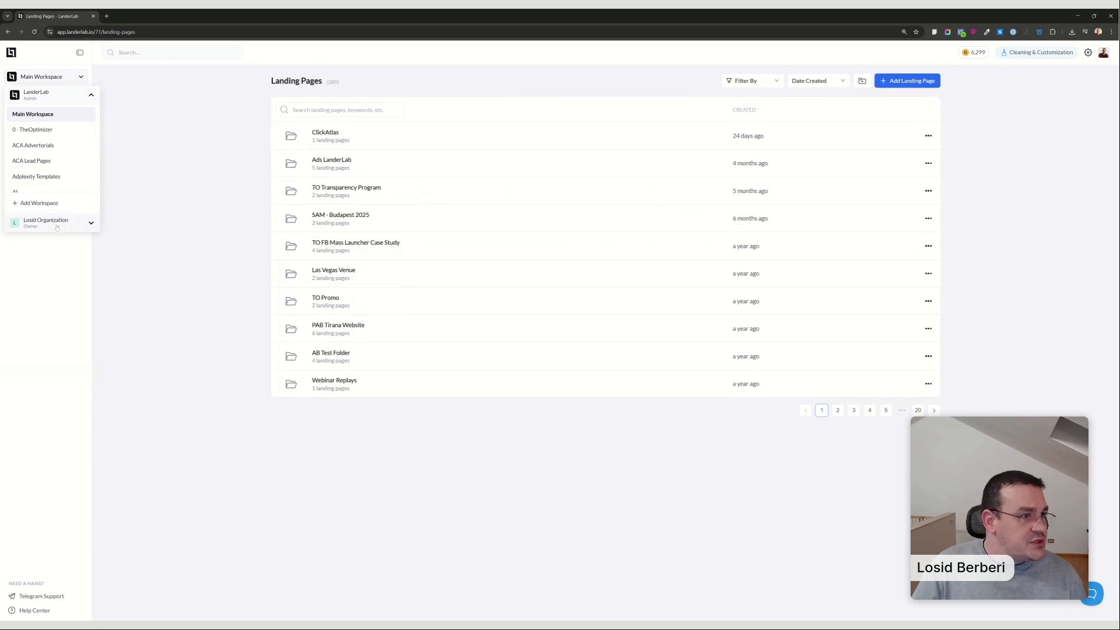
left_click(59, 219)
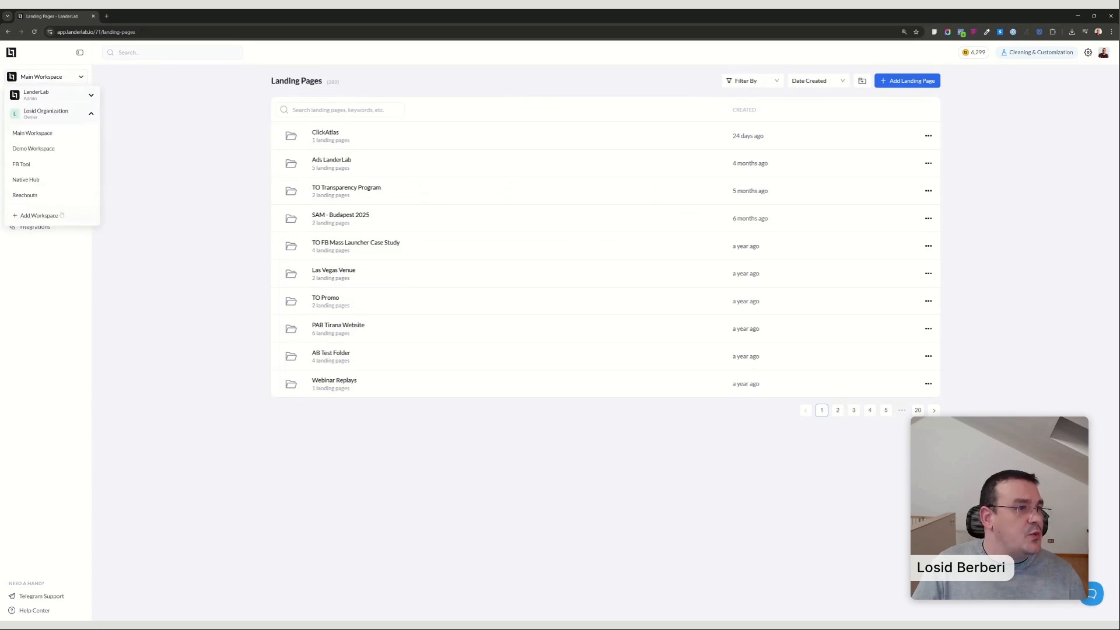
left_click(53, 133)
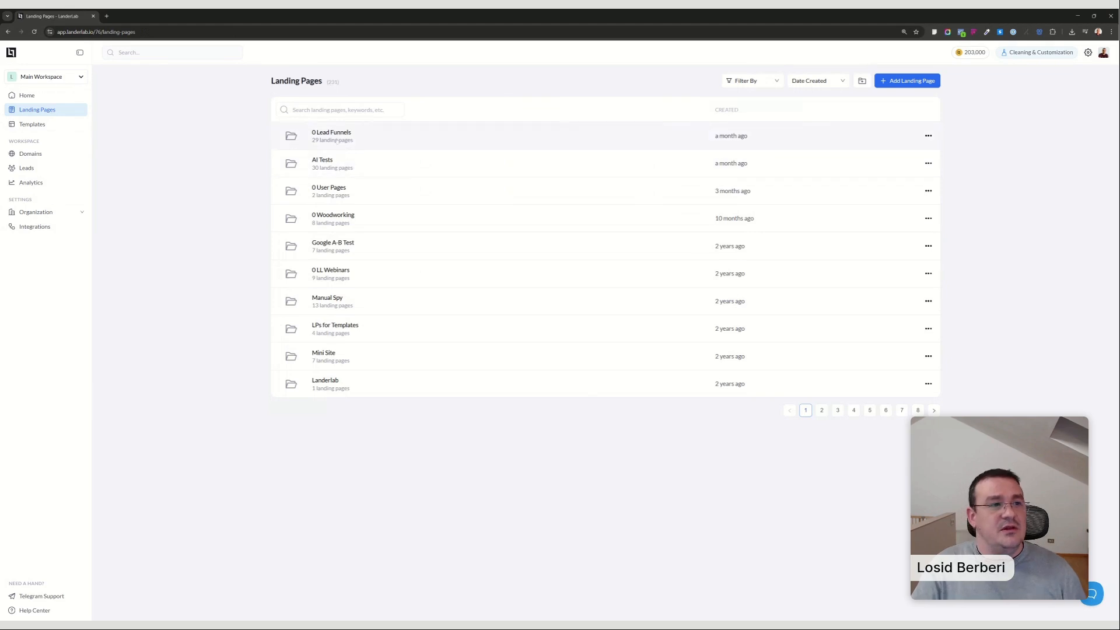
left_click(335, 139)
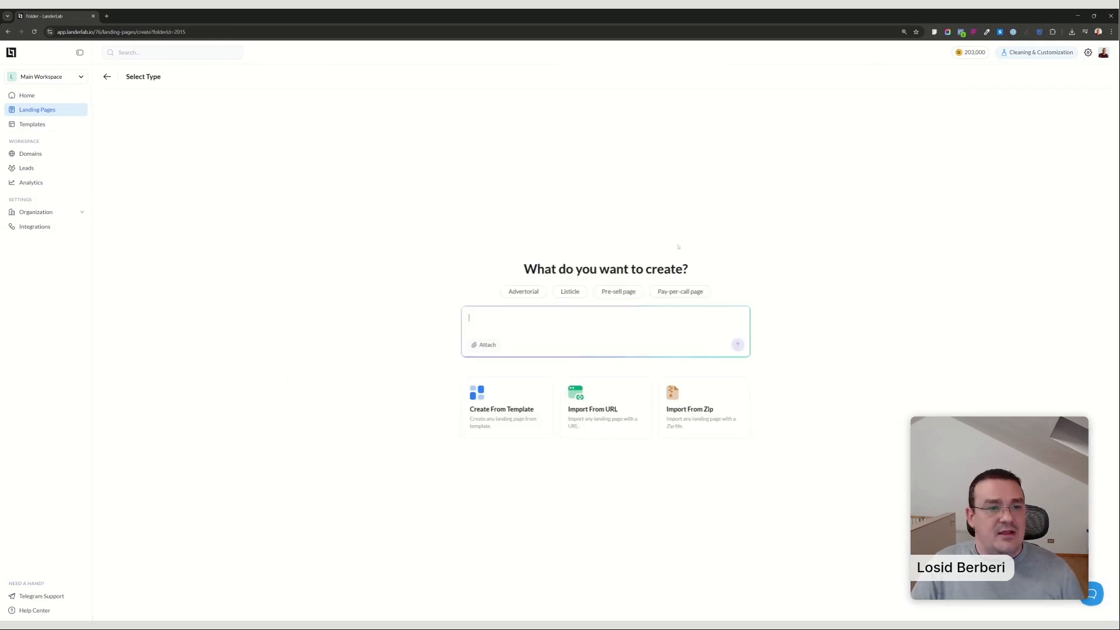
Paste the prepared comparison page prompt and replace both REPLACE placeholders with "car insurance".
type("Create a high-converting REPLACE comparison page (specifically for REPLACE) using the following structure: - A sticky navbar with logo on the left, and click to call on the right - Hero section with actionable headline and sub-heaer. - Comparison list composed of a vertical stack of cards where each card must include: Left column logo; middle column short value preposition, plus bullet-points; right column a numeric rating/score (e.g., \"9.5 Score\" and stars in the same line) and two CTA buttons: a primary button (\"View Rates\") and a secondary (\"call now\"). Include \"Best Choice\" badge on the top N cards. - A long-form text section with H2 and H3 headings for SEO - A FAQ section using a clean list or accordion format.  Use a clean, coorporate profesional design optimized for accessibility and readability even for seniors. Make the whole page mobile-responsive.")
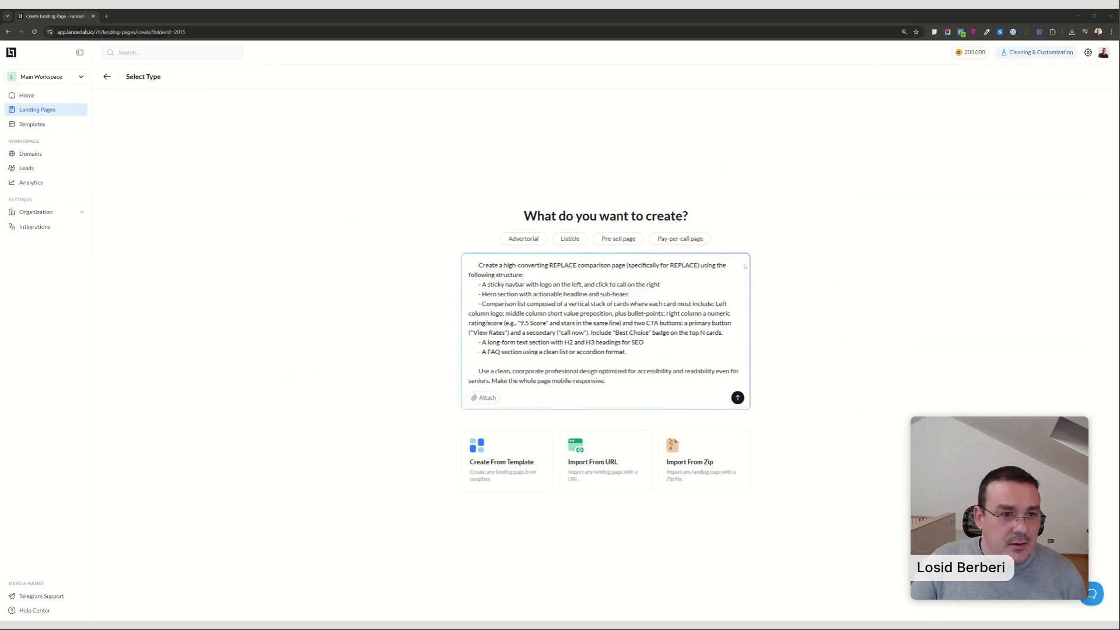
double_click(563, 265)
type("car insur")
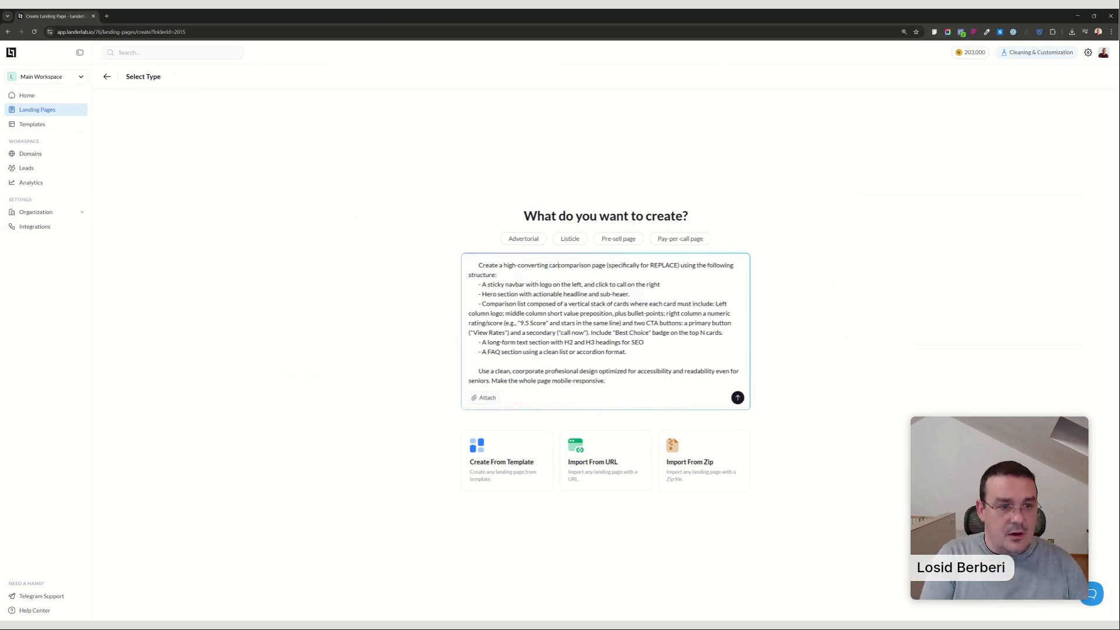
type("ance")
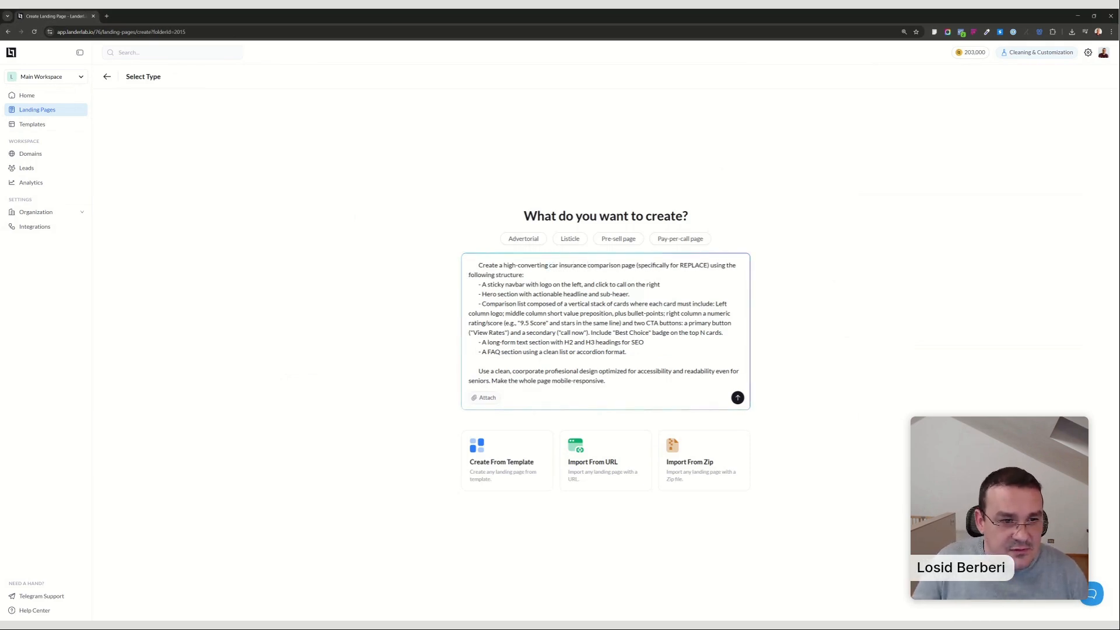
double_click(686, 266)
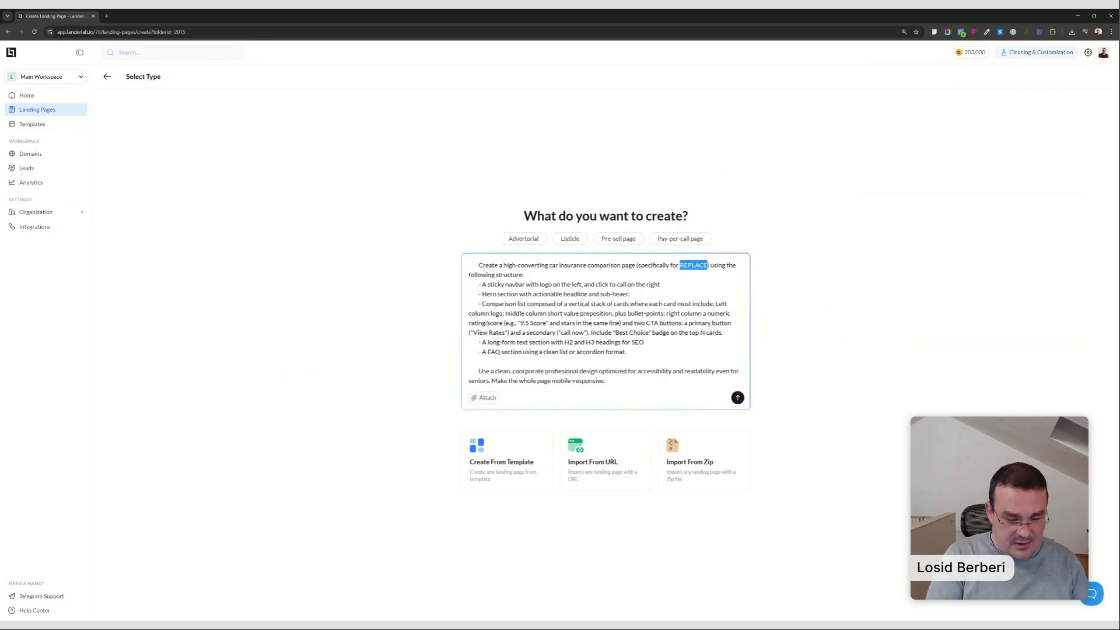
type("in")
key("BackSpace")
key("BackSpace")
type("car insurance")
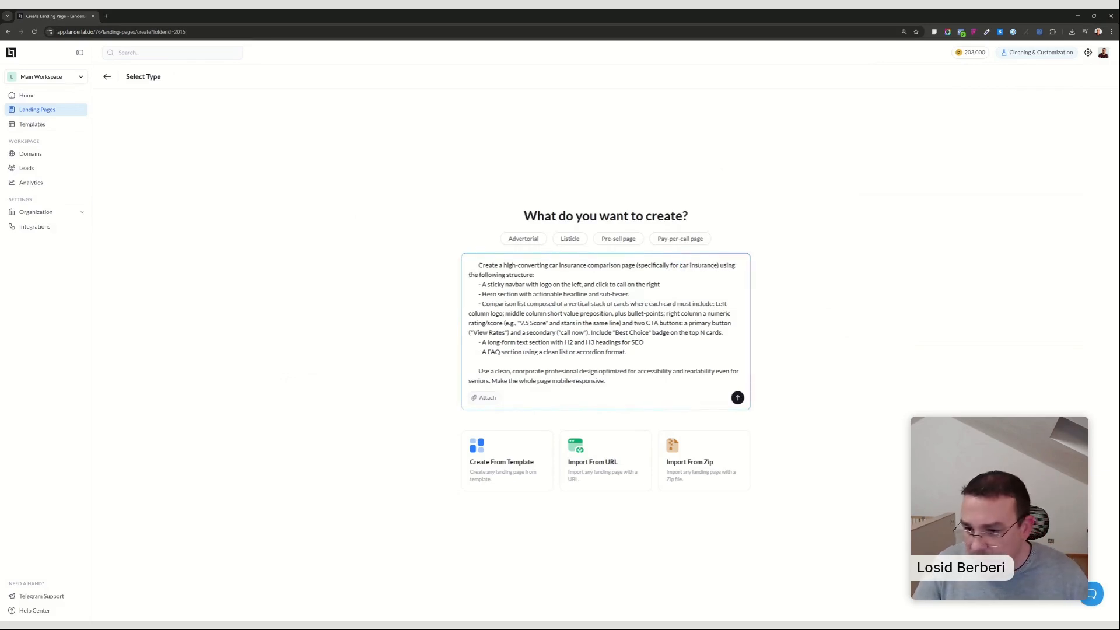
Review the comparison card requirements in the prompt and submit it to generate the landing page.
left_click_drag(486, 294, 731, 313)
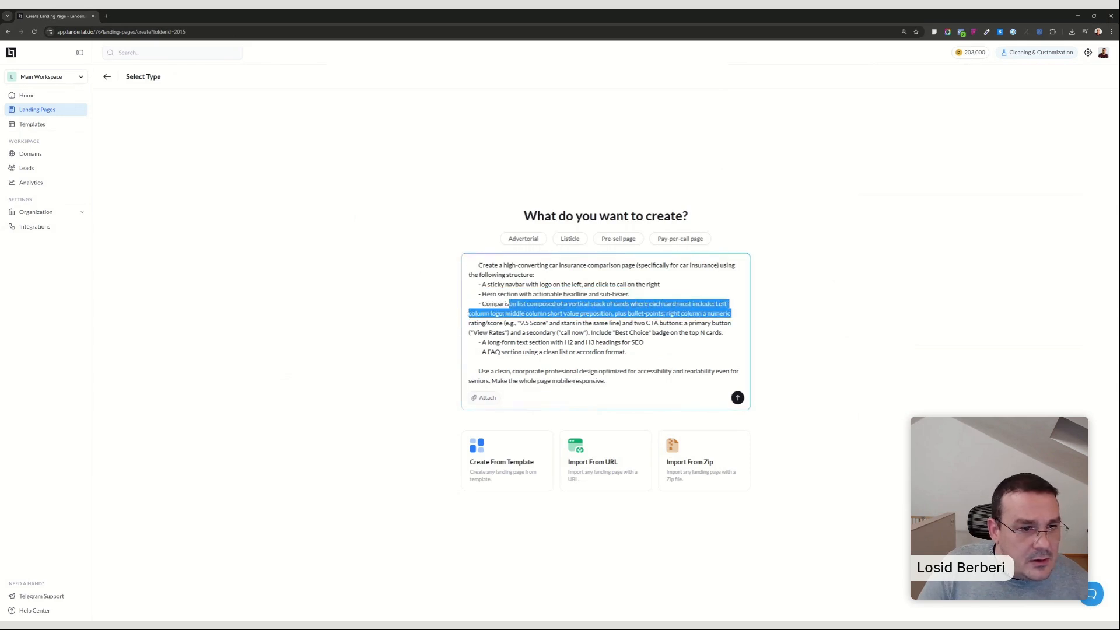
left_click(581, 313)
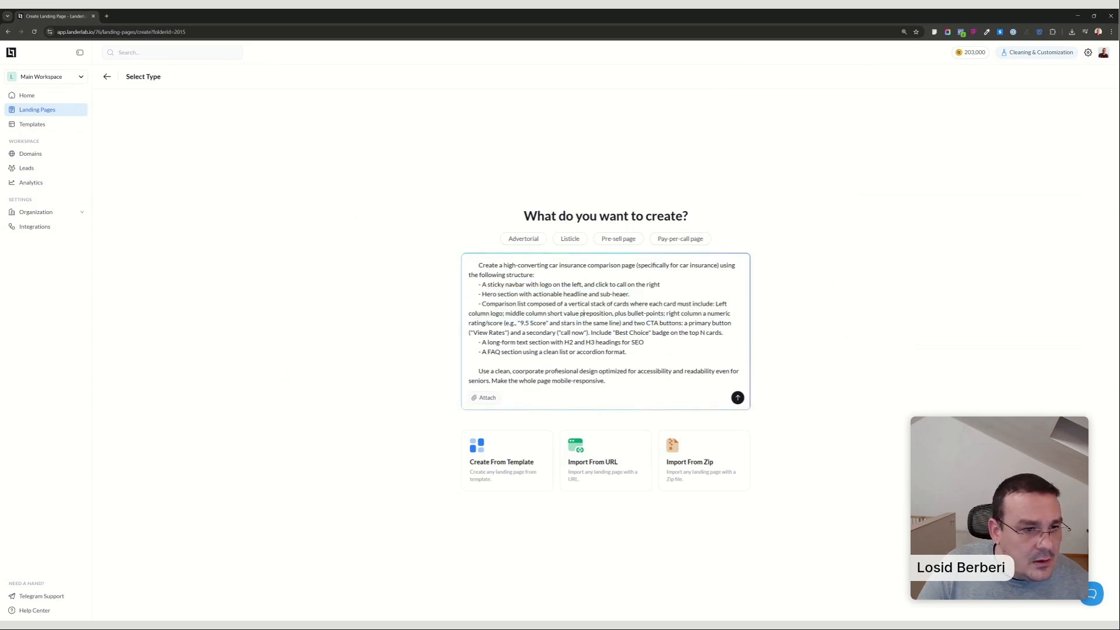
left_click(605, 380)
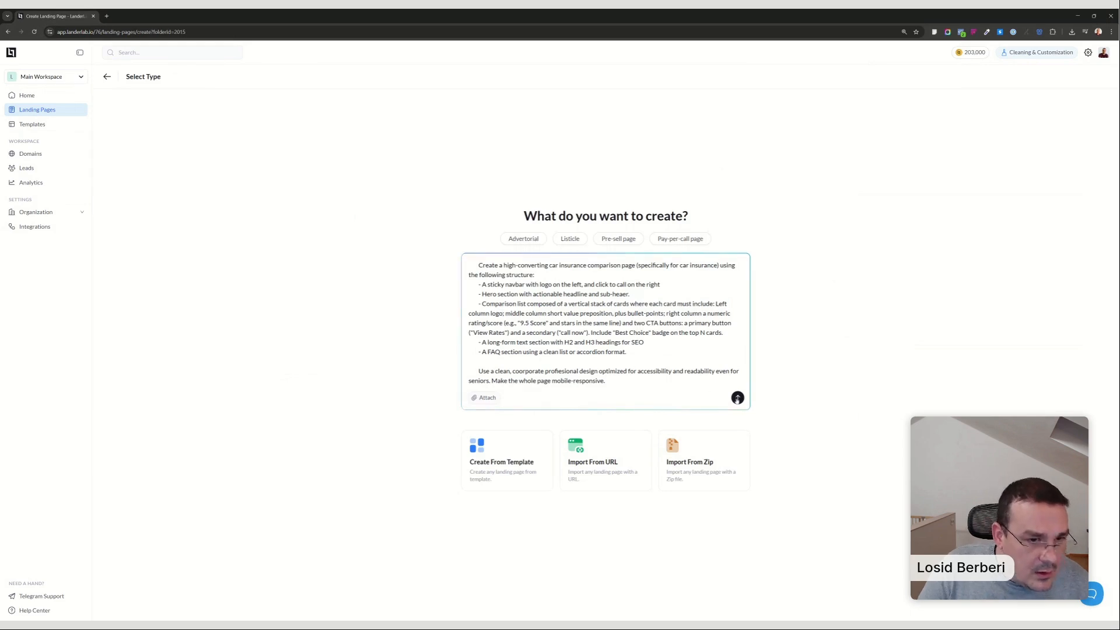
left_click(738, 398)
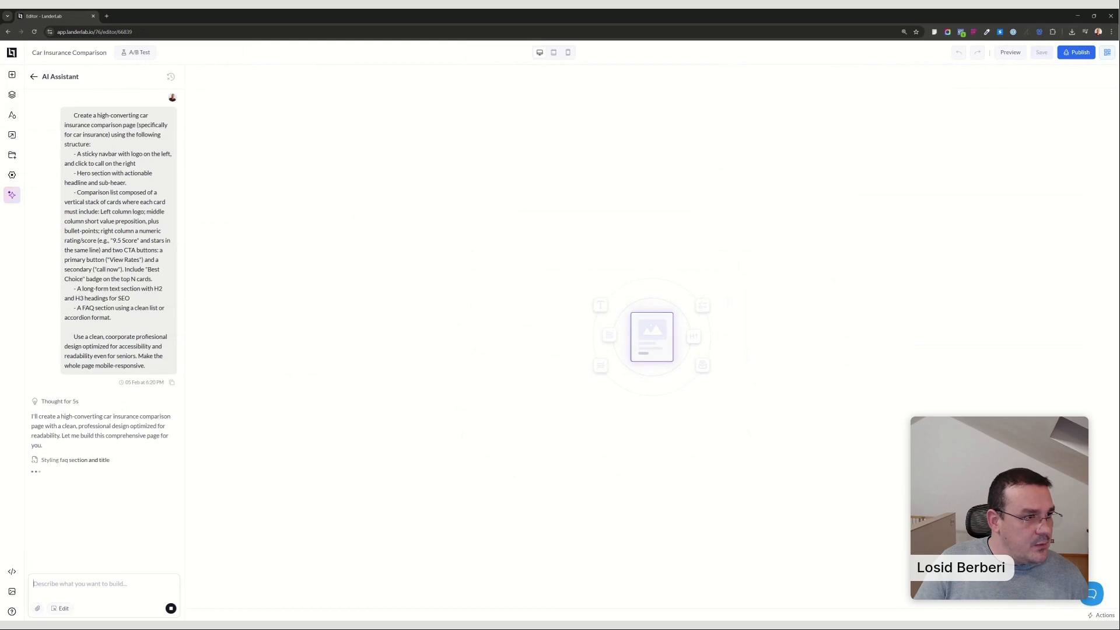
Compare the original prompt with the assistant's feature summary and the generated car insurance comparison cards.
left_click_drag(77, 192, 144, 193)
left_click(144, 193)
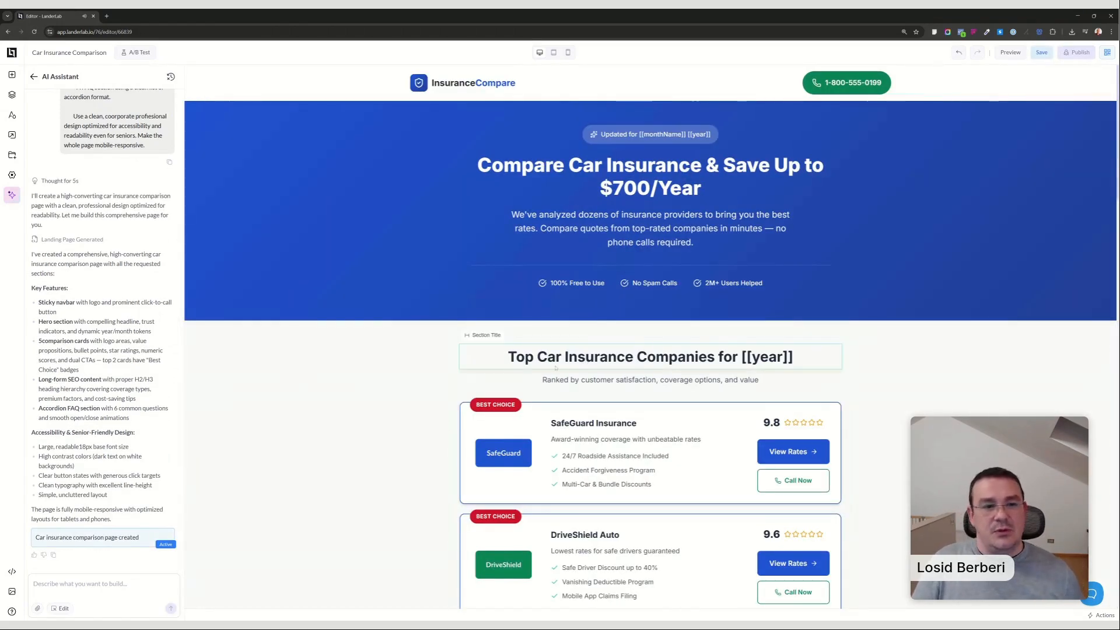
scroll(127, 308, "up", 6)
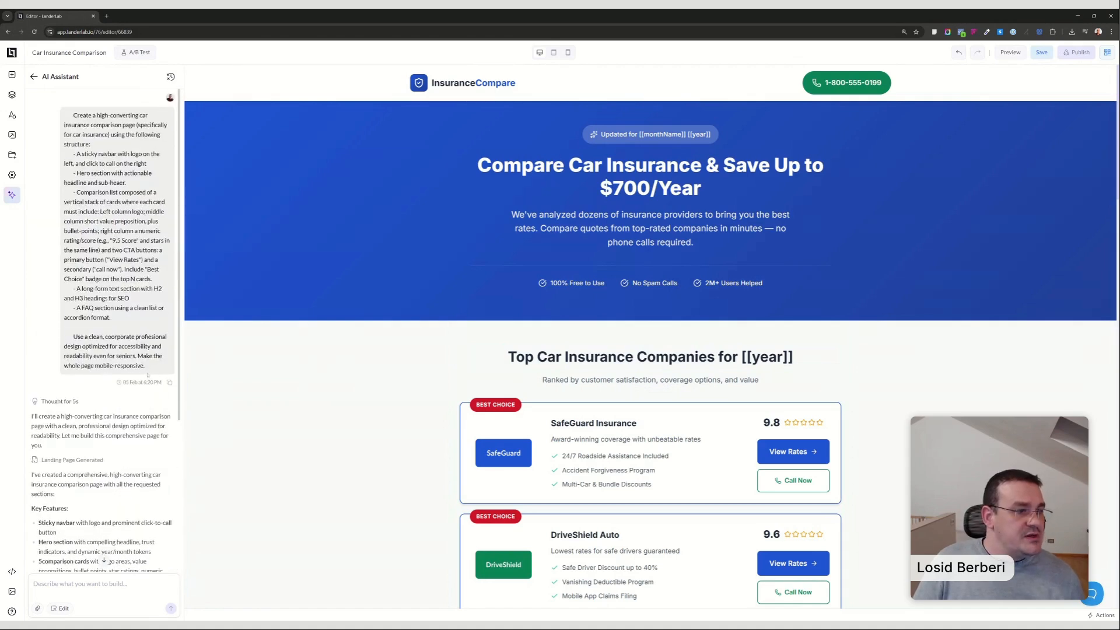
scroll(148, 375, "down", 4)
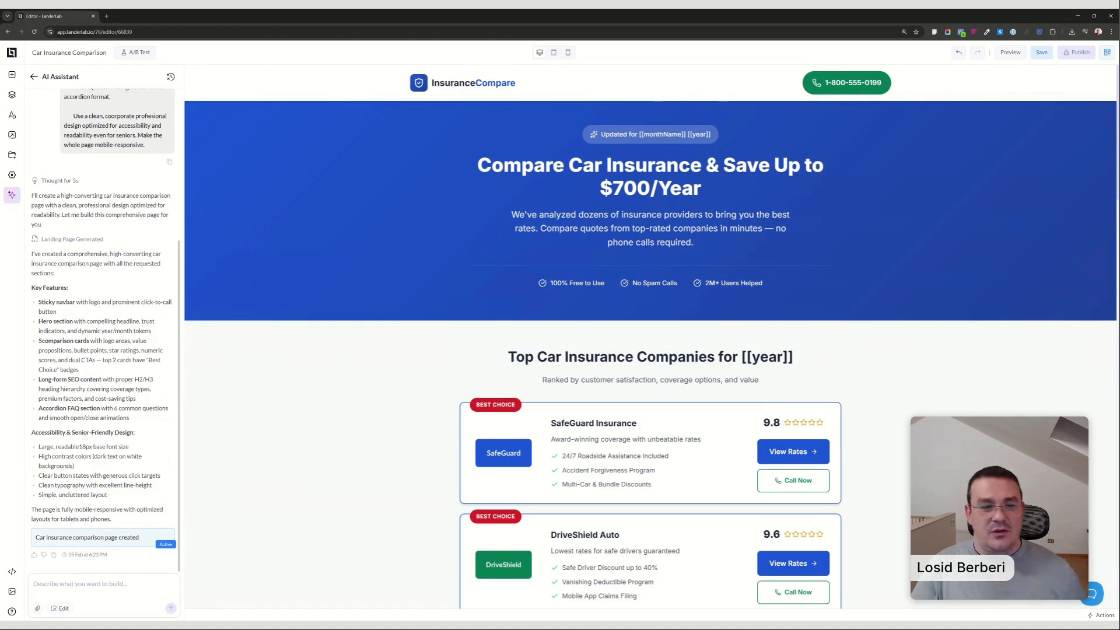
scroll(749, 325, "down", 7)
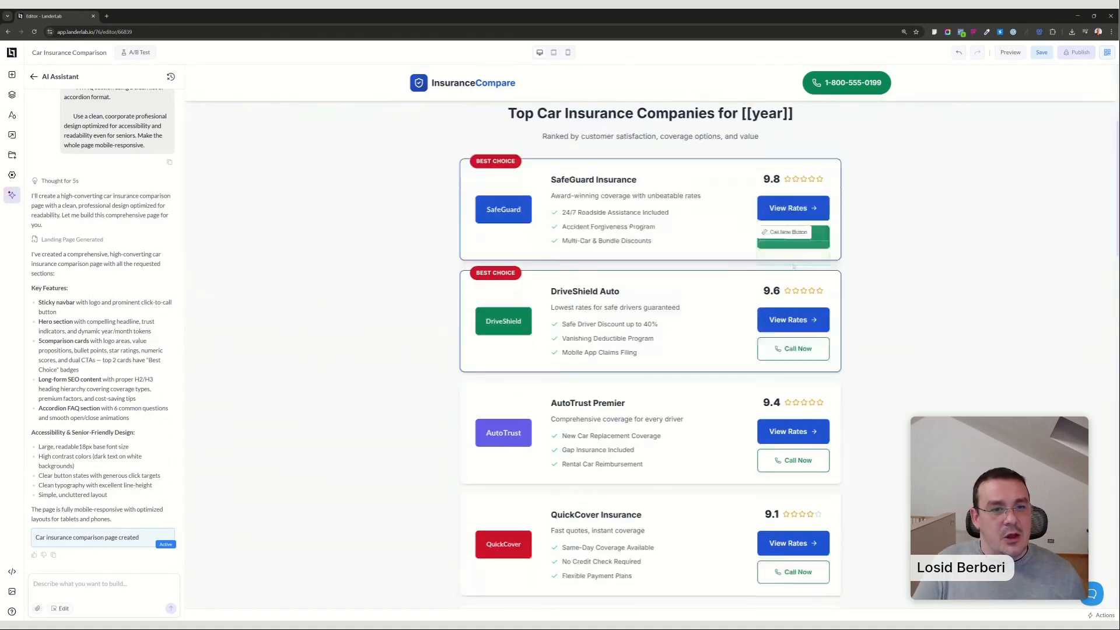
scroll(749, 324, "down", 6)
scroll(749, 324, "up", 4)
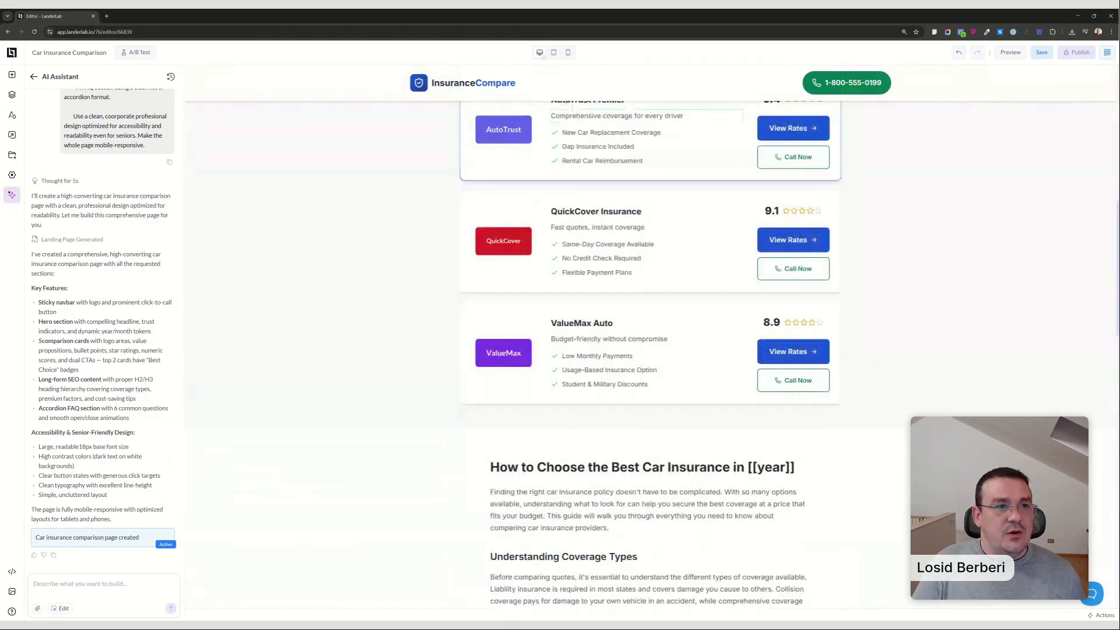
Check the comparison page in the tablet and mobile layouts, and return to the desktop layout.
left_click(553, 52)
scroll(633, 282, "up", 10)
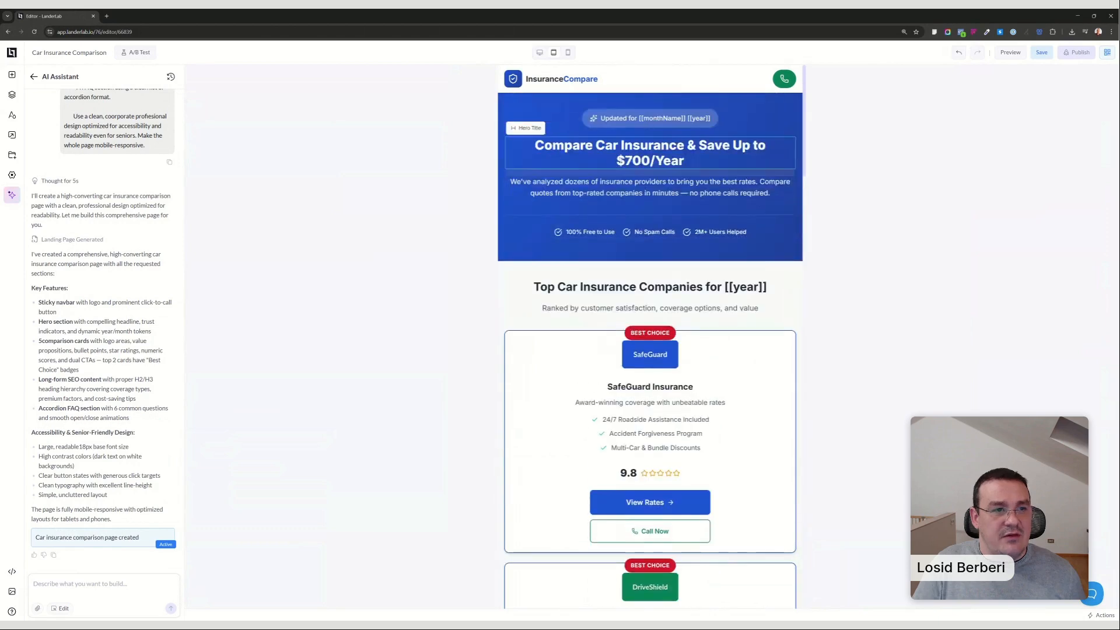
left_click(567, 52)
scroll(674, 295, "down", 10)
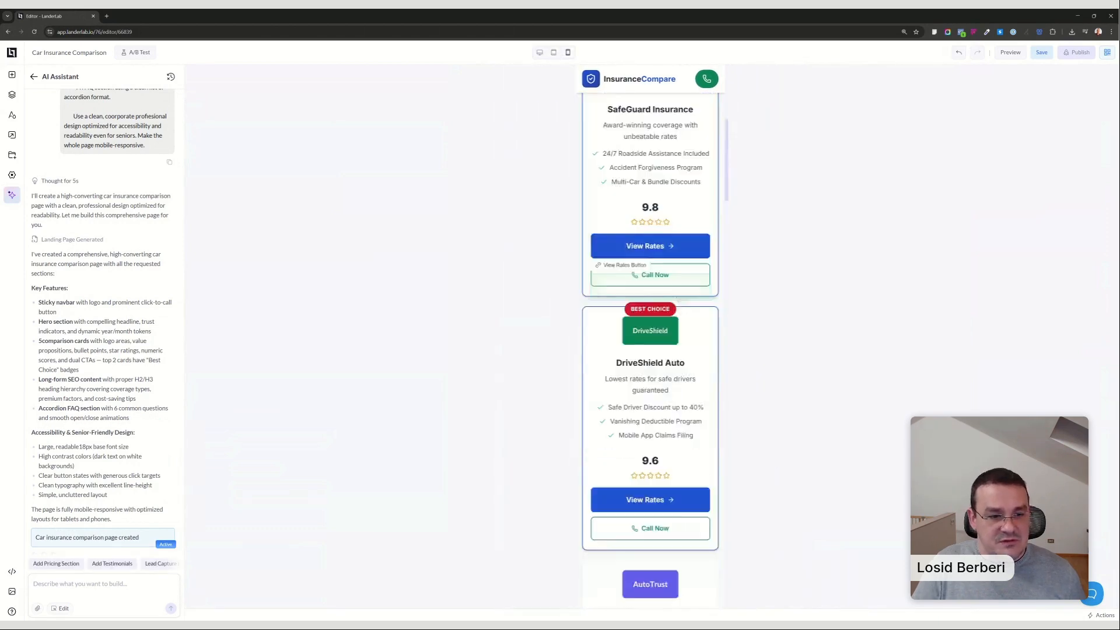
scroll(674, 295, "up", 8)
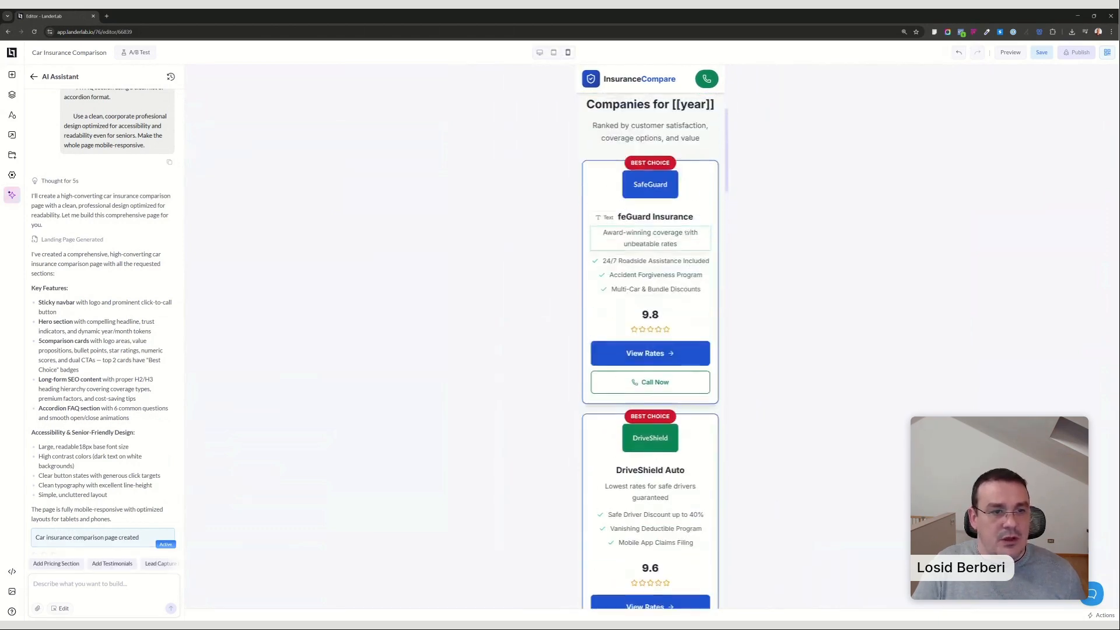
scroll(618, 153, "up", 2)
left_click(539, 52)
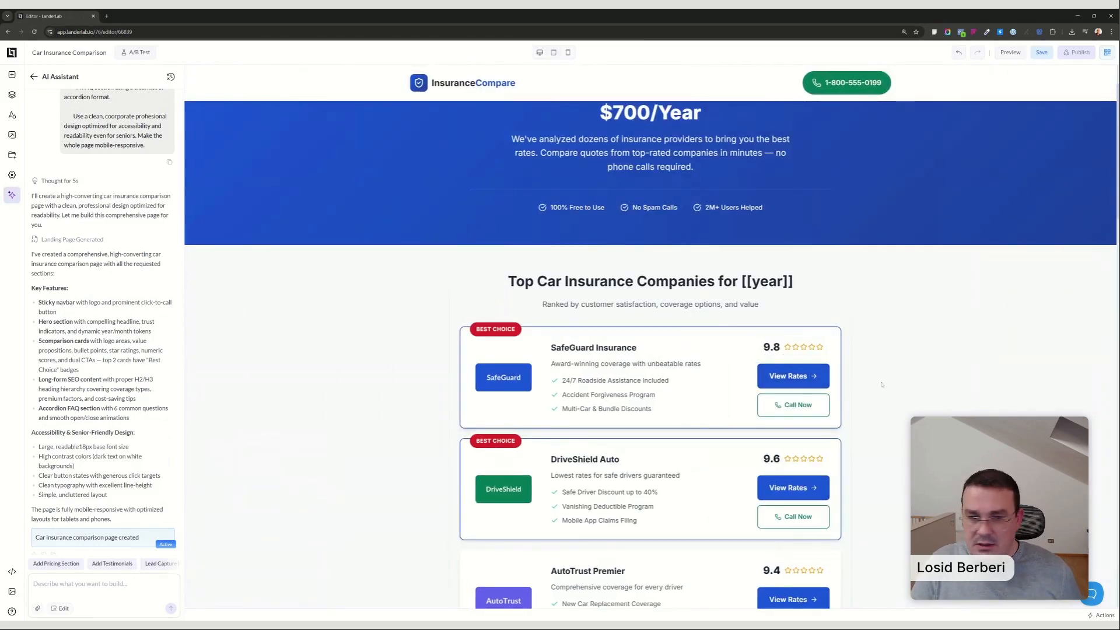
left_click(818, 375)
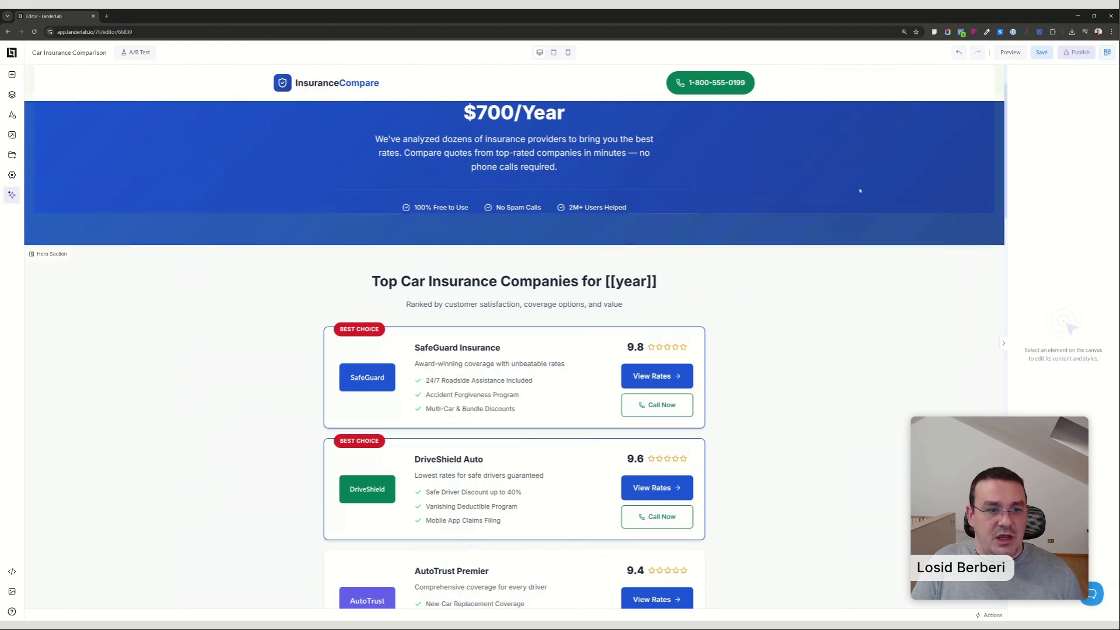
left_click(677, 373)
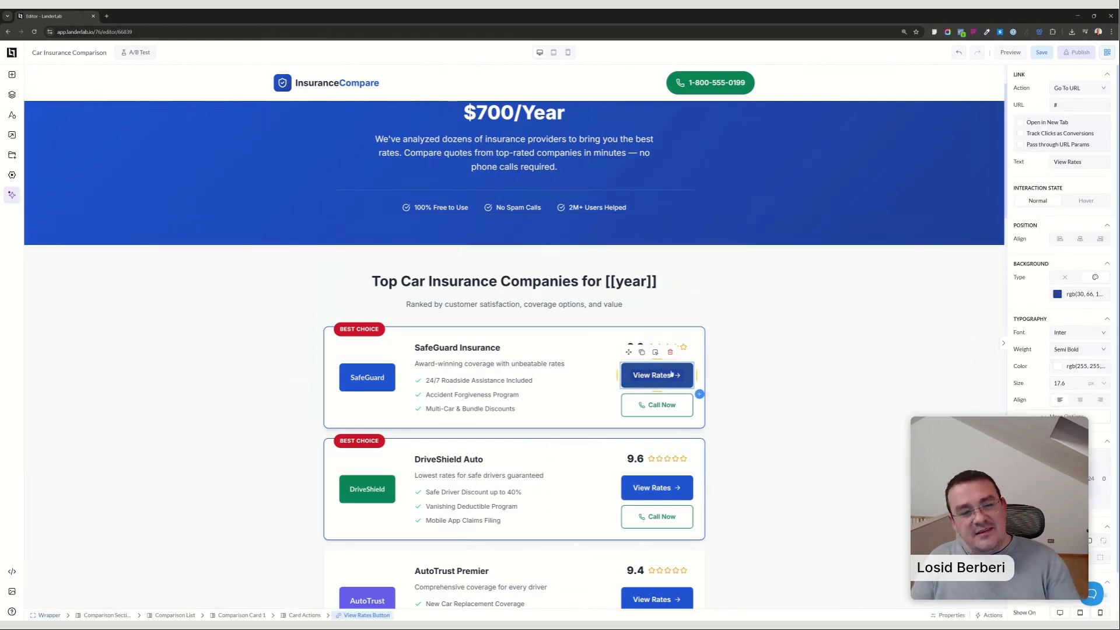
left_click_drag(1071, 106, 1012, 117)
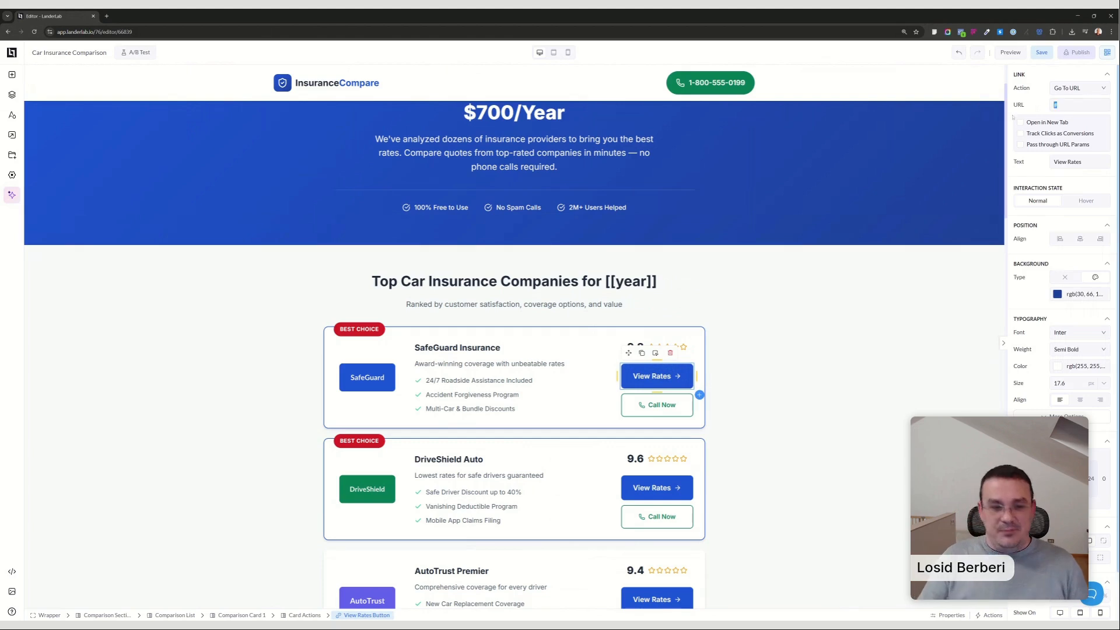
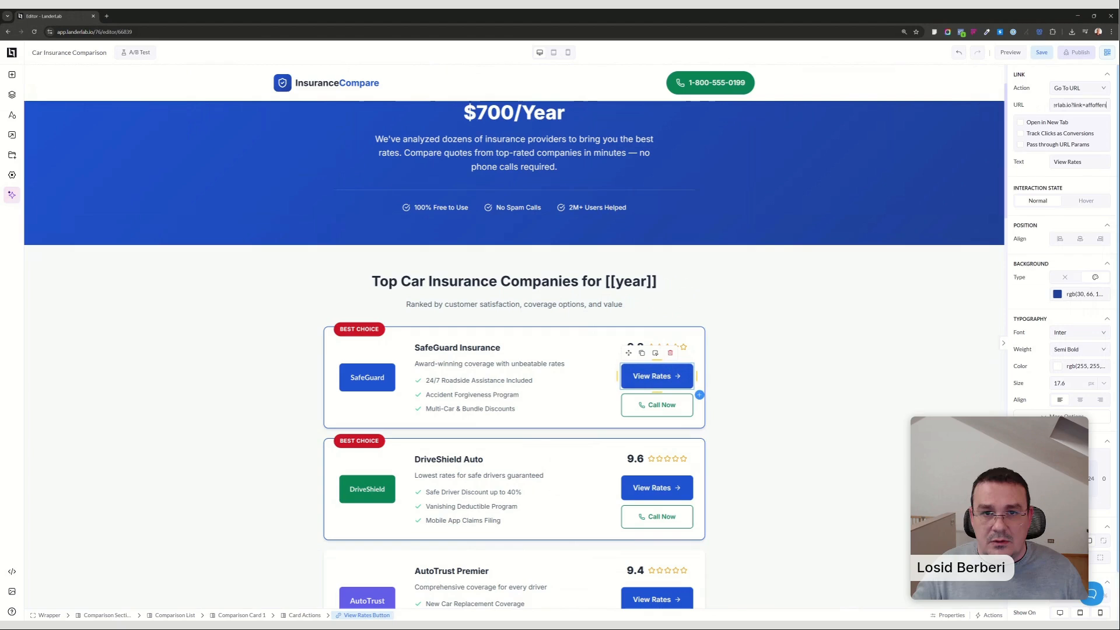
key("ctrl+a")
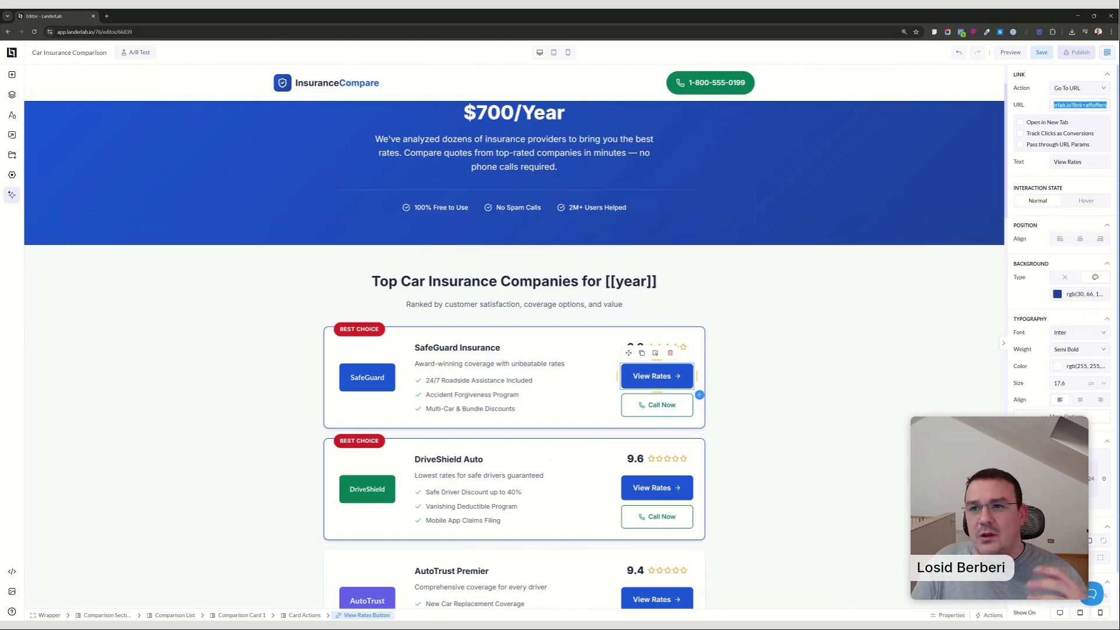
left_click(1019, 145)
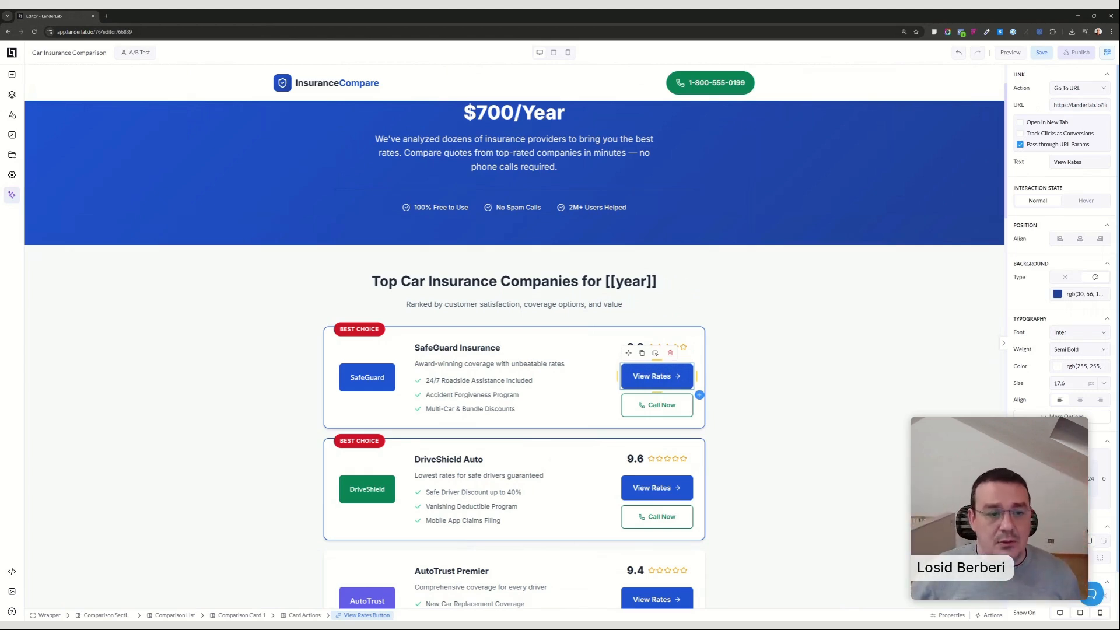
Replace the Call Now label on the SafeGuard card's call button with the button's phone number.
left_click(671, 405)
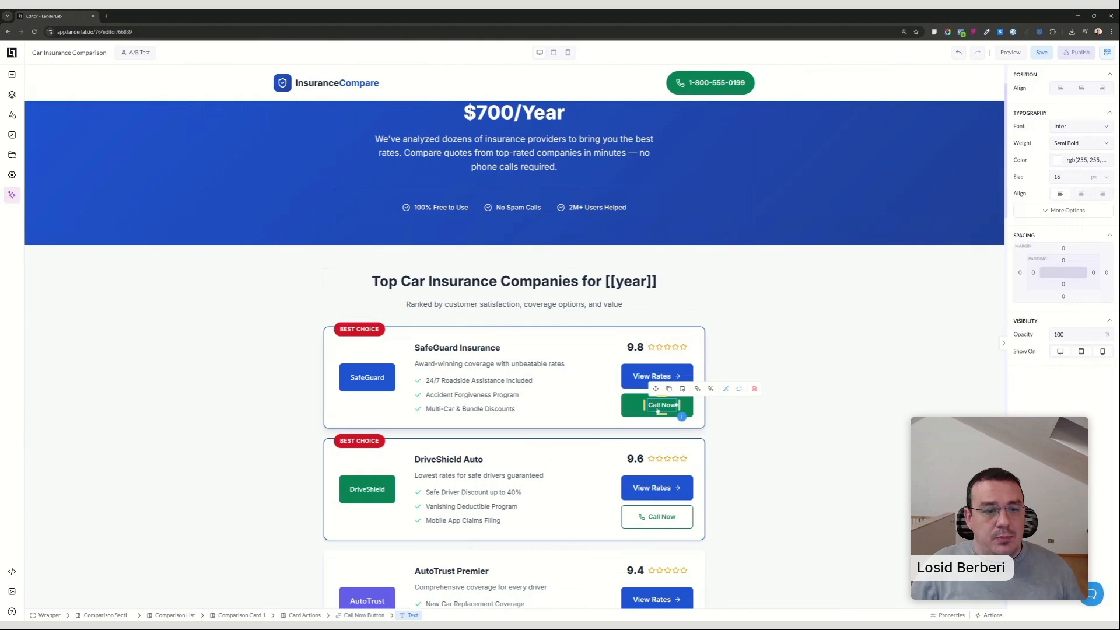
left_click(691, 407)
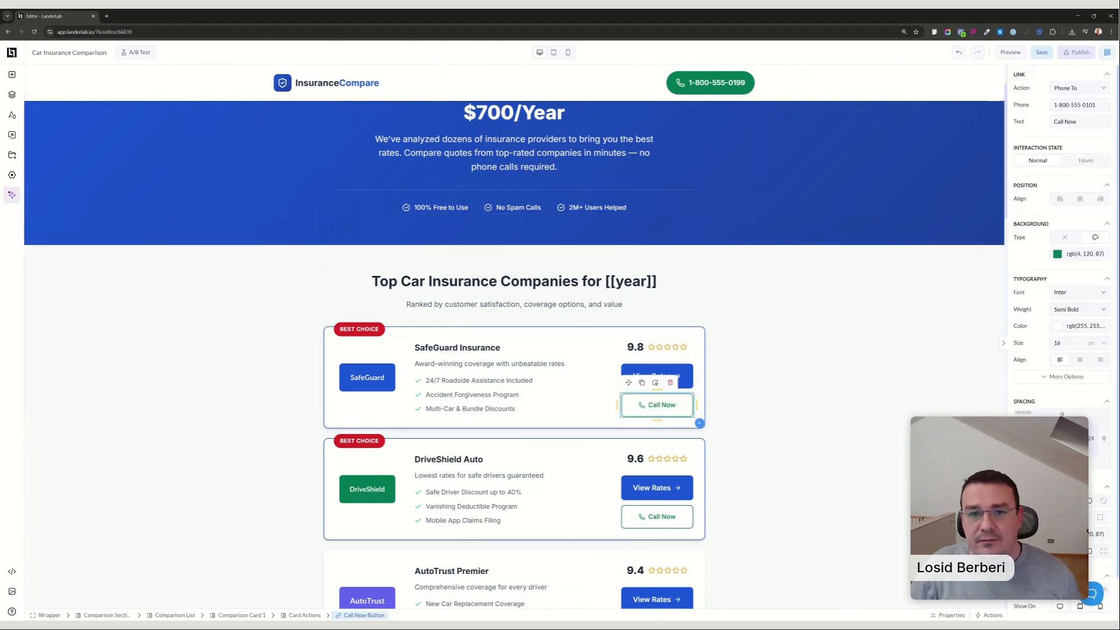
left_click(667, 405)
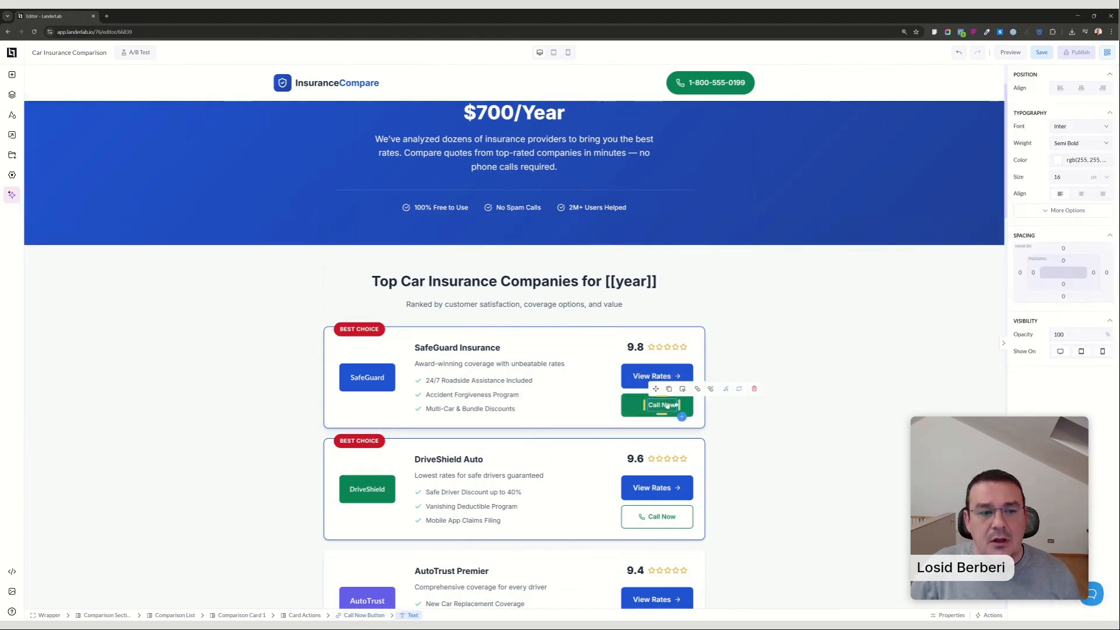
double_click(667, 405)
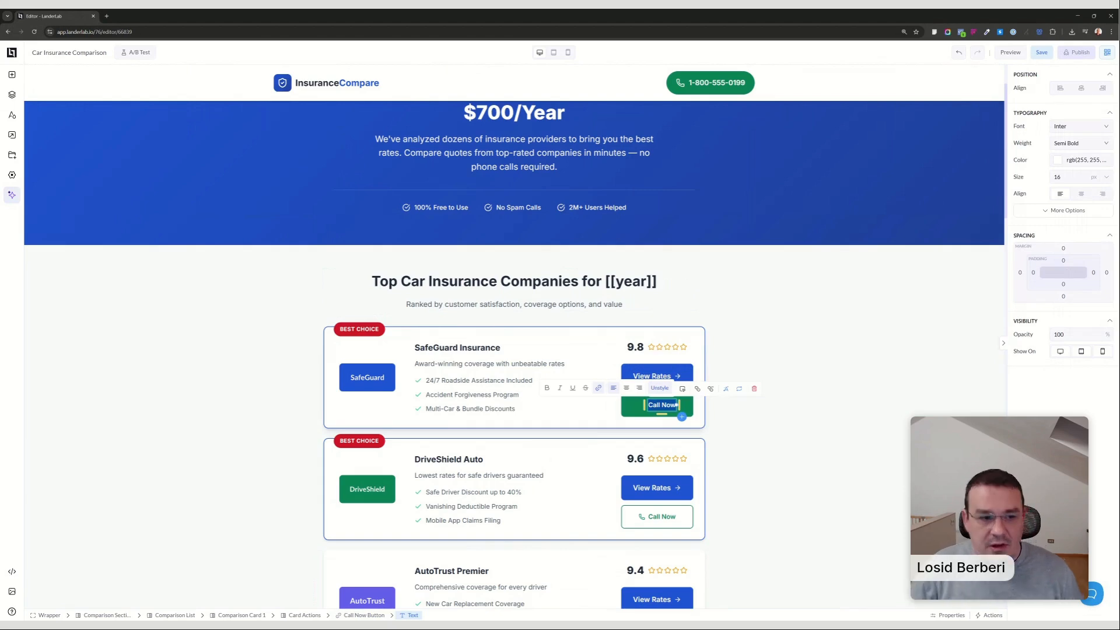
left_click(688, 408)
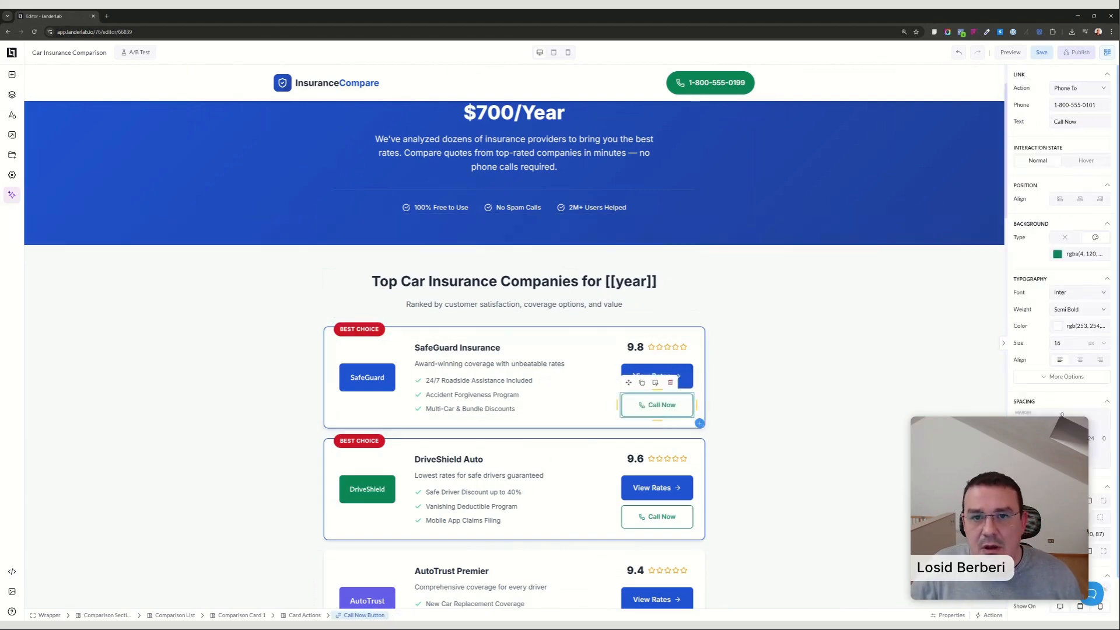
left_click_drag(1097, 105, 1062, 105)
double_click(661, 405)
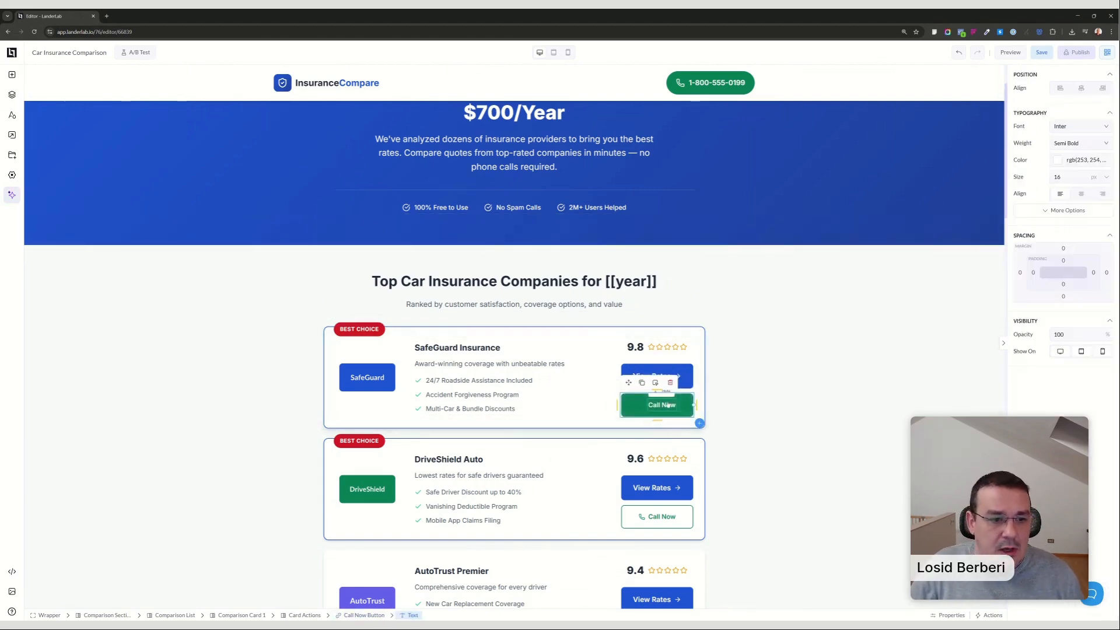
left_click(660, 405)
left_click(659, 405)
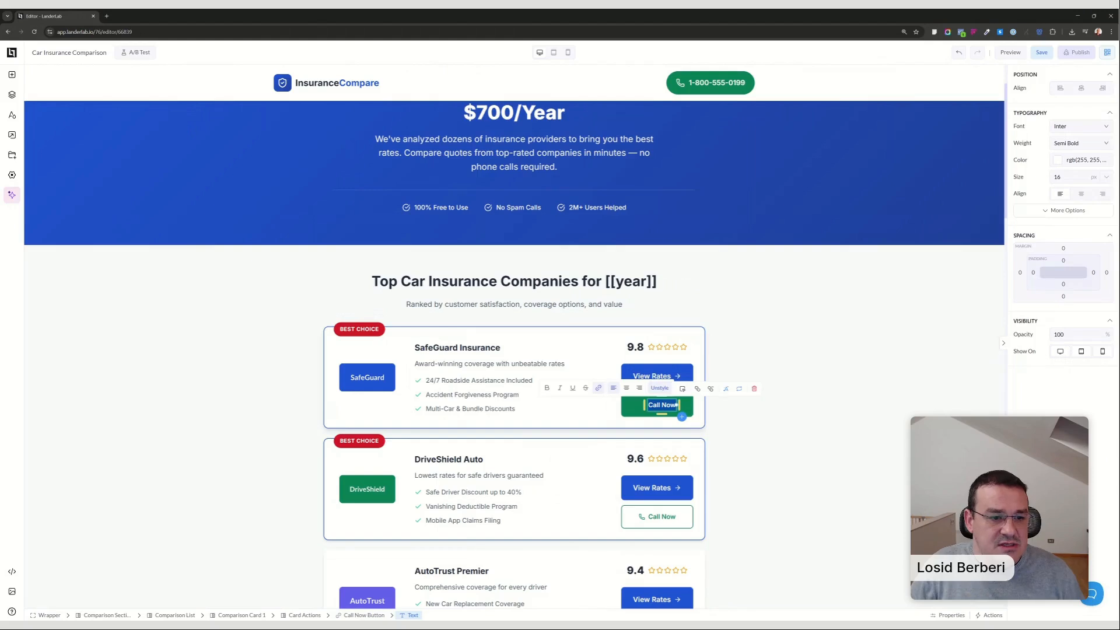
left_click(772, 408)
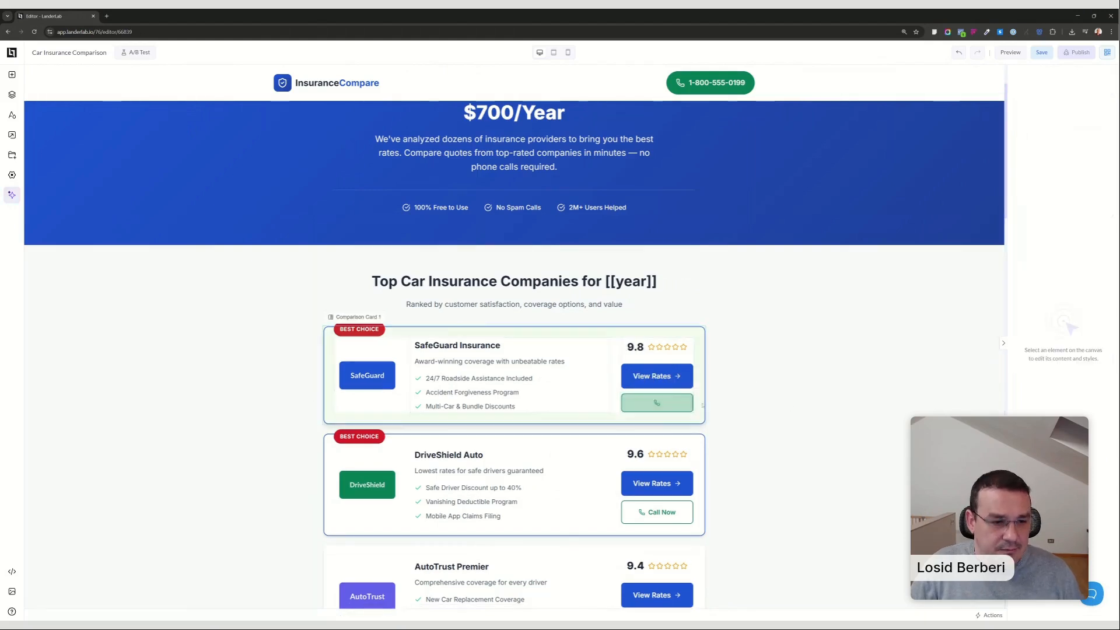
left_click(666, 408)
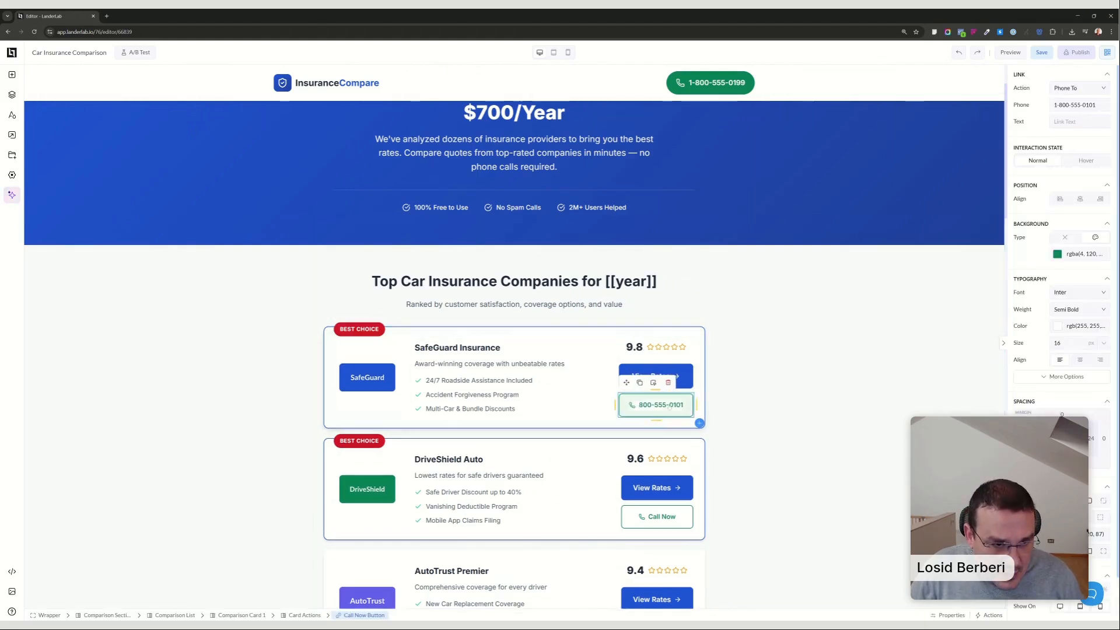
left_click(769, 507)
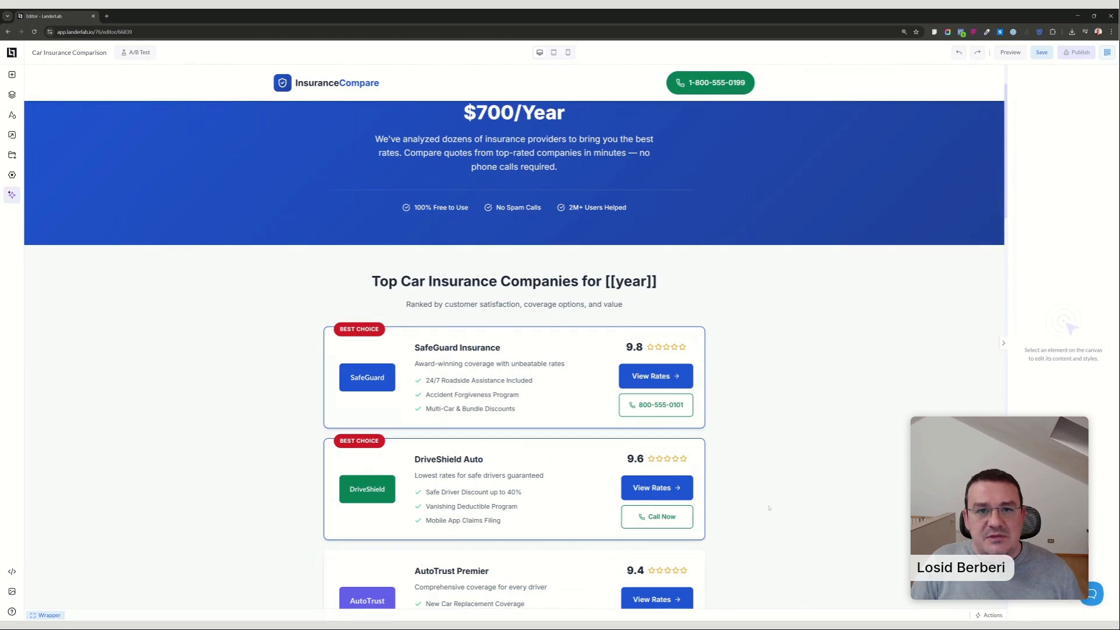
Save the landing page, open the quick actions, and look over the comparison cards and article content.
left_click(1041, 53)
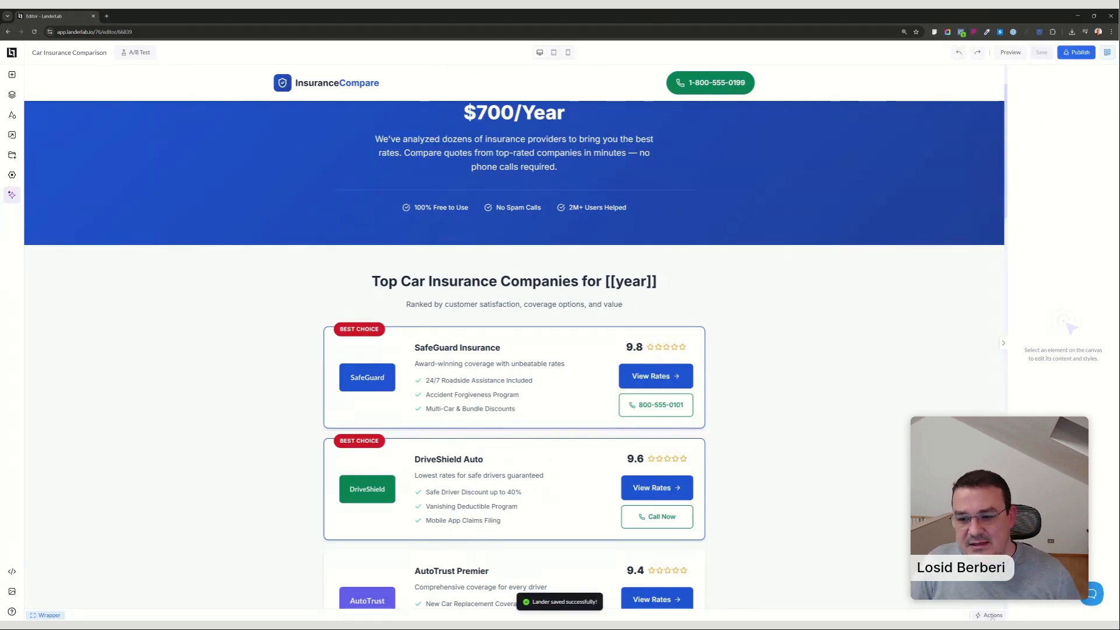
left_click(991, 616)
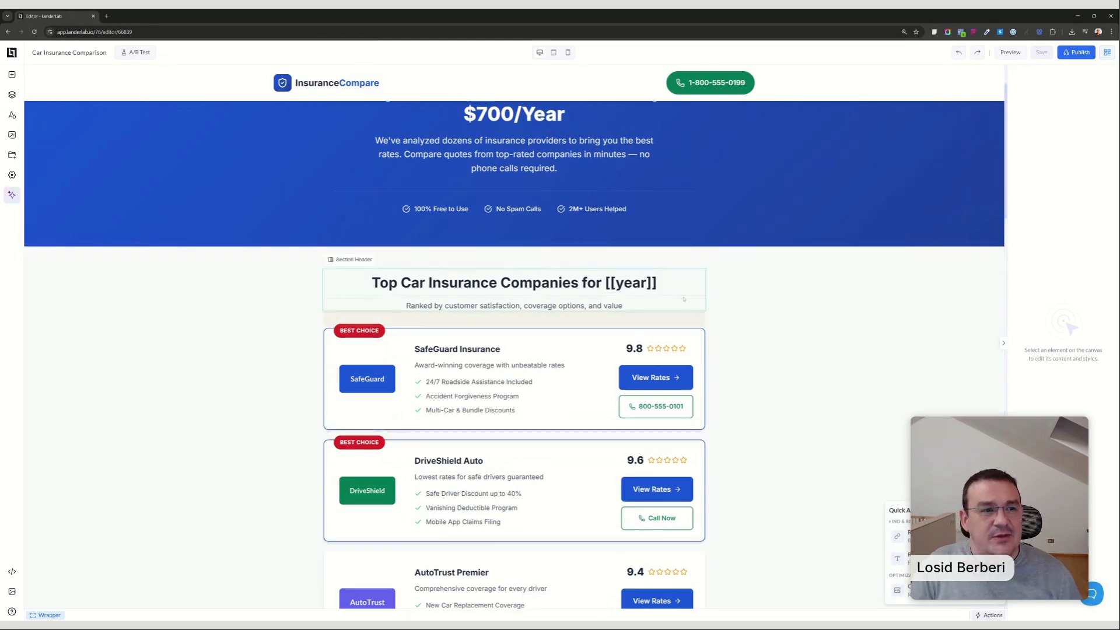
scroll(676, 284, "up", 1)
scroll(675, 285, "down", 15)
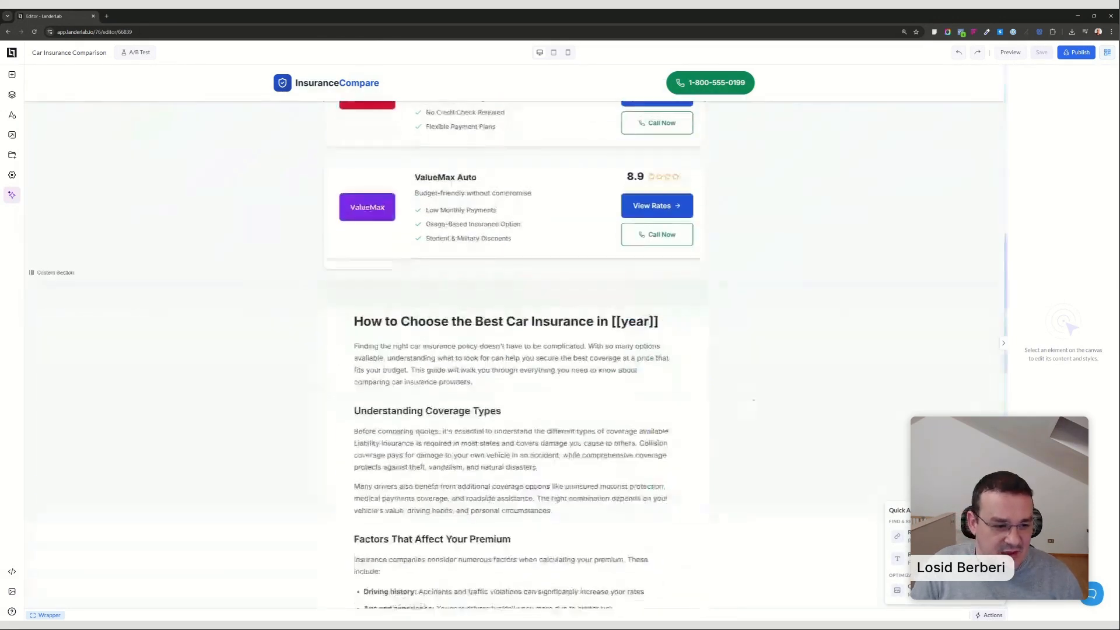
scroll(764, 411, "down", 5)
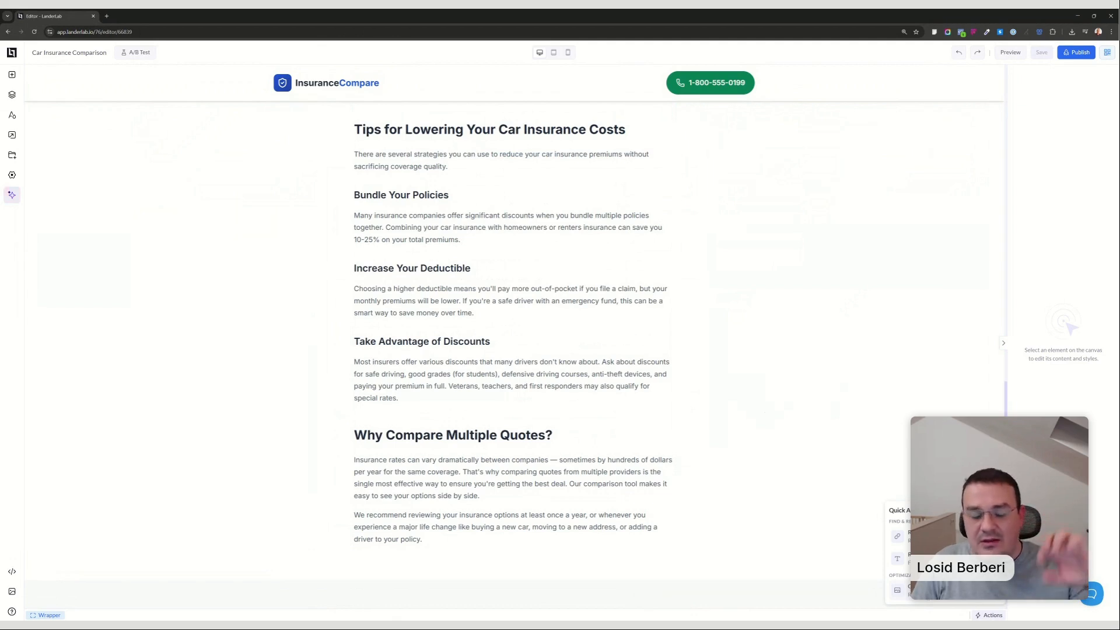
left_click(920, 375)
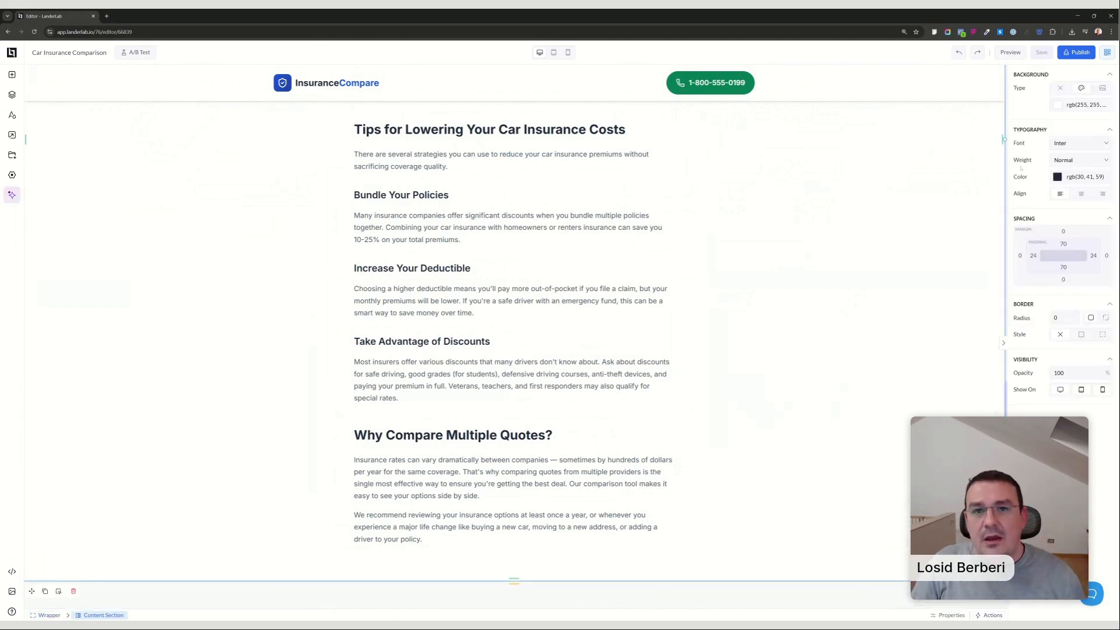
Publish the landing page on the domain lp.awesomepage.online with the path auto-ins-offer-wall-live.
left_click(1067, 56)
left_click(499, 313)
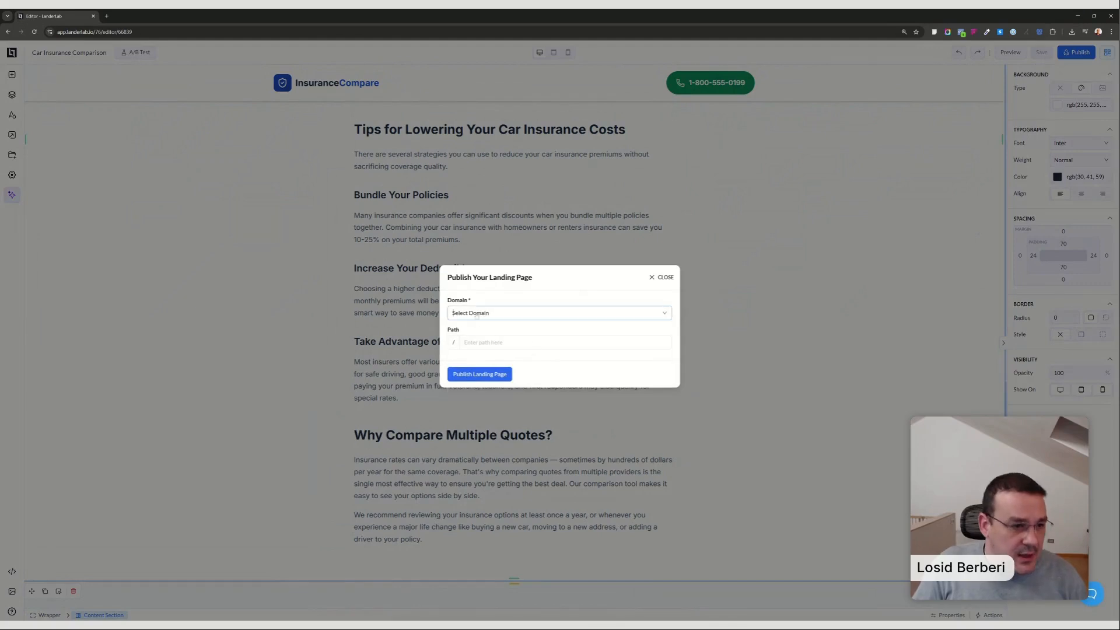
left_click(484, 372)
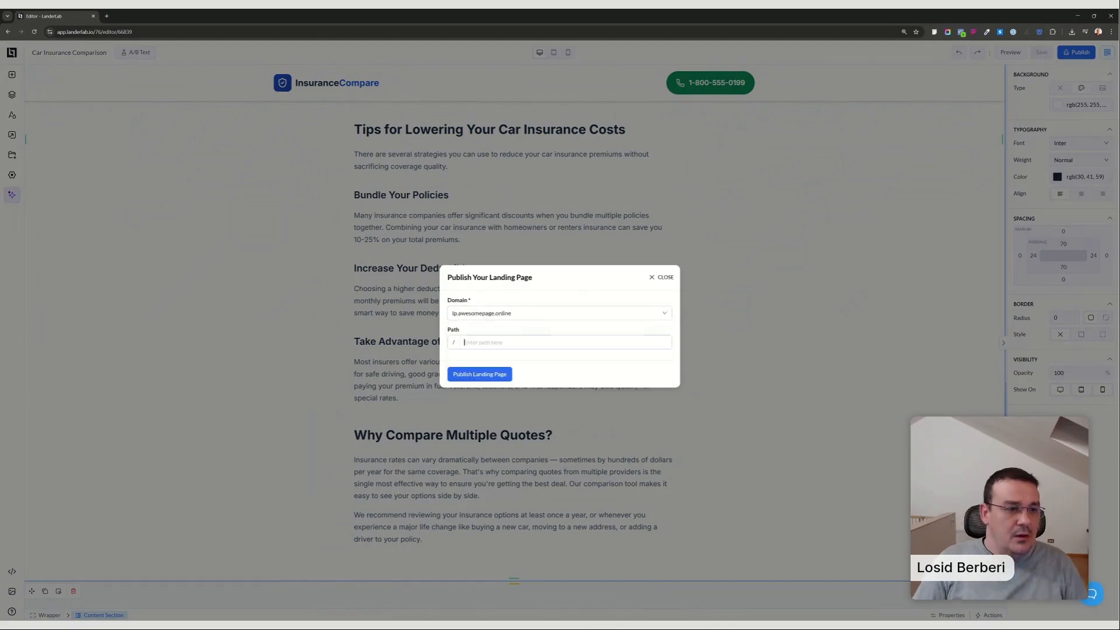
type("auto")
type("-ins-")
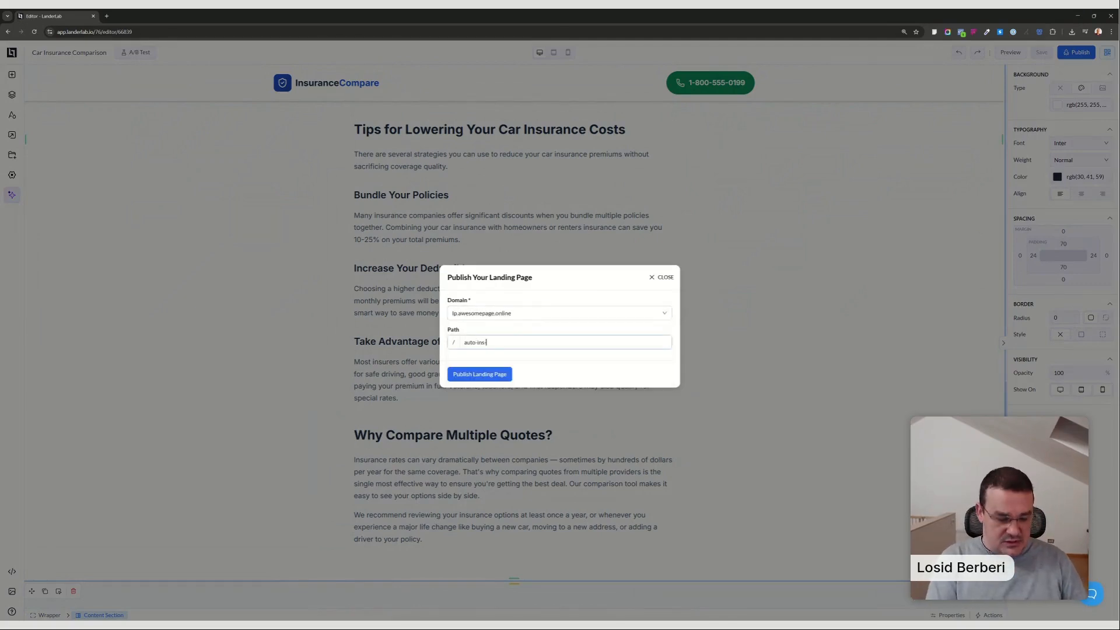
type("offer-w")
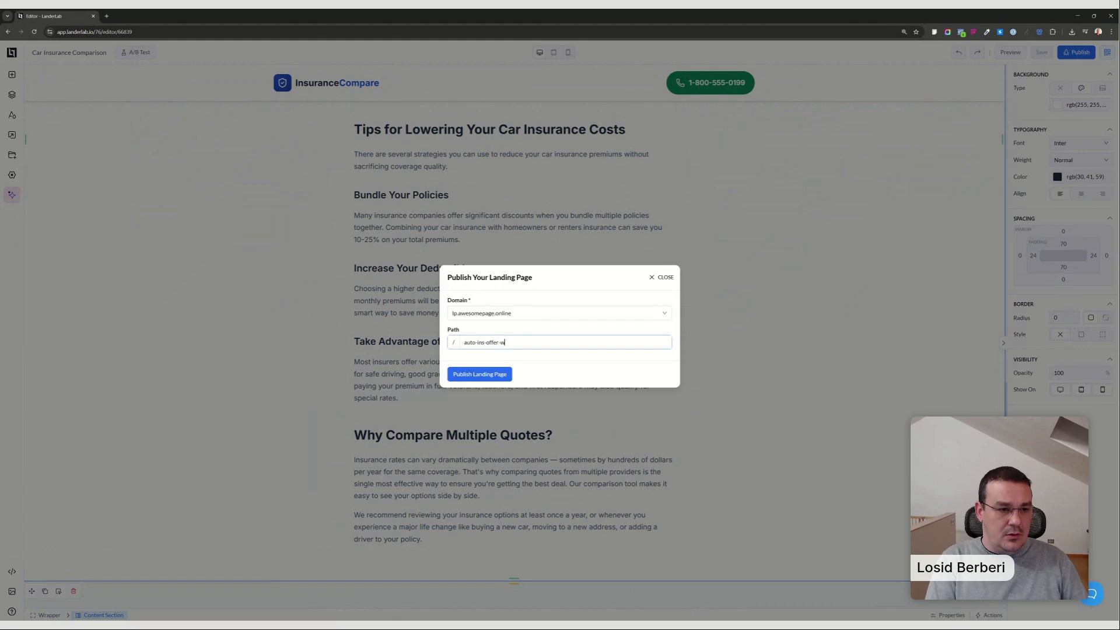
type("all-live-")
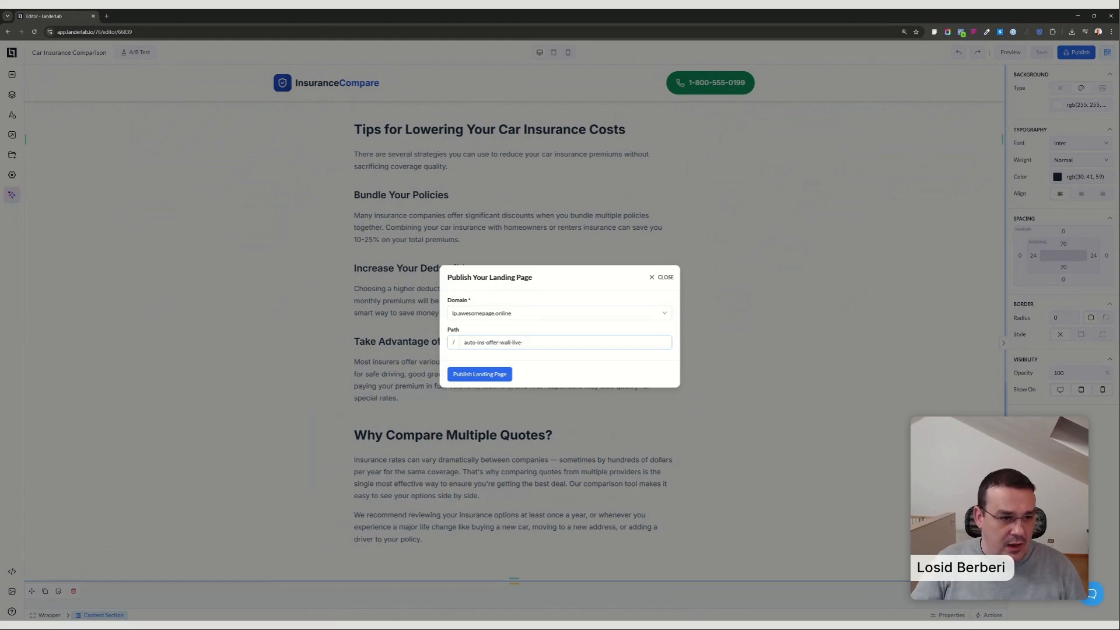
left_click(564, 331)
left_click(480, 374)
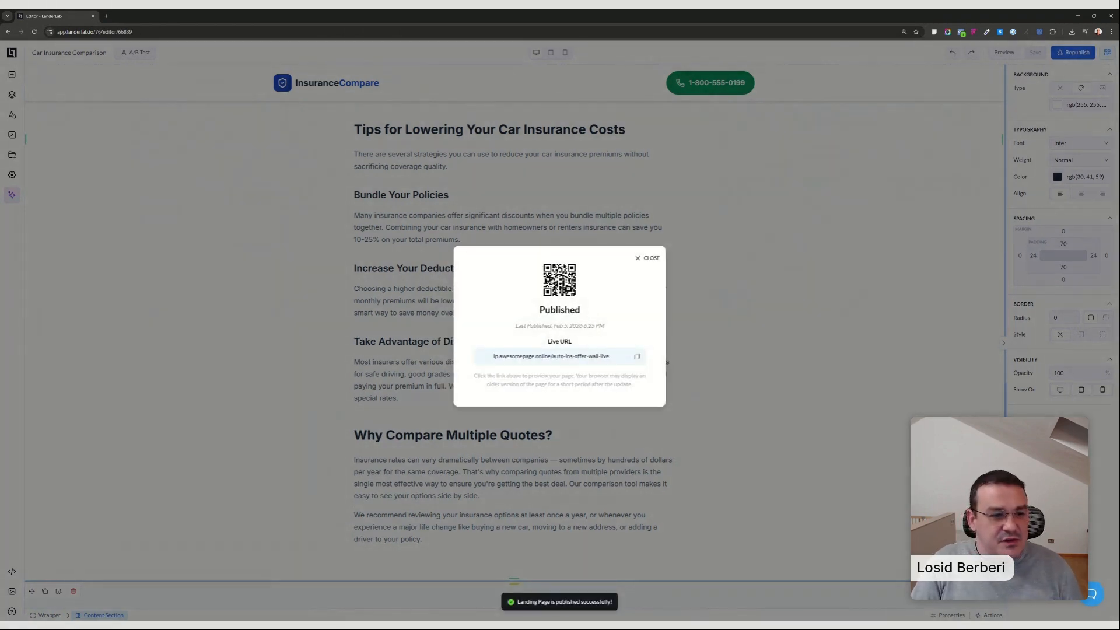
Open the published page from its live URL, select its address, and return to the editor with the publish dialog closed.
left_click(548, 357)
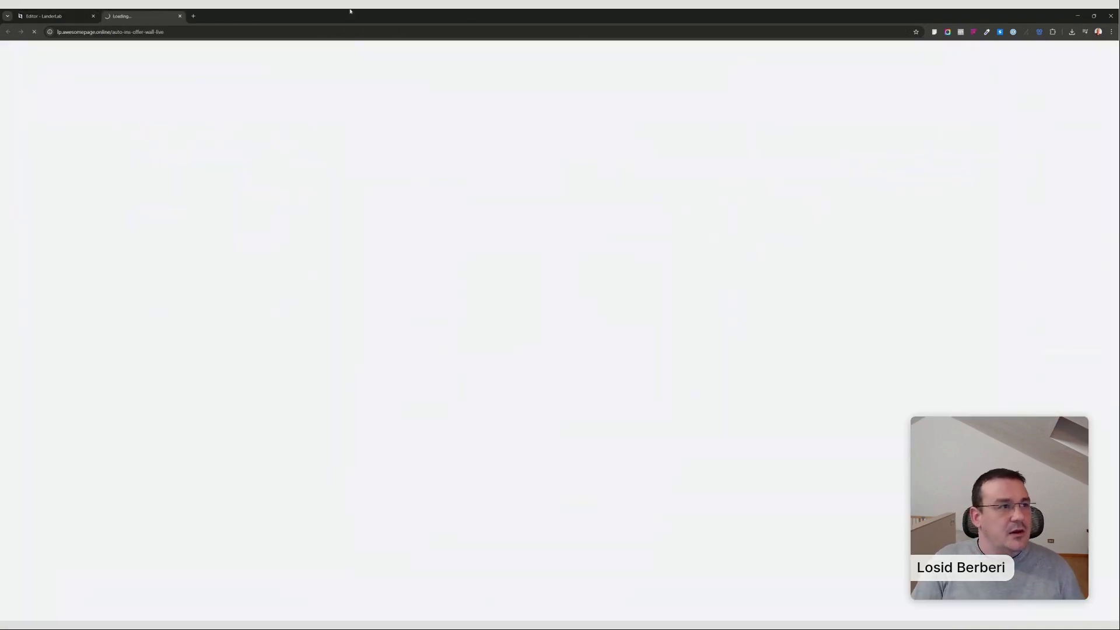
left_click(160, 31)
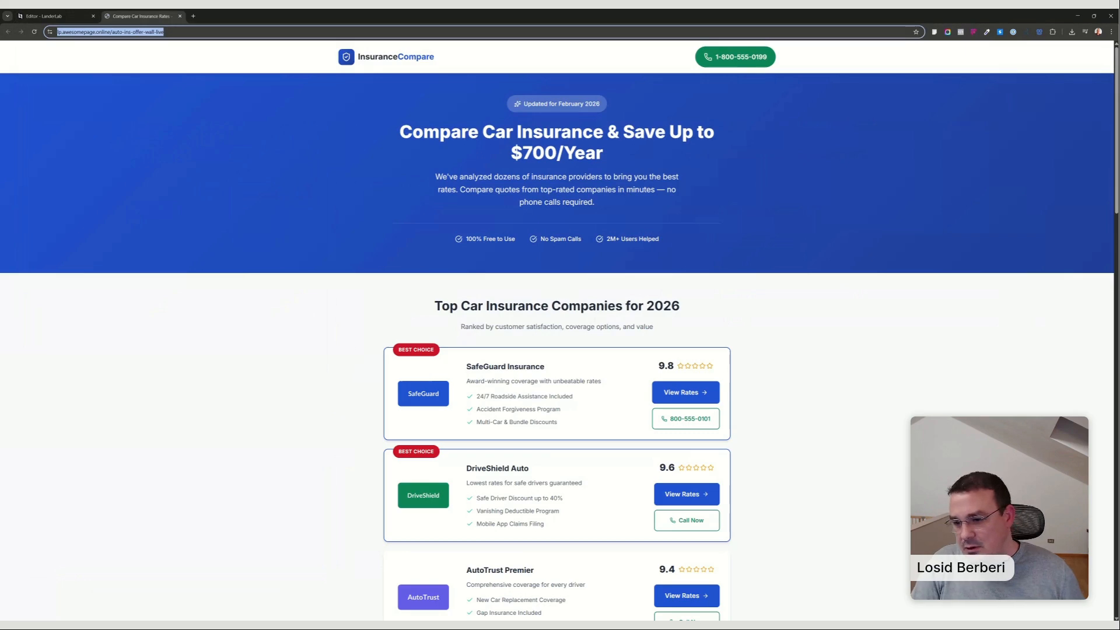
key("alt+Tab")
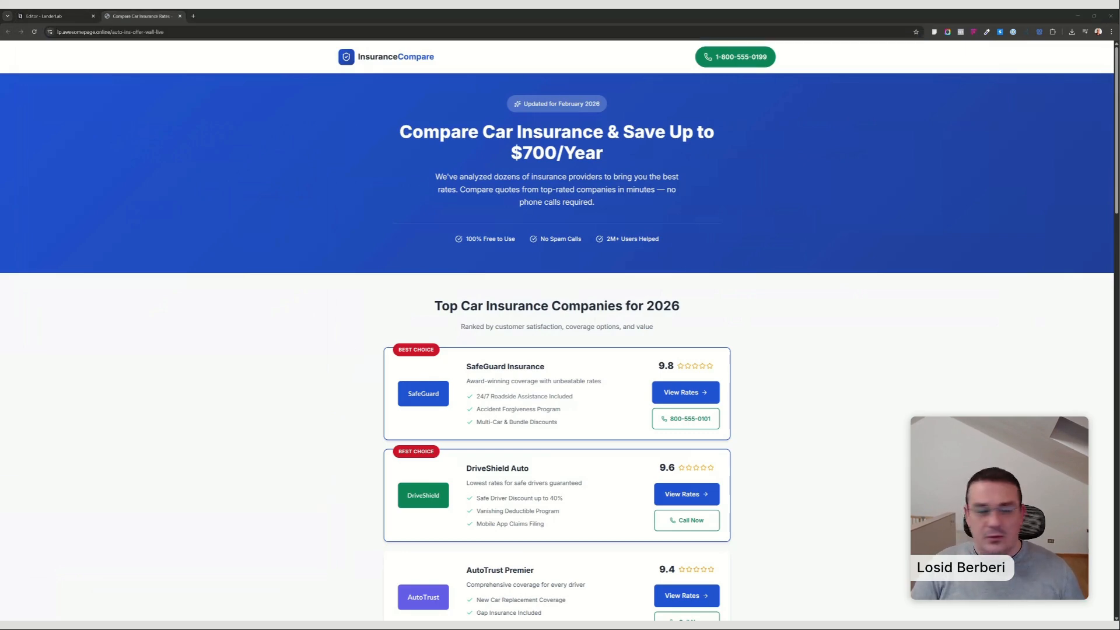
left_click(146, 14)
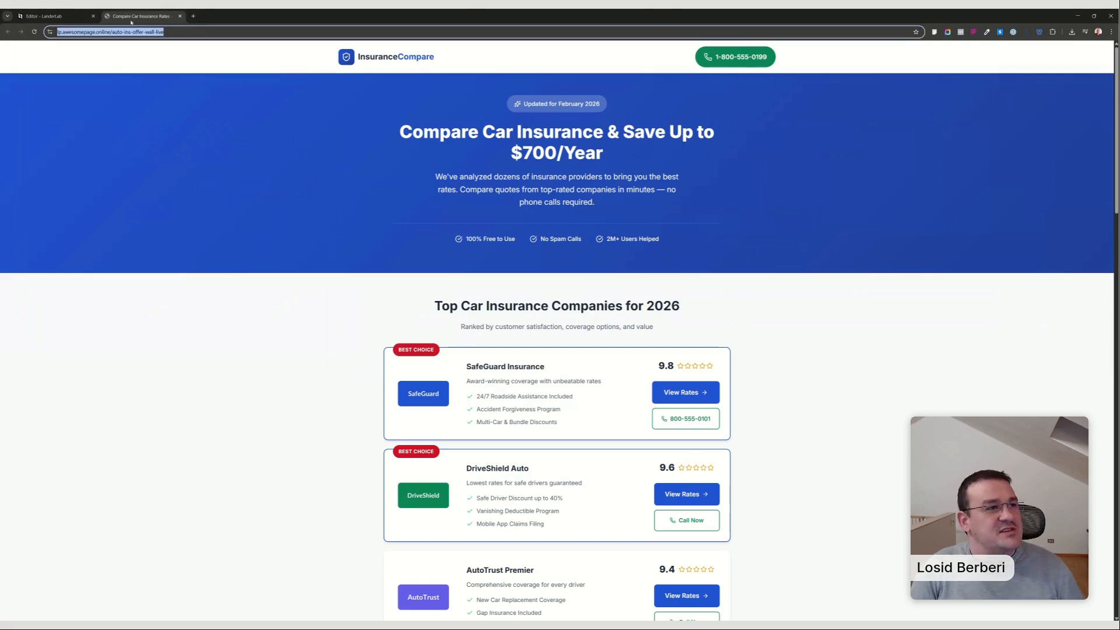
key("ctrl+w")
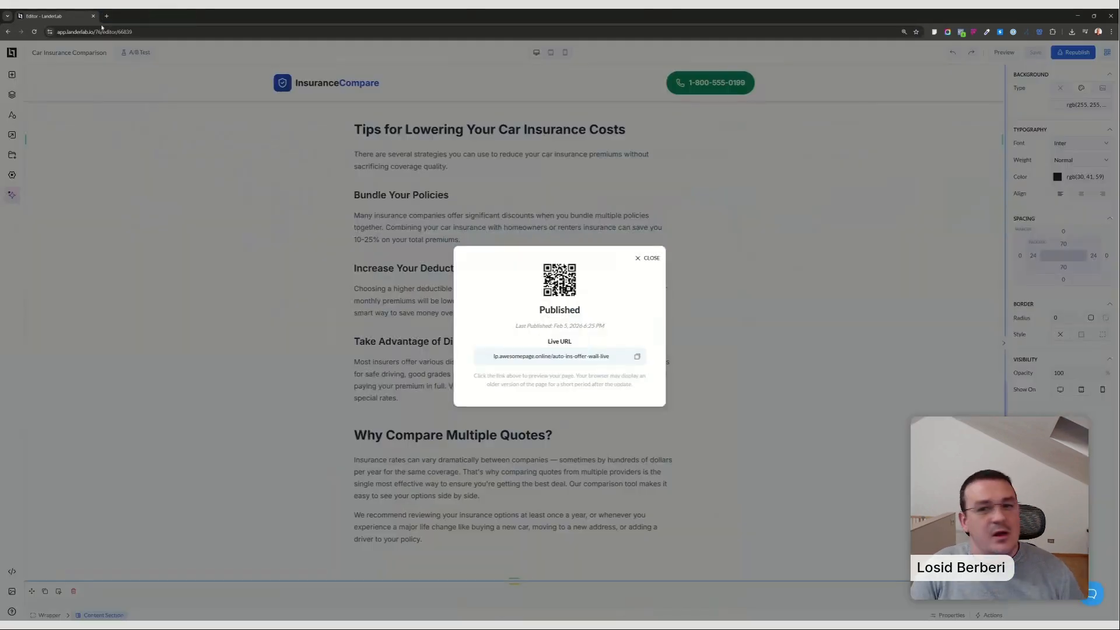
left_click(648, 259)
Replace the SafeGuard Insurance card's logo with the allstate image from the gallery.
scroll(385, 350, "up", 10)
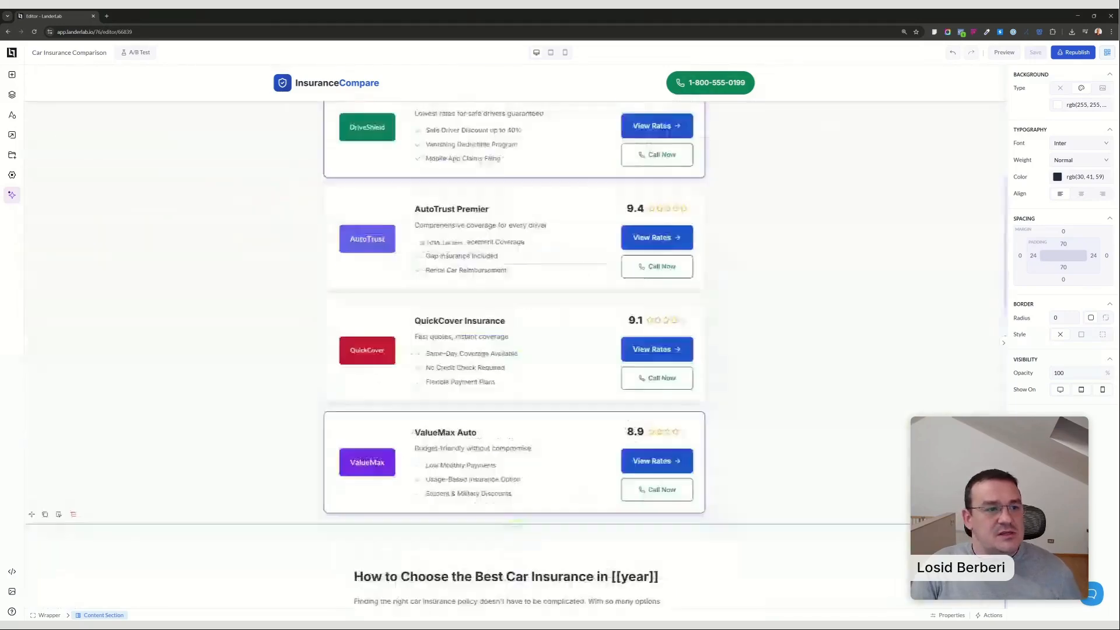
scroll(385, 349, "up", 5)
left_click(367, 380)
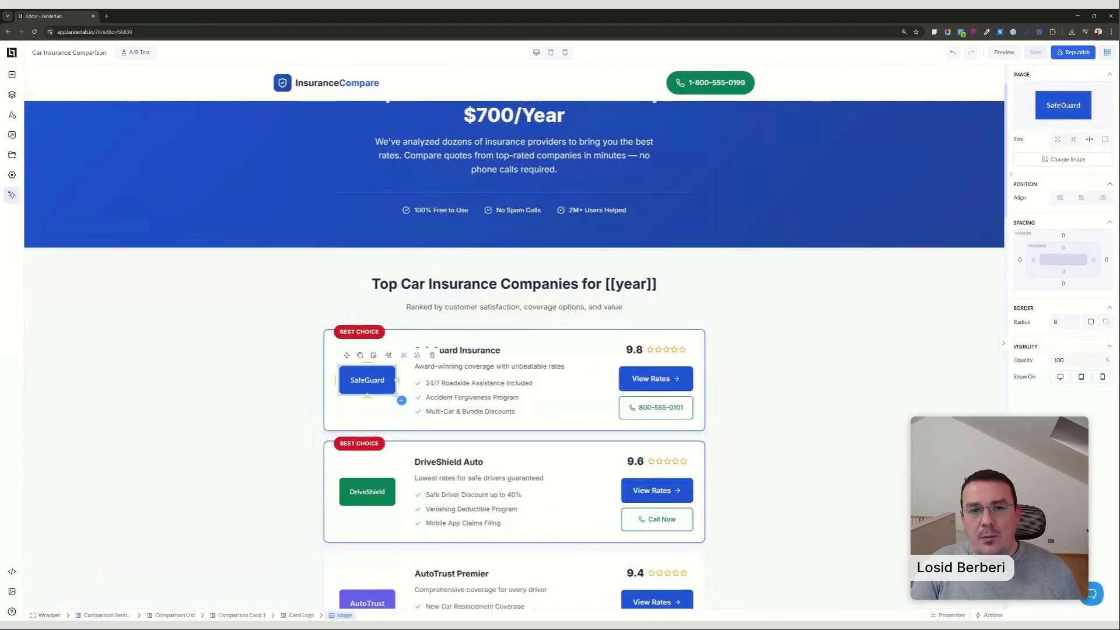
left_click(1068, 159)
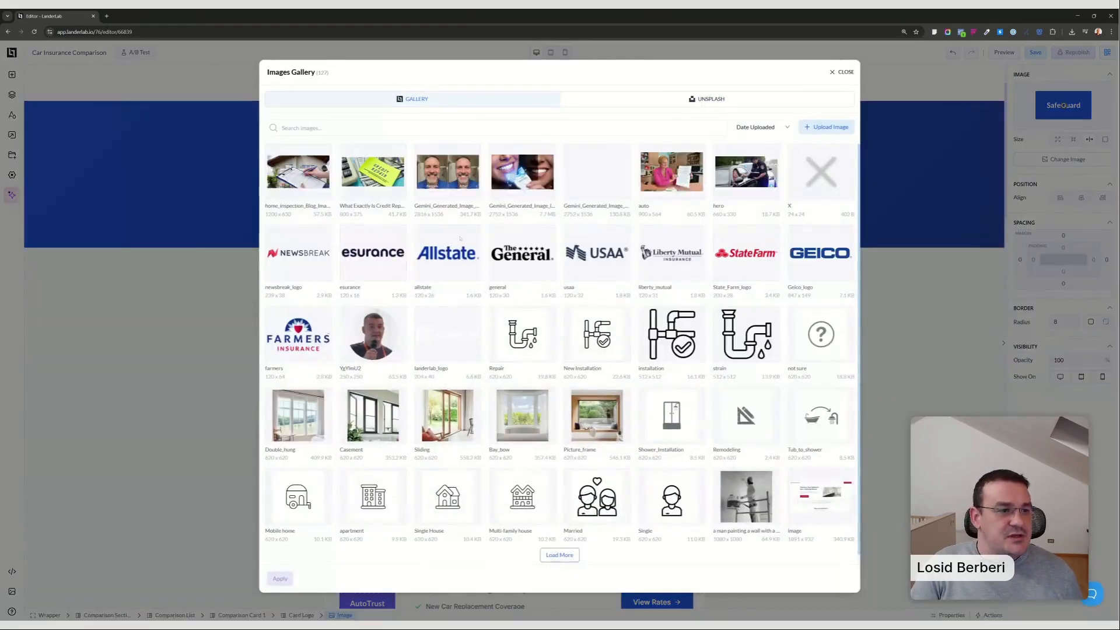
left_click(449, 252)
left_click(280, 579)
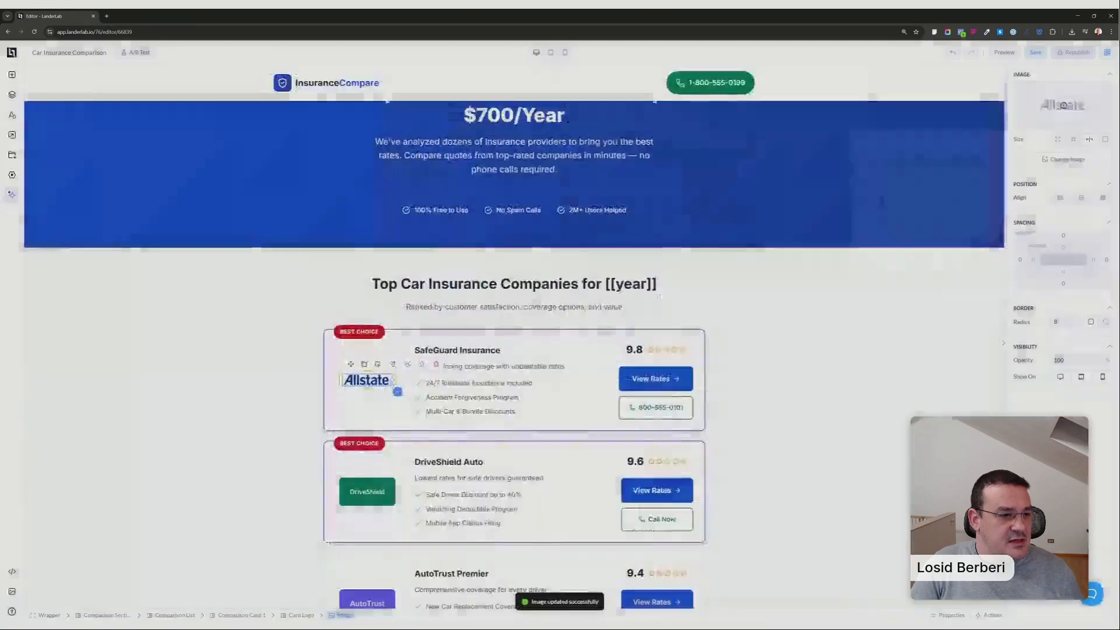
Replace the DriveShield Auto card's logo with the general image from the gallery.
left_click(367, 491)
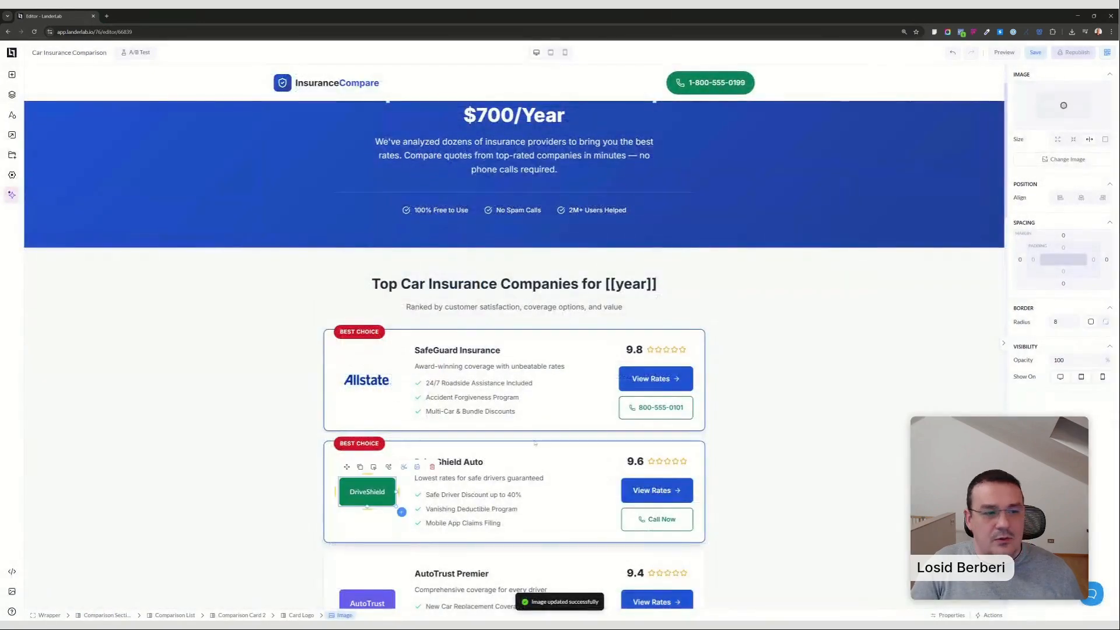
left_click(1067, 159)
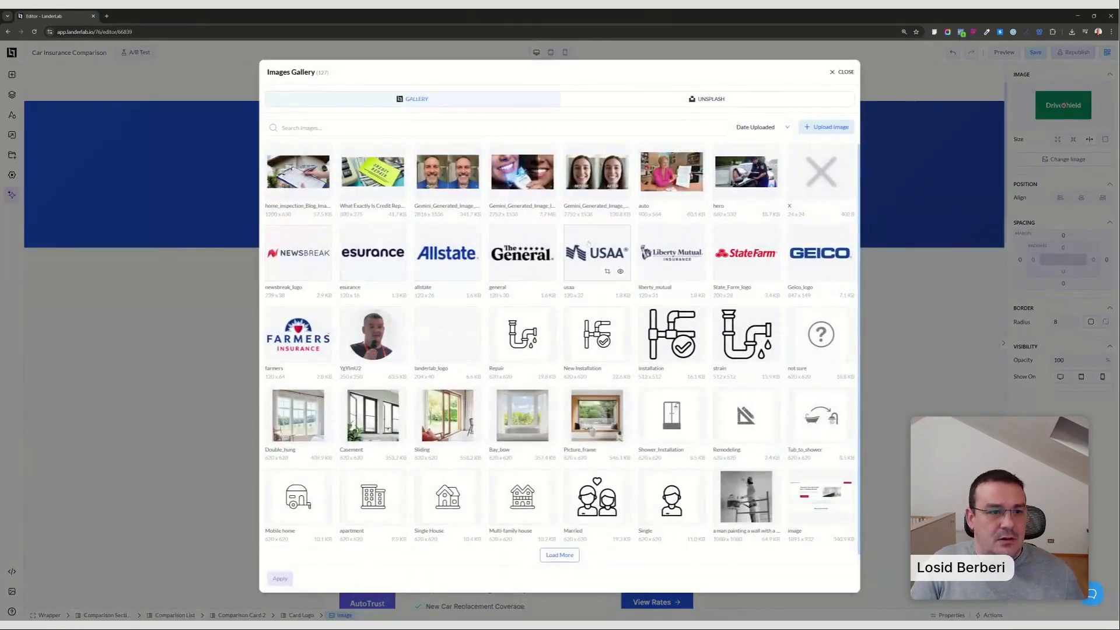
left_click(522, 254)
left_click(280, 579)
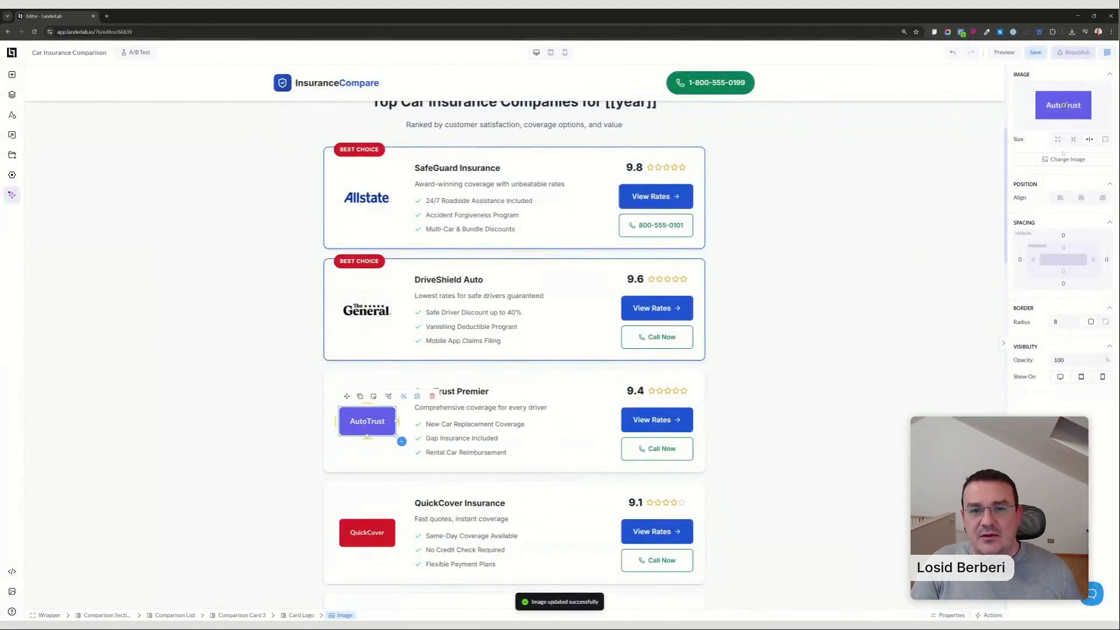
Replace the AutoTrust Premier card's logo with the State_Farm_logo image from the gallery.
left_click(1063, 159)
left_click(746, 254)
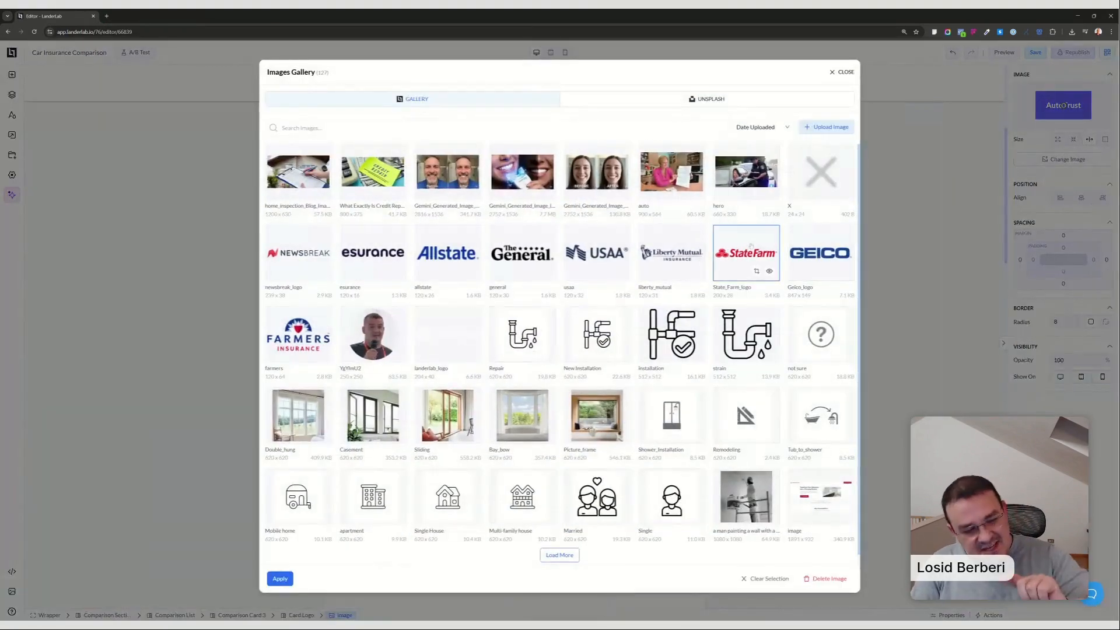
left_click(280, 578)
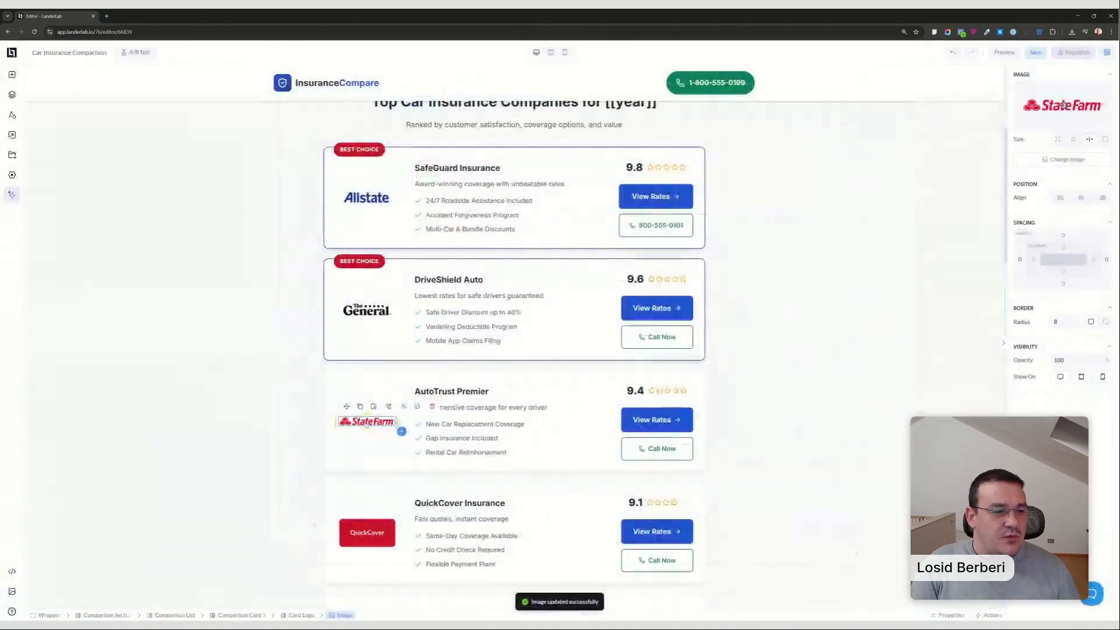
Replace the QuickCover Insurance card's logo with the Geico_logo image from the gallery and save the page.
left_click(367, 532)
left_click(1064, 159)
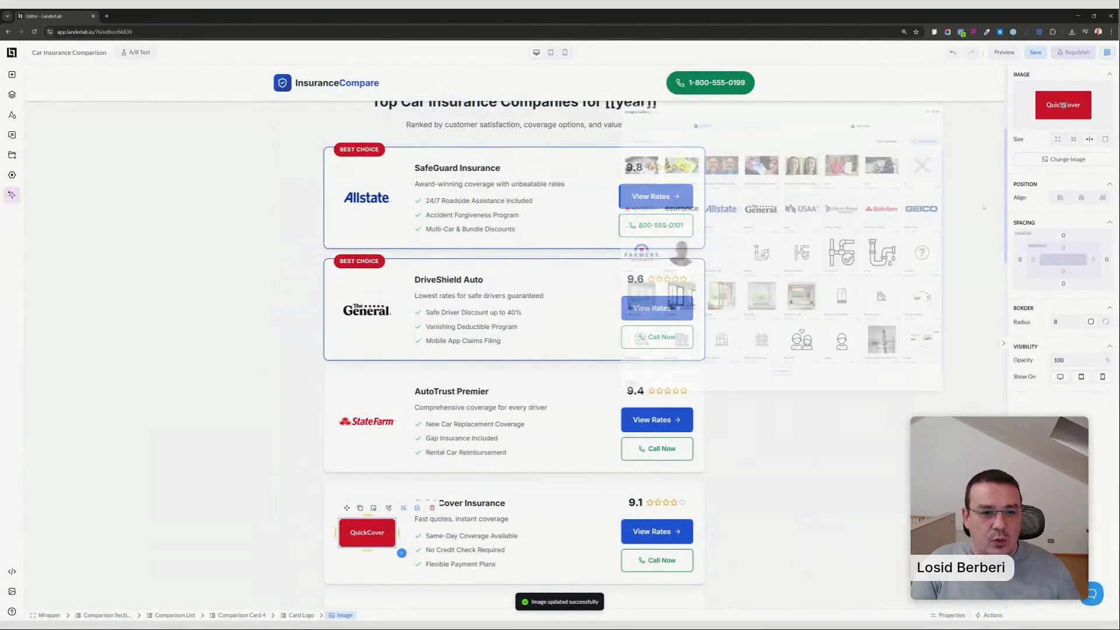
left_click(820, 253)
left_click(280, 578)
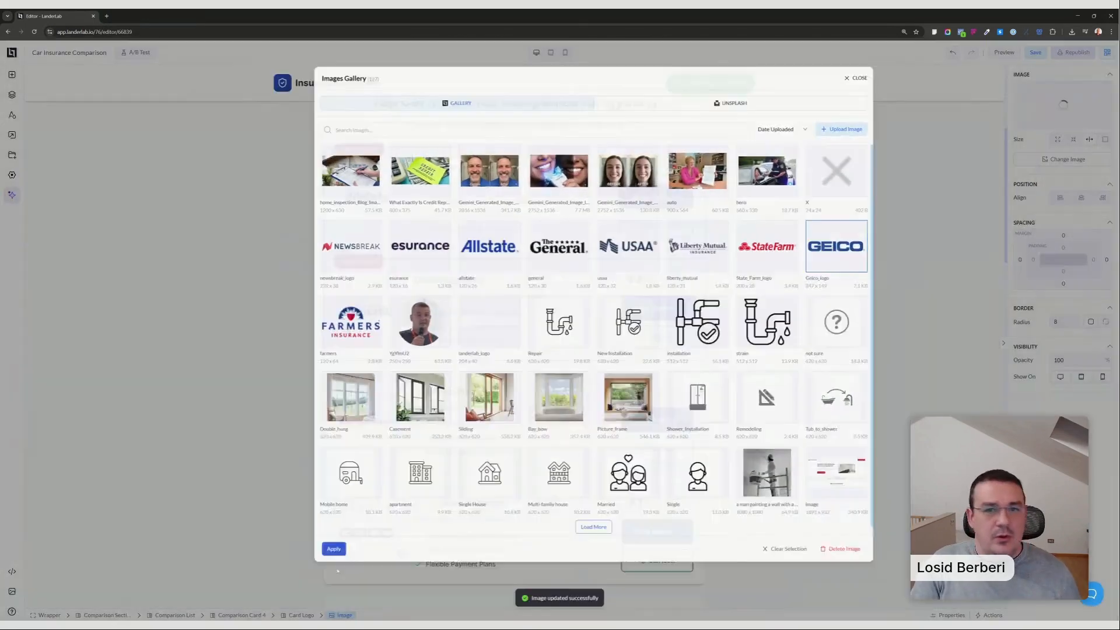
left_click(1035, 53)
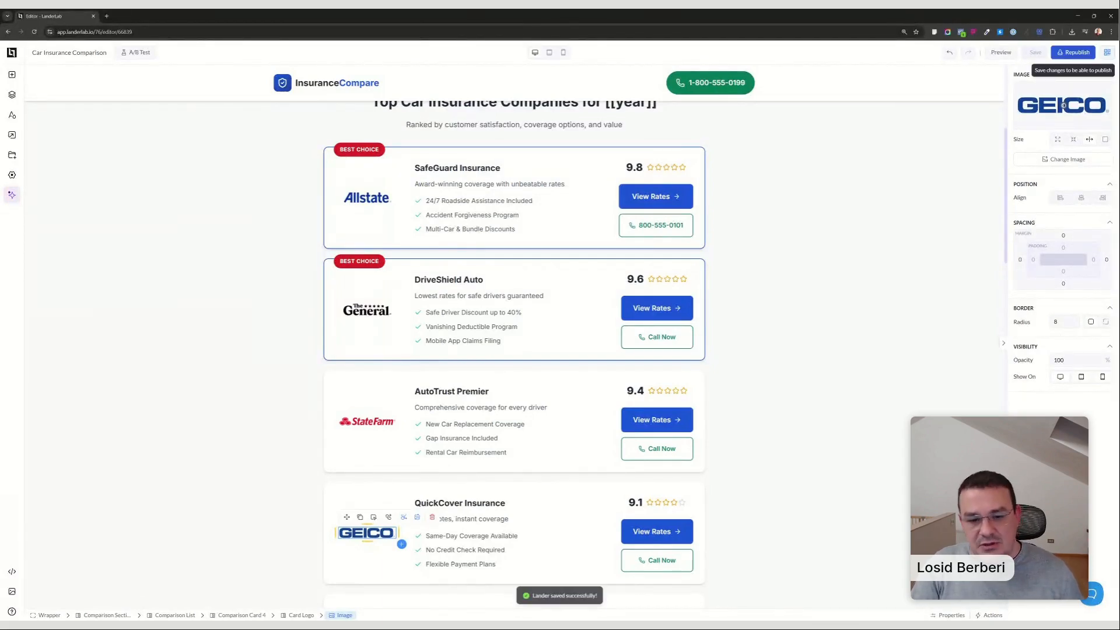
Compress the page's images with the Standard option and republish the landing page to lp.awesomepage.online/auto-ins-offer-wall-live.
left_click(991, 615)
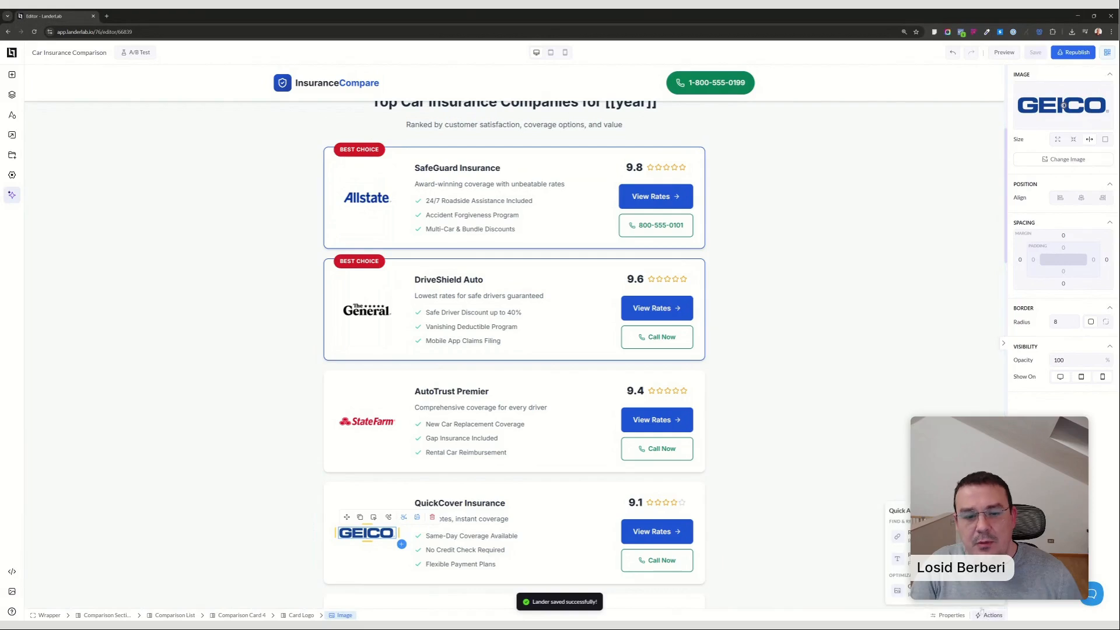
left_click(898, 511)
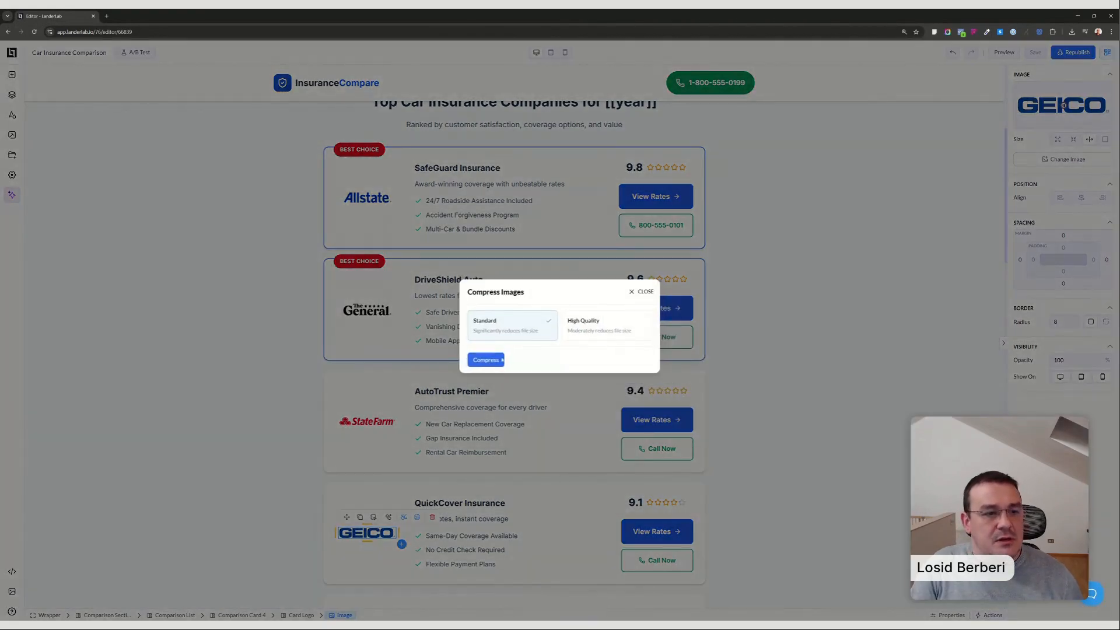
left_click(508, 325)
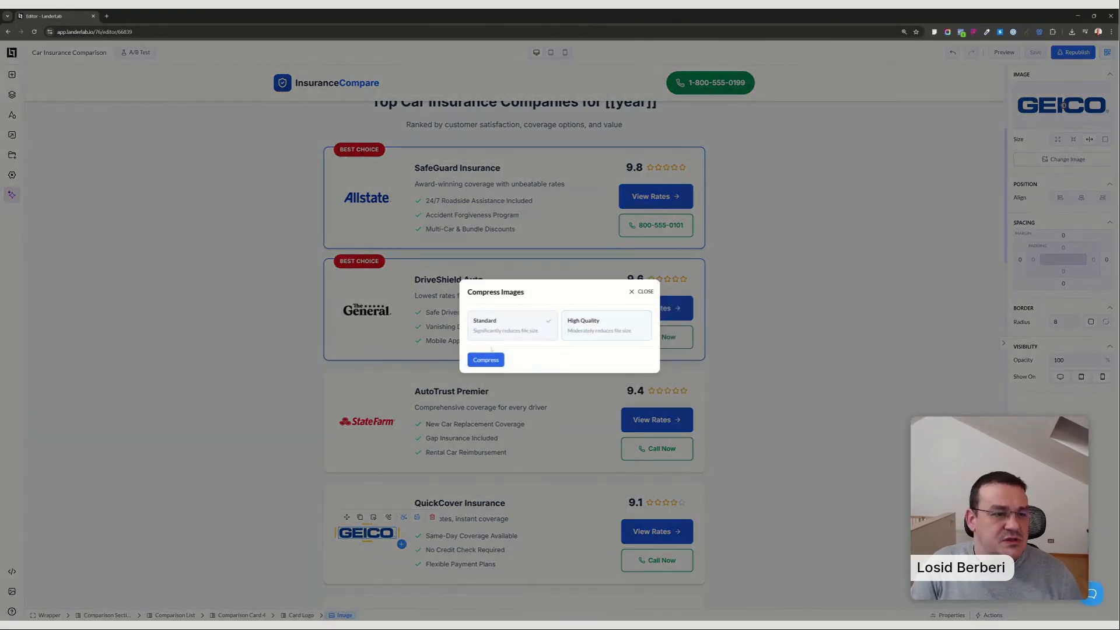
left_click(486, 360)
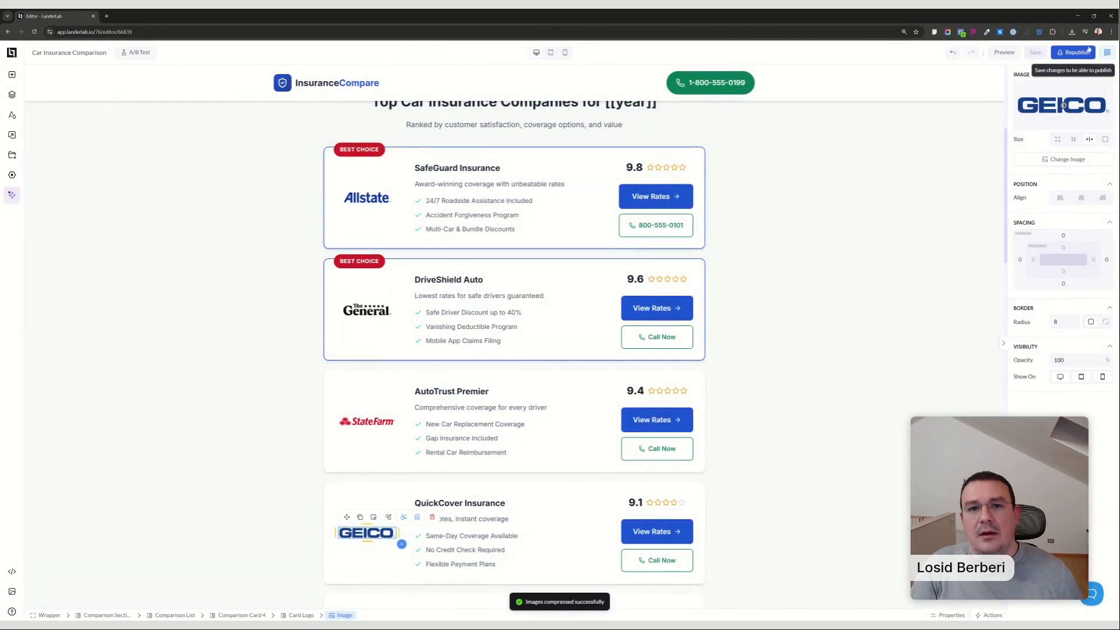
left_click(1075, 51)
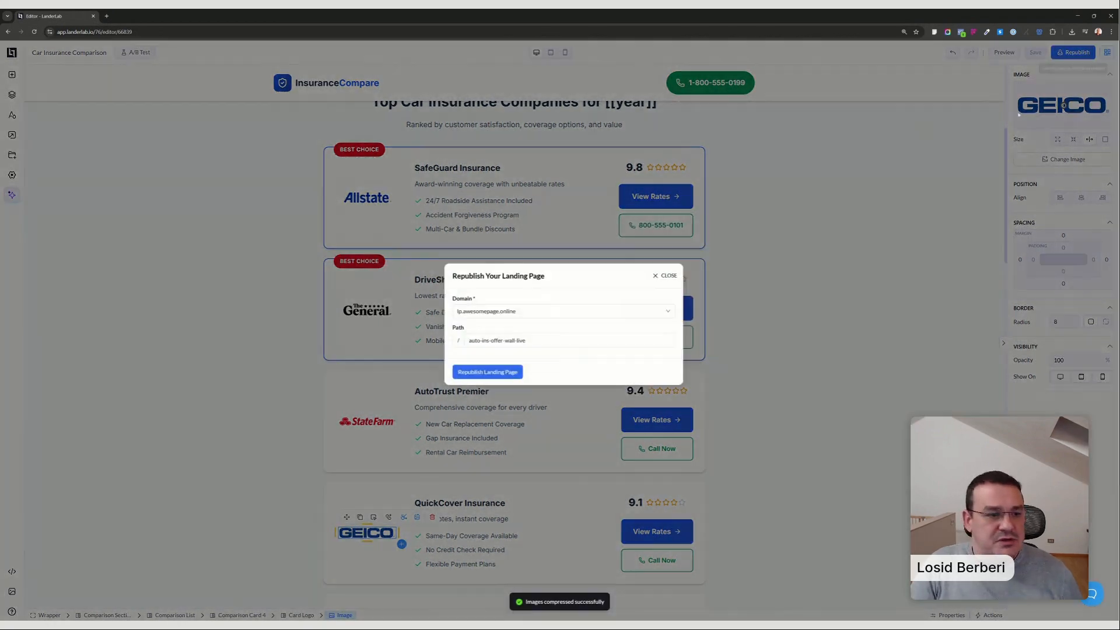
left_click(487, 371)
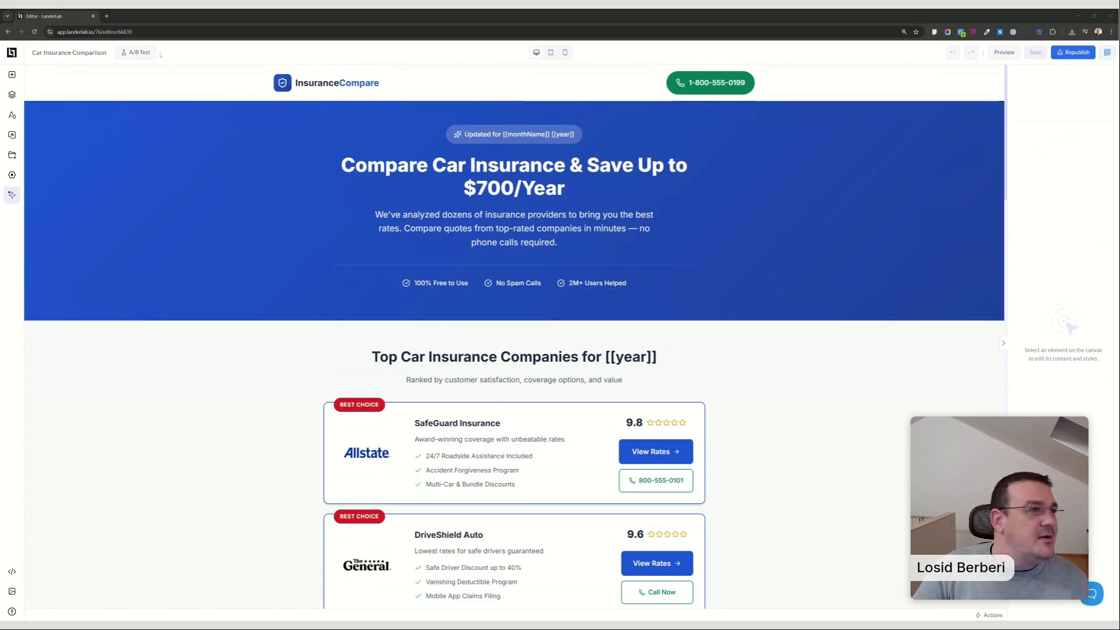
Leave the editor for the 0 Lead Funnels folder and start adding a new landing page there.
left_click(12, 53)
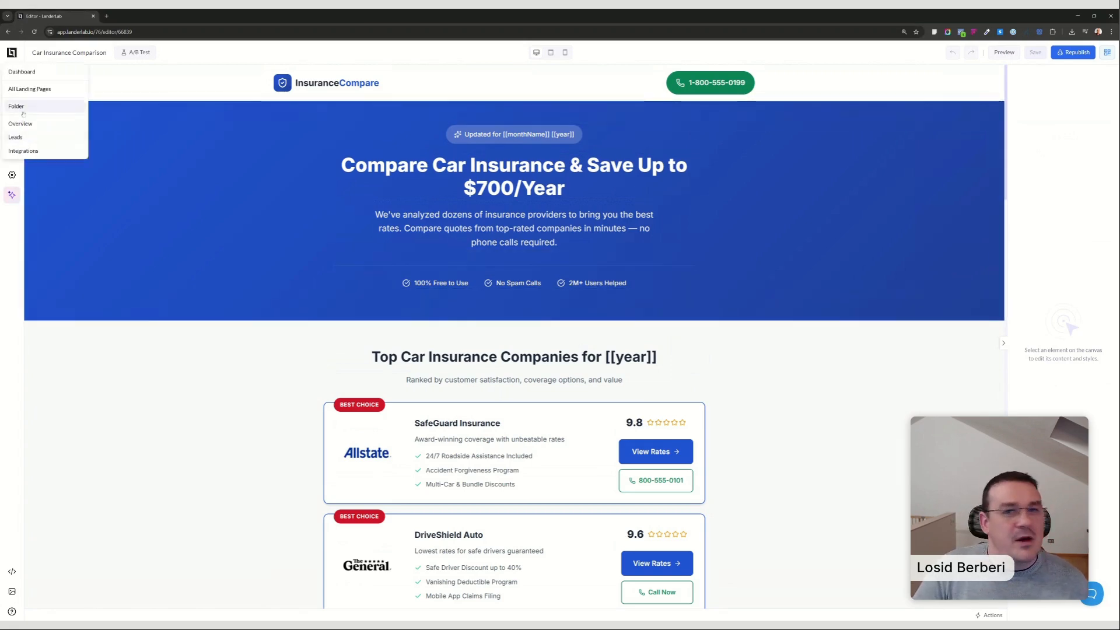
left_click(18, 106)
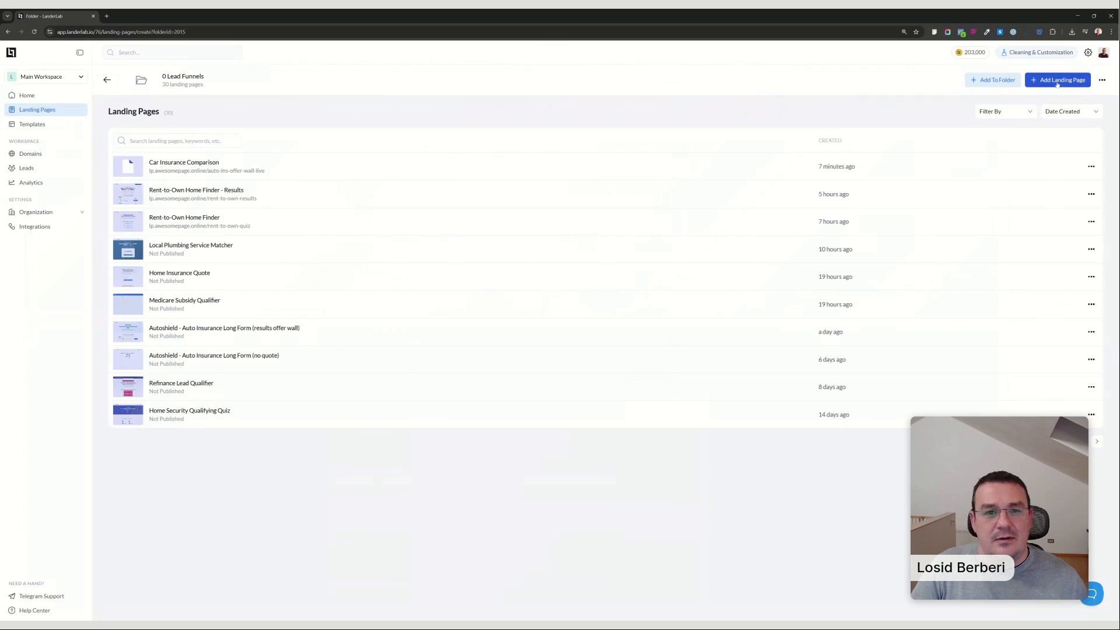
left_click(1058, 80)
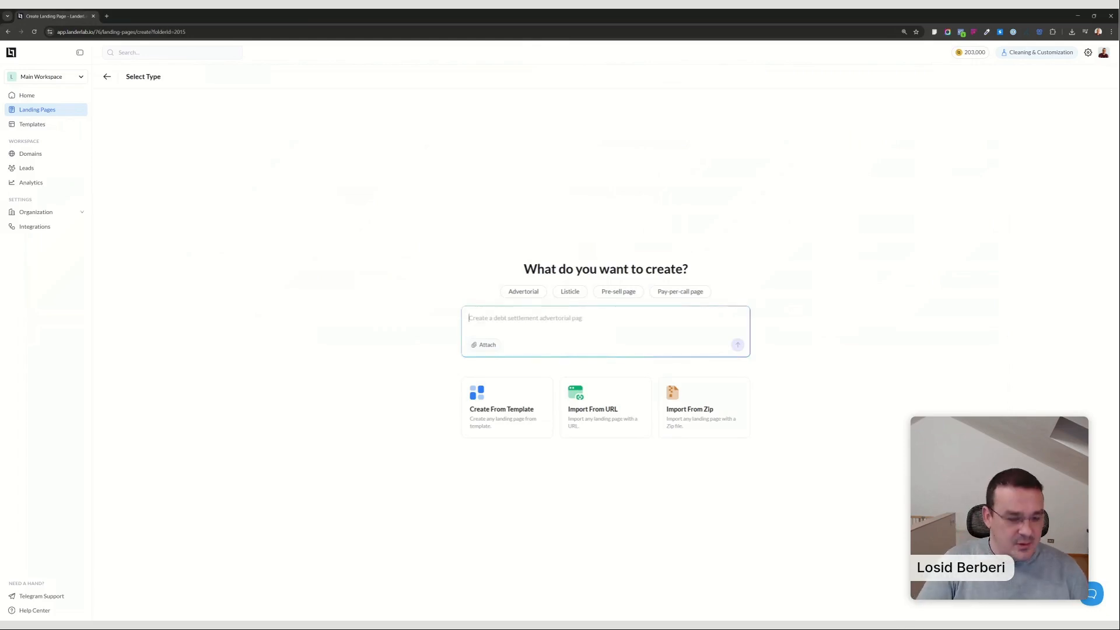
Submit the AI prompt "create a direct response landing page for peptides. Make sure to use accessibility optimized fonts and colors.".
type("create")
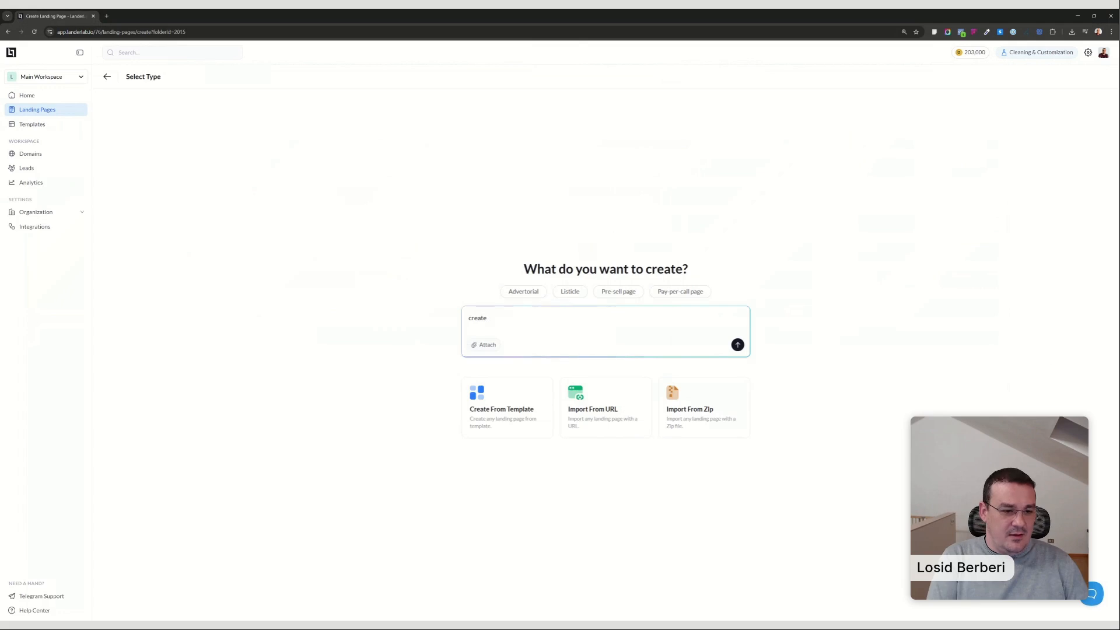
type(" a direct r")
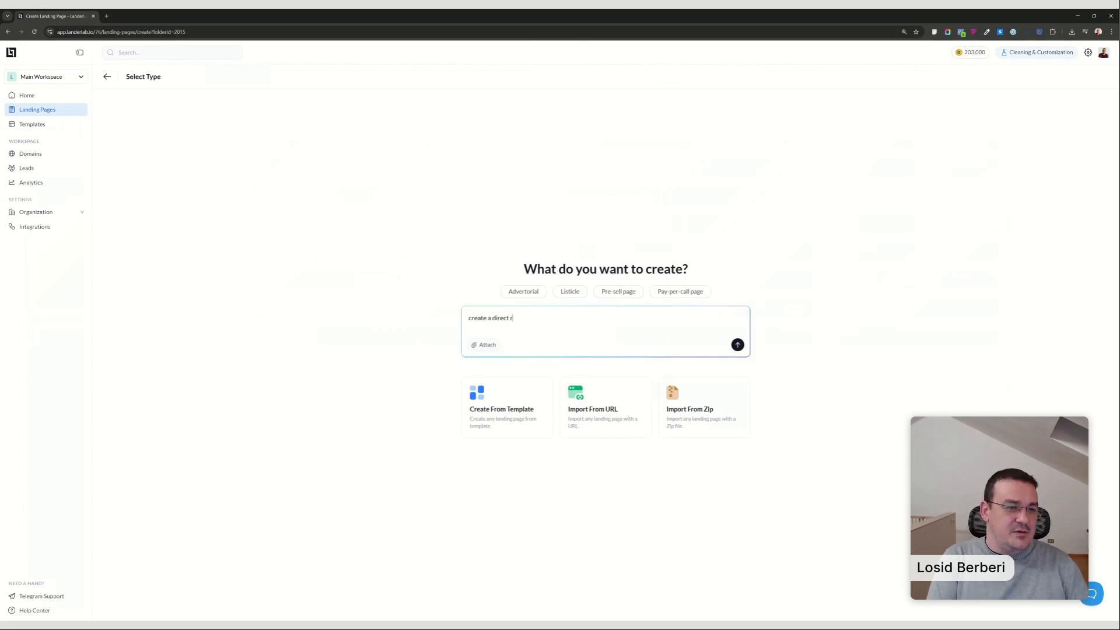
type("esopop")
key("BackSpace")
key("BackSpace")
type("pon")
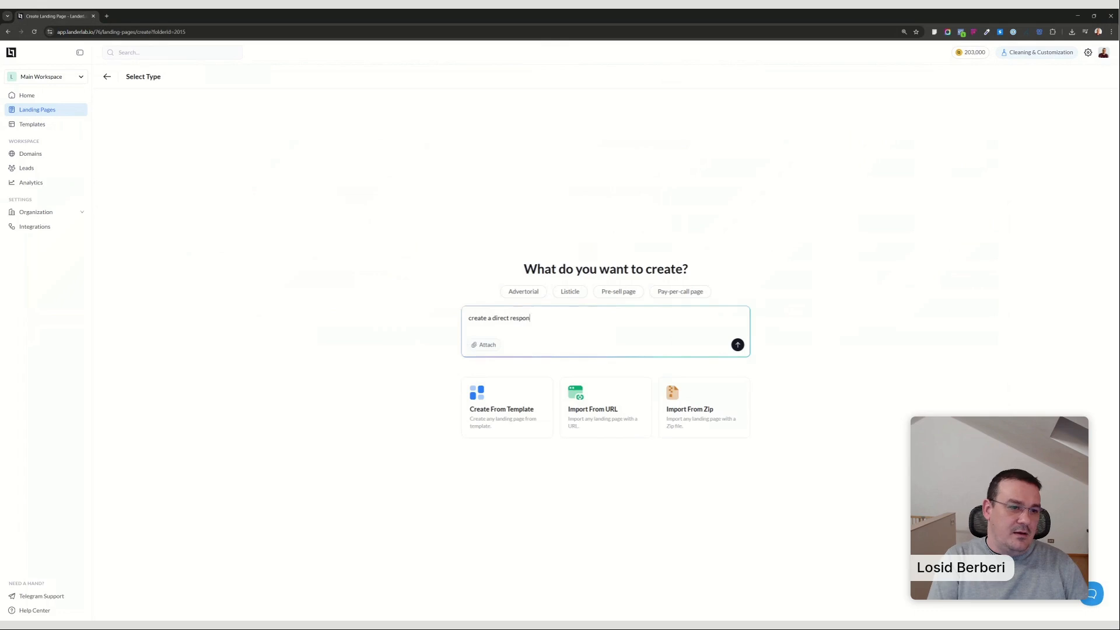
type("se land")
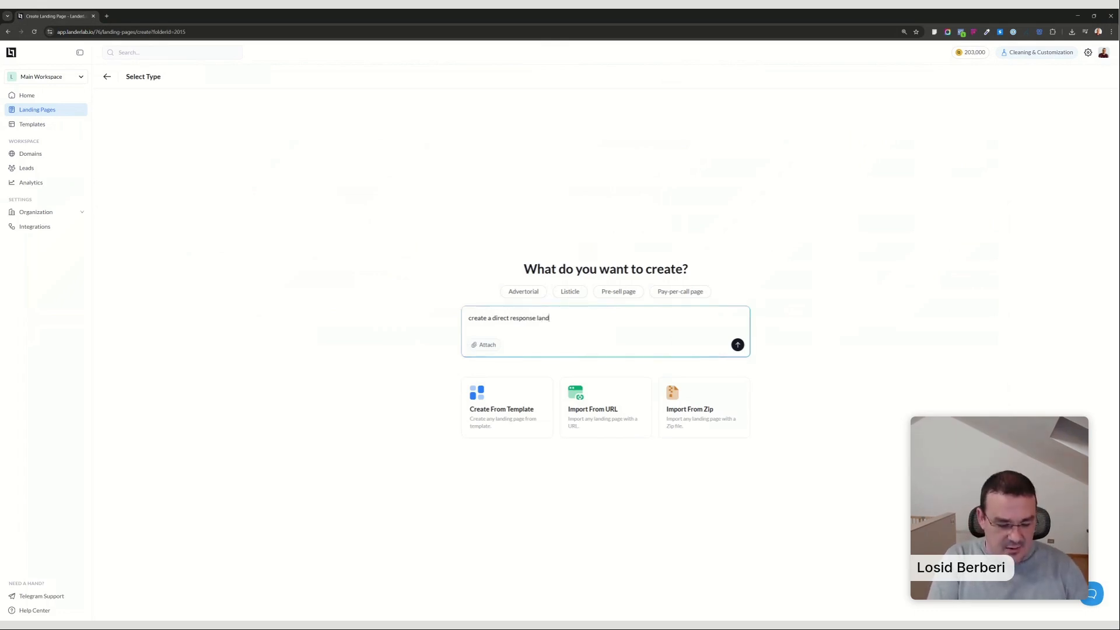
type("ing pagae for peptides. Make sure to")
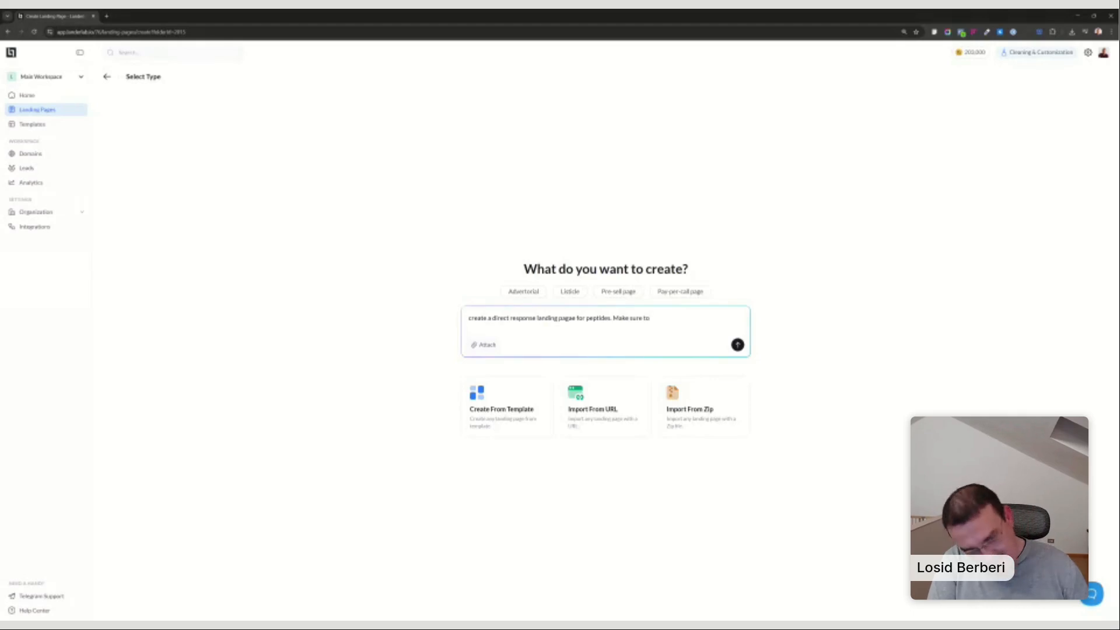
type(" use")
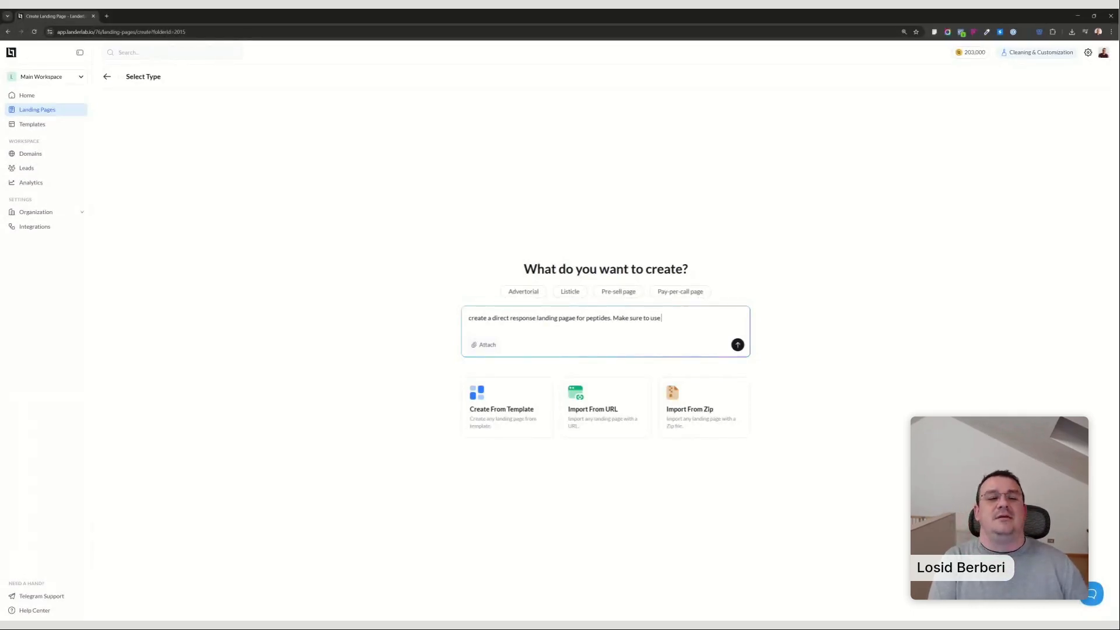
type(" accessibili")
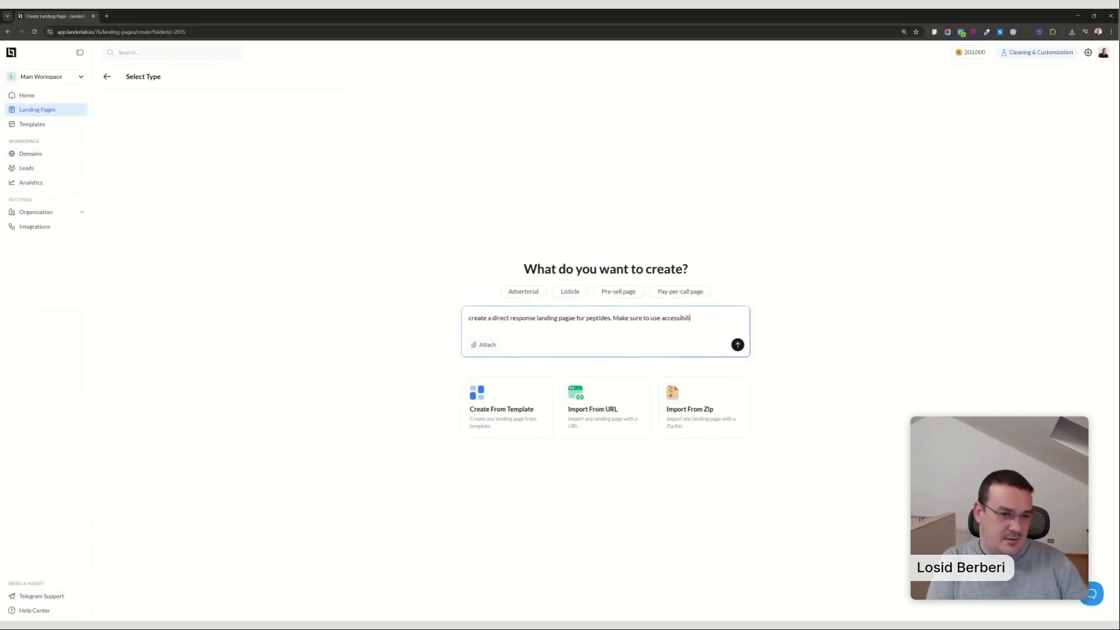
type("ty optimized fonts")
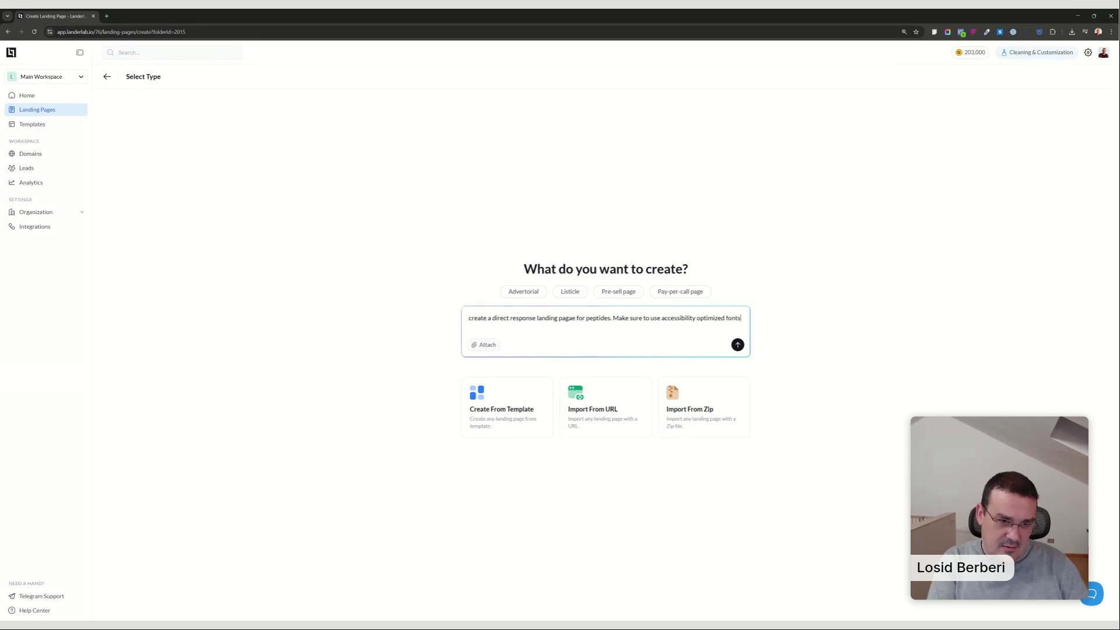
type(" and col")
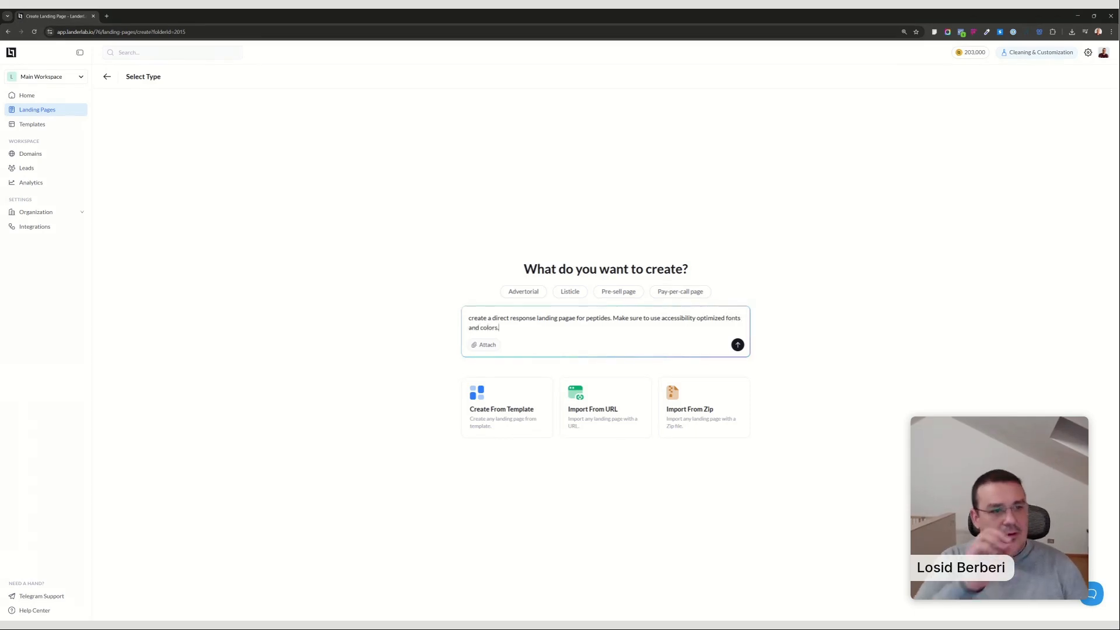
type("ors.")
key("Return")
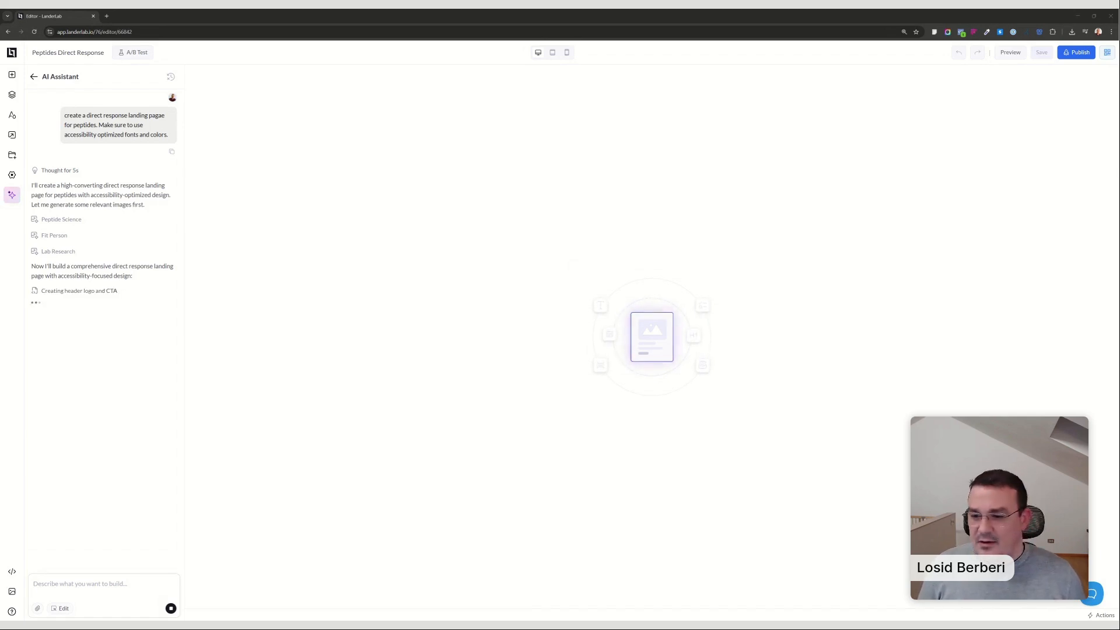
Open the LanderLab dashboard in a new browser tab and go to the AI Tests folder of landing pages.
left_click(107, 16)
type("app")
key("Return")
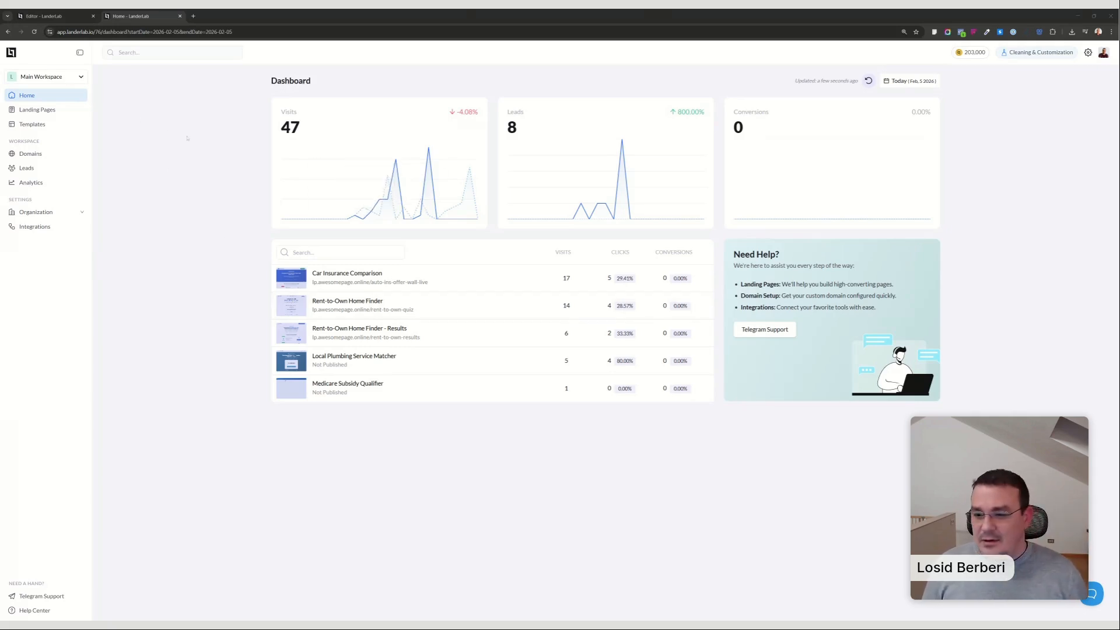
left_click(37, 109)
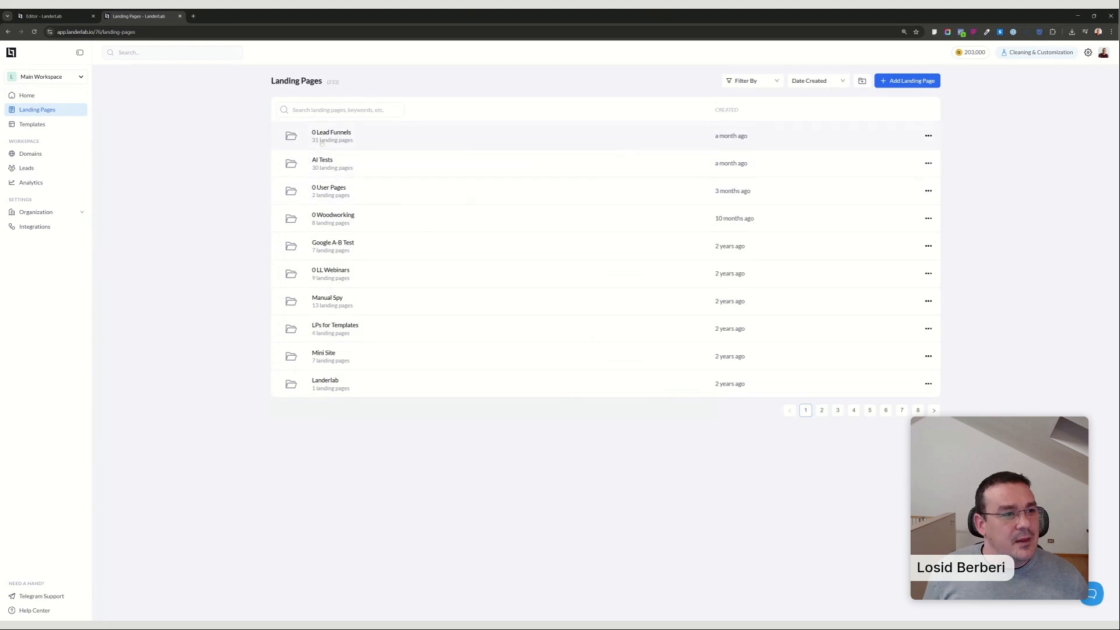
left_click(326, 161)
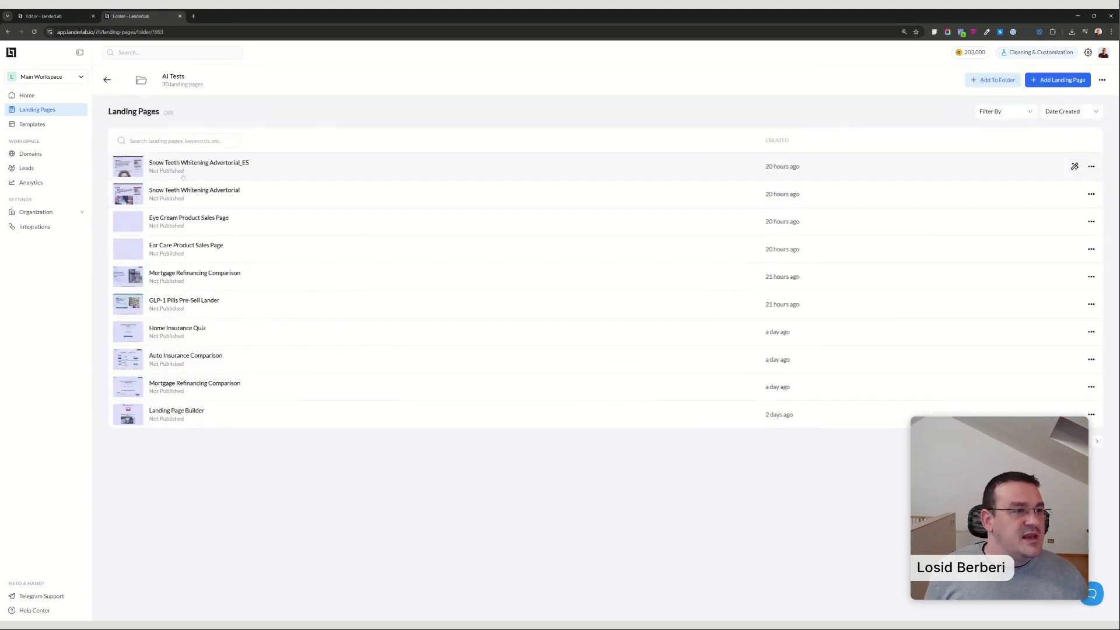
Preview the Snow Teeth Whitening Advertorial_ES page, look through its content, and close the preview.
left_click(131, 168)
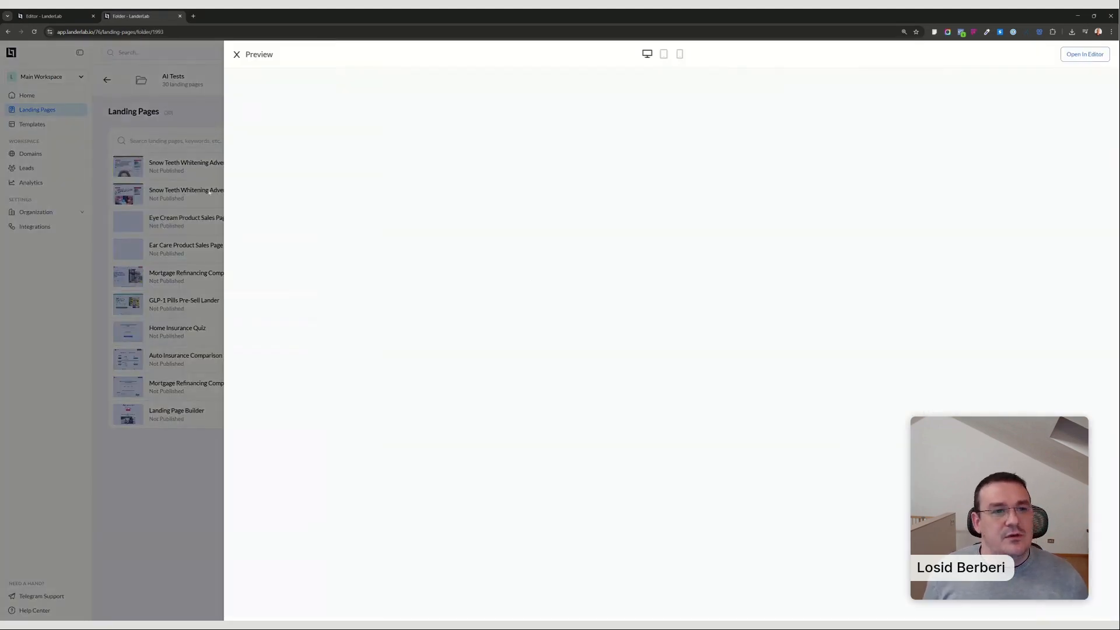
scroll(620, 361, "down", 5)
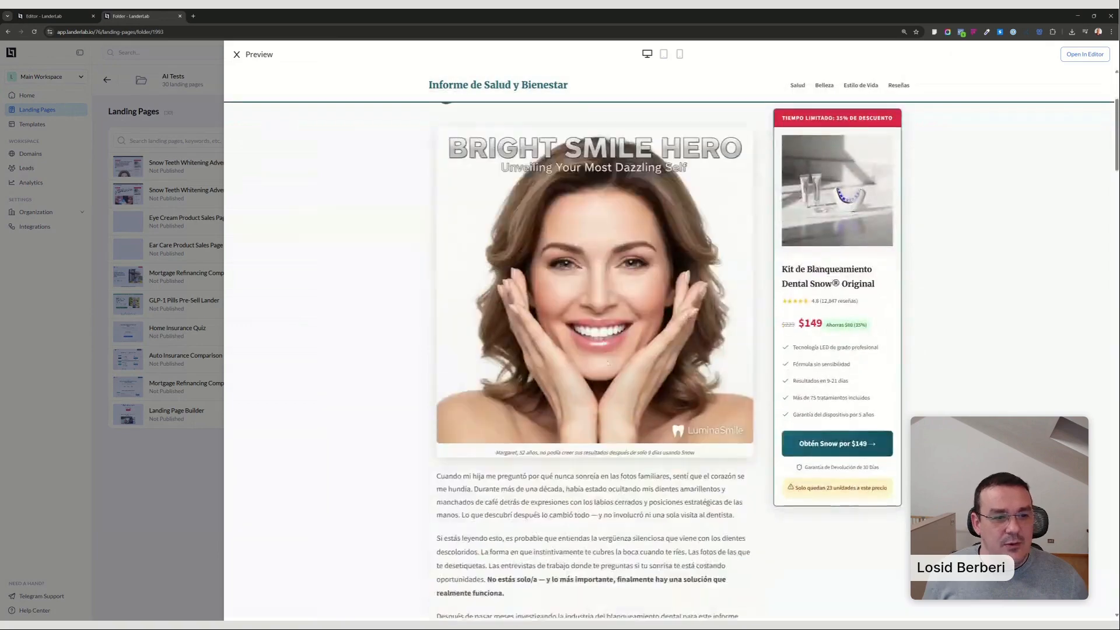
scroll(619, 362, "down", 15)
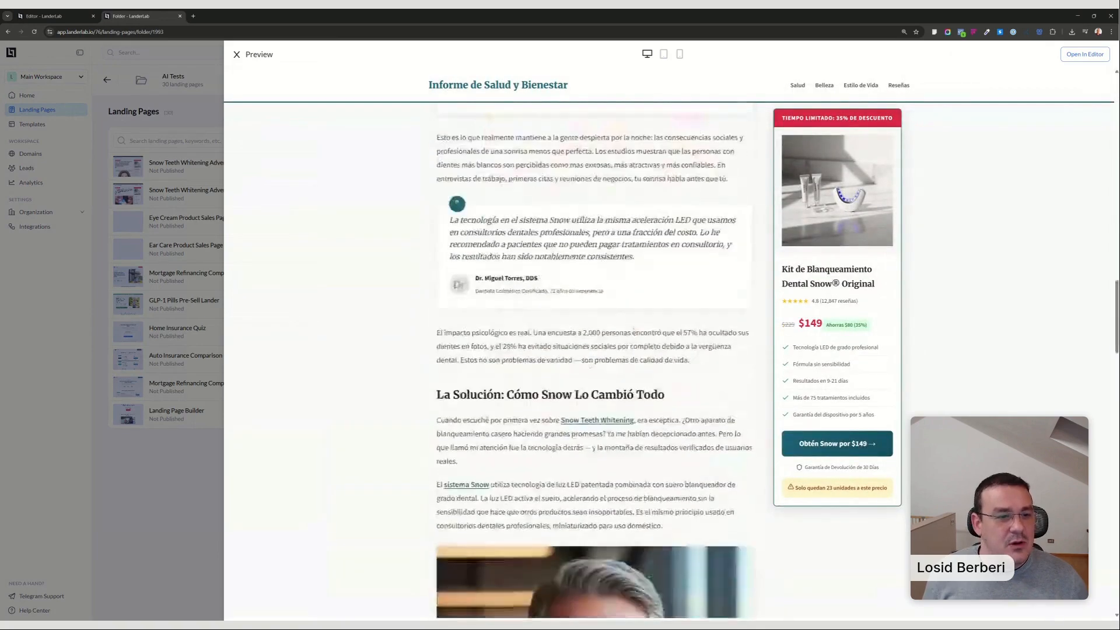
scroll(623, 326, "down", 3)
left_click(213, 509)
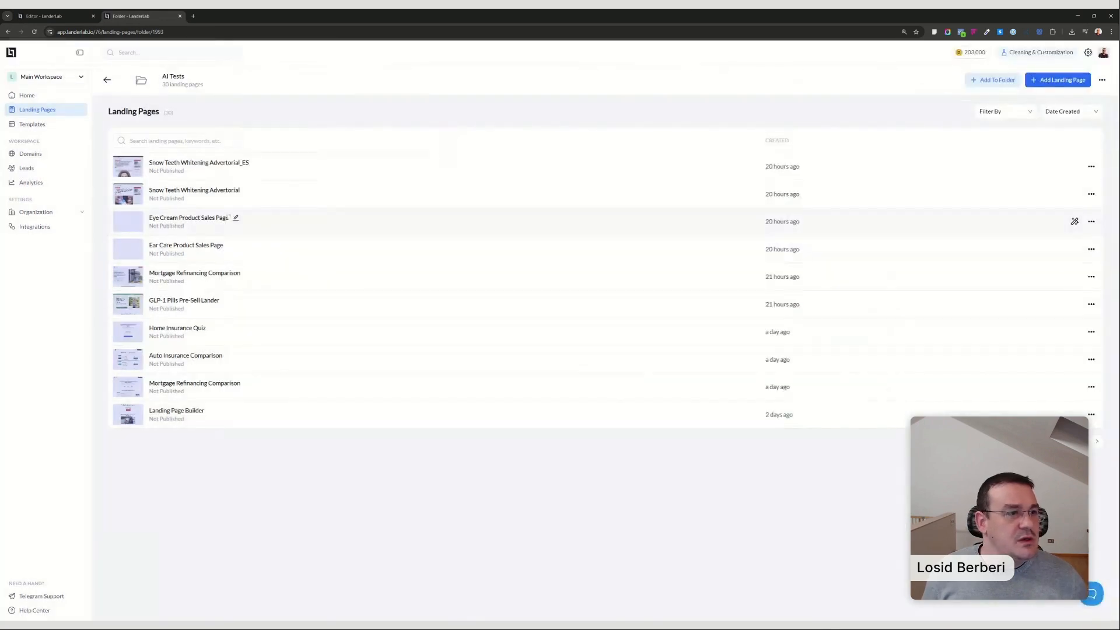
left_click(329, 166)
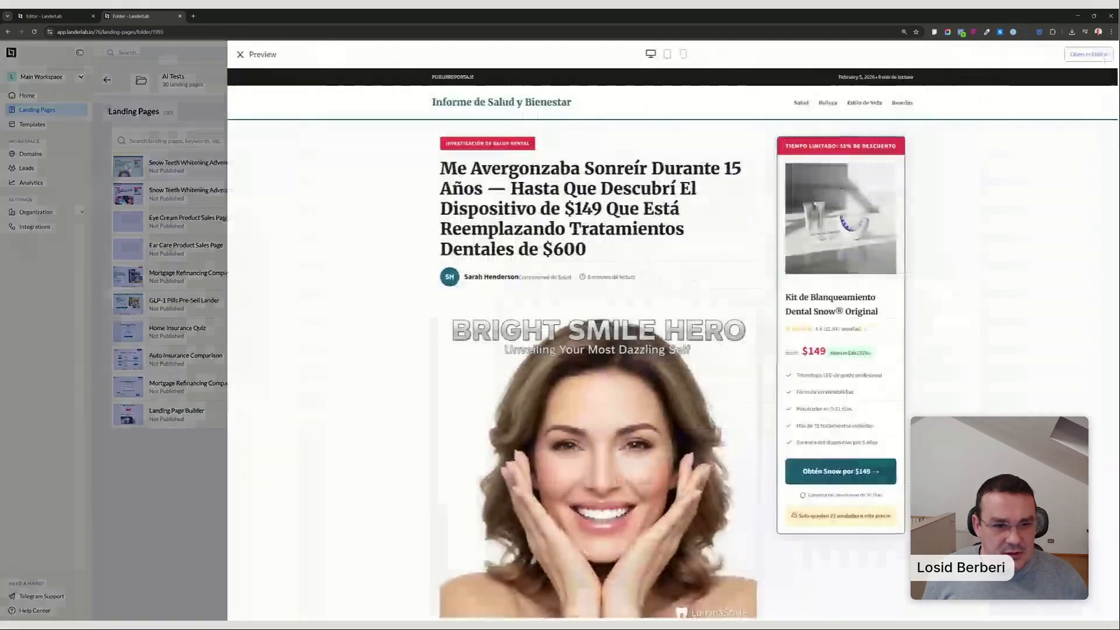
left_click(156, 461)
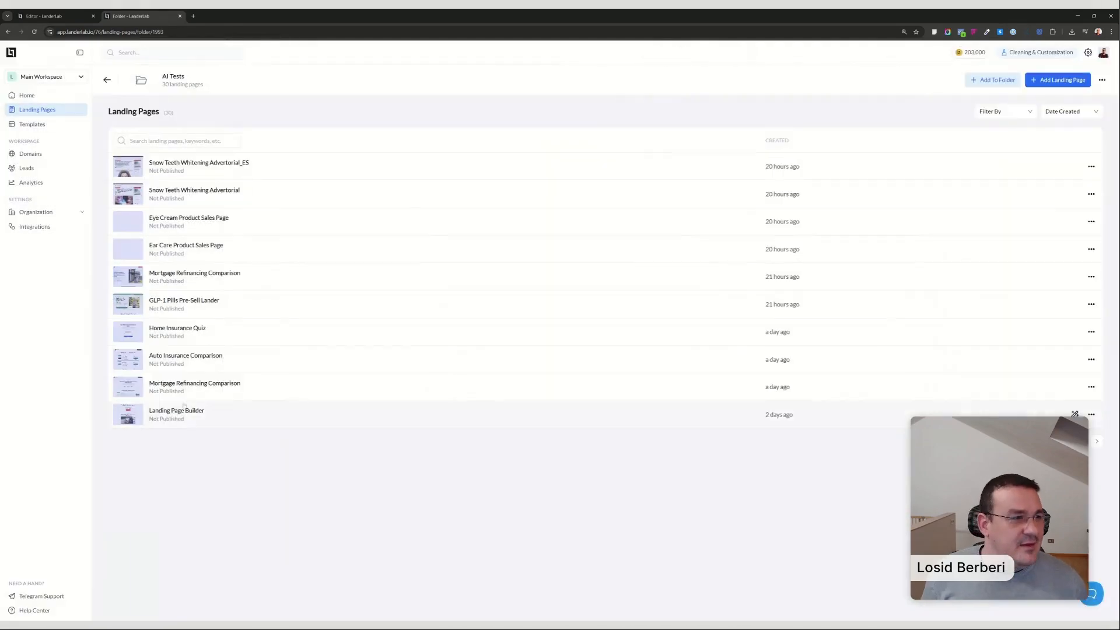
Preview the English Snow Teeth Whitening Advertorial page and look through its article and product offer.
left_click(138, 196)
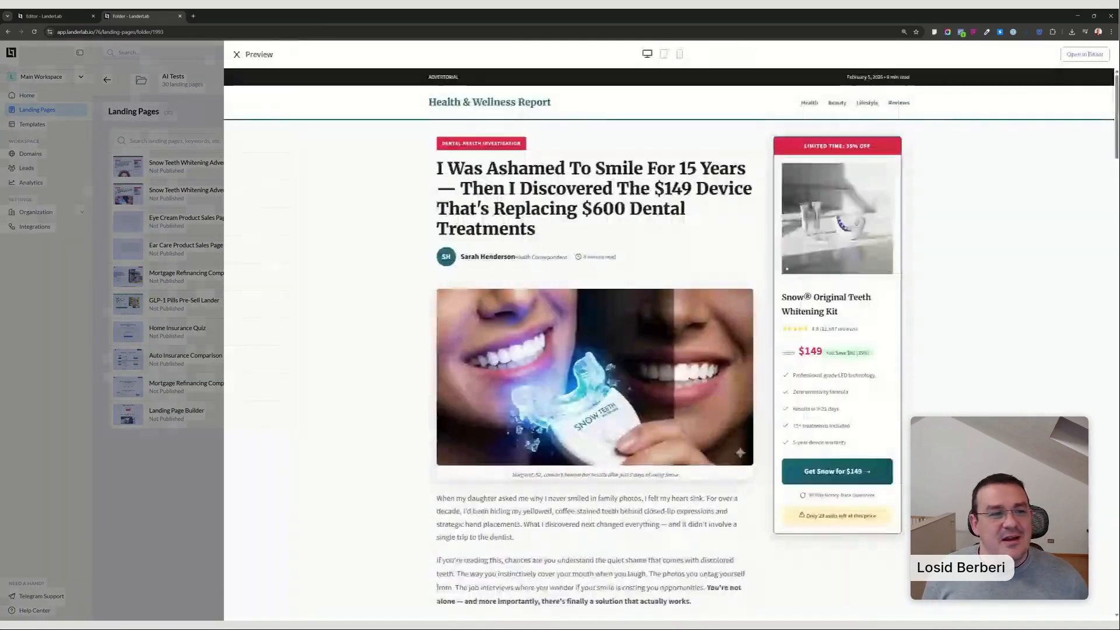
scroll(594, 350, "down", 2)
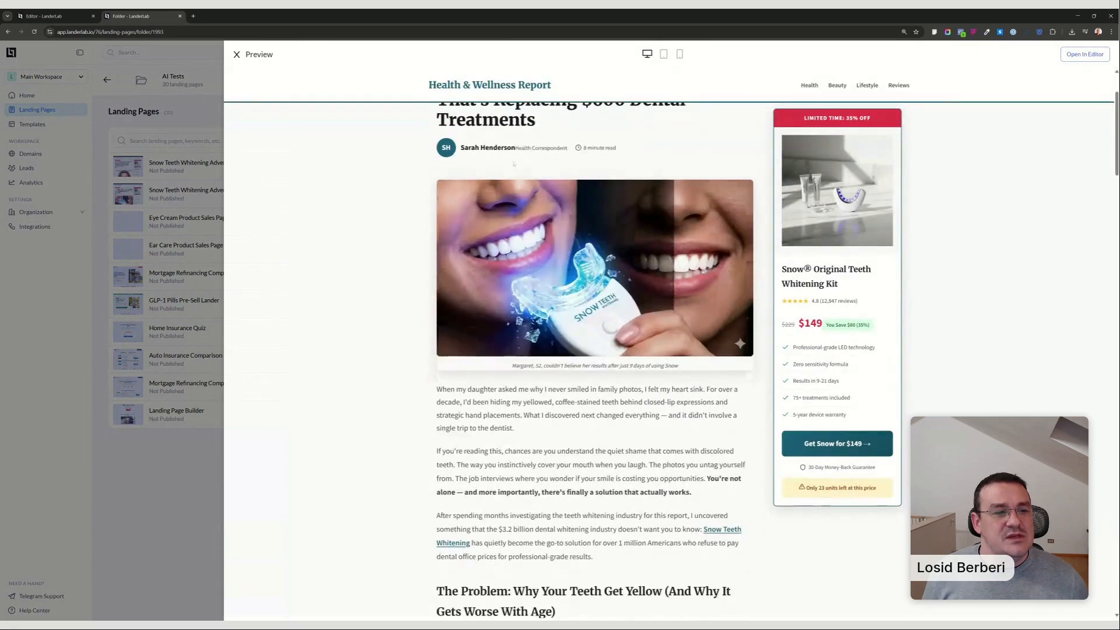
scroll(594, 350, "up", 2)
scroll(563, 215, "down", 12)
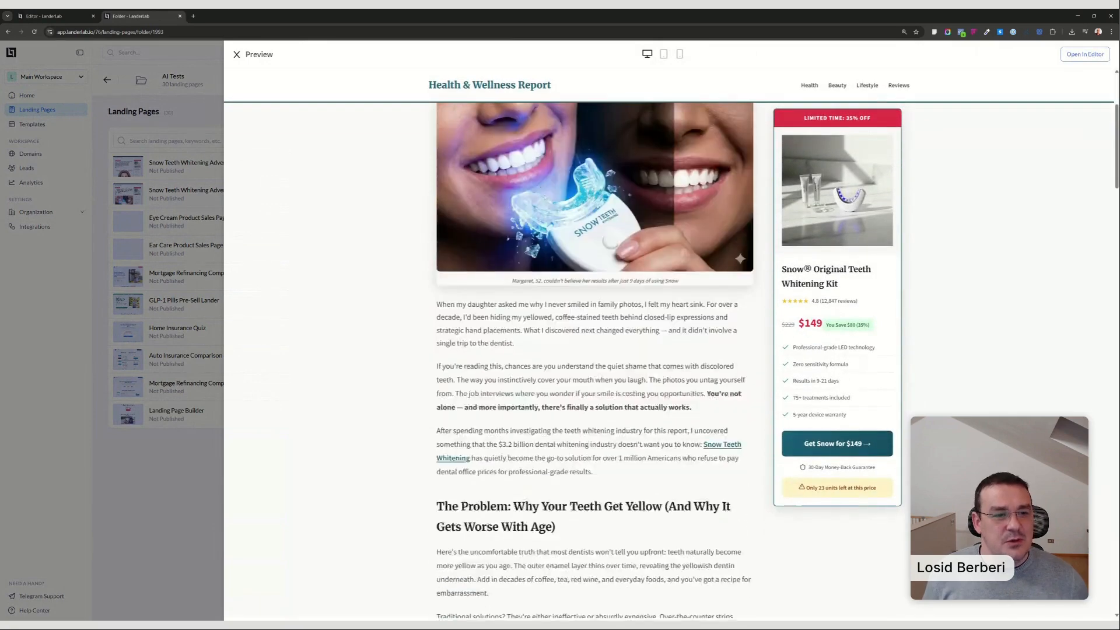
scroll(563, 215, "down", 3)
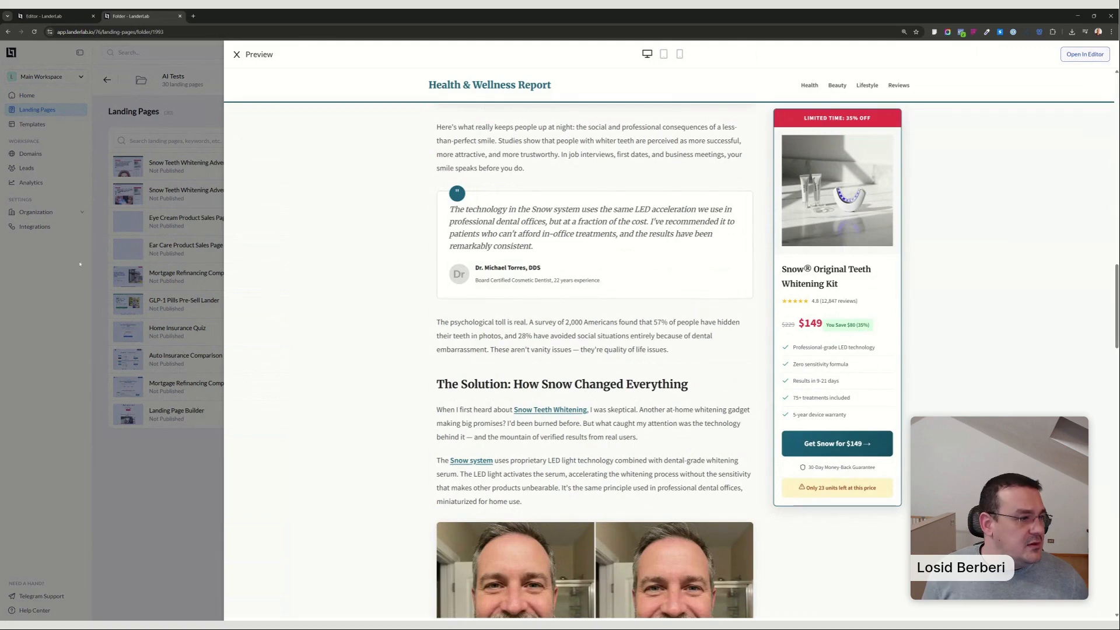
Open the English Snow Teeth Whitening Advertorial in the editor and read the AI Assistant prompt and reply behind it.
left_click(1085, 54)
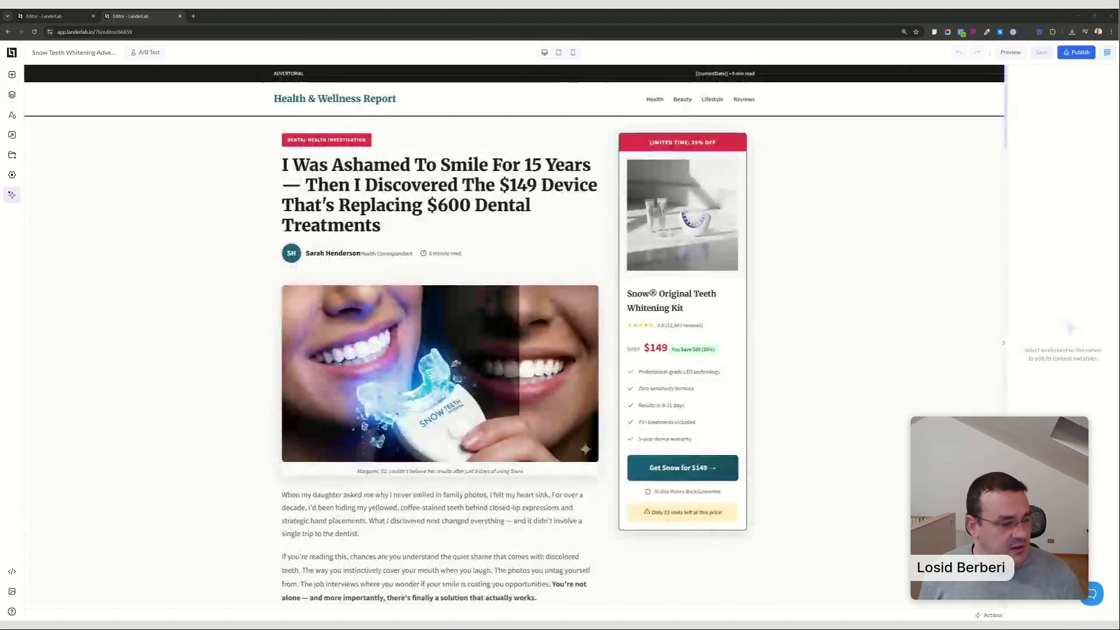
scroll(189, 194, "down", 15)
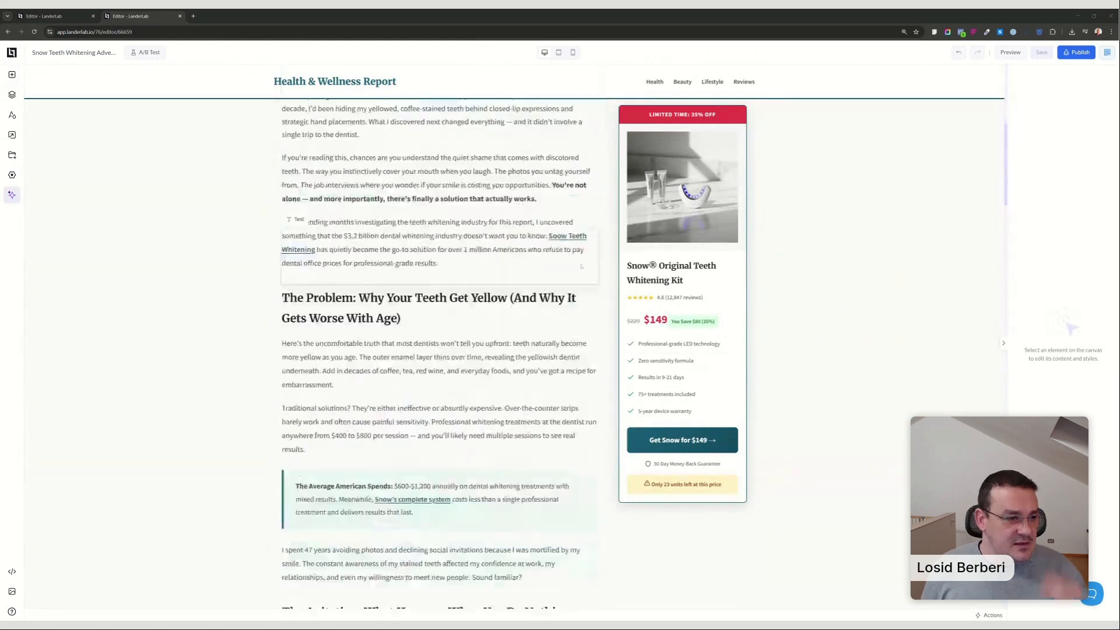
left_click(11, 194)
scroll(167, 211, "up", 5)
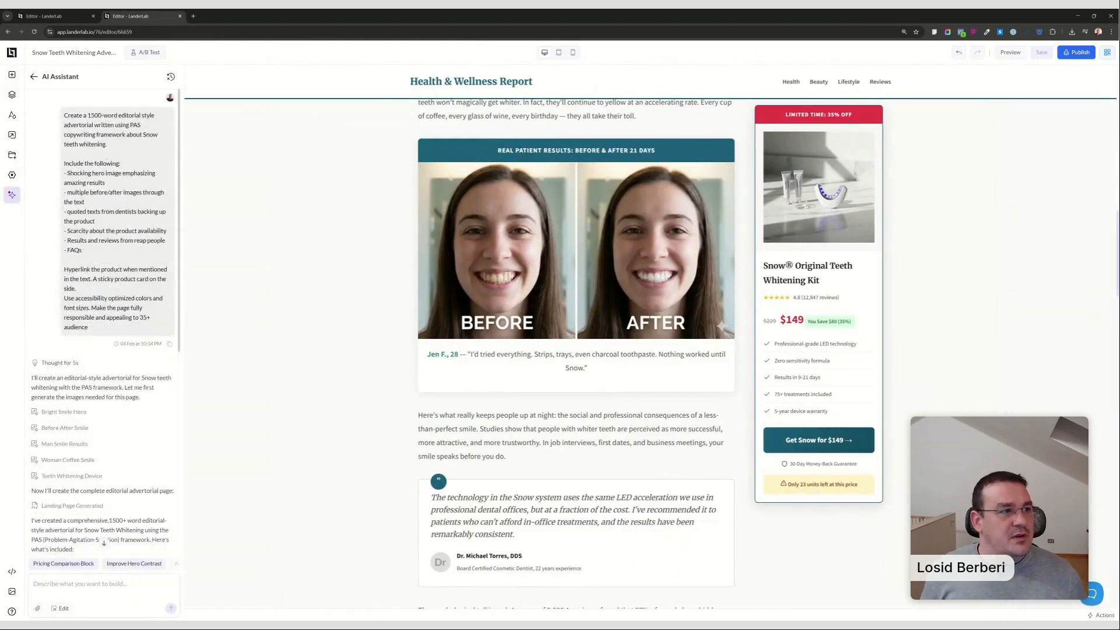
left_click_drag(64, 115, 141, 331)
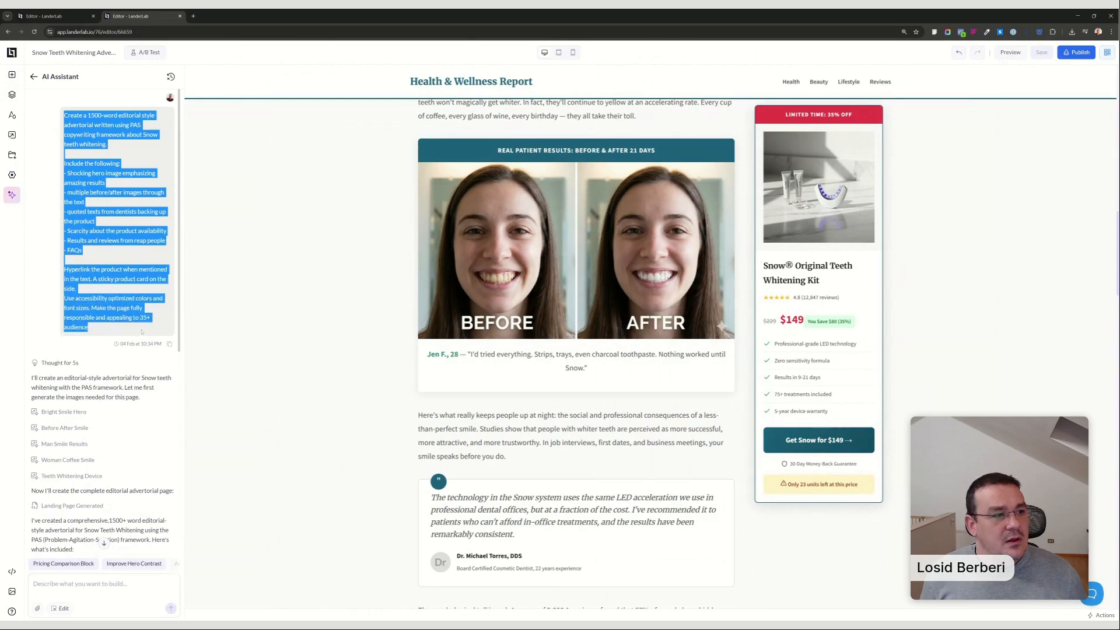
scroll(143, 264, "down", 6)
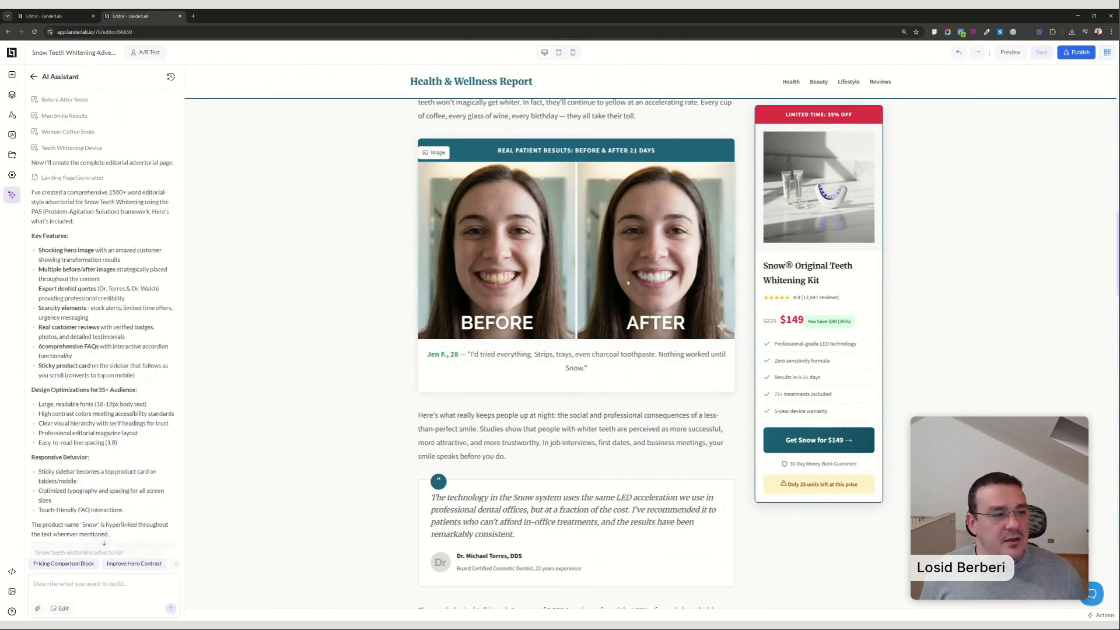
Look through the advertorial's before/after images, dentist quotes, stock alert and sticky product card on the canvas.
scroll(576, 350, "down", 4)
scroll(576, 350, "down", 15)
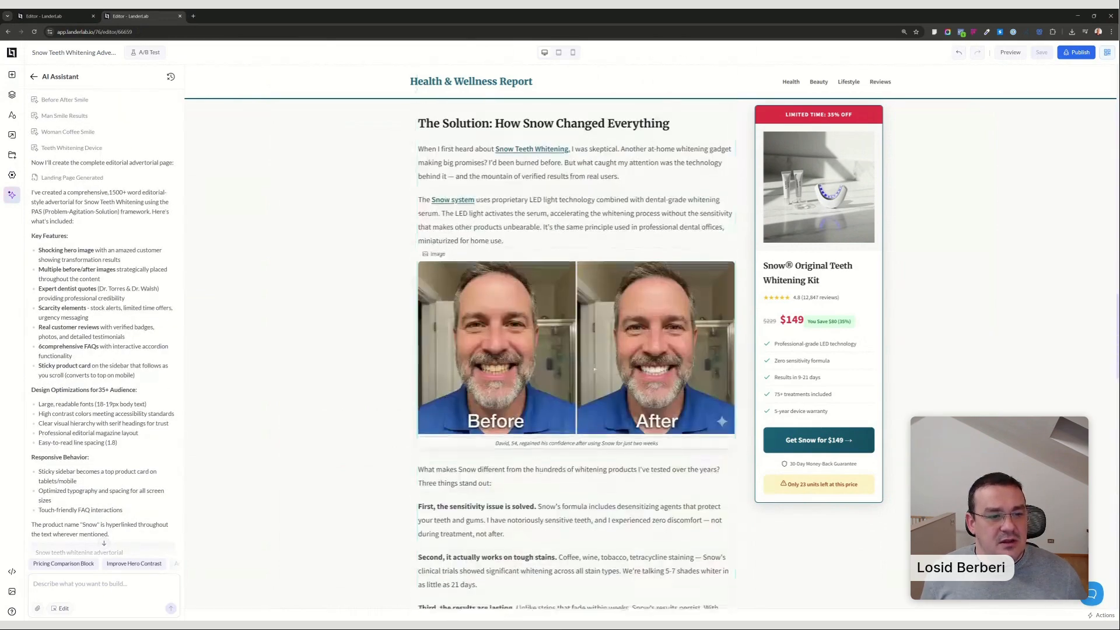
scroll(576, 350, "up", 15)
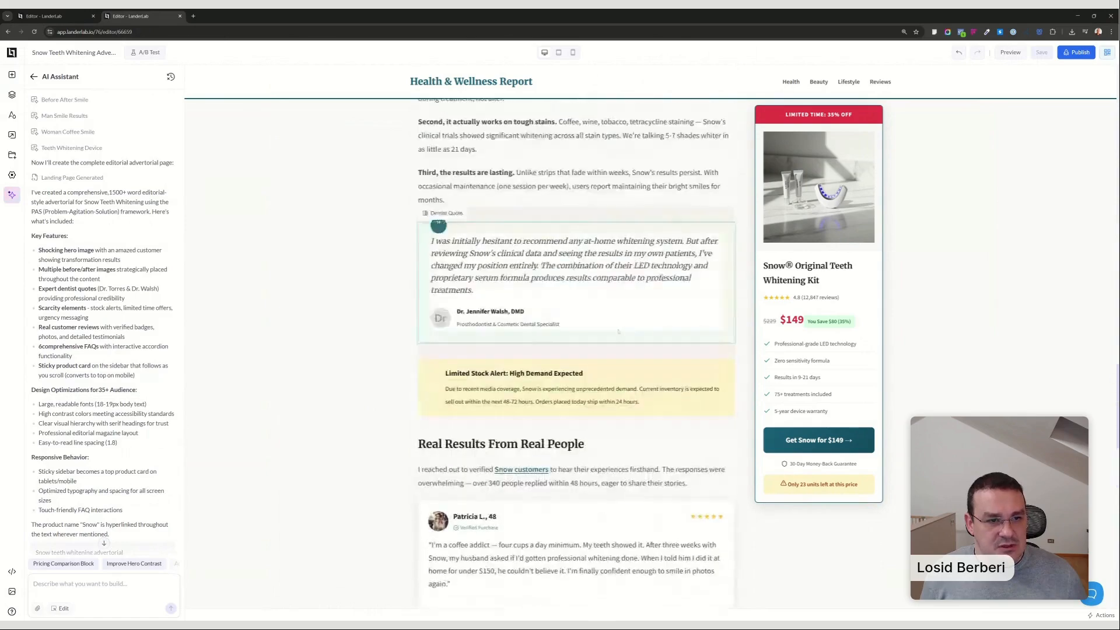
scroll(627, 333, "up", 12)
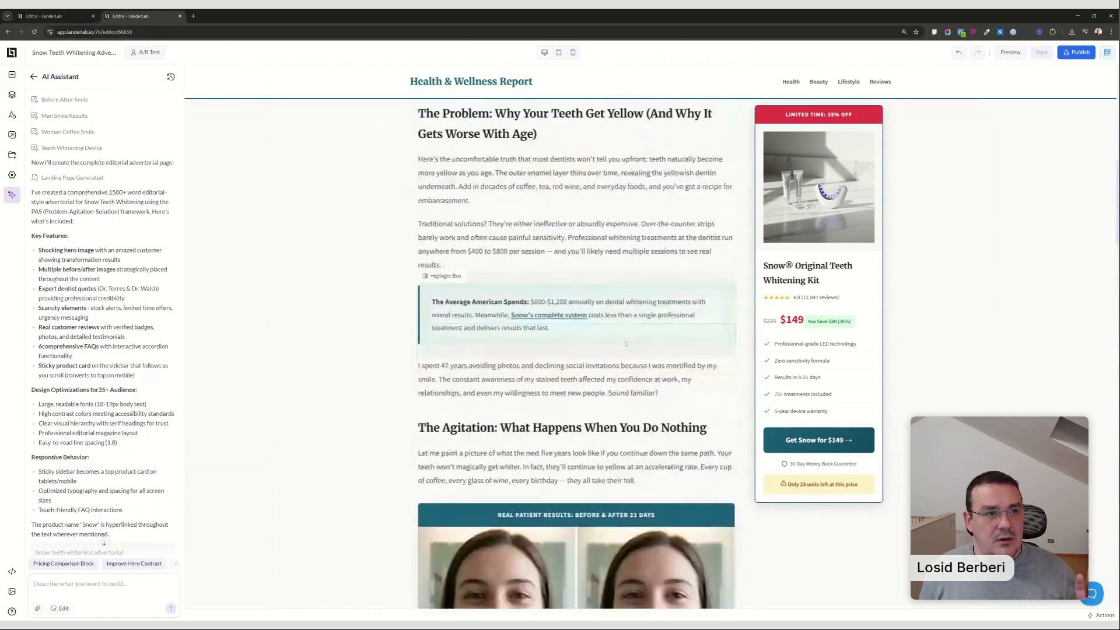
left_click(628, 296)
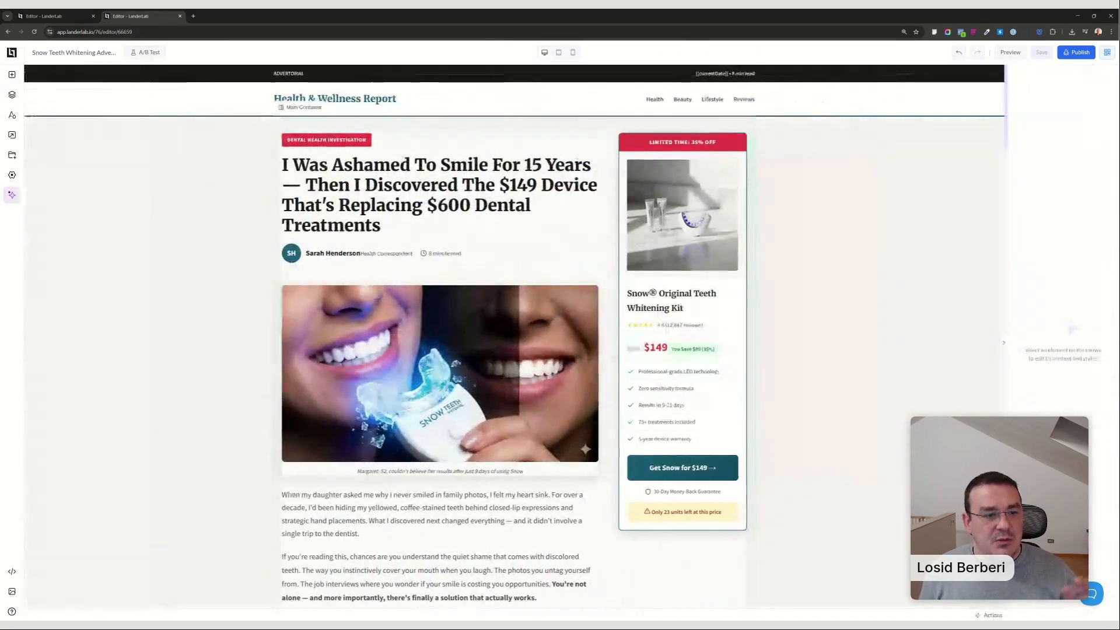
scroll(538, 369, "down", 4)
scroll(537, 370, "down", 10)
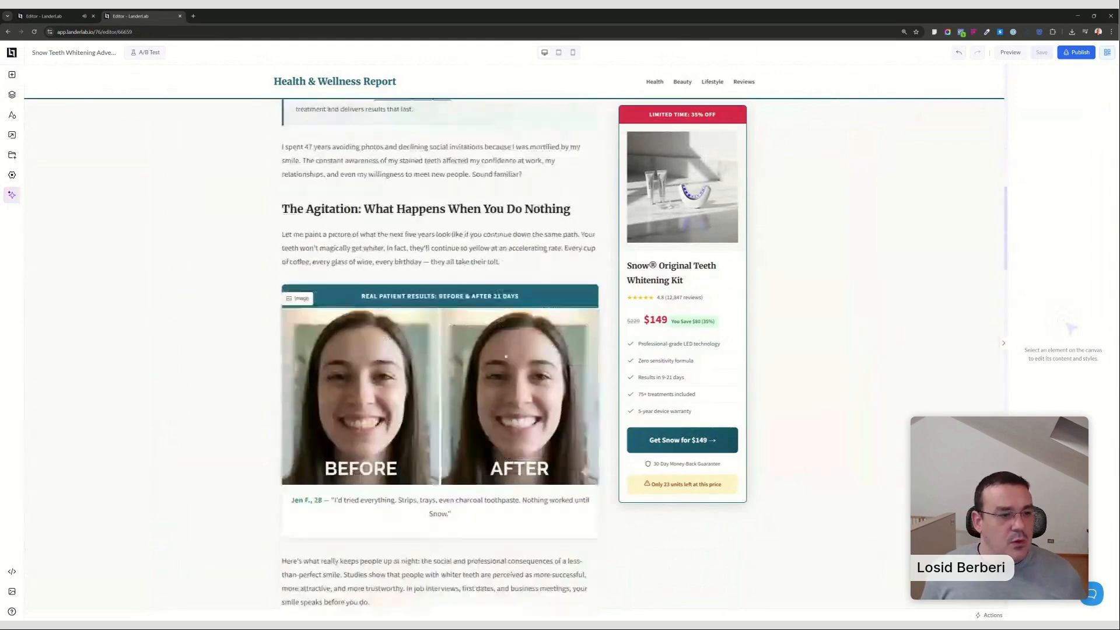
Go back to the generated Peptides Direct Response page, check its sections down to the FAQ, and save it.
left_click(52, 14)
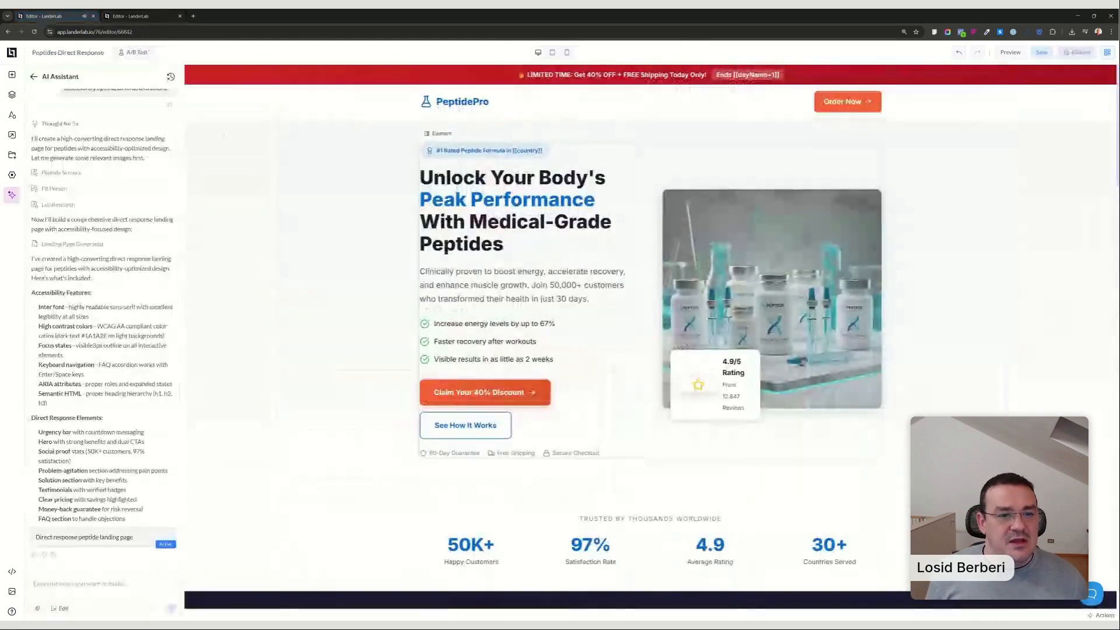
scroll(908, 254, "down", 15)
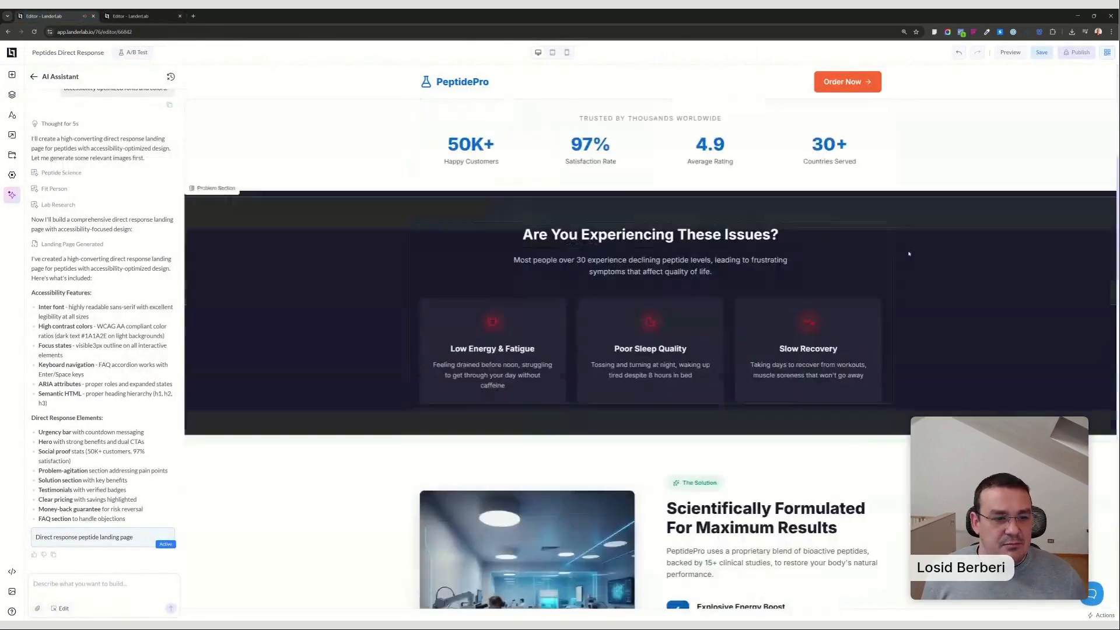
scroll(909, 253, "down", 10)
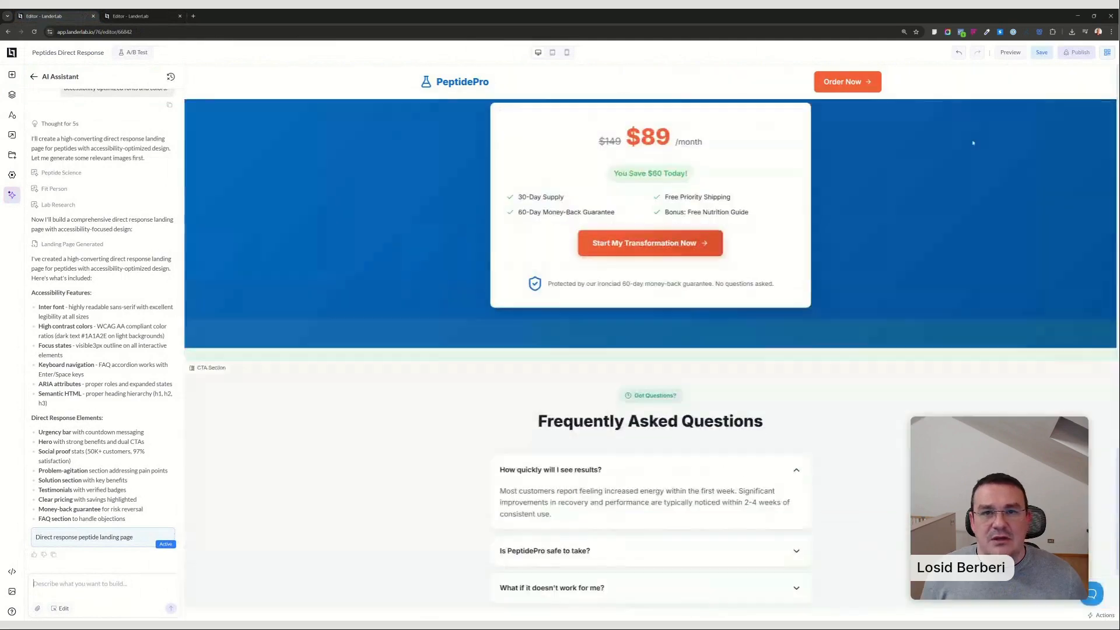
left_click(1043, 53)
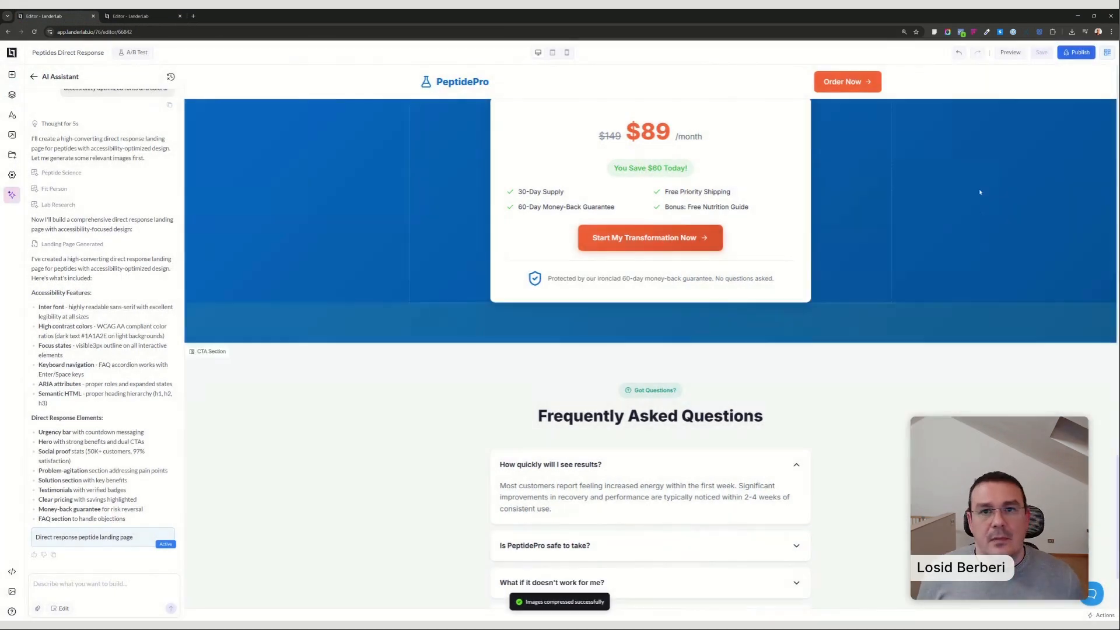
Publish the peptides page on the domain lp.awesomepage.online, using a first name followed by "-peptides" as the path.
left_click(1076, 52)
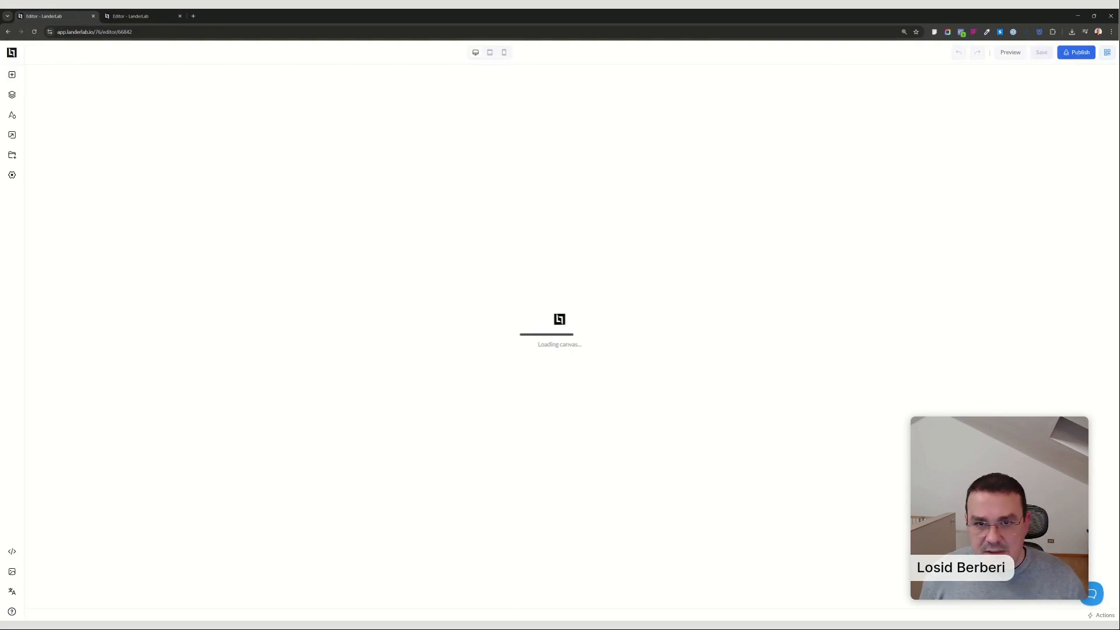
left_click(1075, 54)
left_click(513, 313)
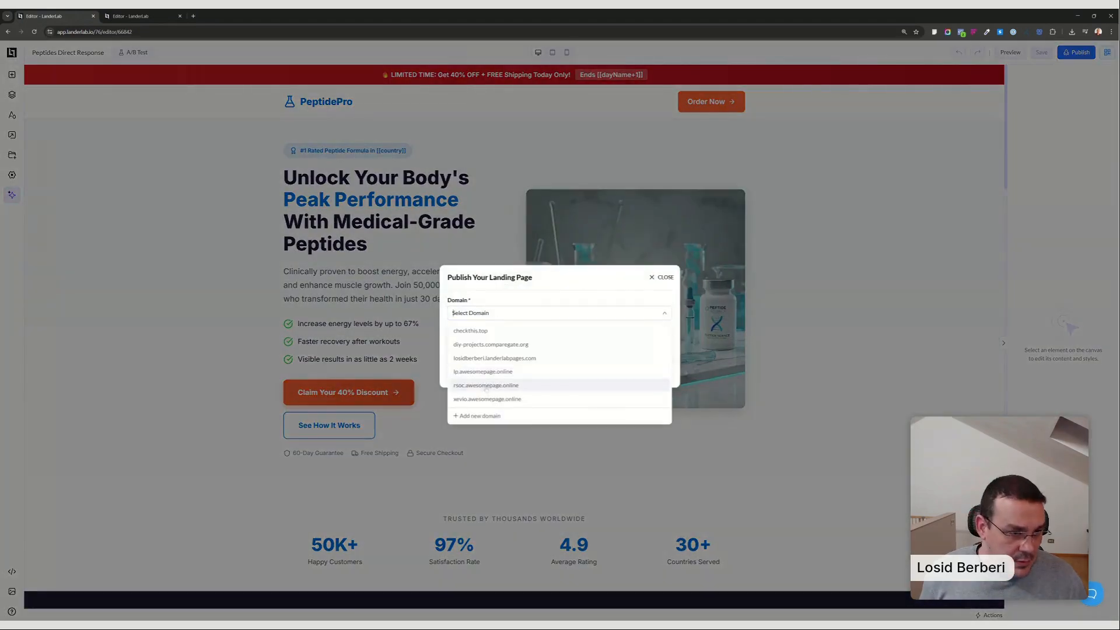
left_click(514, 374)
type("ja")
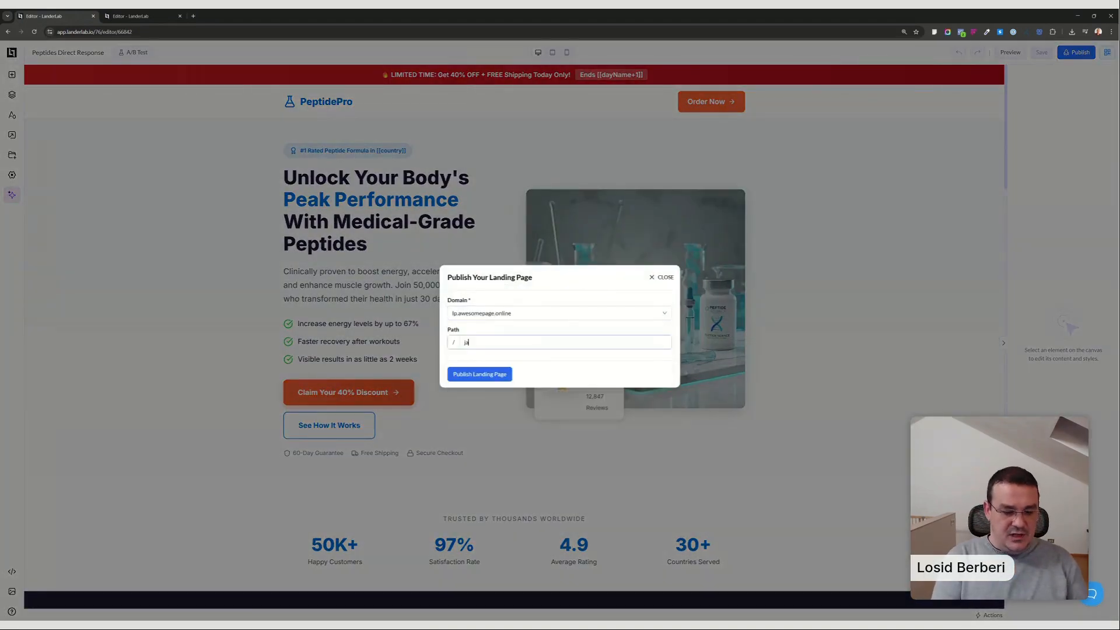
type("mes-peptides")
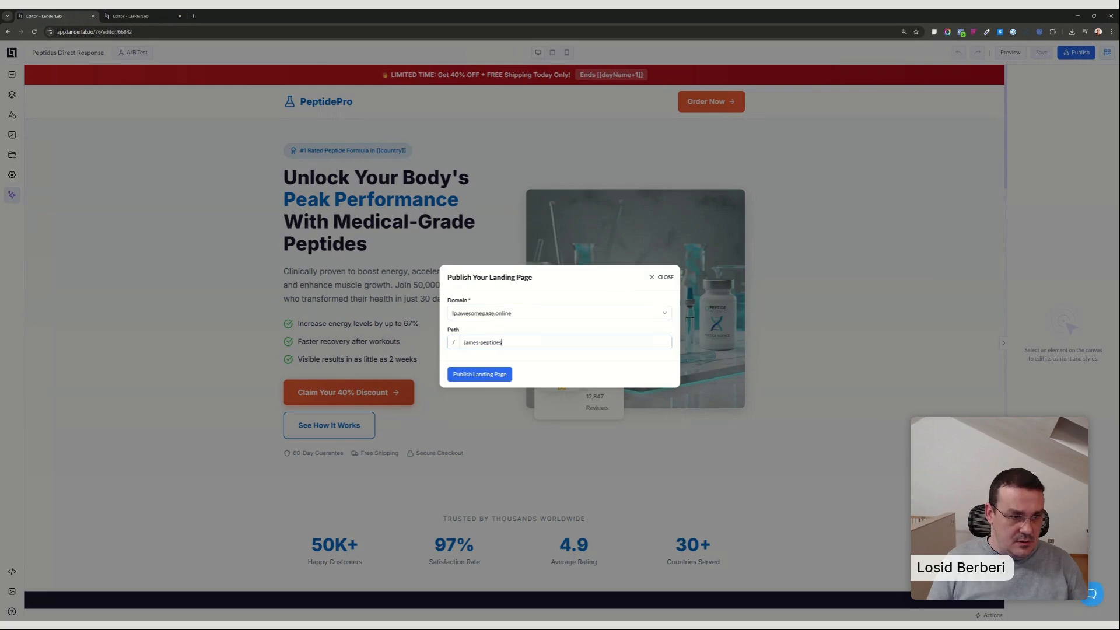
left_click(497, 374)
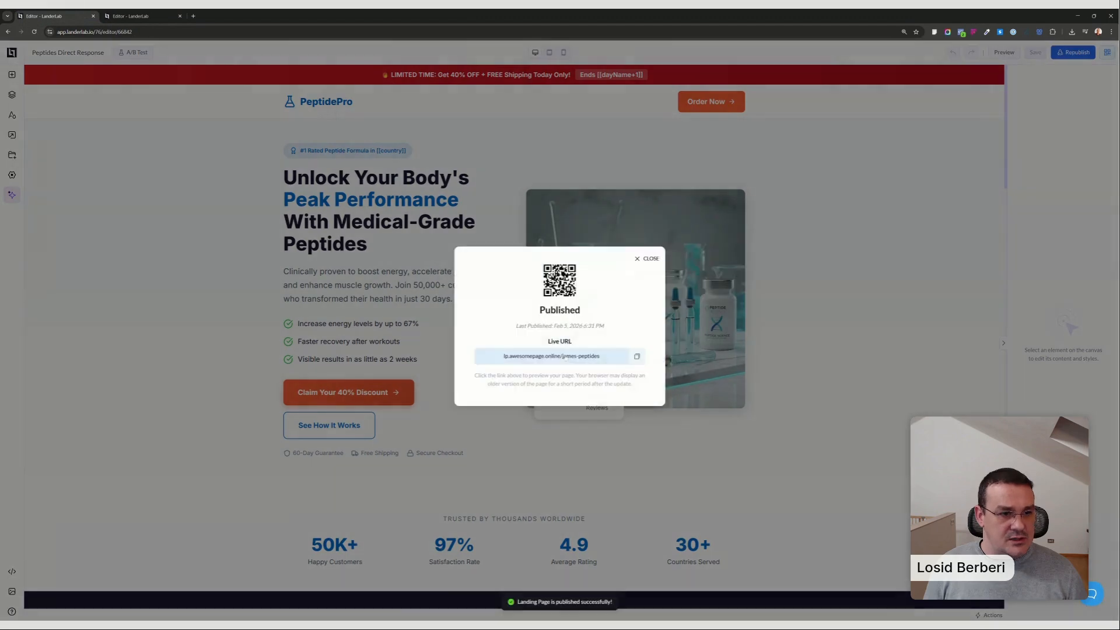
Open the published peptides page from its live URL and select its web address.
left_click(558, 355)
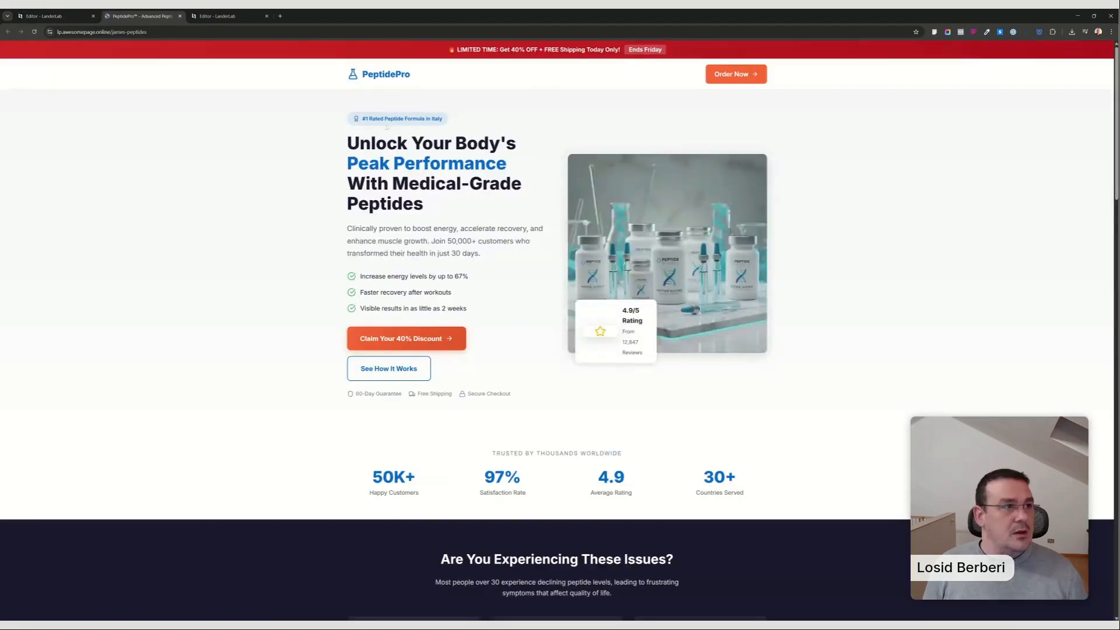
key("ctrl+l")
key("alt+Tab")
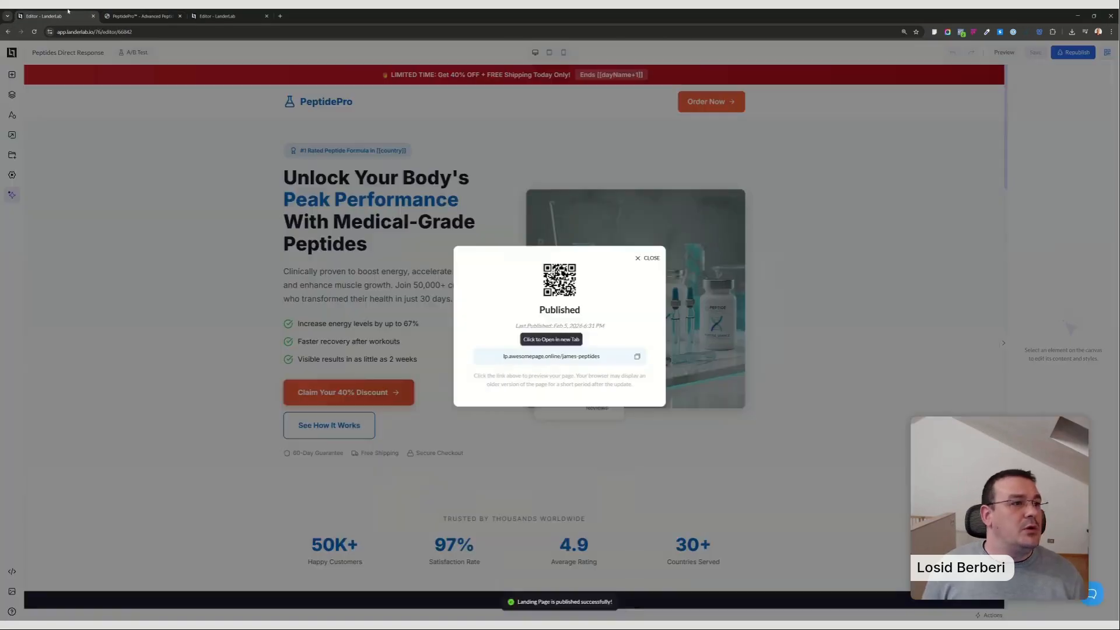
left_click(53, 16)
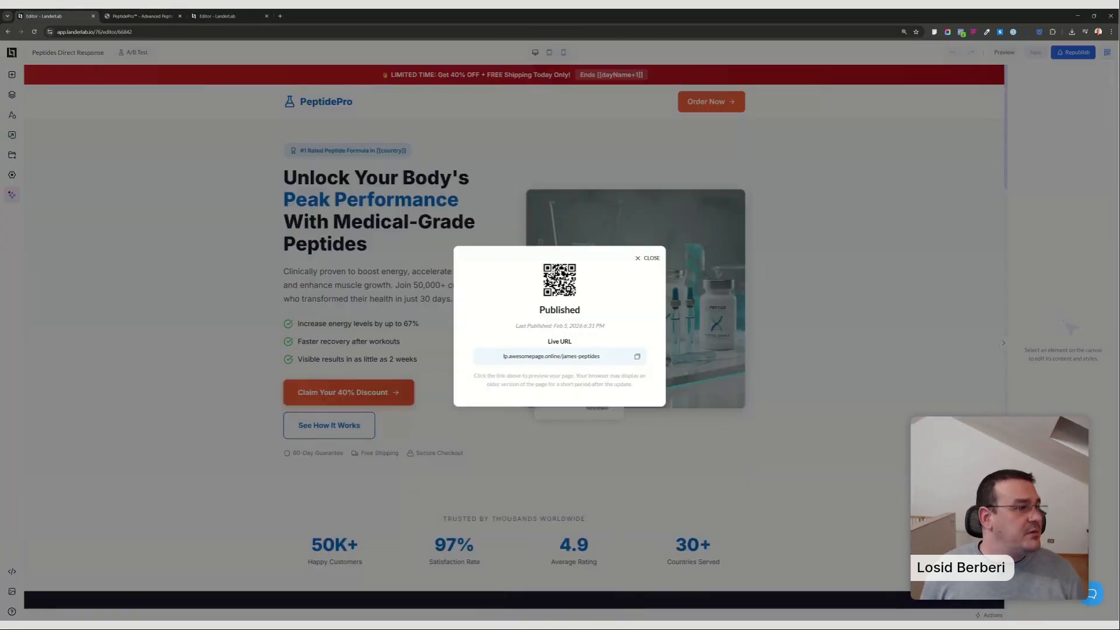
left_click(142, 16)
left_click(151, 32)
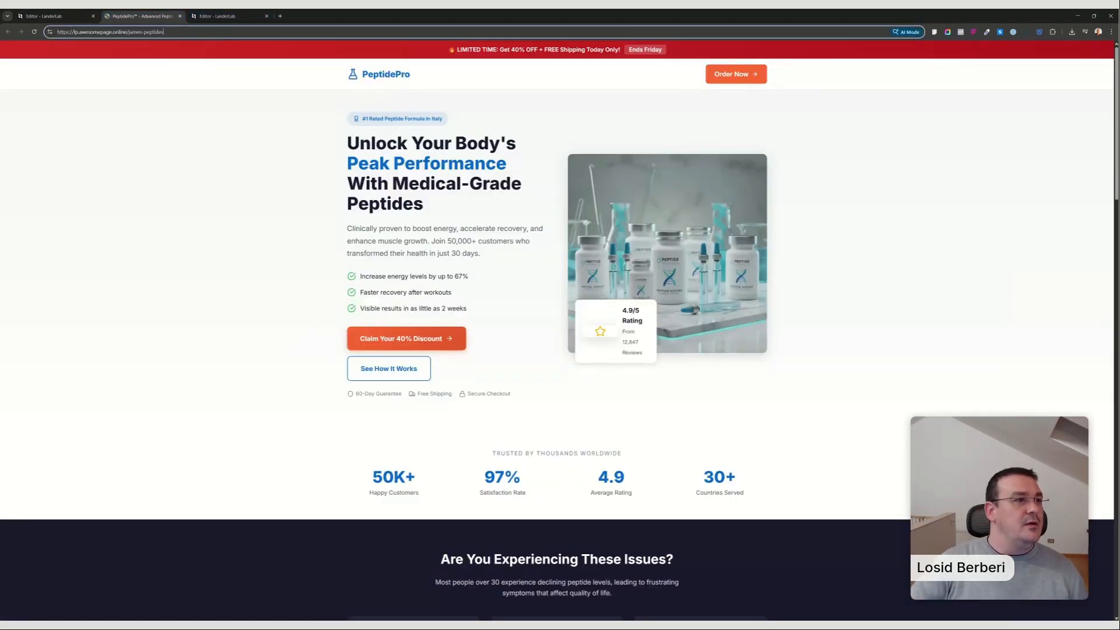
key("alt+Tab")
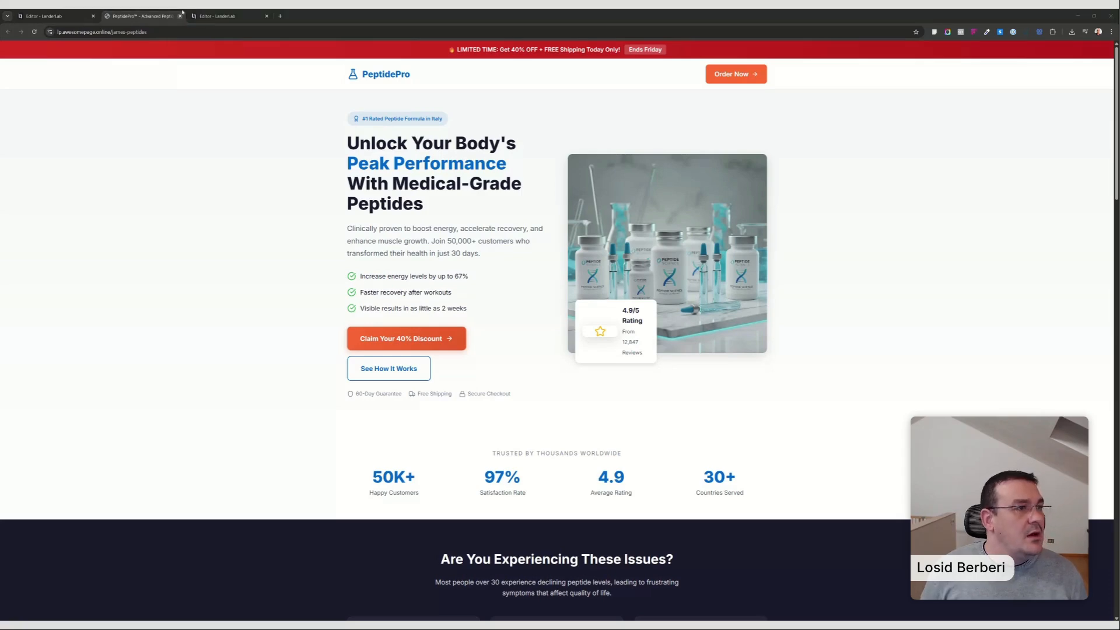
Load financebuzz.com/dumb-money-moves-yaez-1 in the live page's browser tab and look through the whole article.
left_click(168, 32)
type("https://financebuzz.com/dumb-money-moves-yaez-1")
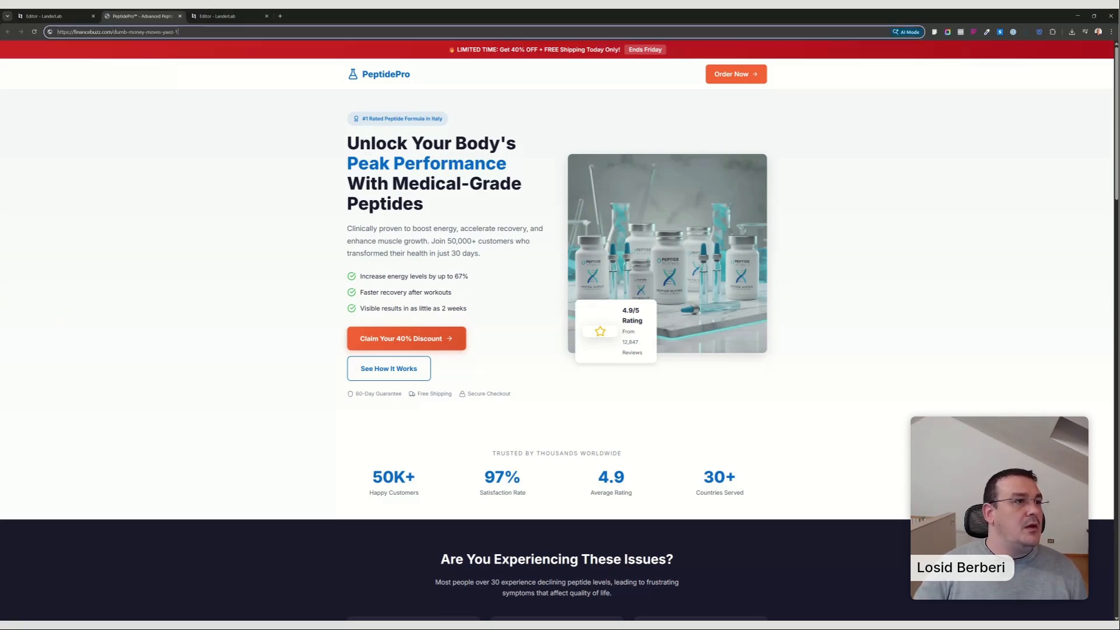
key("Return")
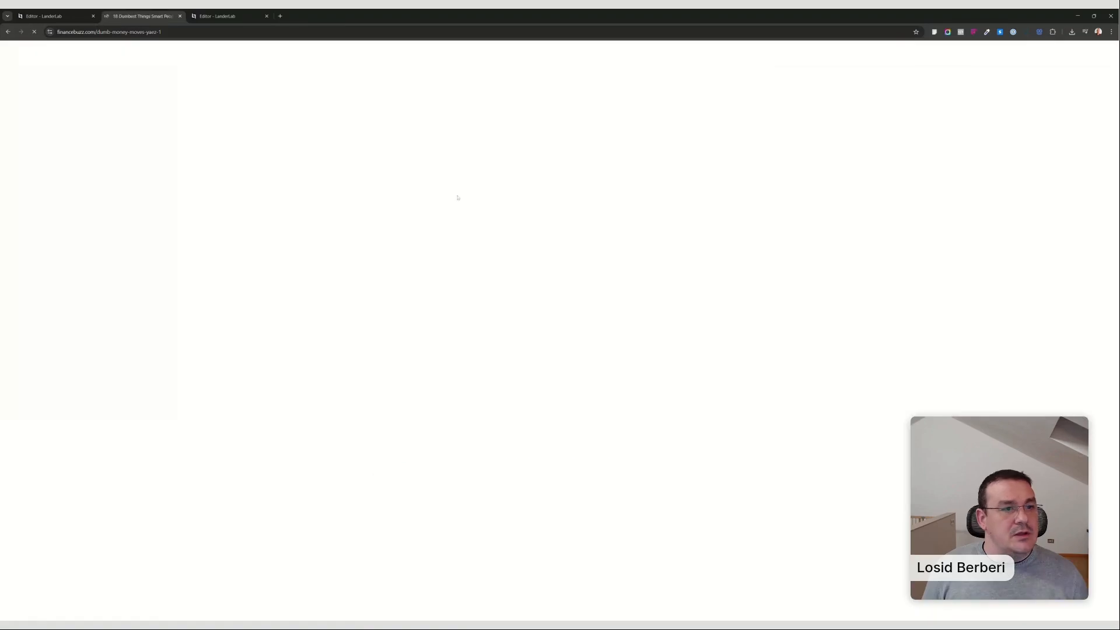
scroll(580, 207, "down", 20)
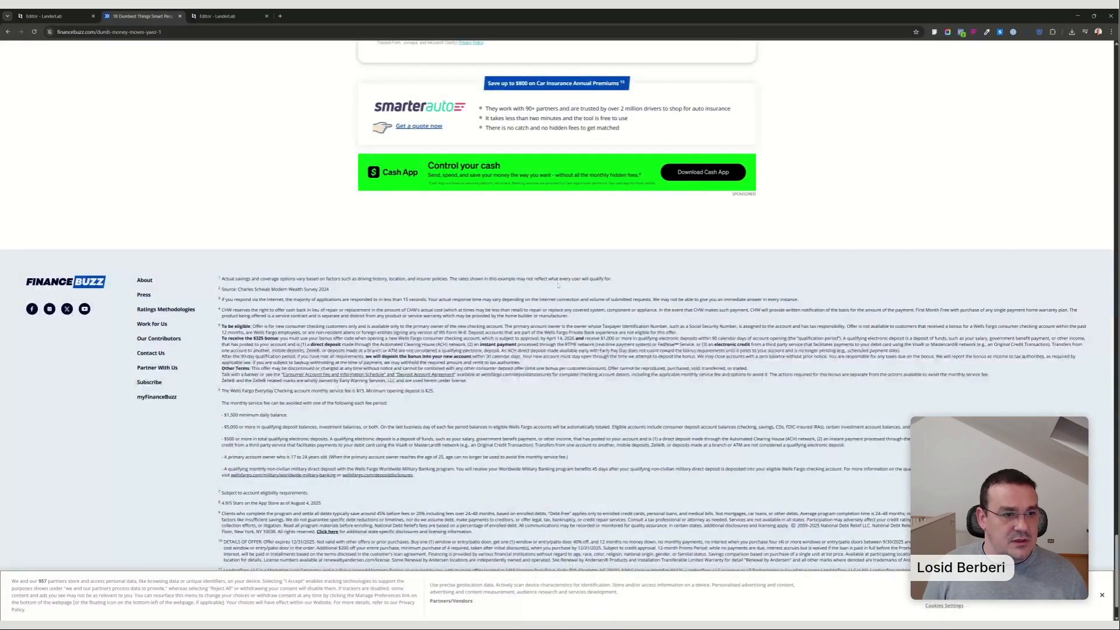
scroll(820, 378, "up", 20)
scroll(820, 378, "up", 20)
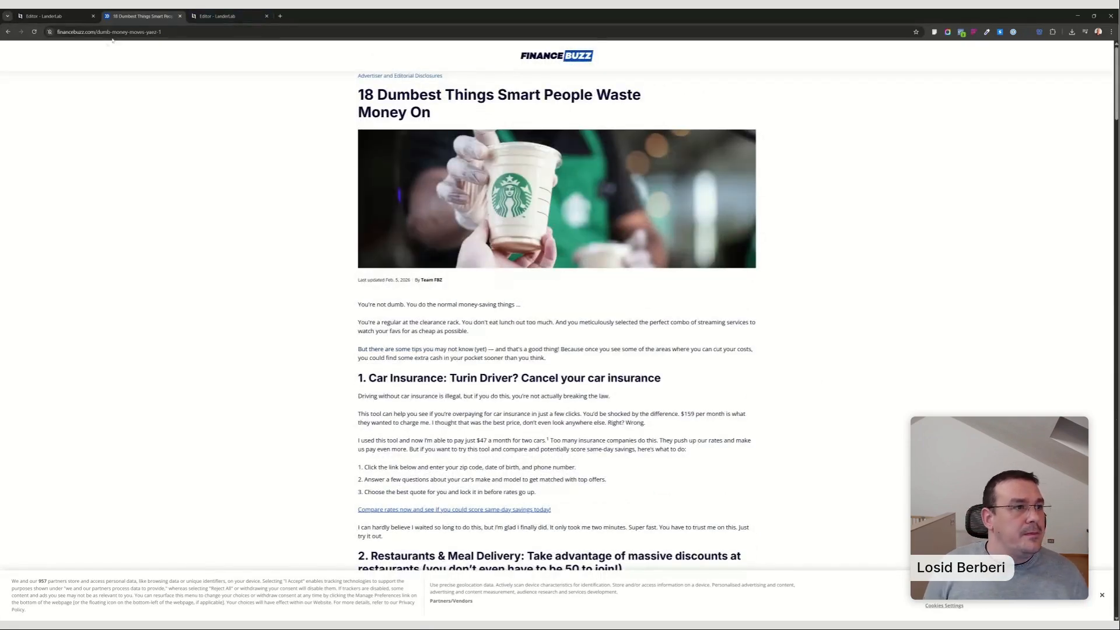
Close the peptides page's publish confirmation, return to its folder, and start creating a new landing page.
left_click(74, 11)
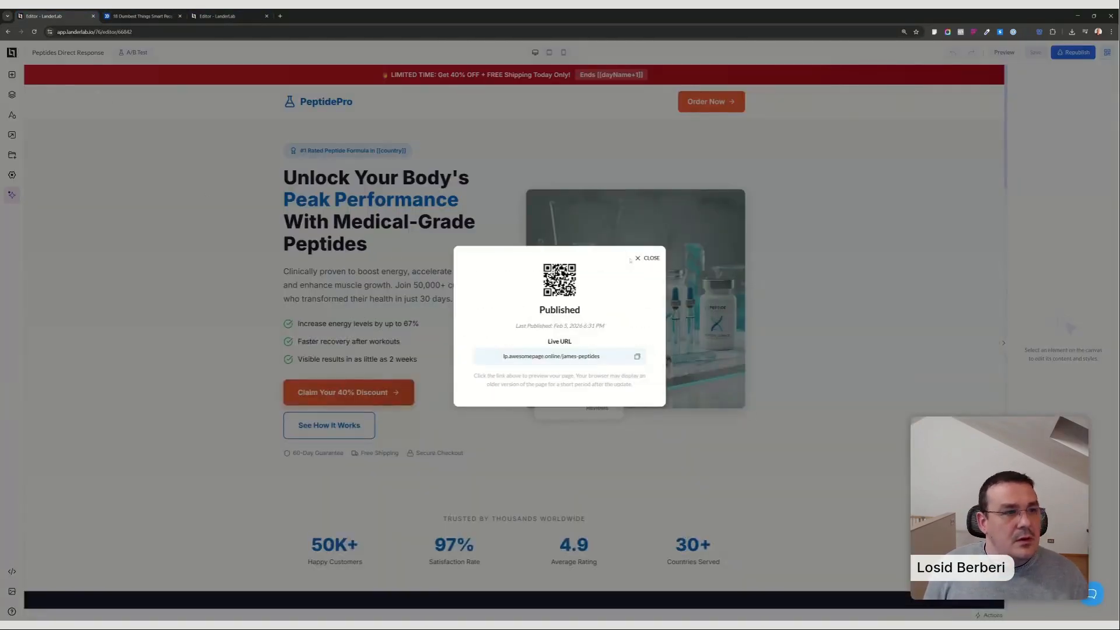
left_click(639, 259)
left_click(11, 53)
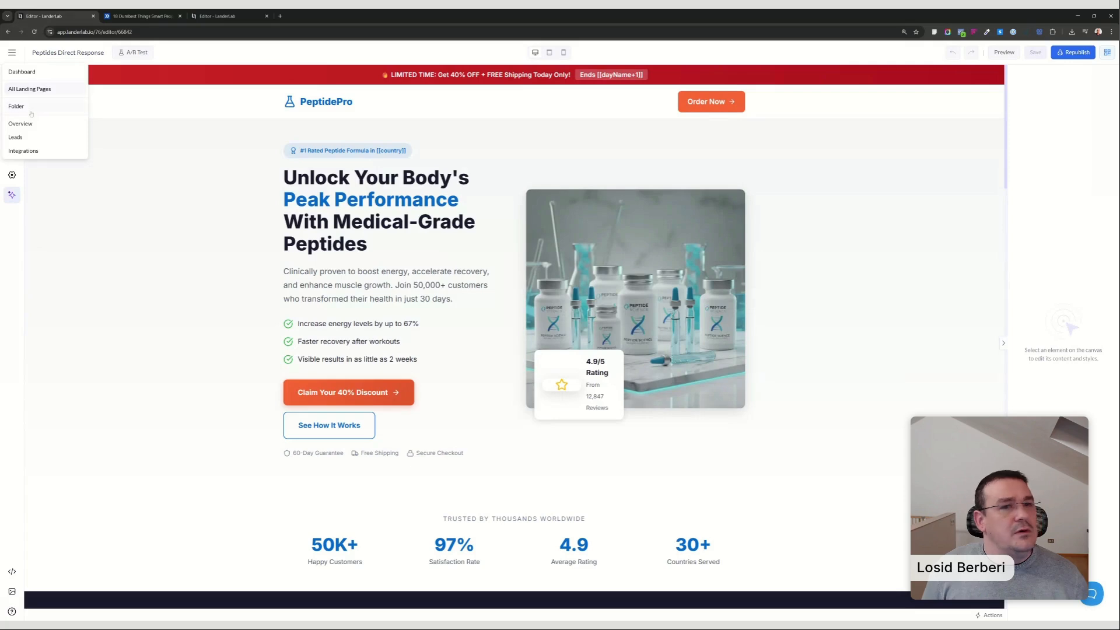
left_click(31, 111)
left_click(1063, 82)
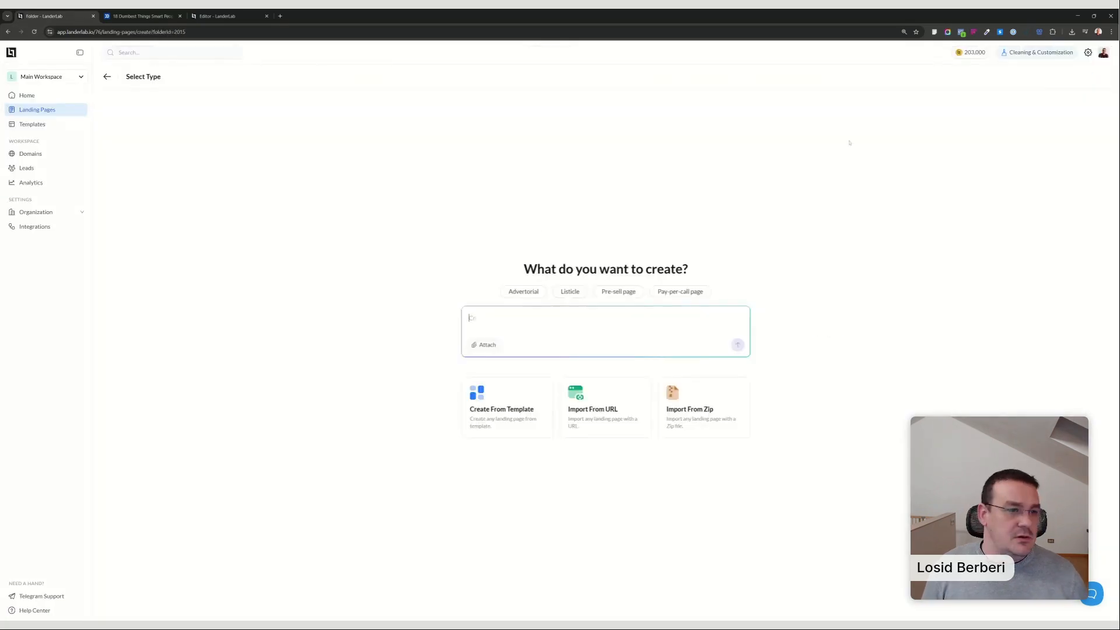
type("Creaet")
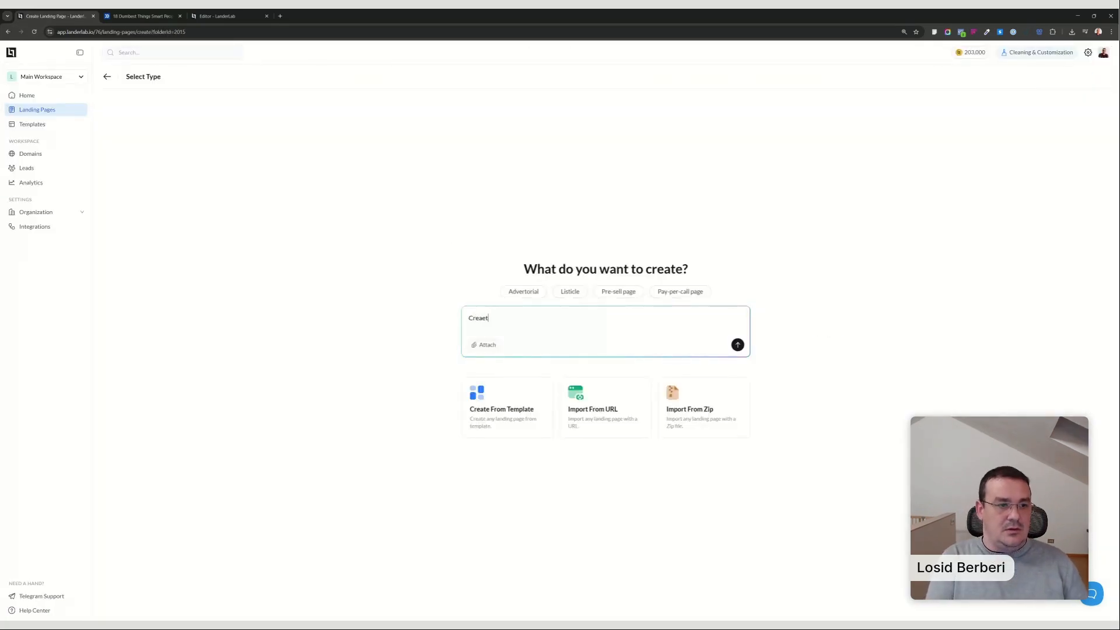
key("BackSpace")
key("BackSpace")
type("te a")
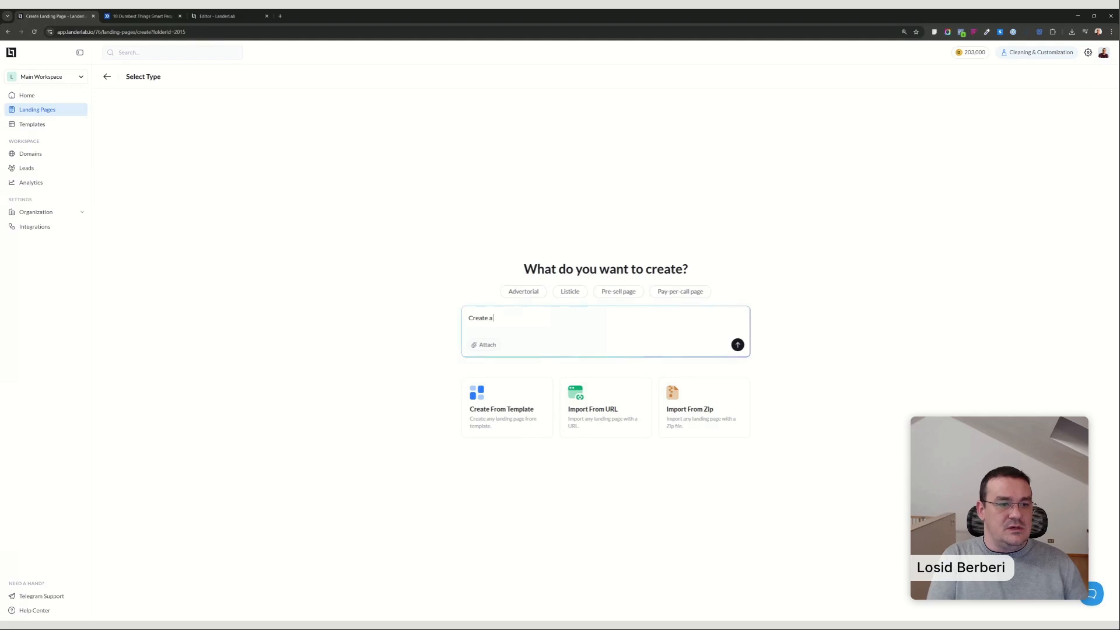
type(" similar page the")
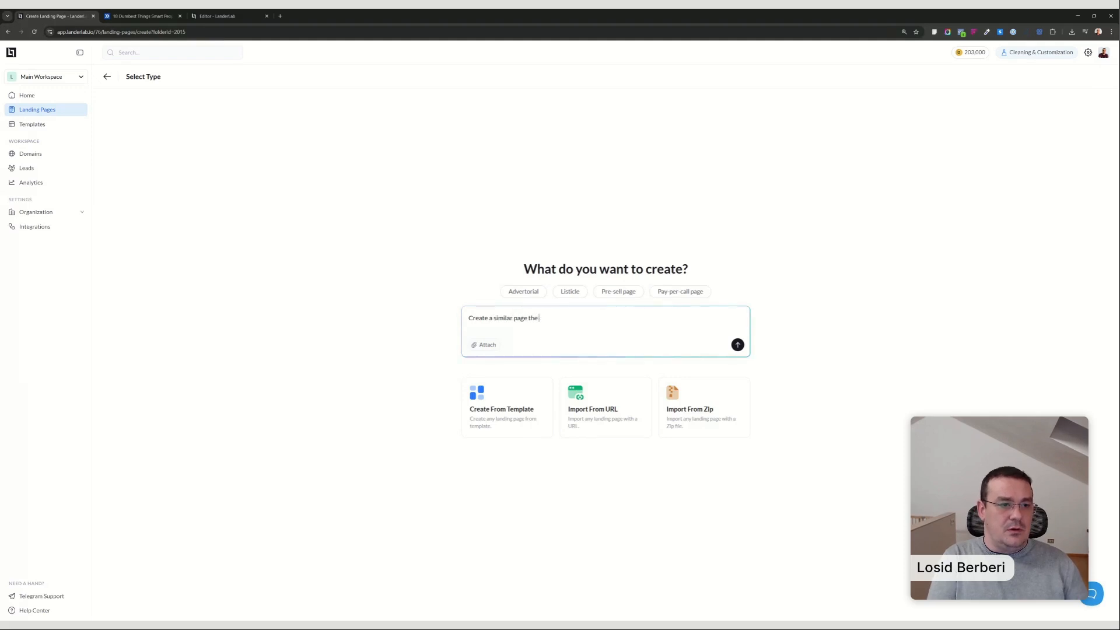
key("BackSpace")
key("BackSpace")
type("o the one in the blelow link:")
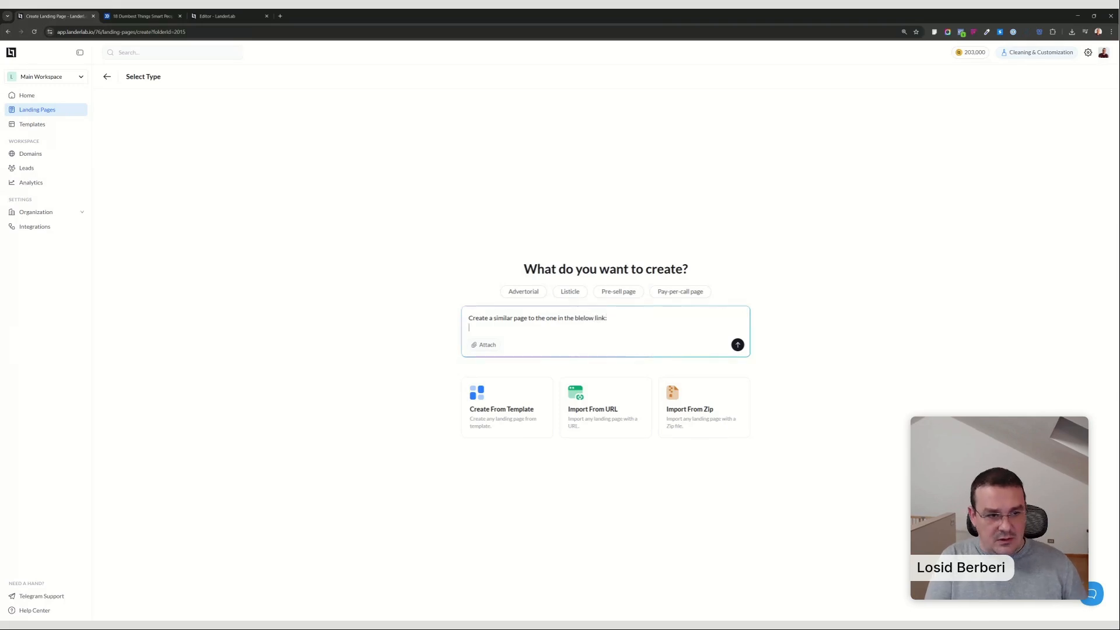
type("https://financebuzz.com/dumb-money-moves-yaez-1")
key("Return")
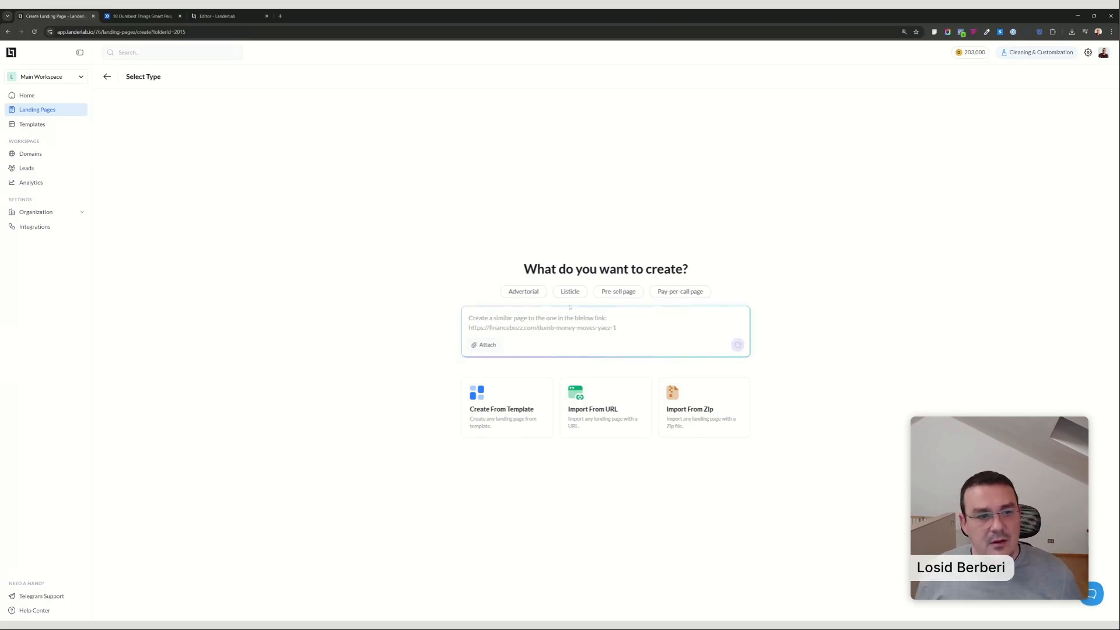
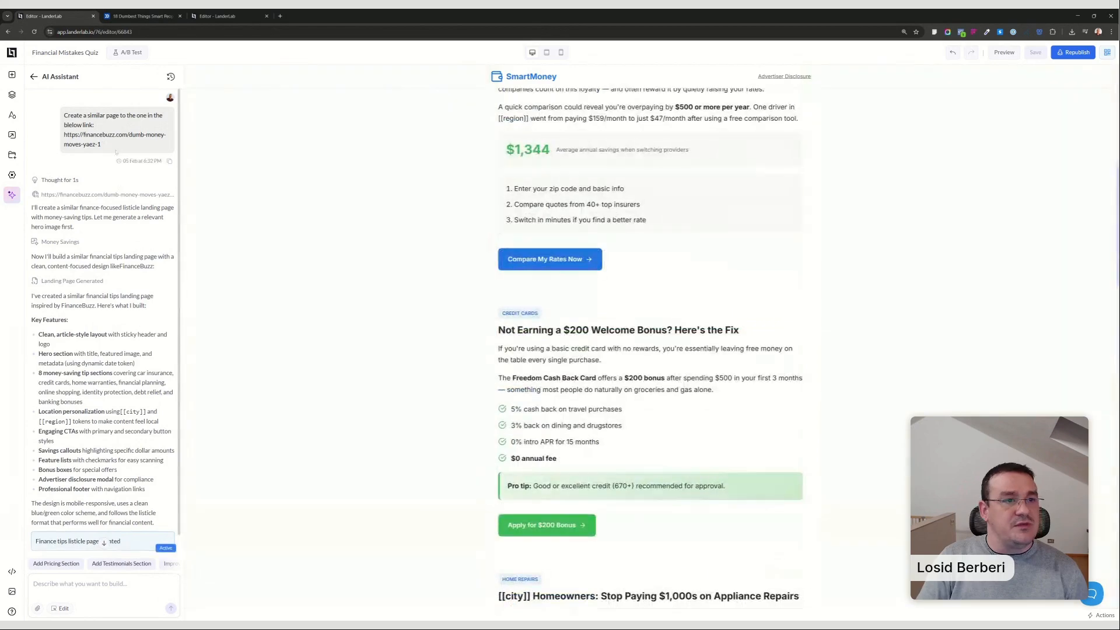
Look through the rest of the generated SmartMoney page and the assistant's summary, and go back to the 0 Lead Funnels folder.
scroll(650, 233, "down", 20)
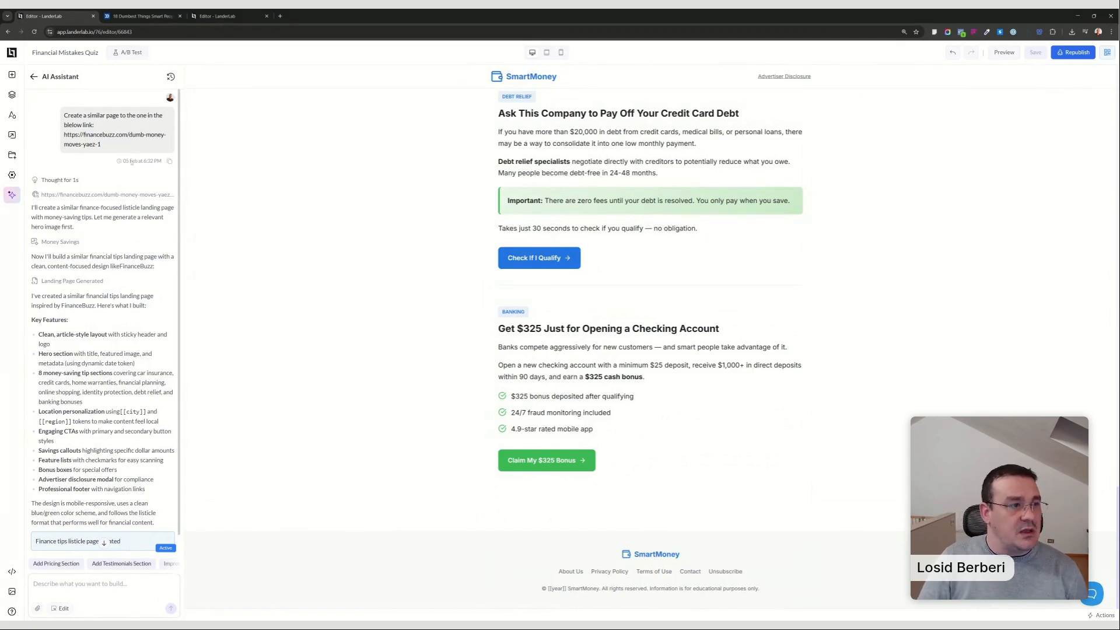
left_click(104, 542)
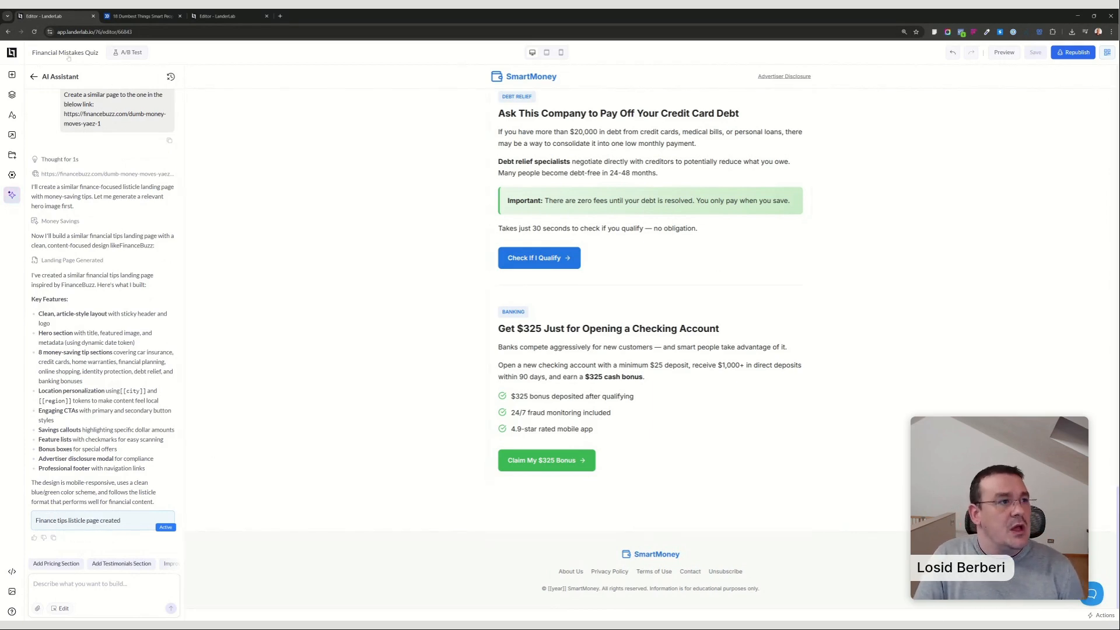
left_click(12, 52)
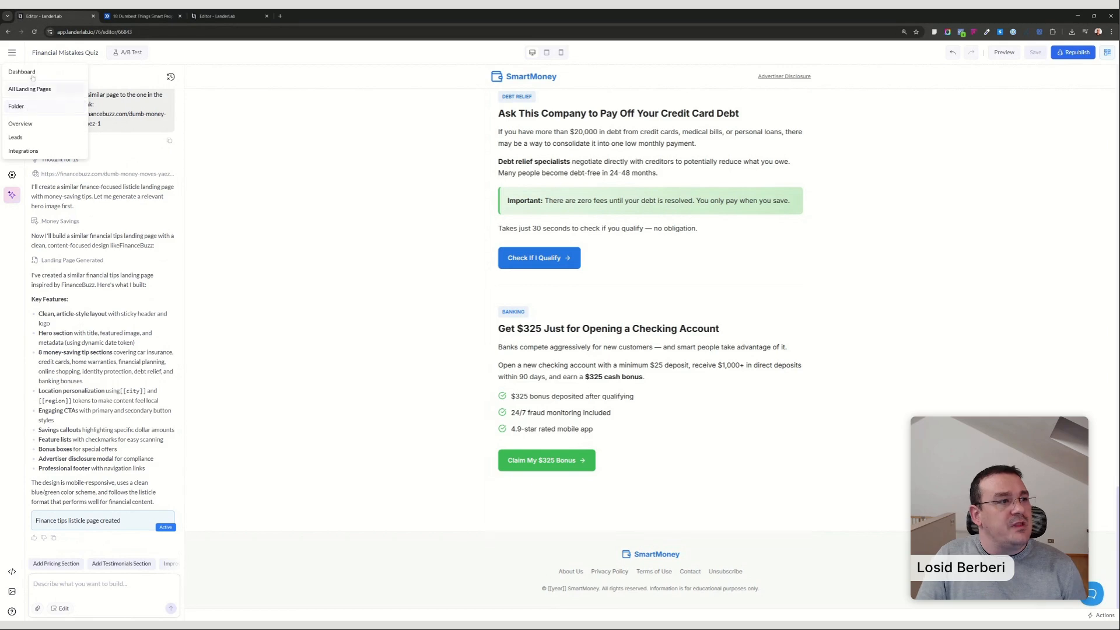
left_click(32, 89)
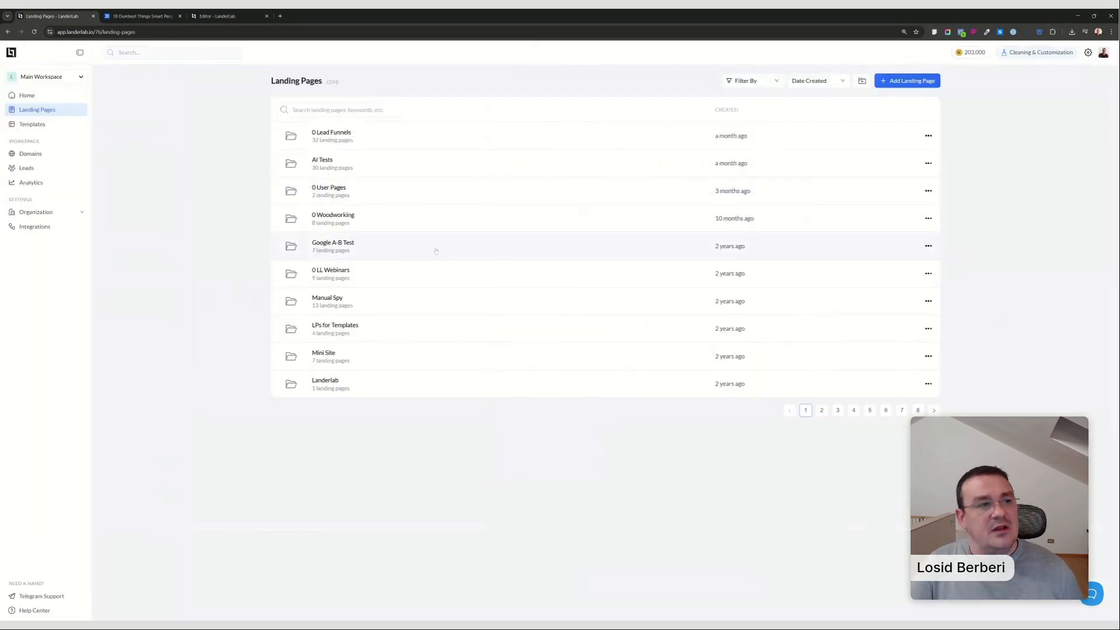
left_click(358, 133)
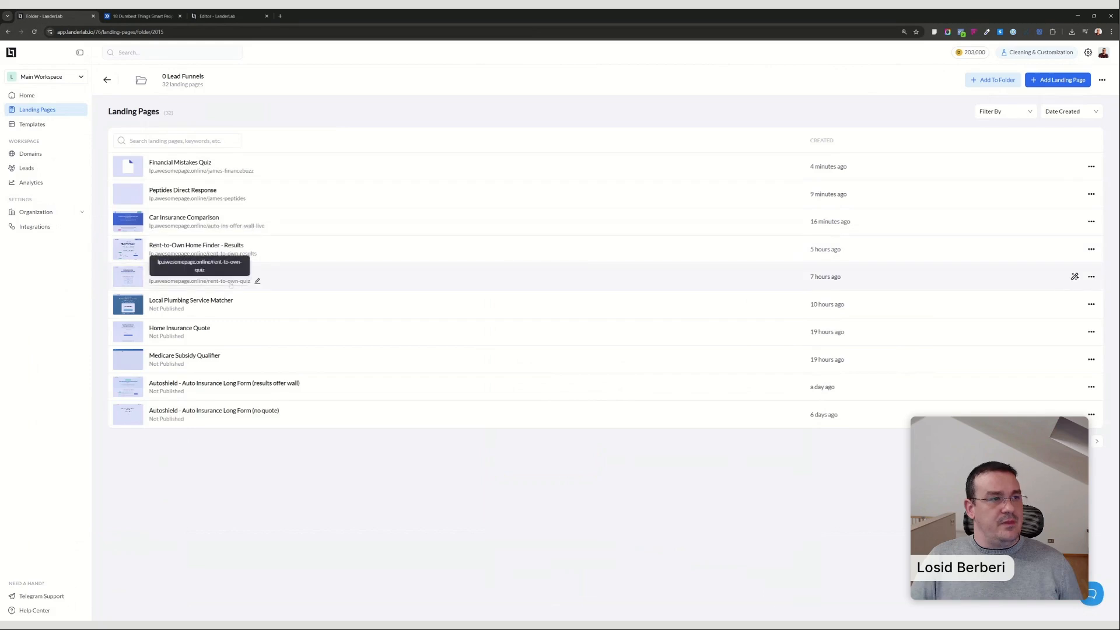
Open the live Rent-to-Own Home Finder quiz from its published URL and compare it with the folder listing.
left_click(233, 281)
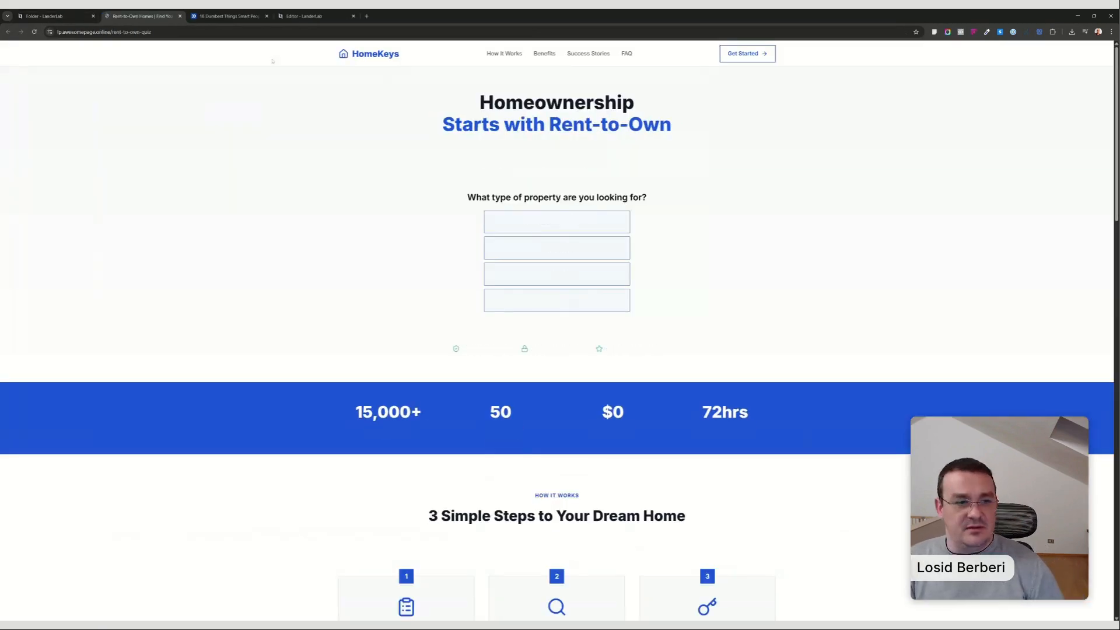
left_click(47, 16)
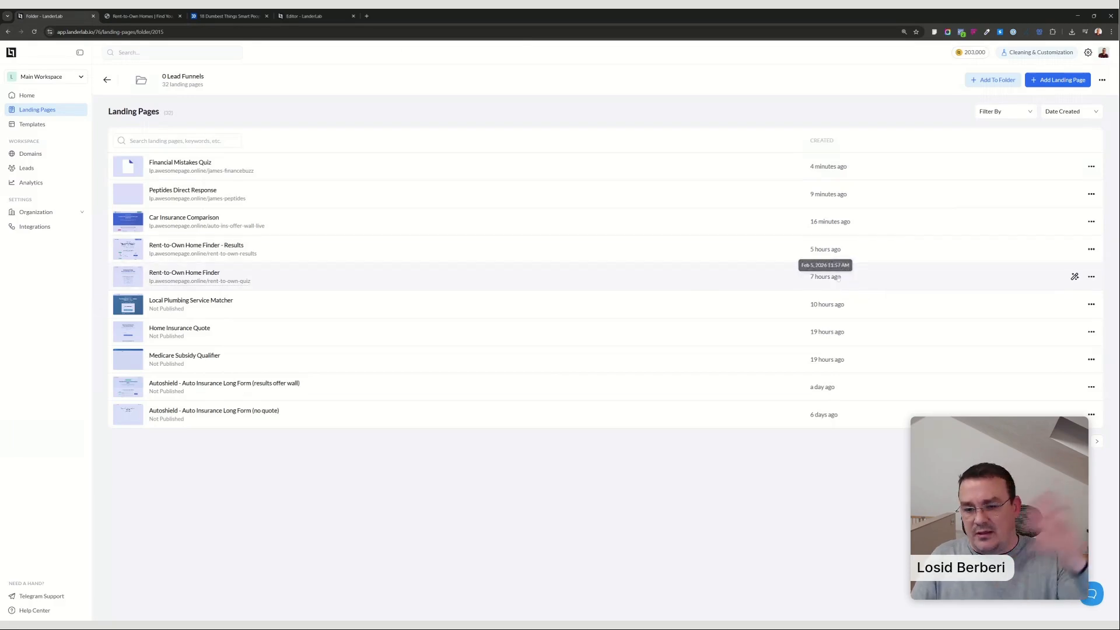
left_click(172, 15)
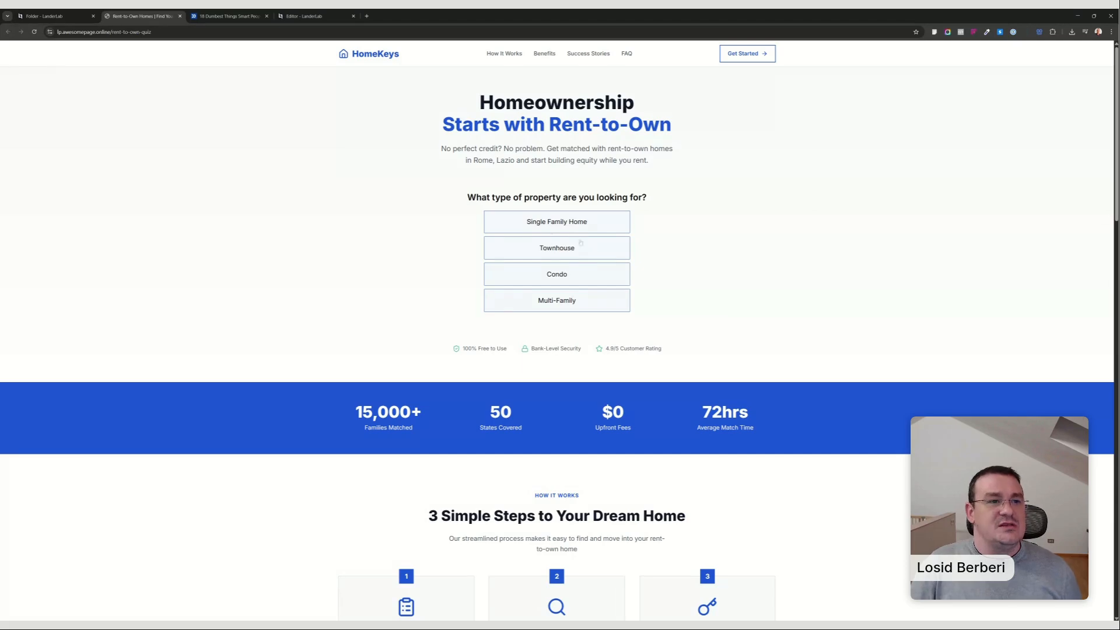
Answer the rent-to-own quiz with Townhouse, 2 Bedrooms and a credit score below 650, and accept the credit score boost offer.
left_click(562, 259)
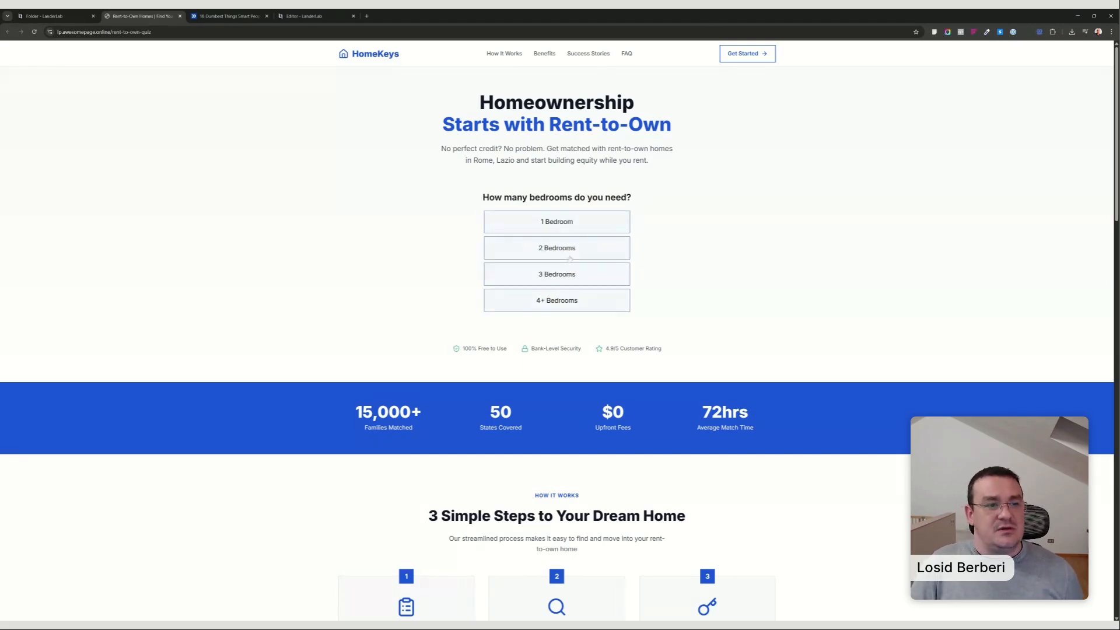
left_click(557, 255)
left_click(553, 254)
left_click(548, 252)
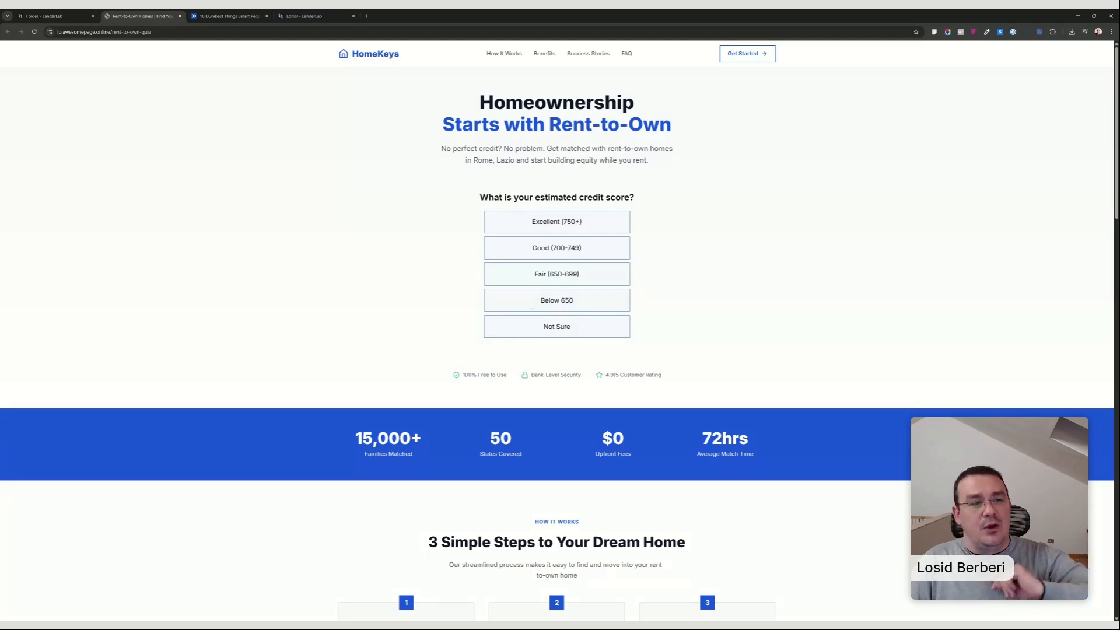
left_click(531, 308)
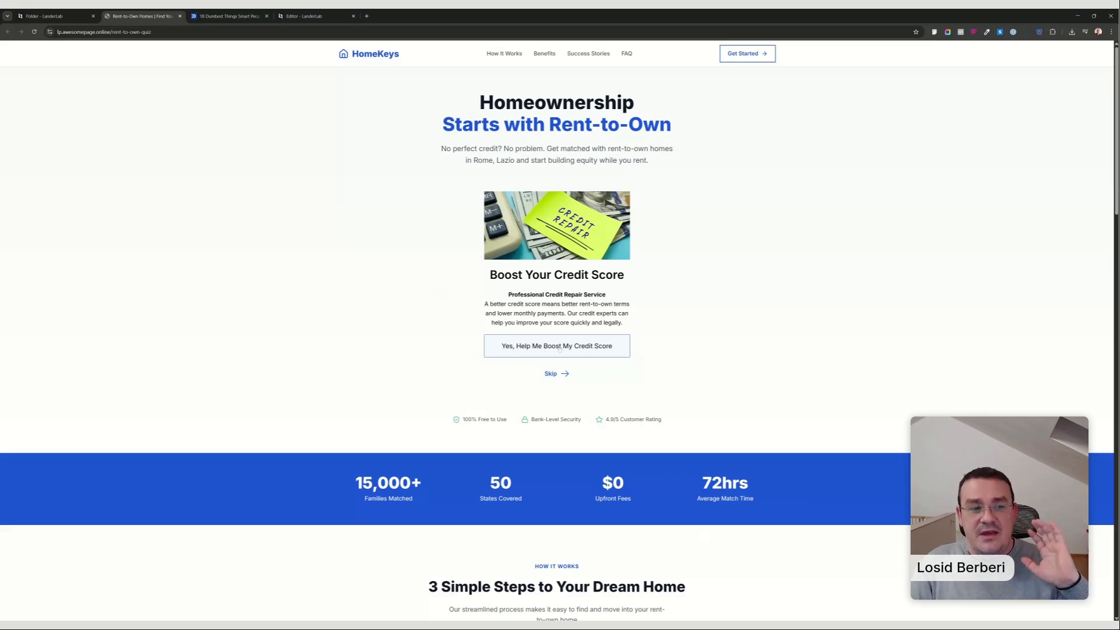
left_click(559, 346)
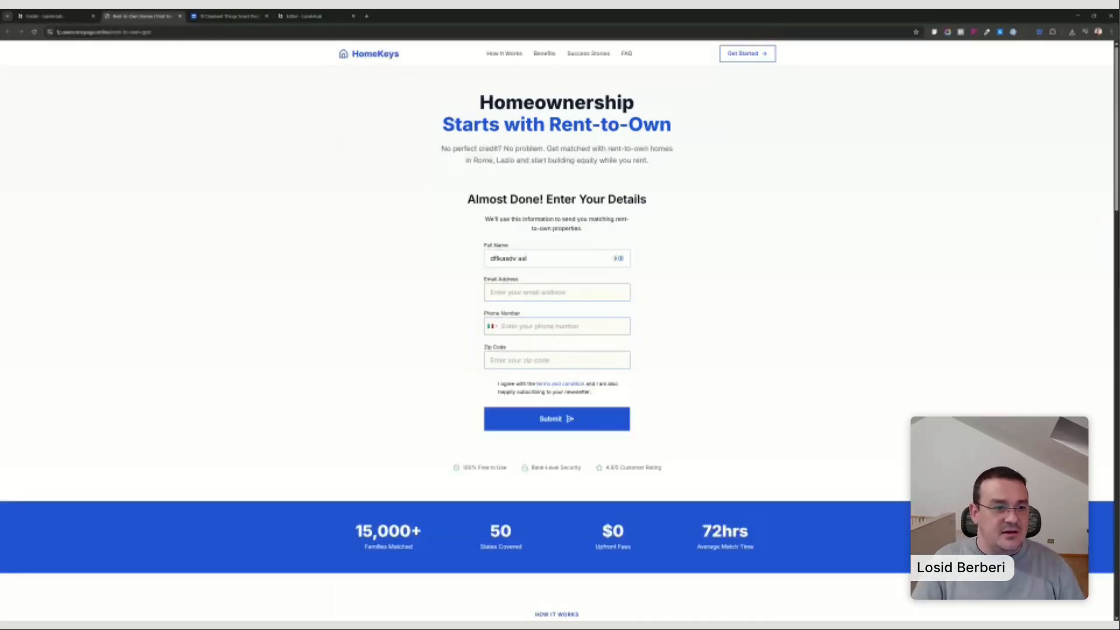
Fill in the lead form's full name, email address, phone number and zip code, agree to the terms and submit it.
key("Tab")
type("sdfsdf@")
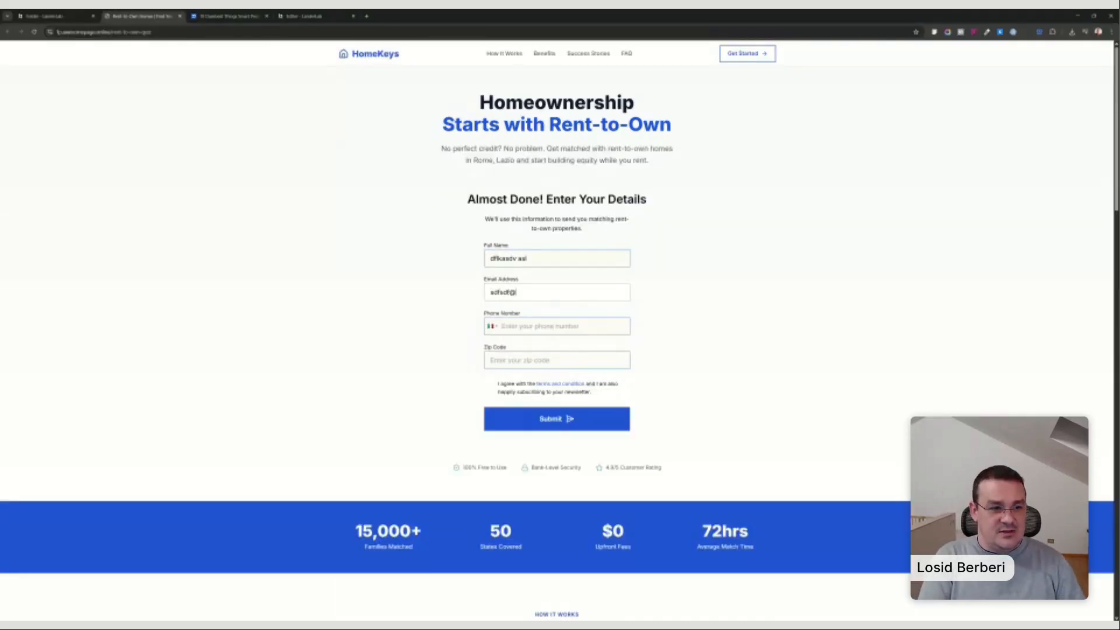
type("dfdfd.fff")
key("Tab")
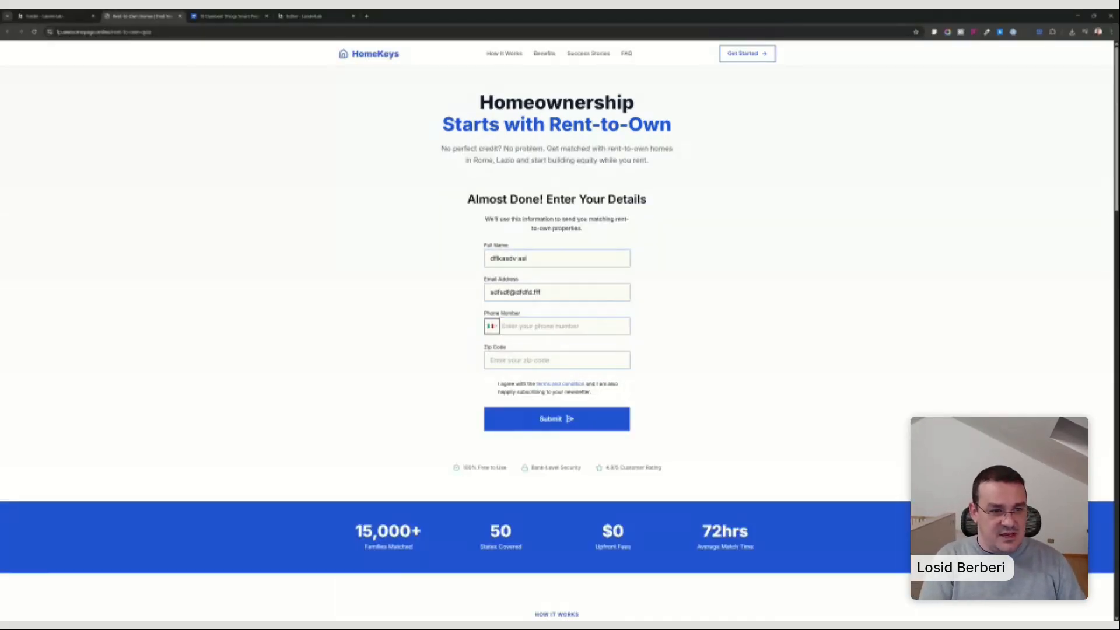
key("Tab")
key("Tab")
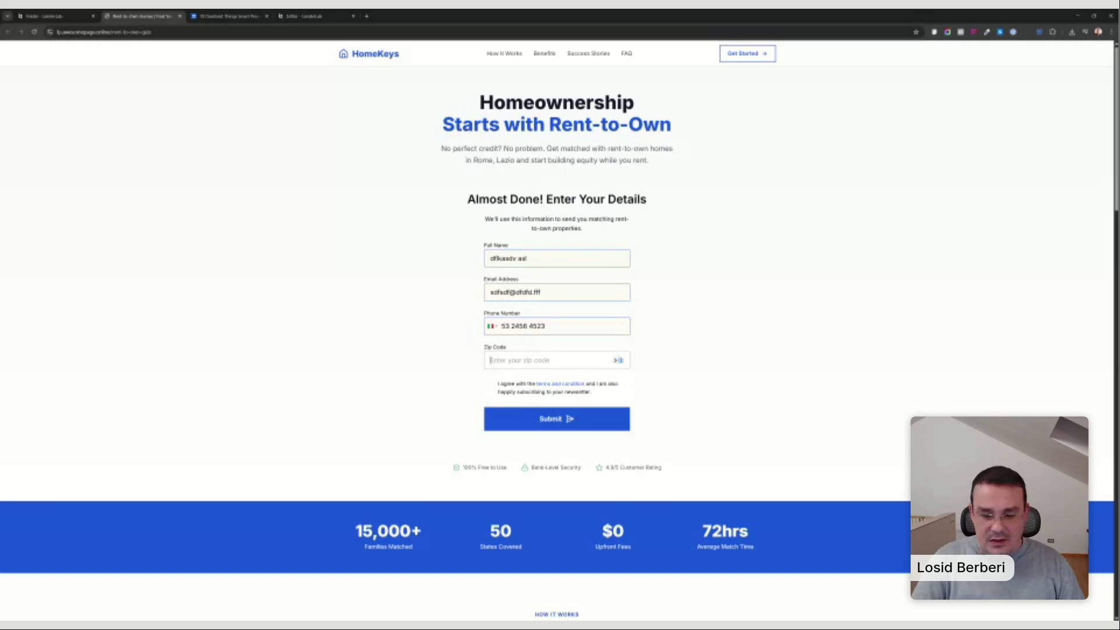
type("10040")
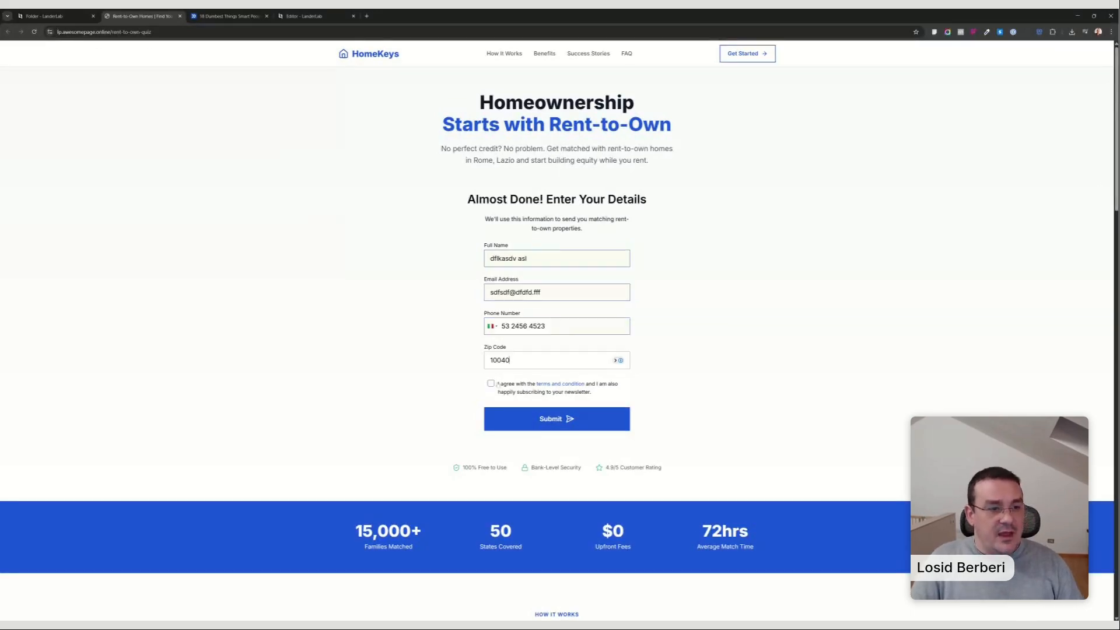
left_click(491, 384)
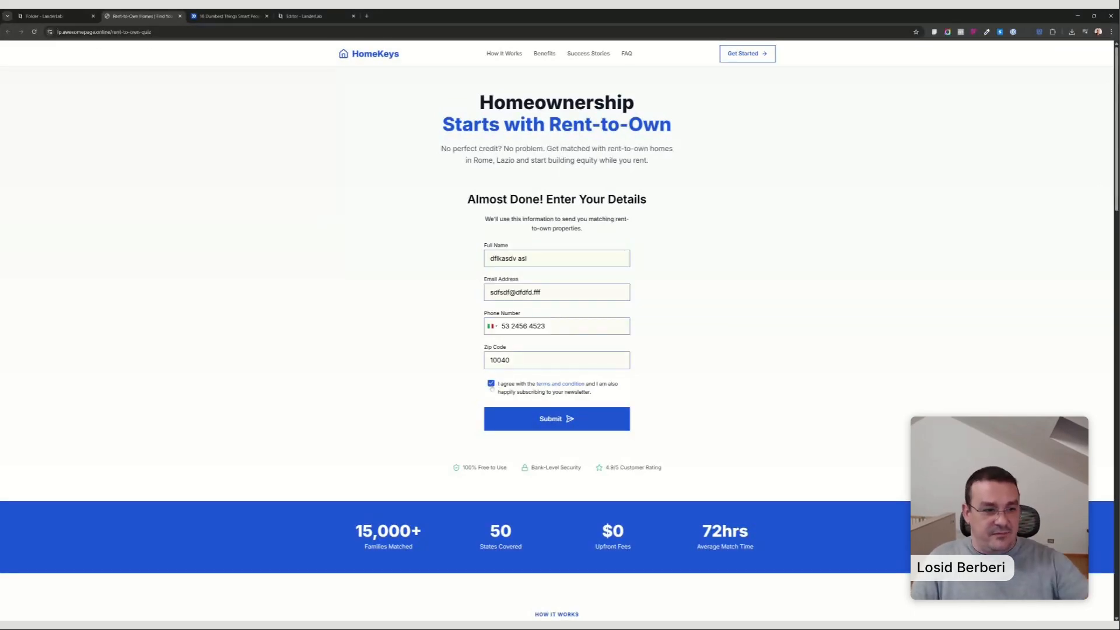
left_click(548, 419)
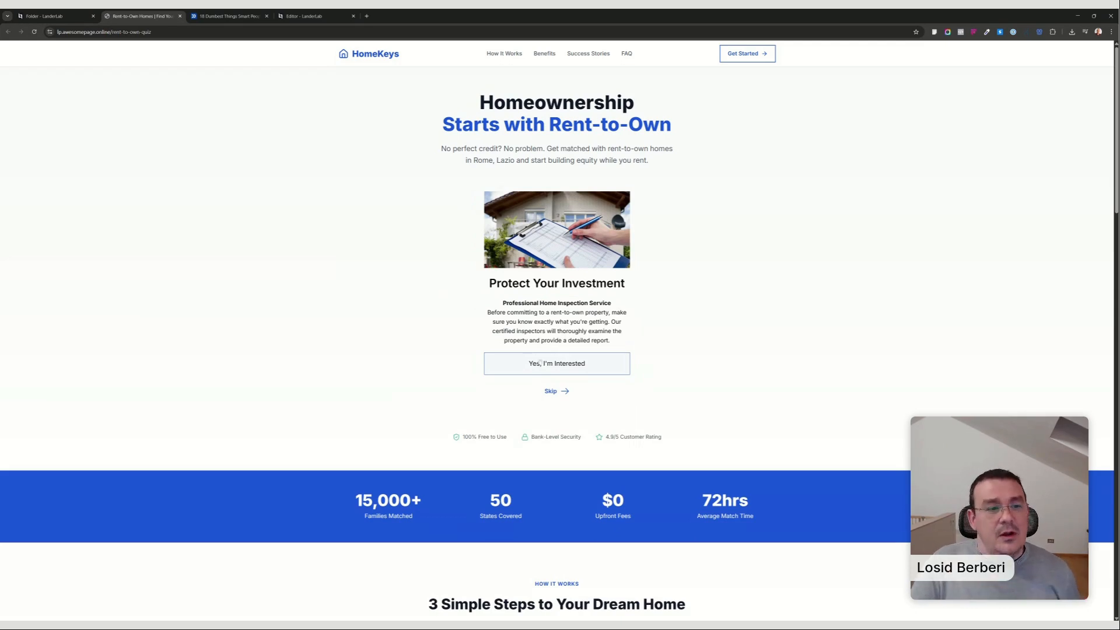
Accept the home inspection offer and look through the rent-to-own provider comparison page.
left_click(552, 368)
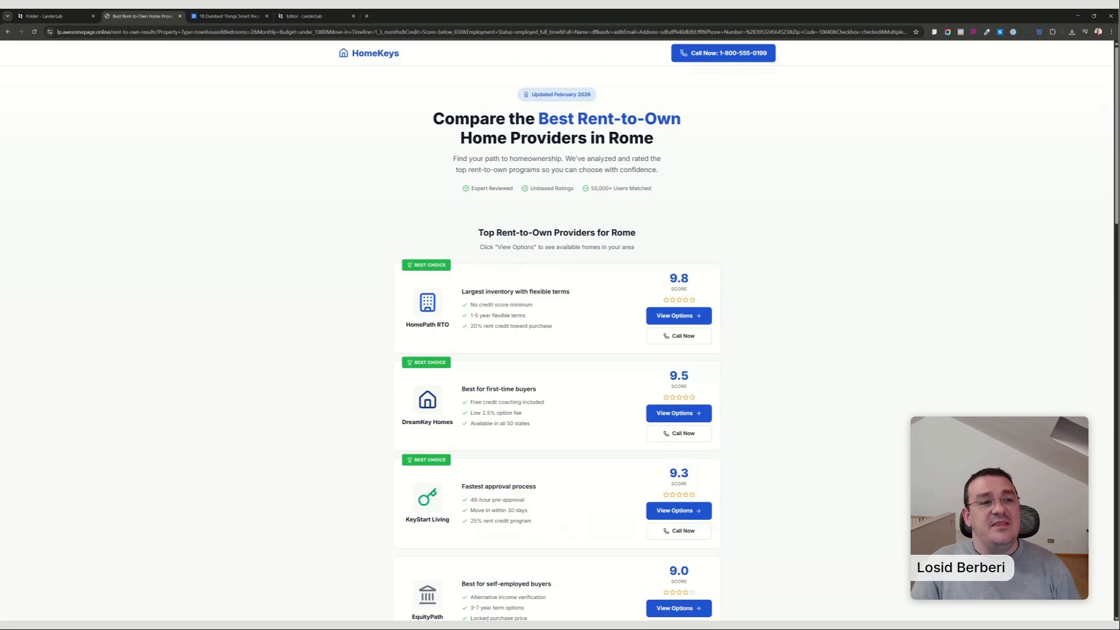
scroll(697, 180, "down", 6)
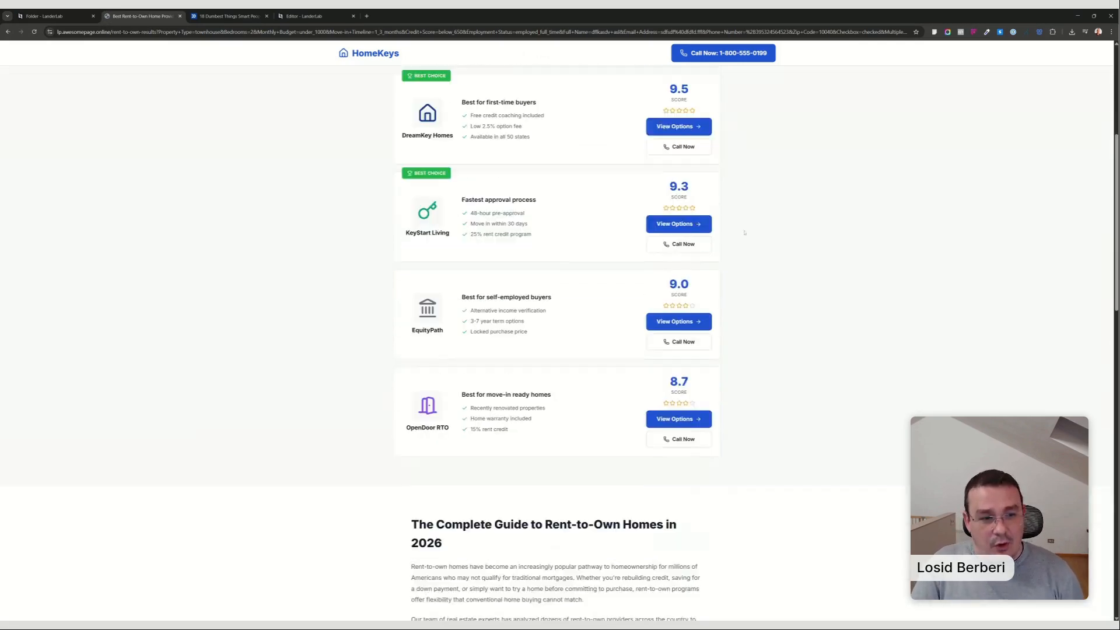
scroll(742, 267, "down", 2)
scroll(743, 267, "up", 9)
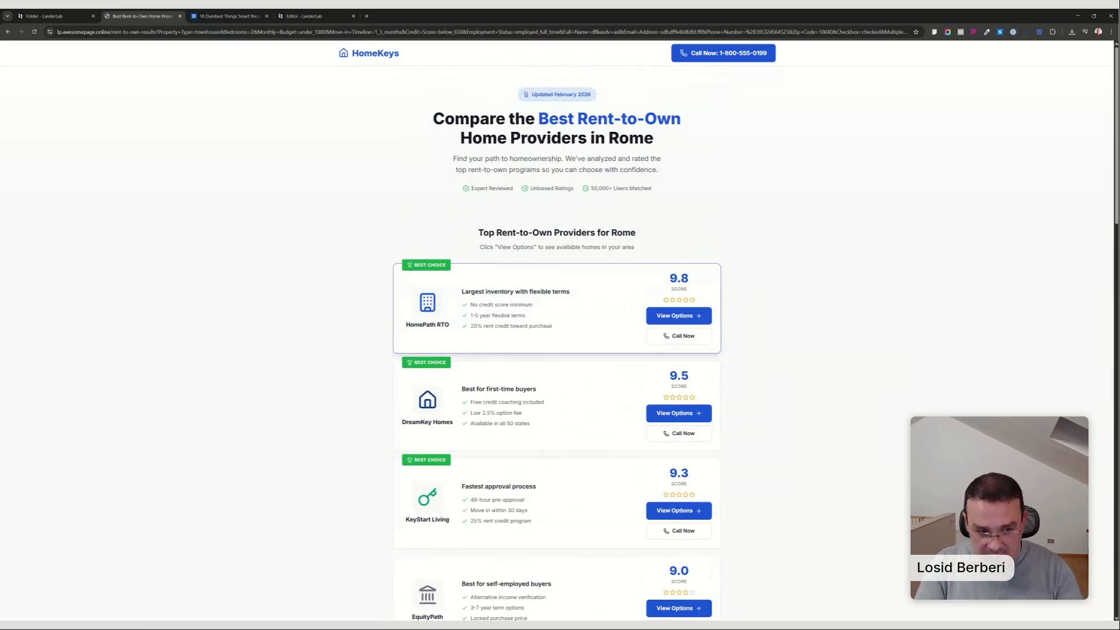
Start a new landing page in the 0 Lead Funnels folder and paste the prepared home insurance page prompt.
left_click(44, 16)
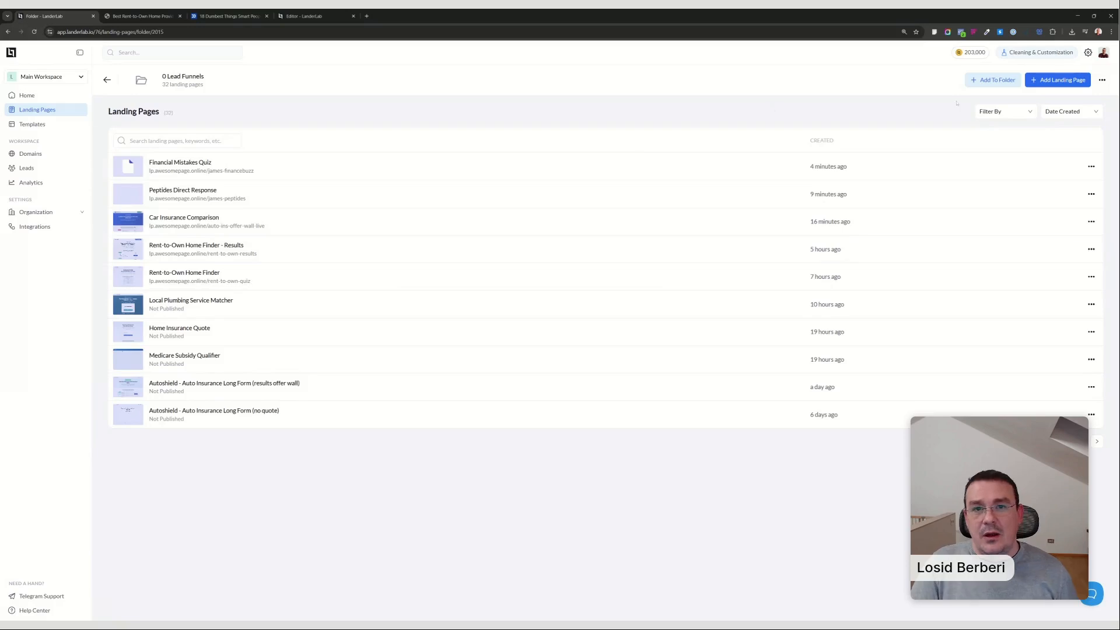
left_click(1058, 80)
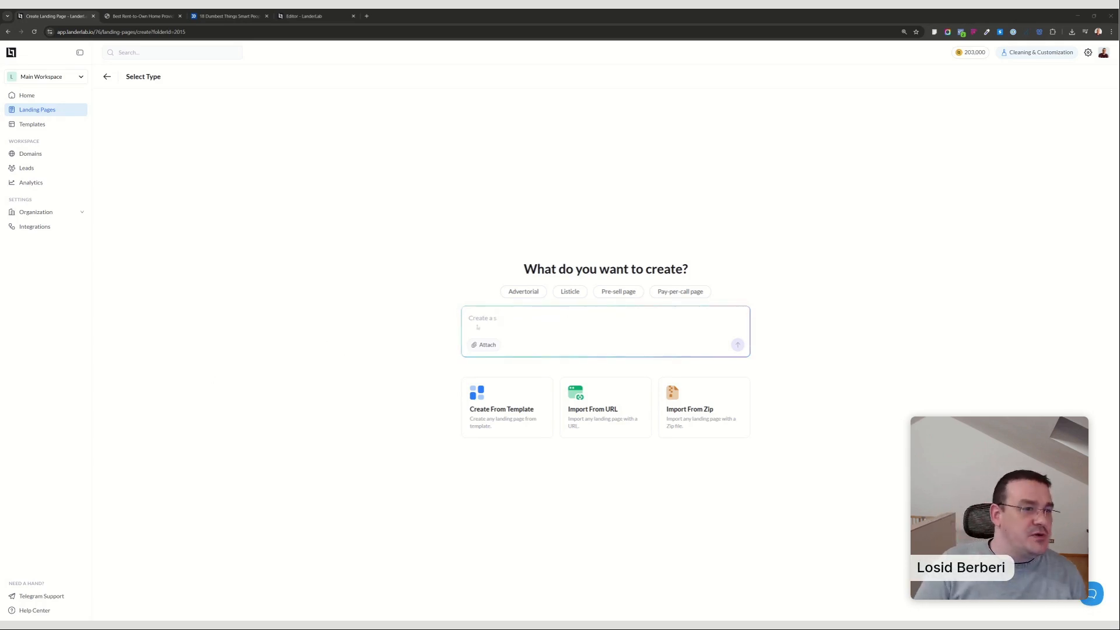
type("Create a home insurance page that feels like a deep breath of relief. It should look professional but approachable. Less \"stuffy bank,\" more \"trusted local expert.\"      Follow this structure:     - Hero section: Centered benefit-focused and relevant headline and sub-headline. Below a big clean space where to put the quiz (dont put it) so it stays above the fold.     - Trust section: a clean grid of three things homeowners actually care about     - Proof section: Use \"What your neighbors are saying\", a few friendly-looking testimonial cards with star (fill style) ratings. Also add a subtle bar of logos for \"As seen in\" or \"Partnered with\" to show we're the real deal.     - FAQ Section: use a clean list of questions that real people ask      Use a clean, coorporate profesional design optimized for accessibility and readability even for seniors. Use light balanced colors and make the whole page mobile-responsive.")
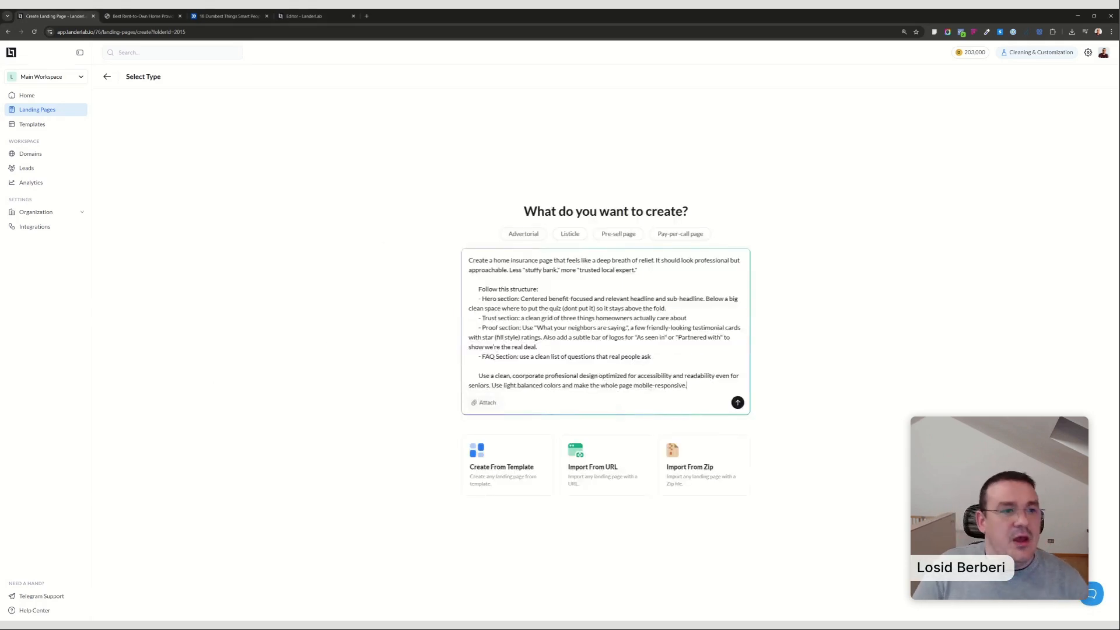
Replace "home insurance" with "debt relief" in the prompt's first sentence and copy the new wording.
left_click_drag(494, 261, 538, 260)
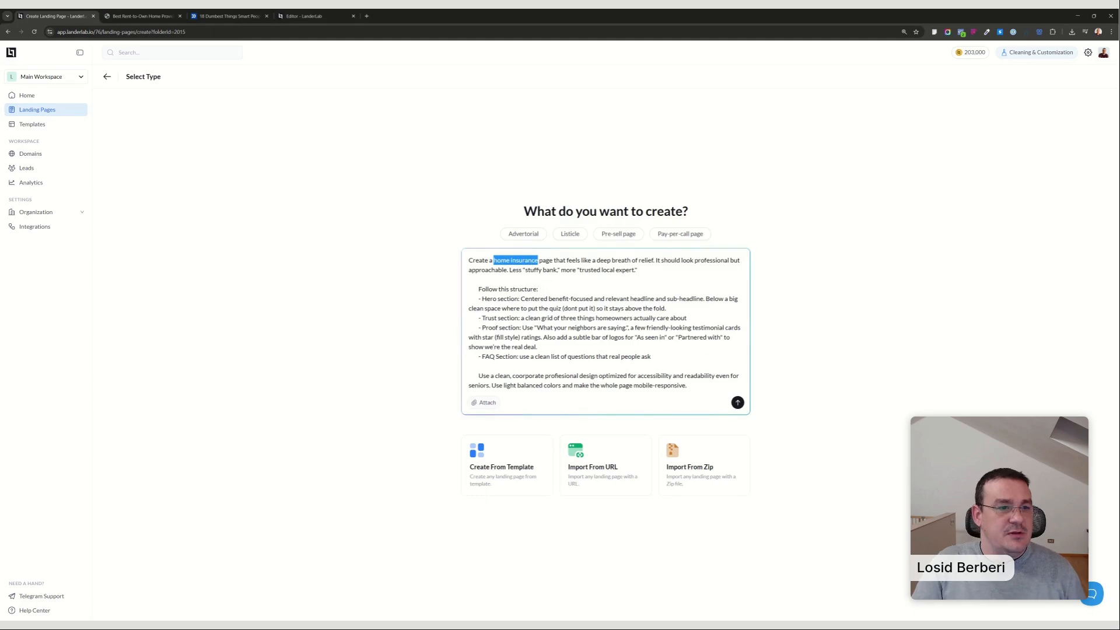
type("debt relief")
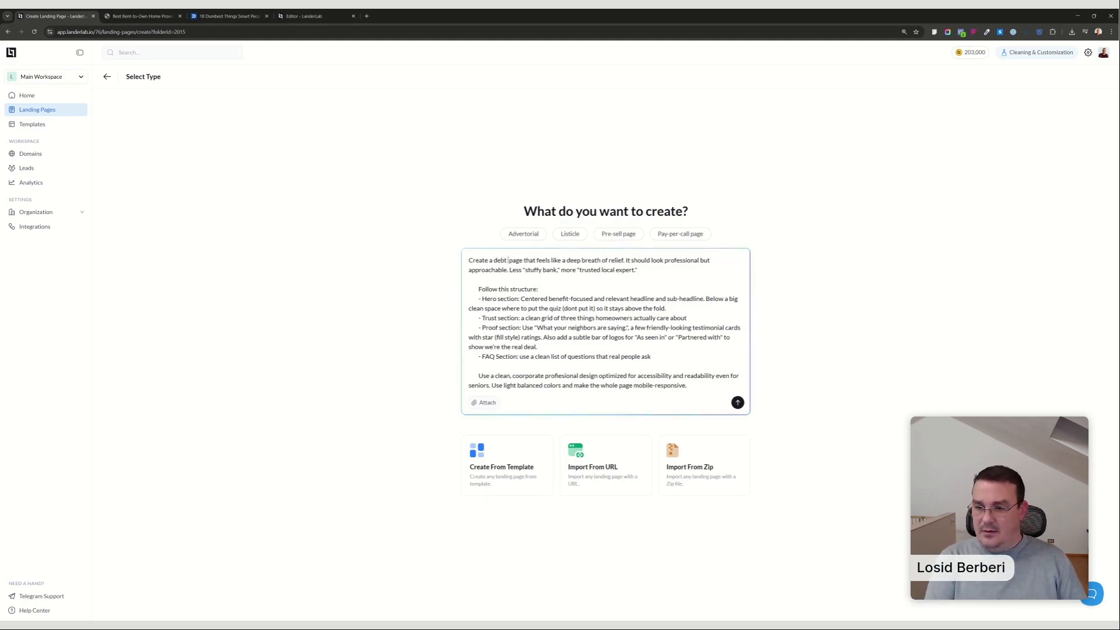
left_click_drag(523, 260, 493, 260)
key("ctrl+c")
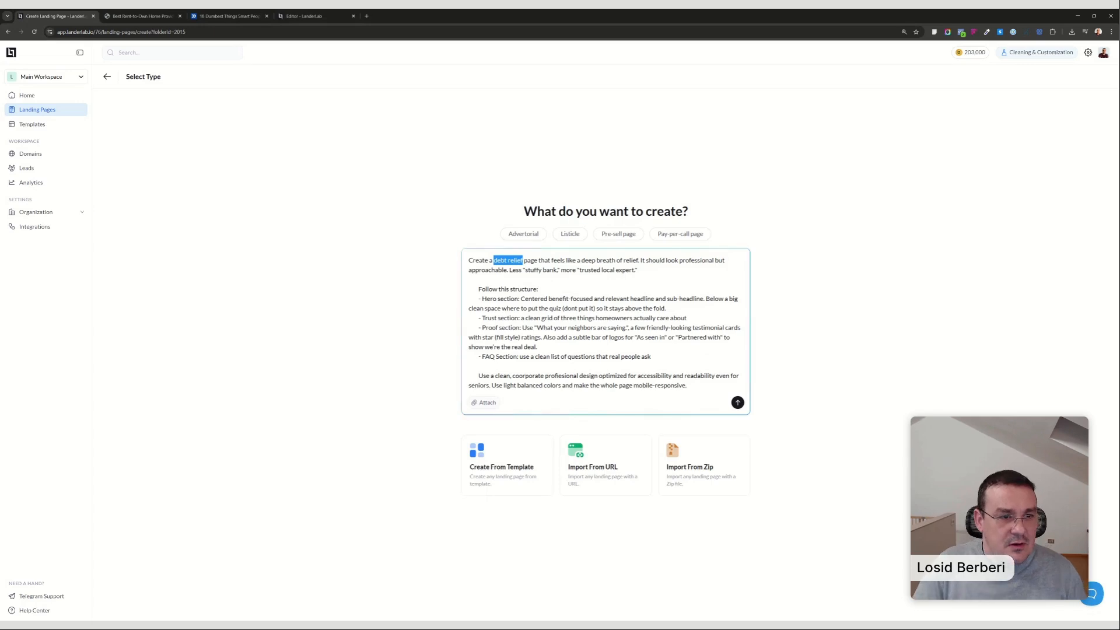
left_click(625, 261)
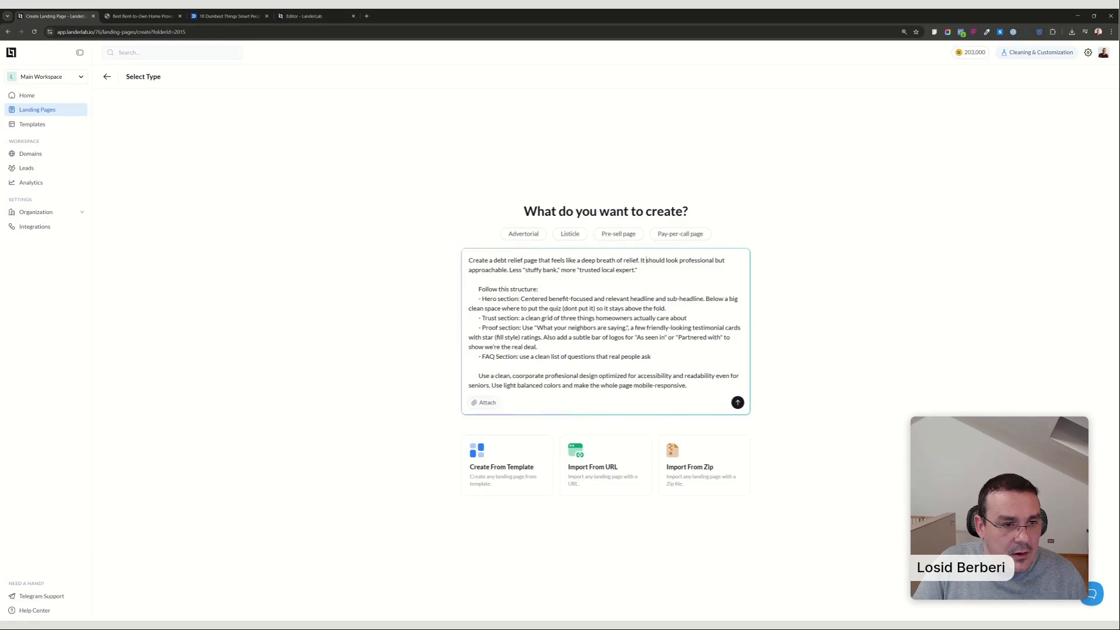
Replace "homeowners" in the prompt's Trust section line with "debt relief interested people are".
double_click(613, 319)
key("ctrl+v")
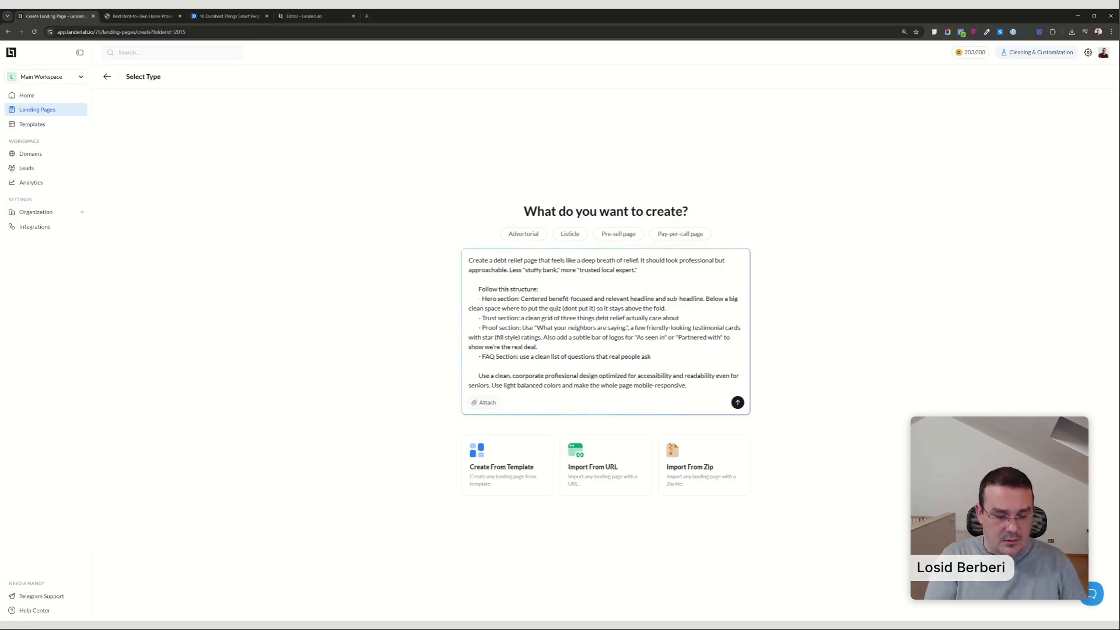
type("interested")
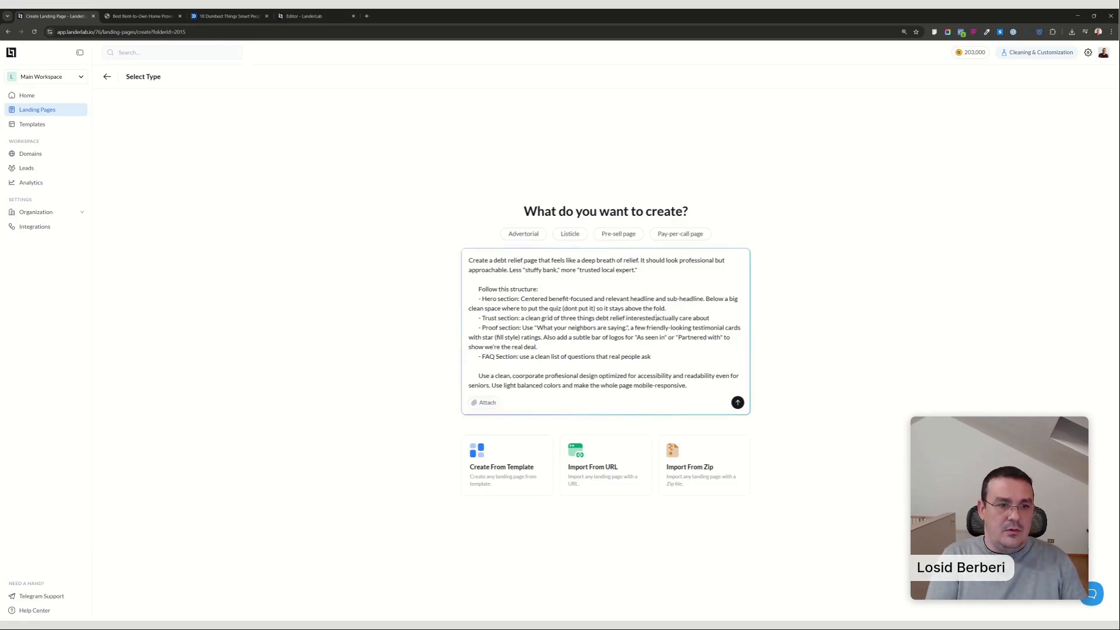
type(" peop")
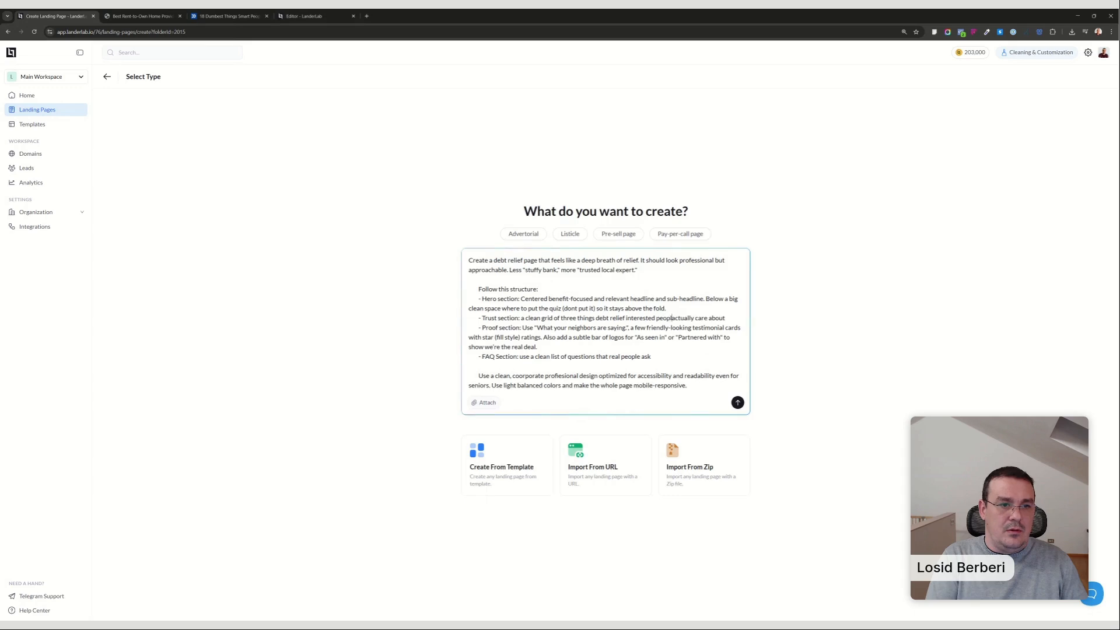
type("le ar")
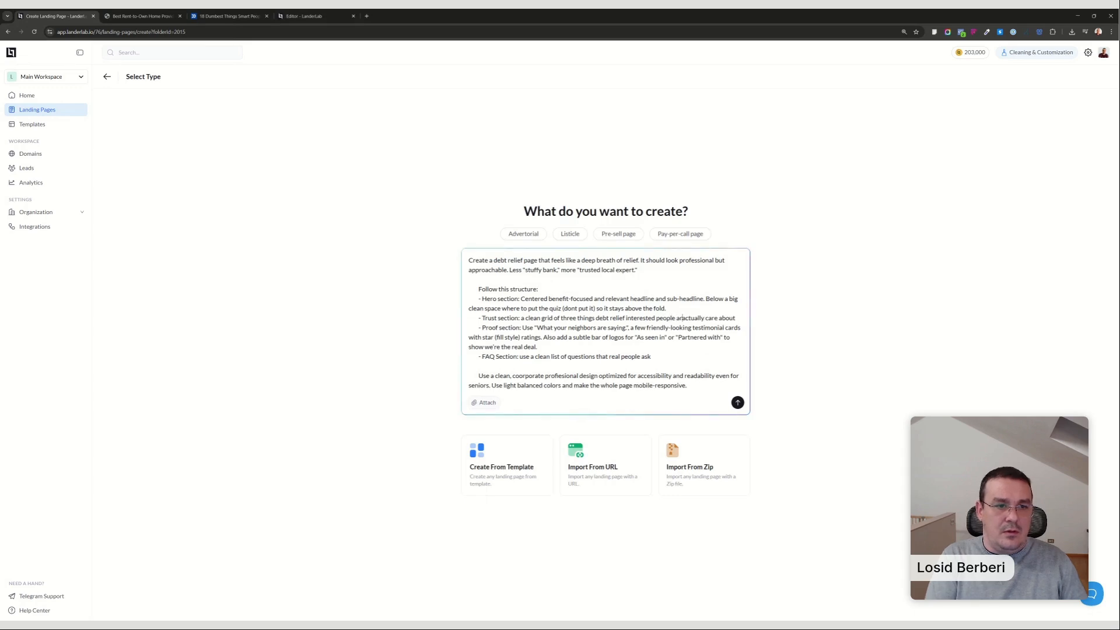
type("e")
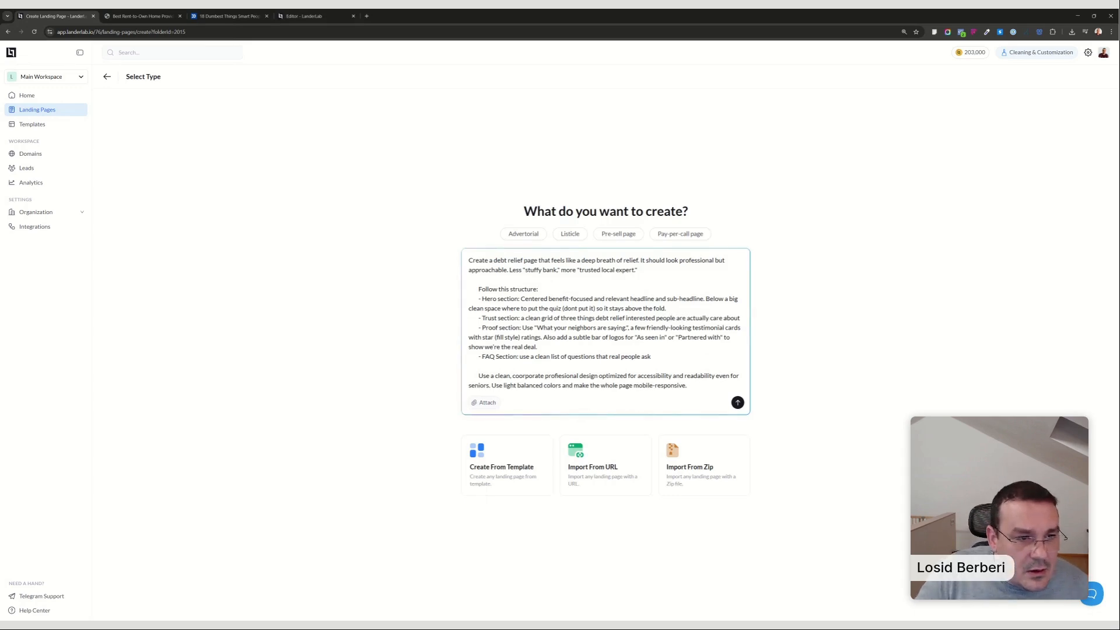
Read through the prompt's hero, trust, proof and FAQ section instructions.
left_click_drag(571, 298, 739, 328)
left_click(672, 337)
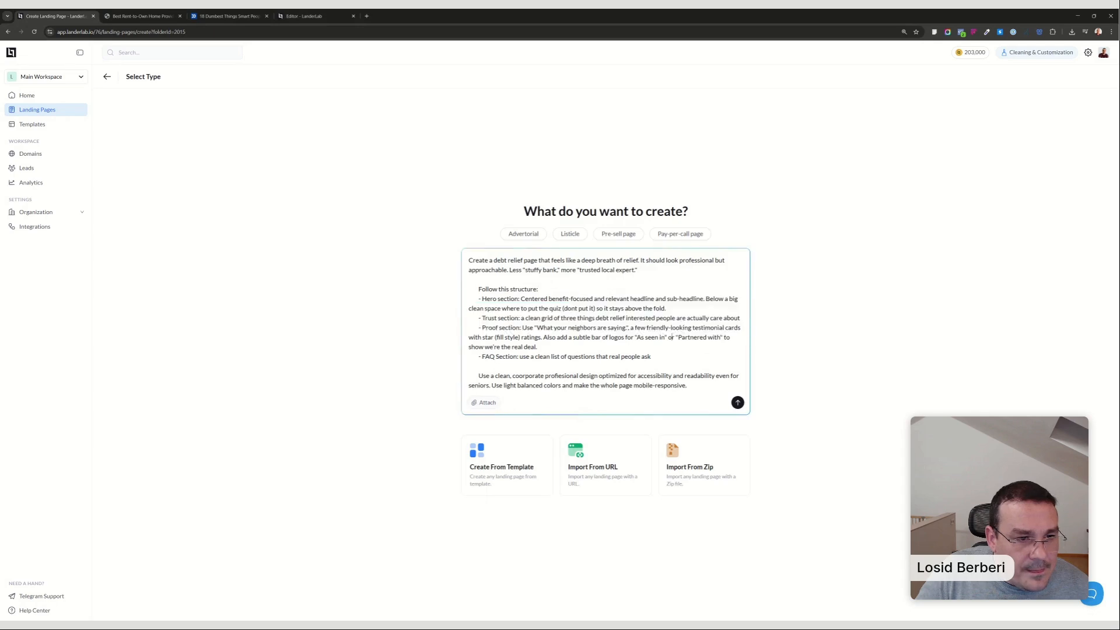
left_click_drag(586, 337, 713, 337)
left_click_drag(498, 357, 651, 356)
left_click(583, 357)
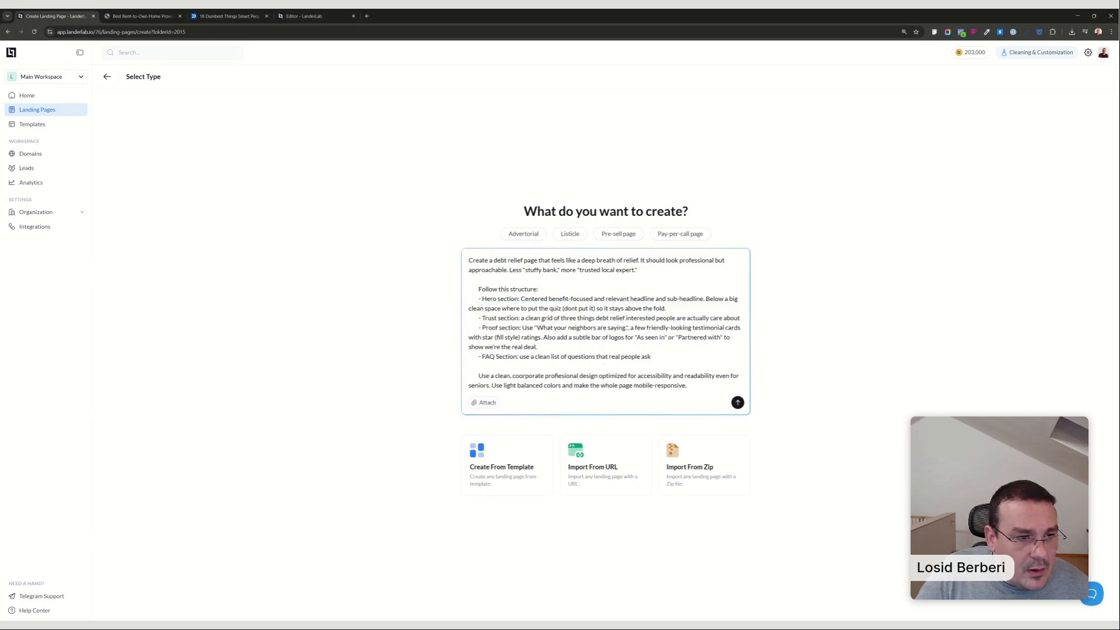
Generate the debt relief landing page from the prepared prompt and look over its hero, trust, proof and FAQ sections.
left_click_drag(502, 384, 656, 385)
left_click(737, 402)
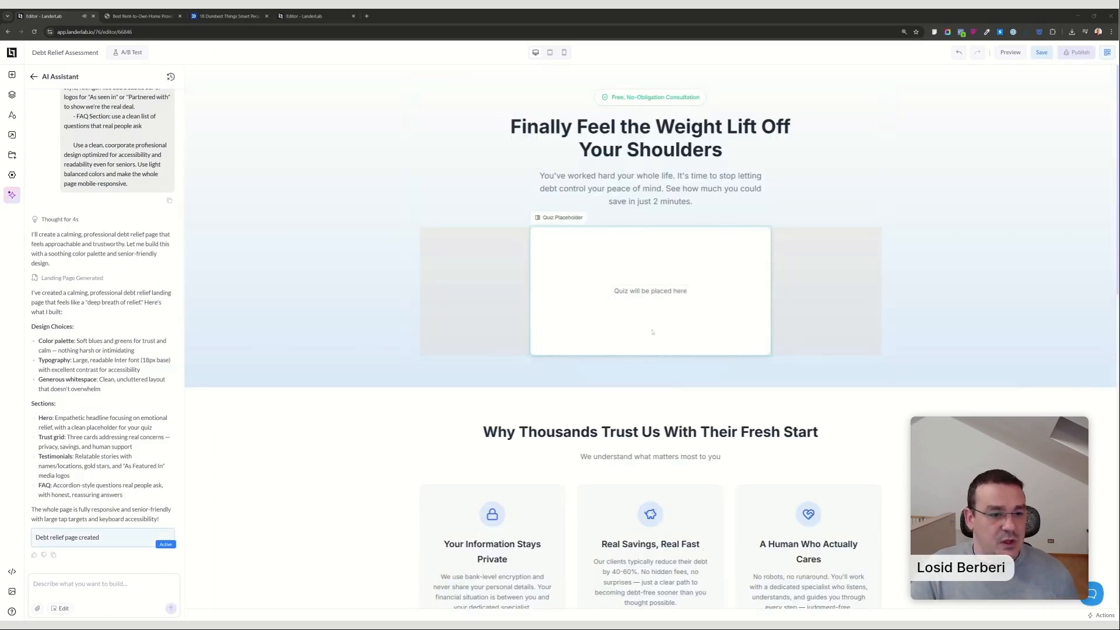
scroll(827, 333, "down", 4)
scroll(800, 420, "down", 5)
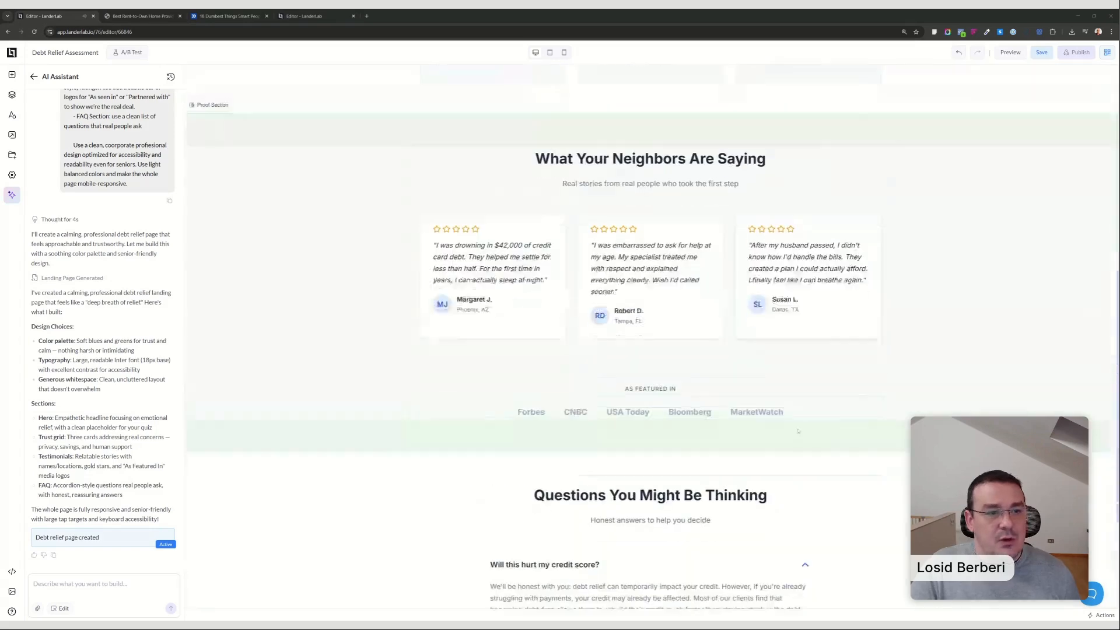
scroll(888, 235, "up", 9)
scroll(889, 235, "down", 8)
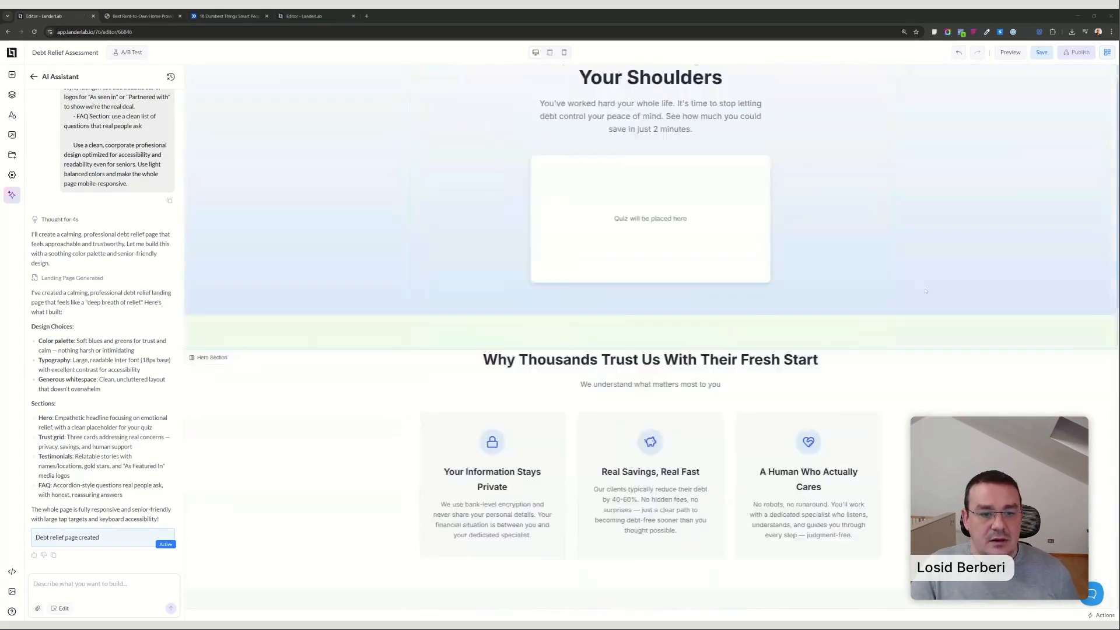
scroll(879, 404, "up", 8)
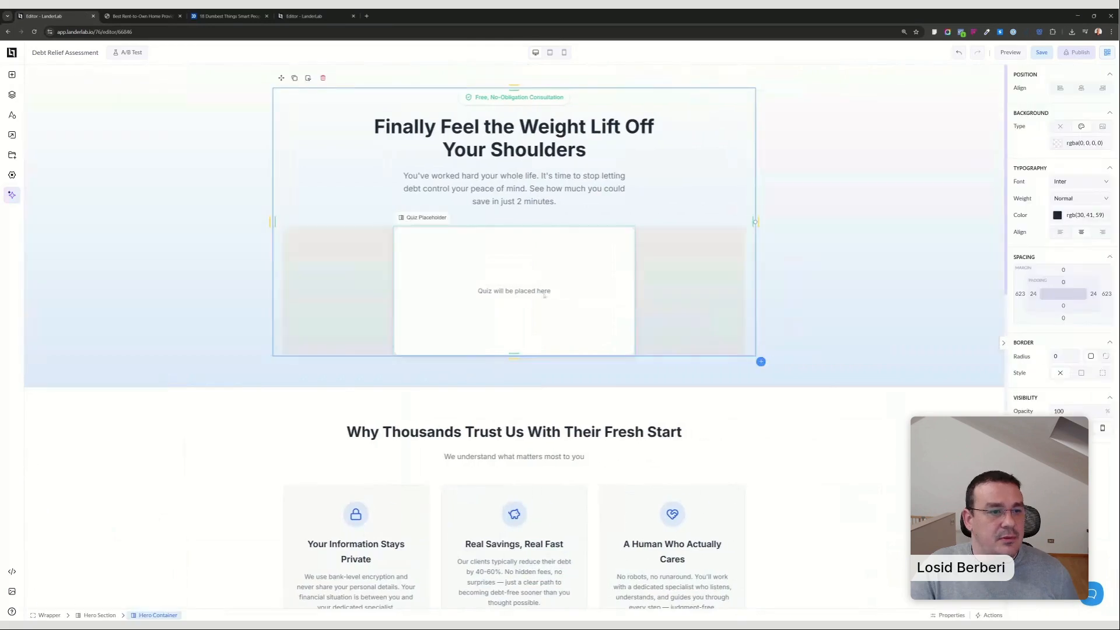
Add an empty Box above the hero section's quiz placeholder and delete the placeholder.
left_click(508, 290)
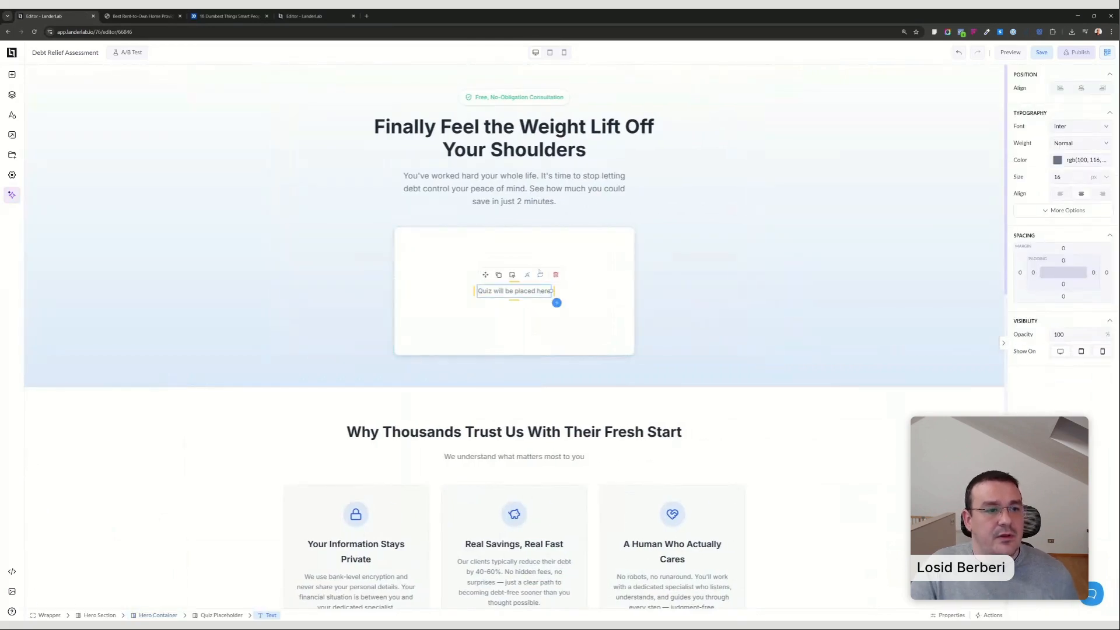
left_click(12, 74)
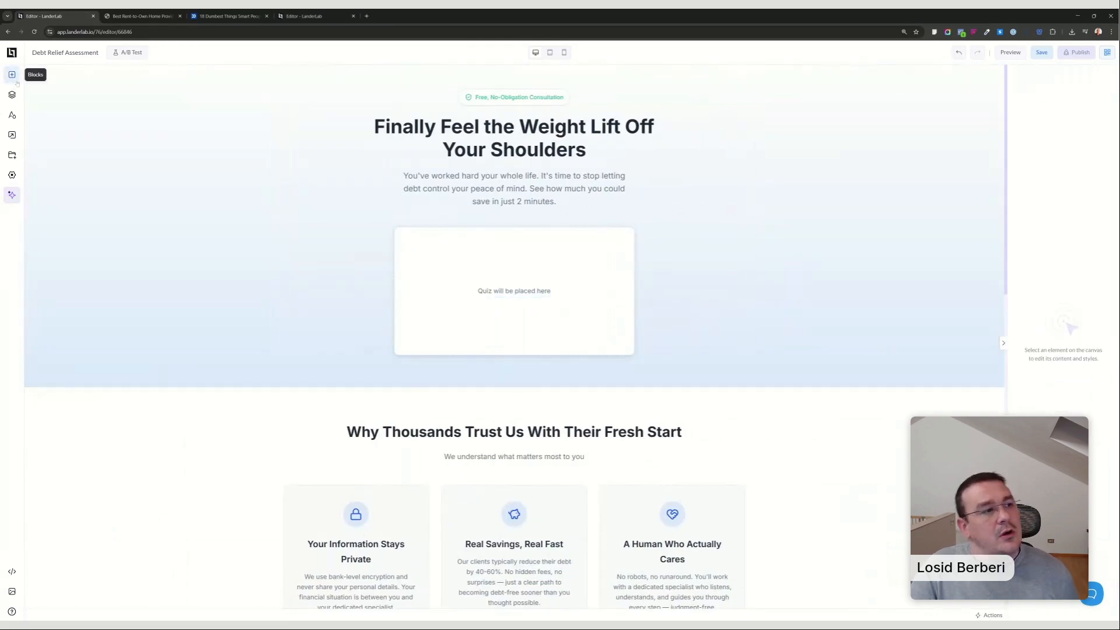
left_click_drag(88, 145, 90, 146)
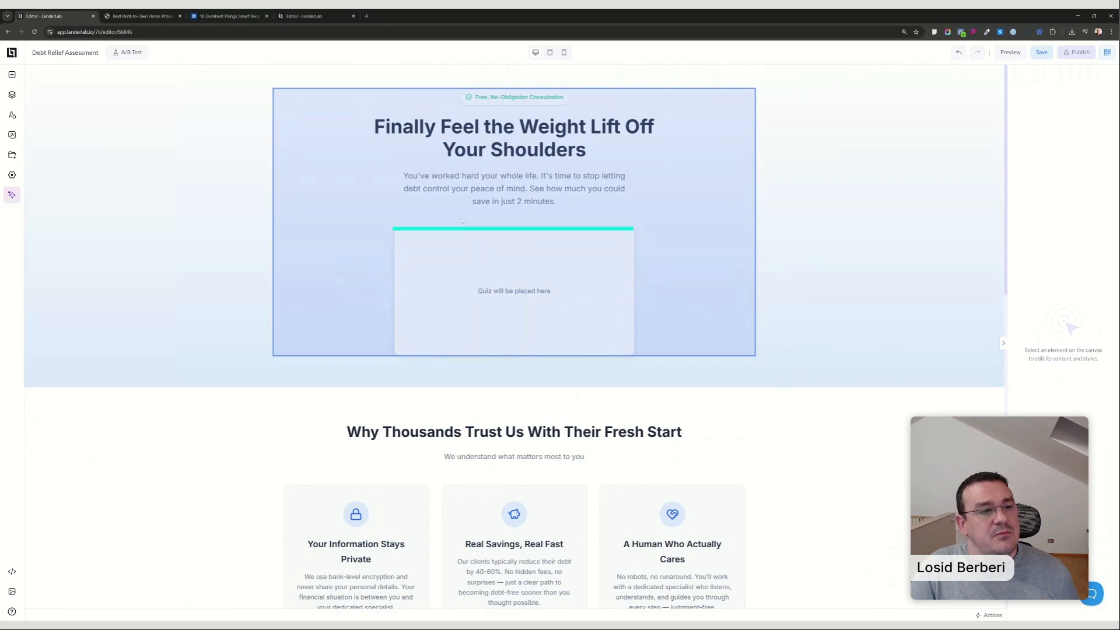
left_click_drag(462, 221, 464, 222)
left_click(562, 309)
key("Delete")
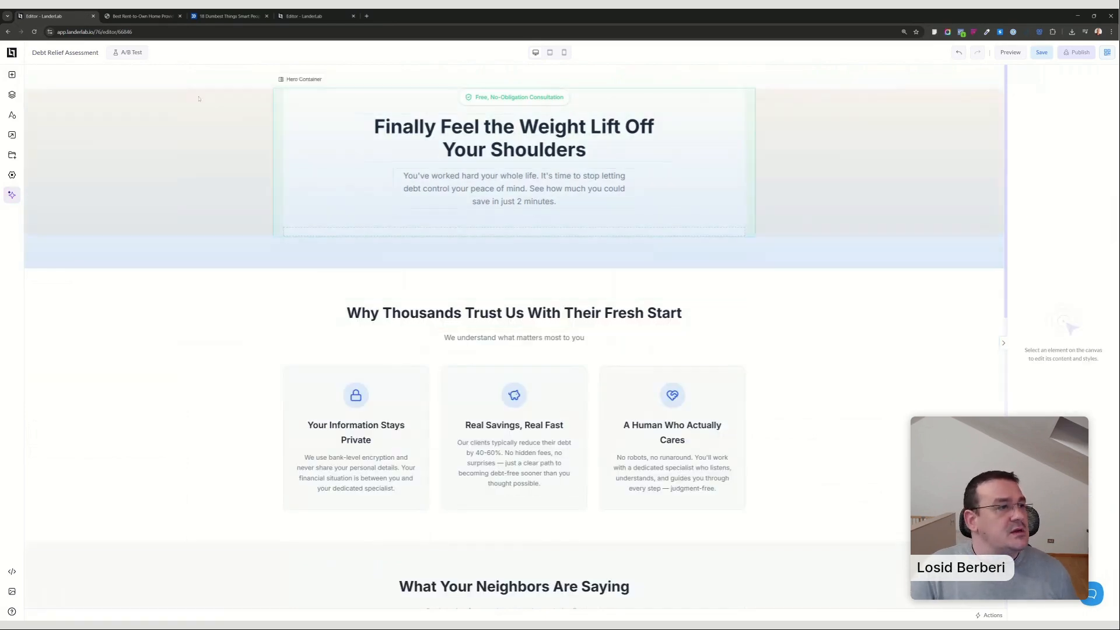
Place a Quiz element inside the empty box in the hero section.
left_click(12, 75)
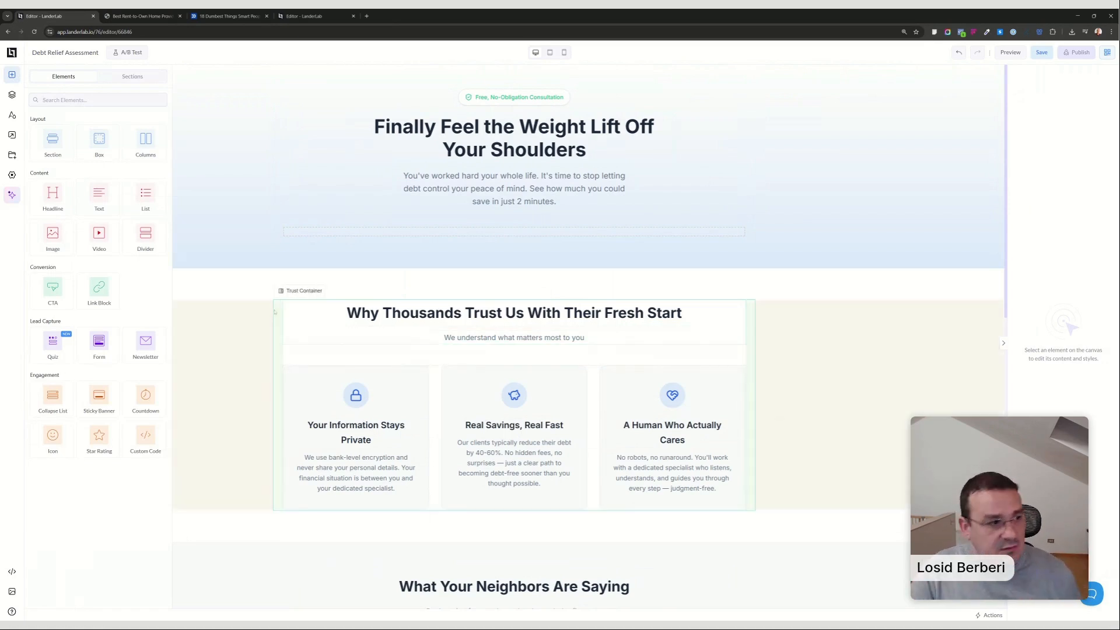
left_click_drag(54, 345, 514, 232)
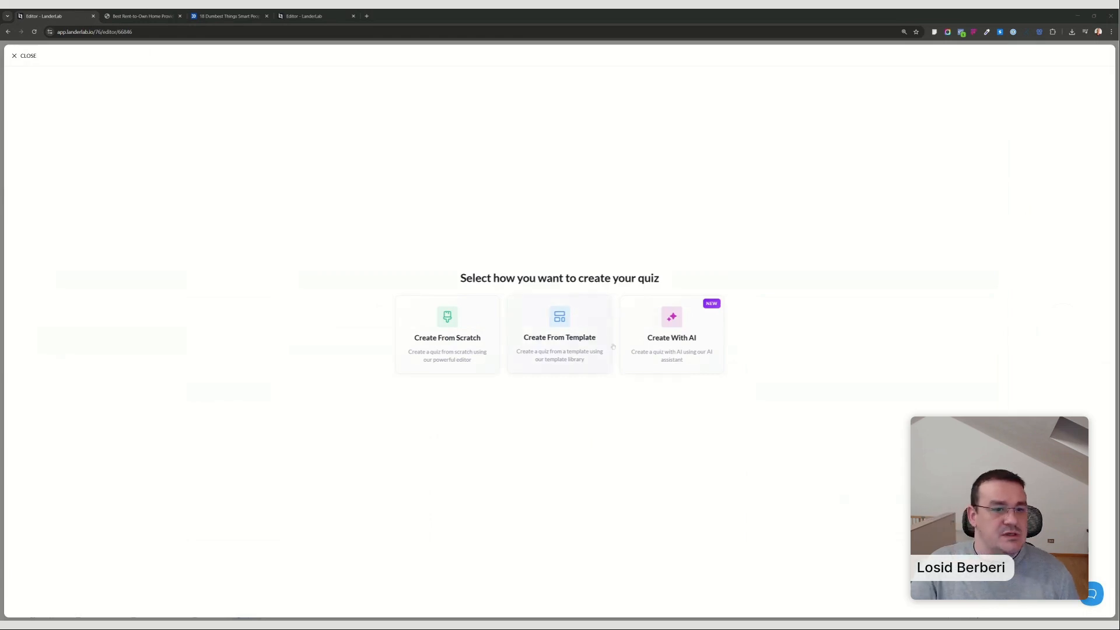
Look at the AI prompt option and the template library available for creating the quiz.
left_click(671, 335)
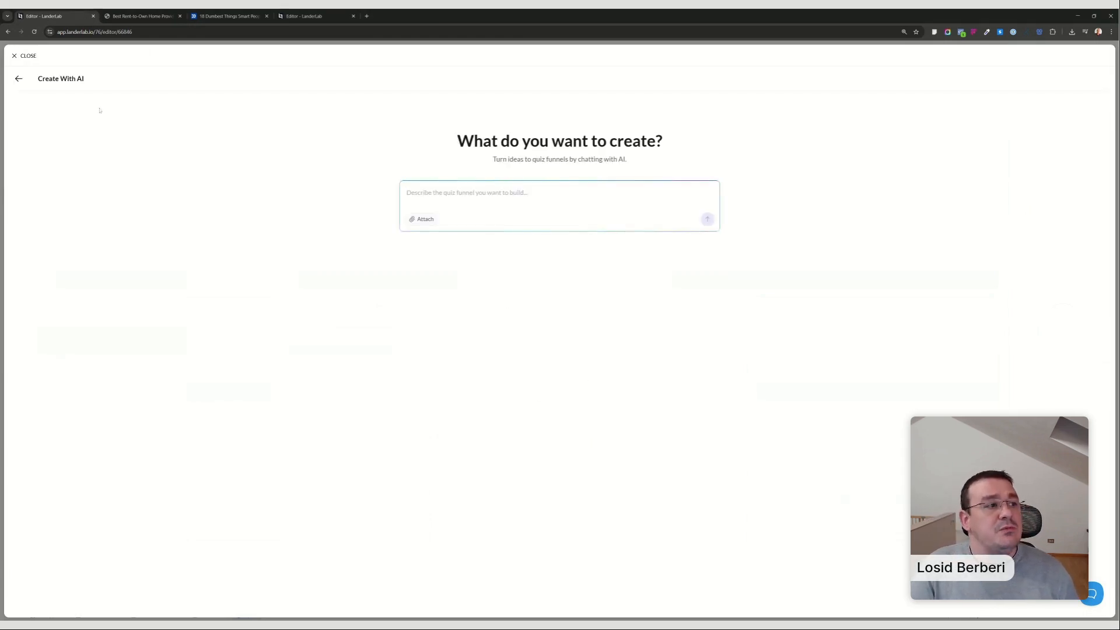
left_click(19, 79)
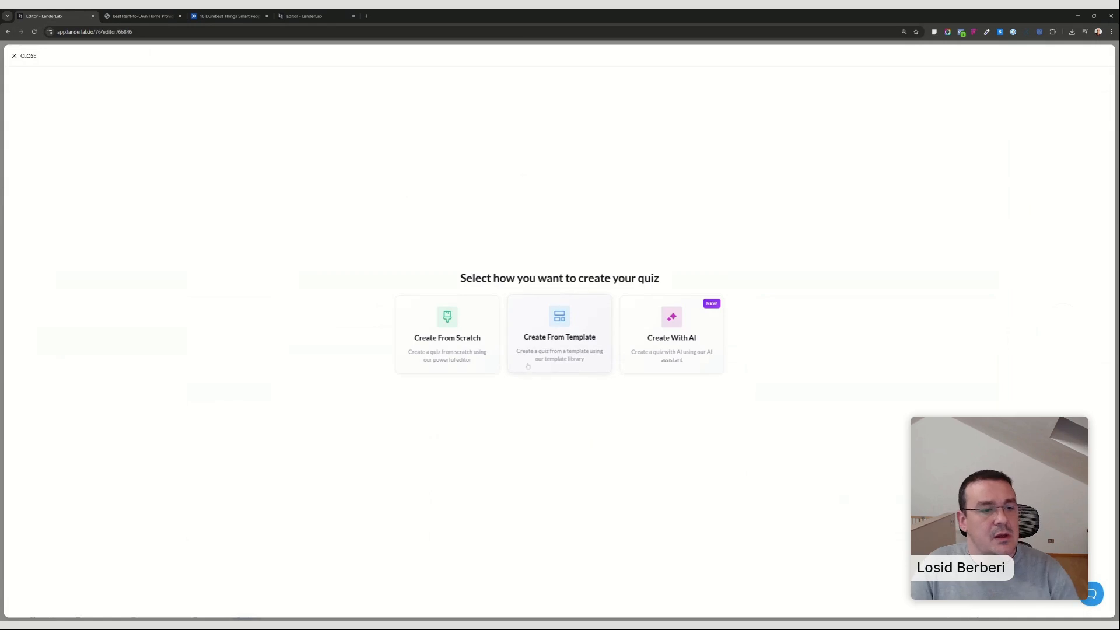
left_click(566, 348)
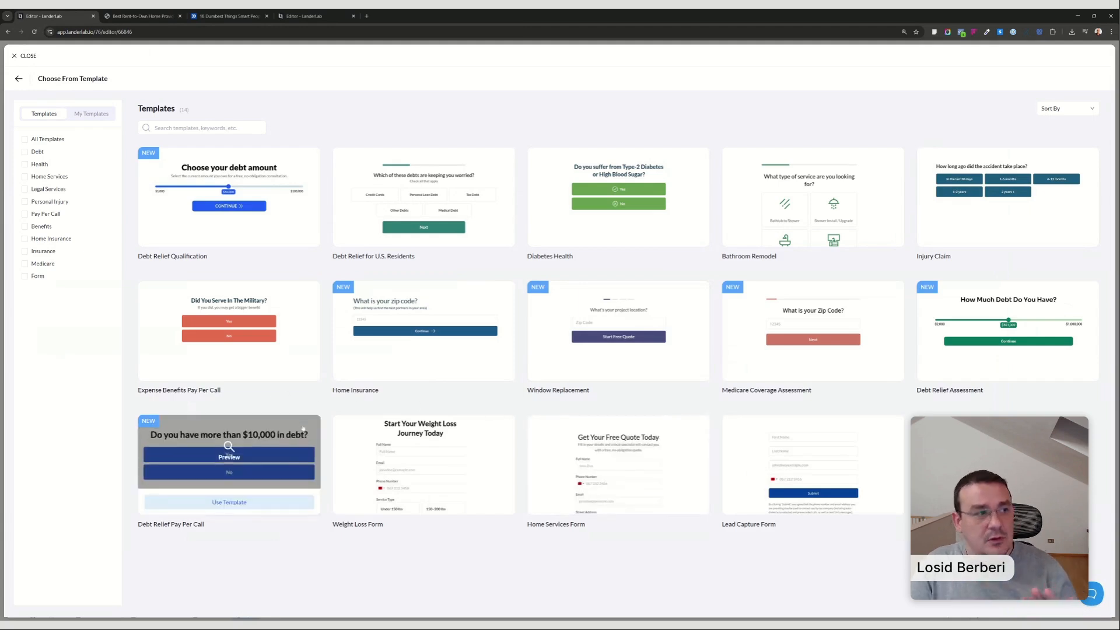
left_click(19, 78)
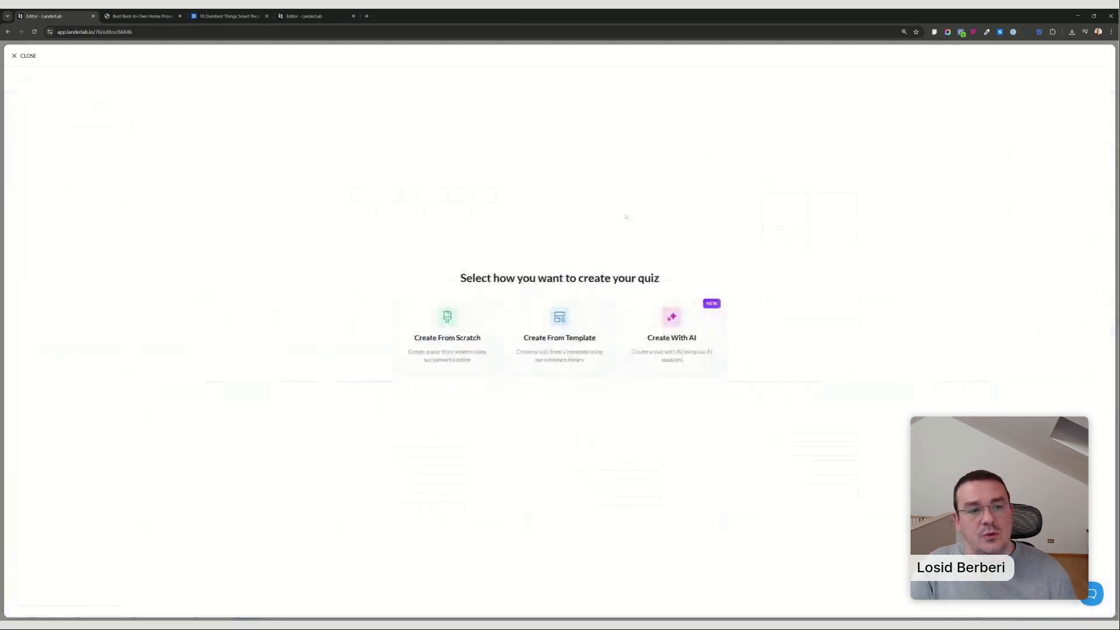
Generate a quiz with AI from the prompt "Create a friendly, easy to complete quiz funnel for debt relief leads in the US.".
left_click(670, 330)
type("Create a friendly, easy to complete quiz funnel for Home Insurance leads in the US.")
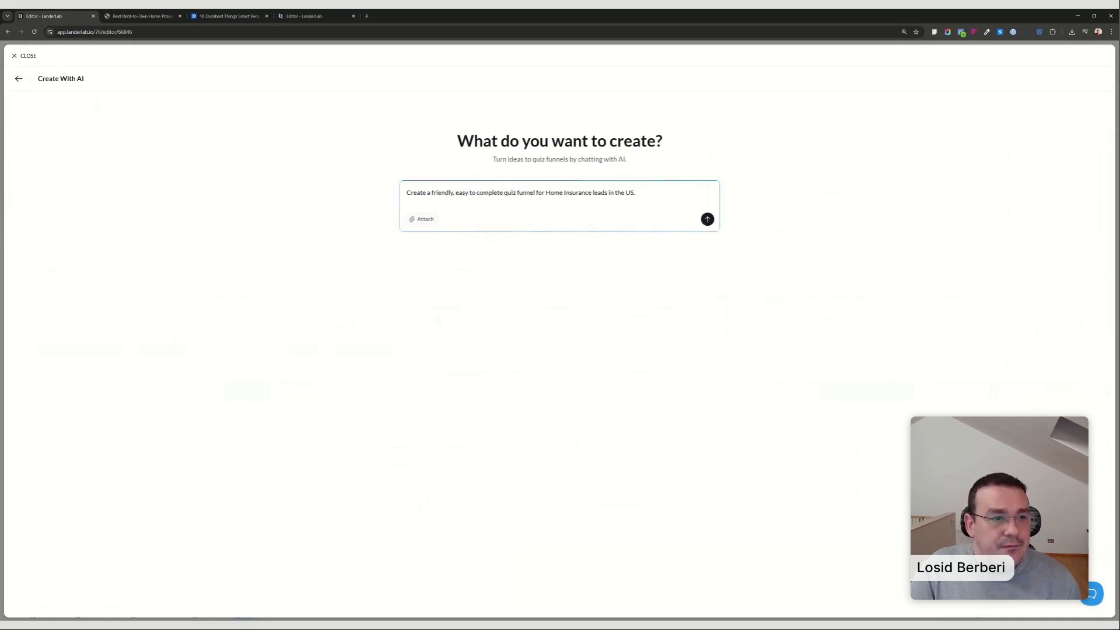
left_click_drag(546, 193, 591, 193)
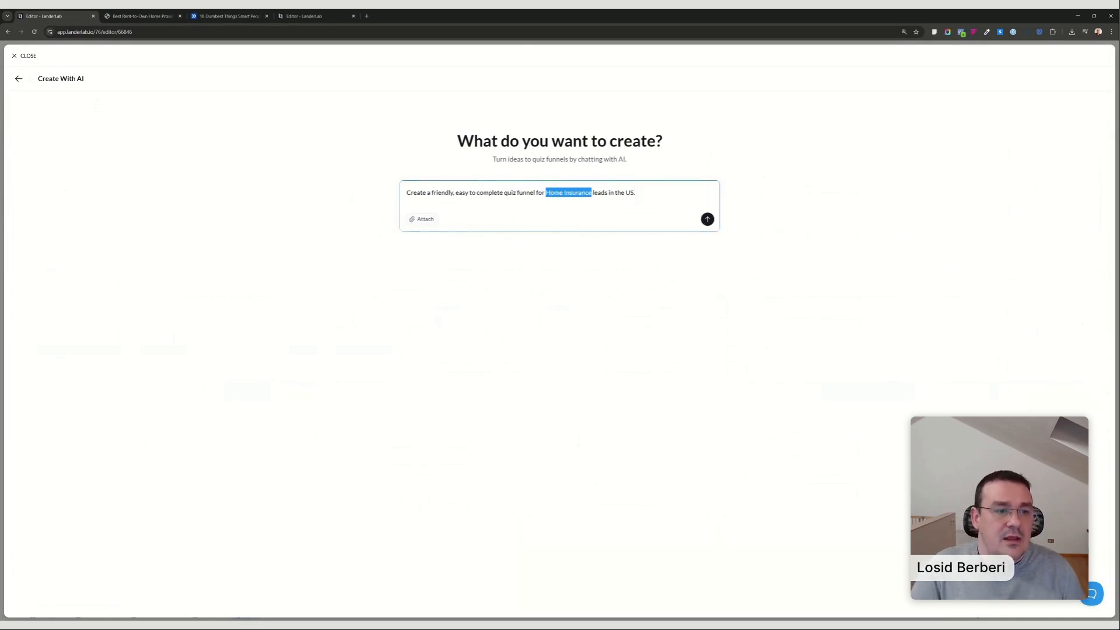
type("debt relief")
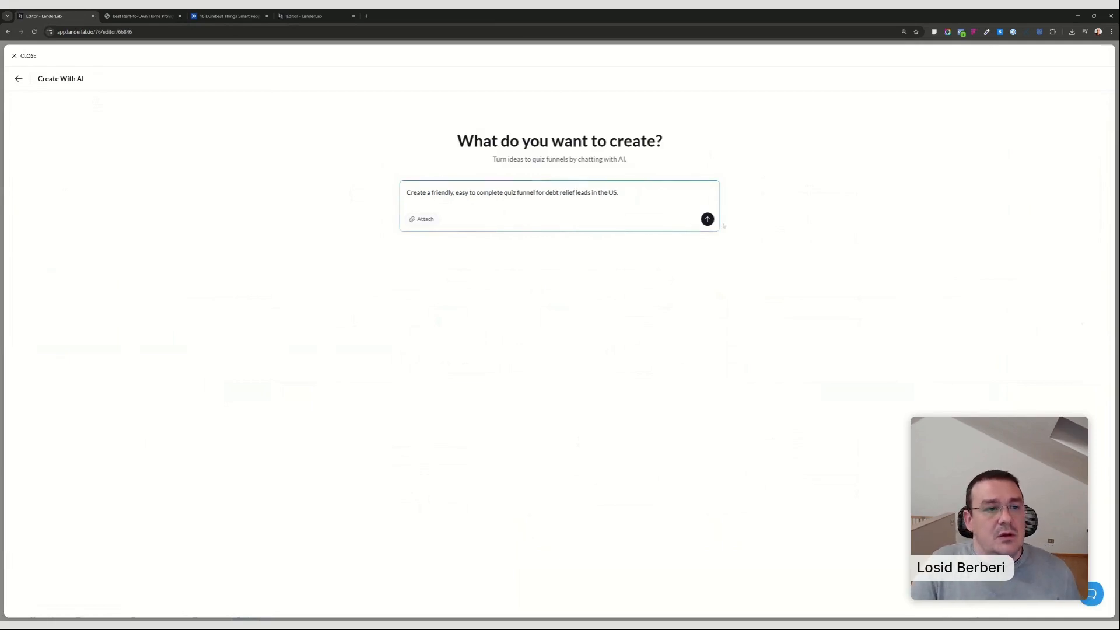
left_click(707, 219)
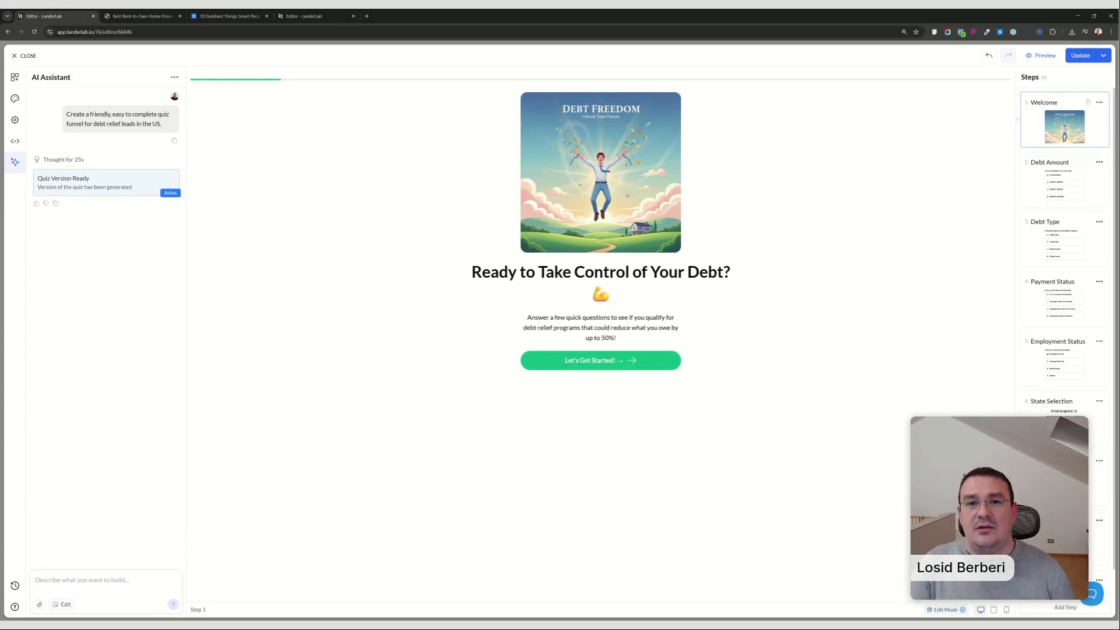
Try removing the quiz's Welcome step, undo the removal and show that step again.
left_click(1099, 102)
left_click(1077, 136)
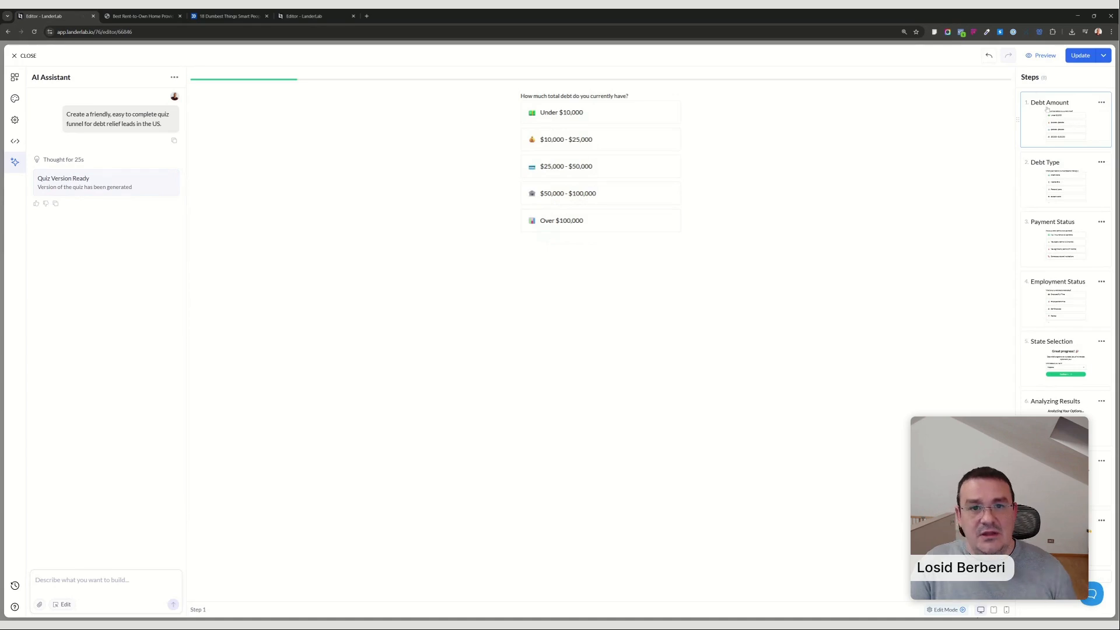
left_click(989, 56)
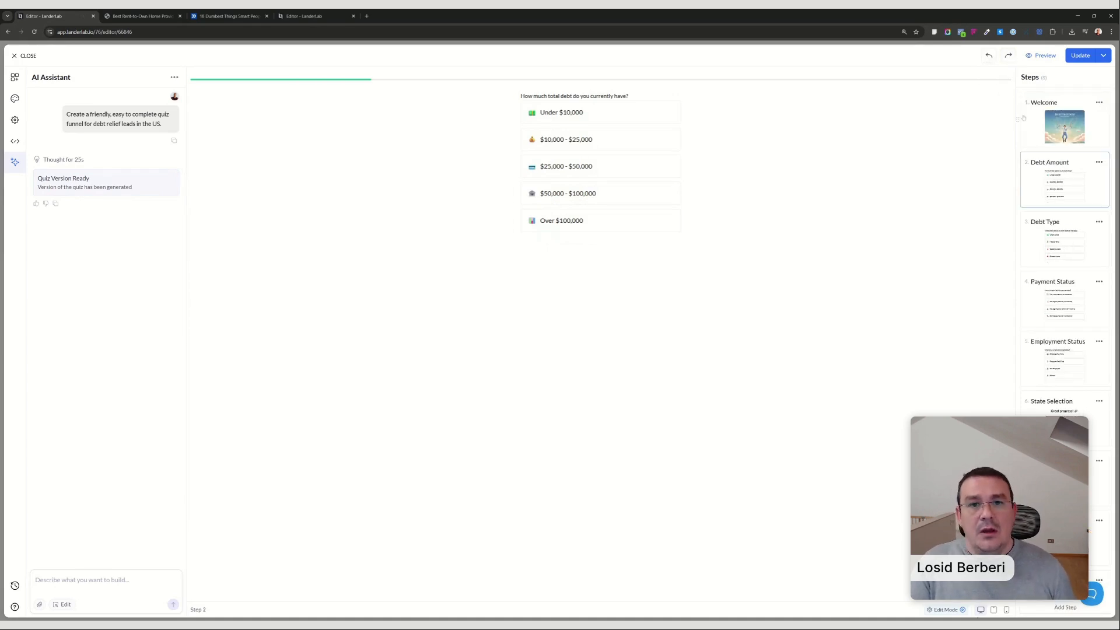
left_click(1061, 119)
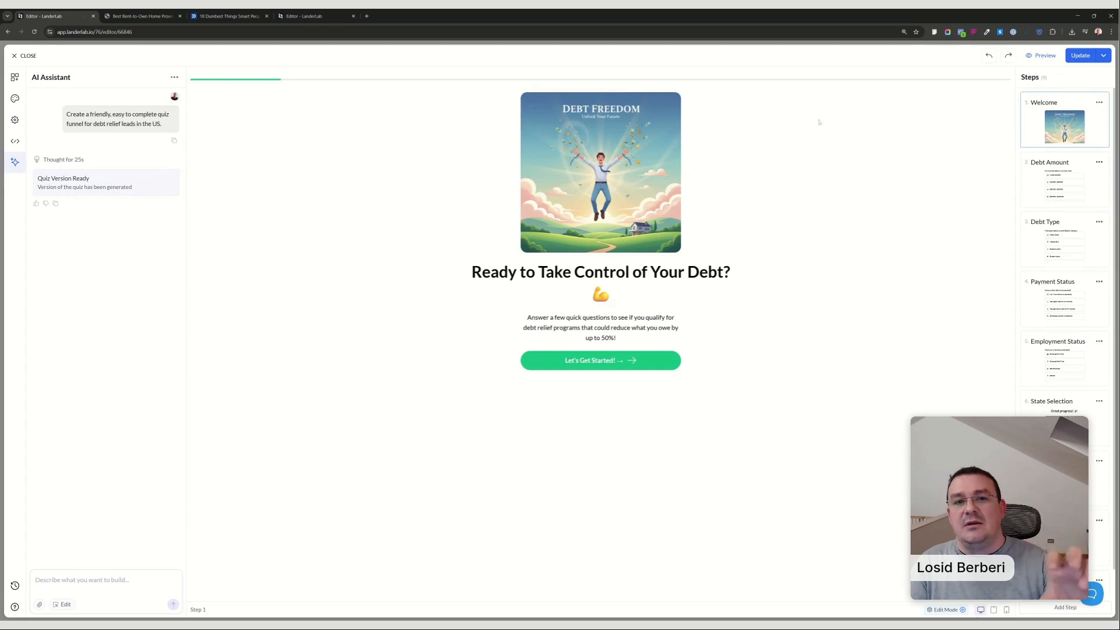
Remove the Welcome step from the debt relief quiz.
left_click(1098, 102)
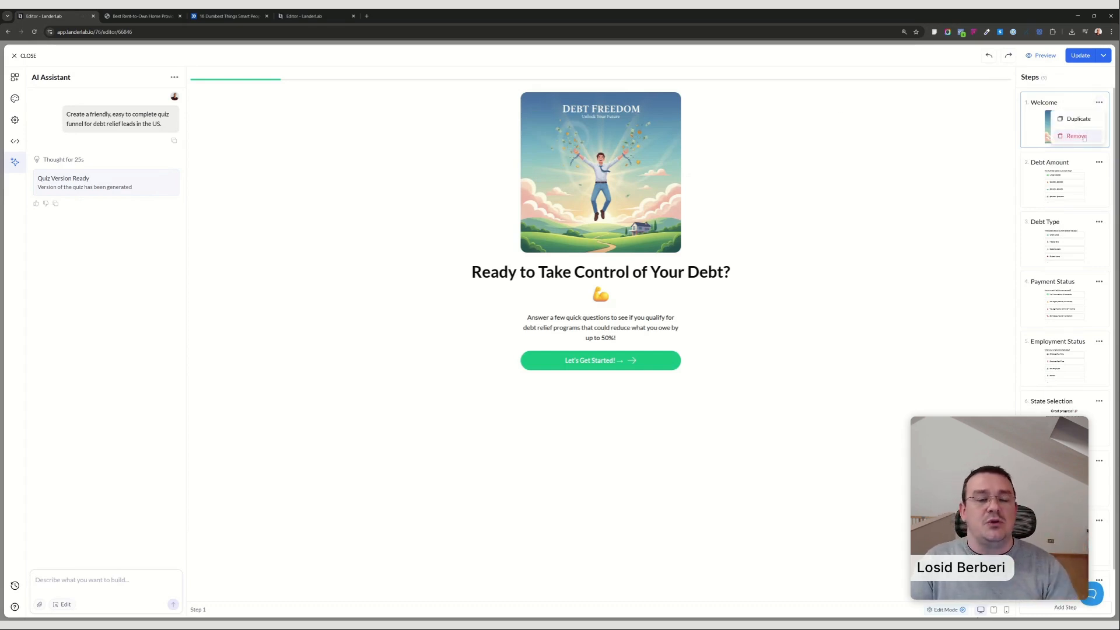
left_click(1077, 136)
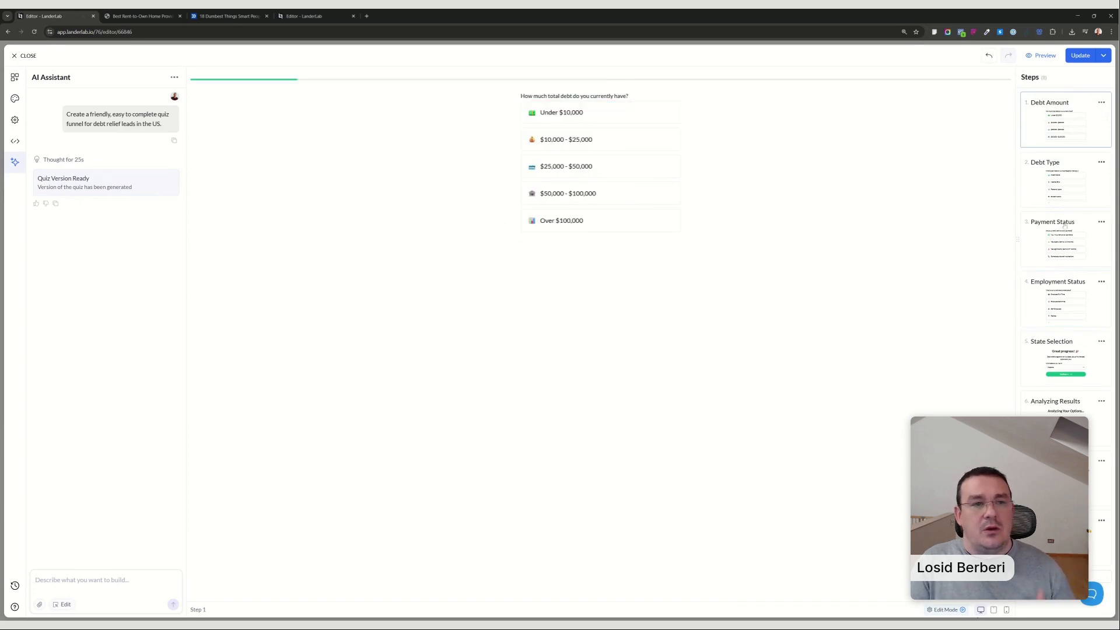
Review the remaining quiz steps from Debt Type to the thank-you page, including the state list, and return to Debt Amount.
left_click(1055, 189)
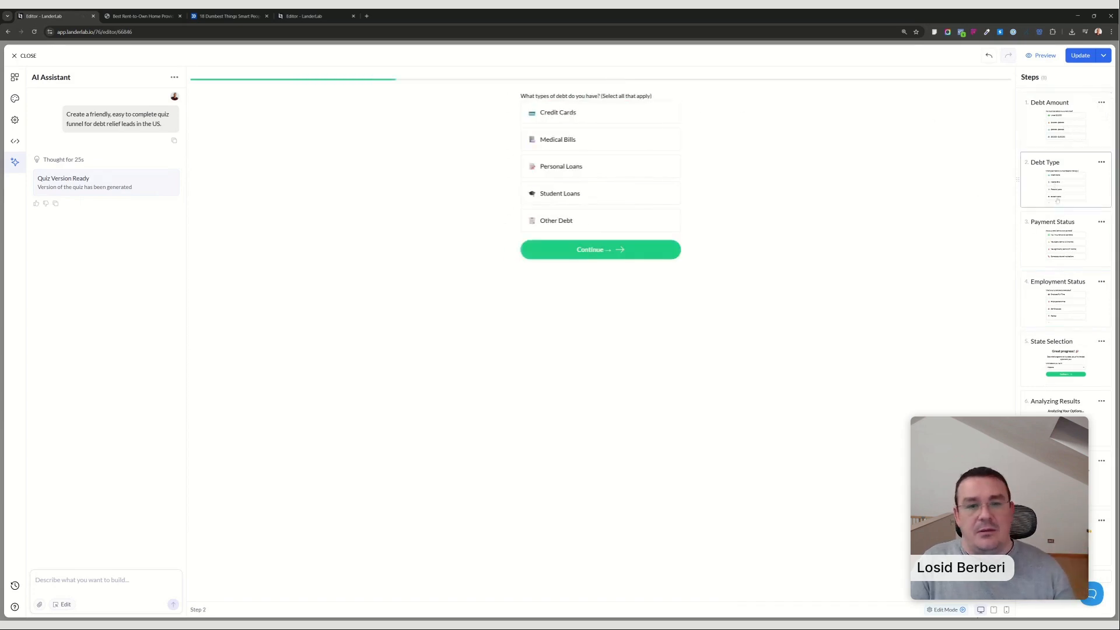
left_click(1065, 238)
left_click(1072, 310)
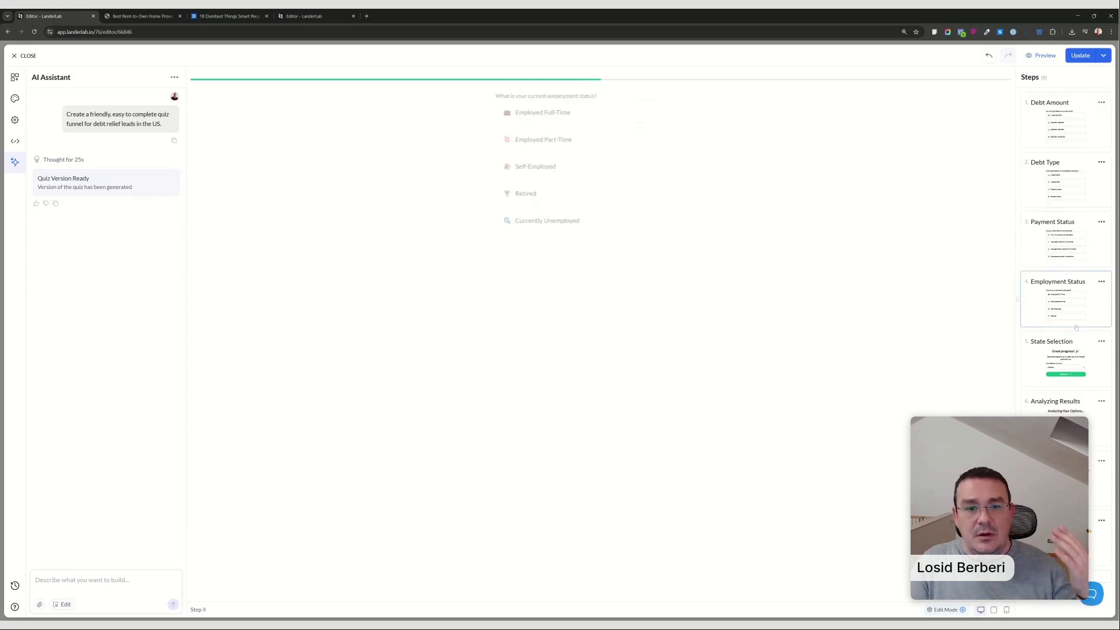
left_click(1070, 371)
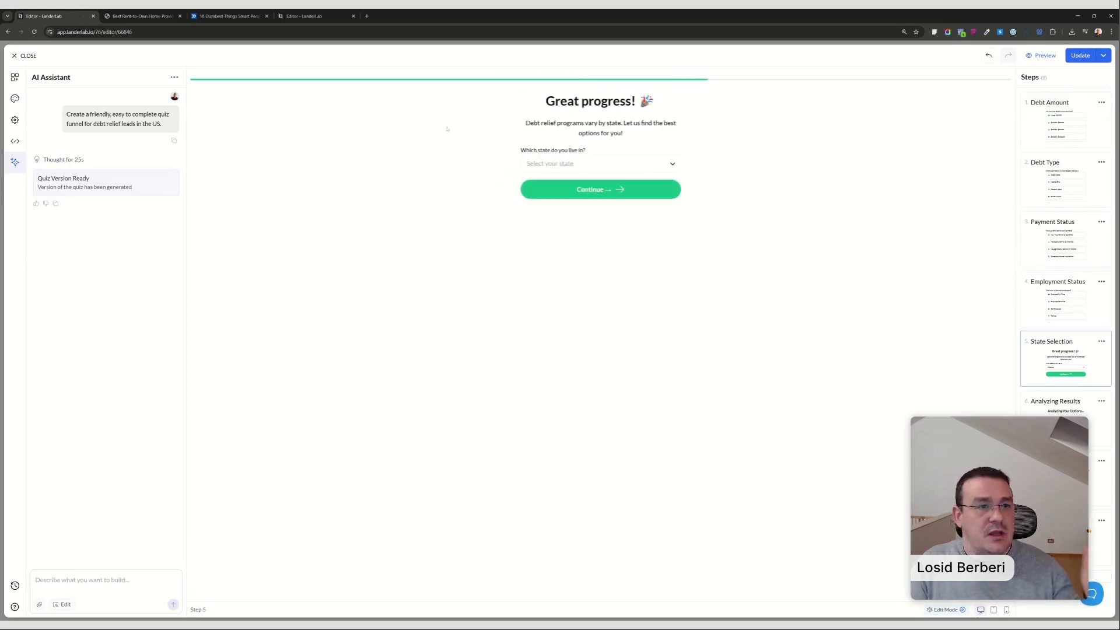
left_click(568, 164)
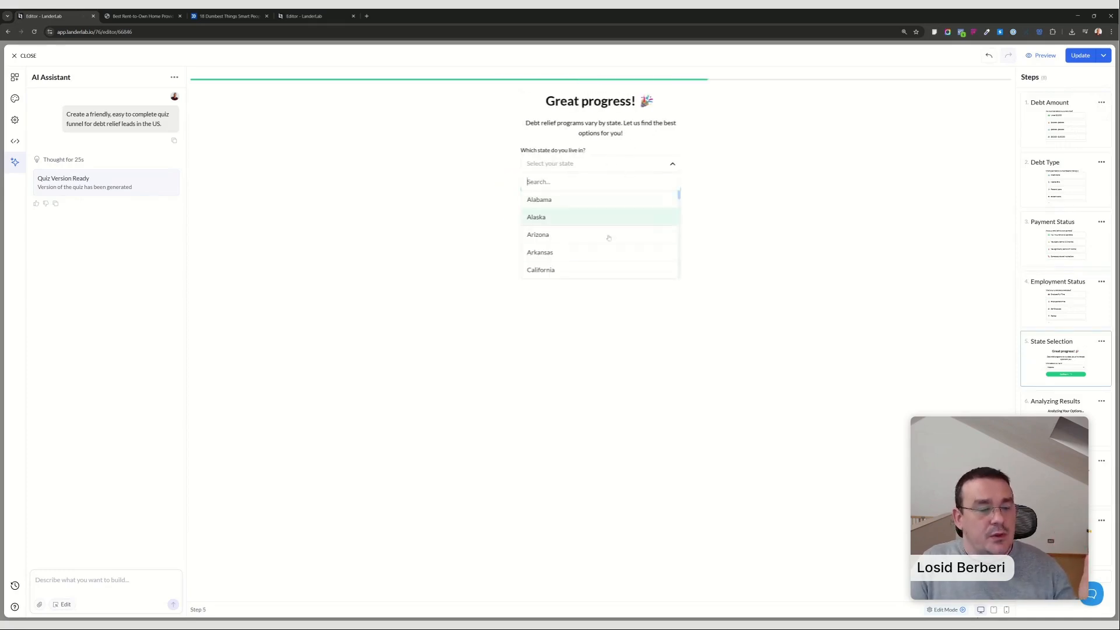
left_click(814, 198)
left_click(1093, 430)
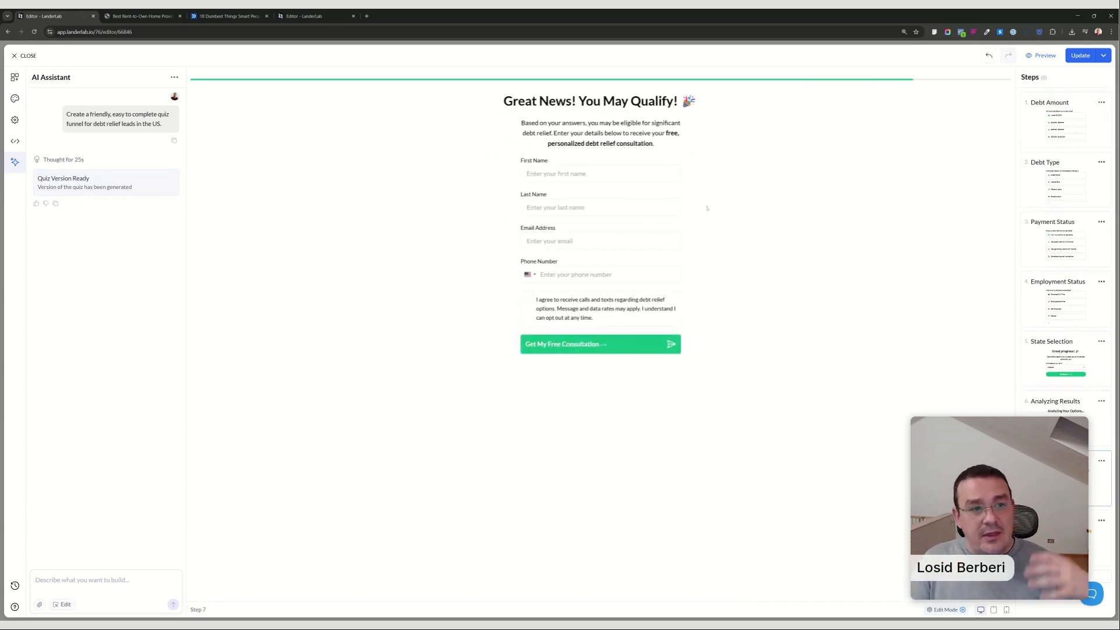
left_click(1066, 537)
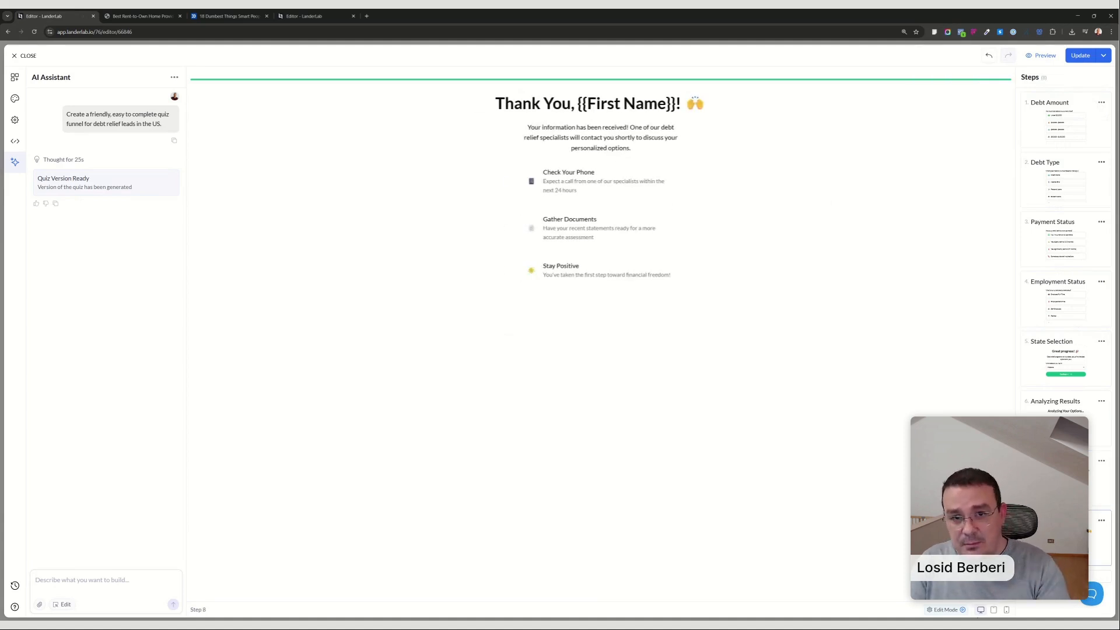
left_click(1042, 118)
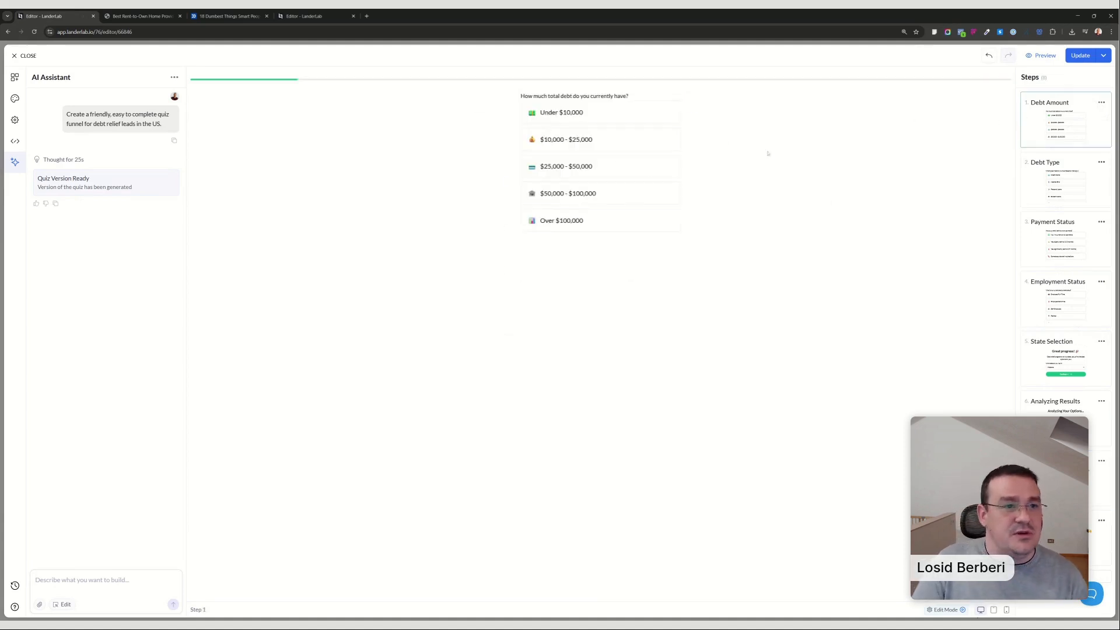
Apply the multiple choice design with solid green default and selected buttons to the quiz.
left_click(14, 98)
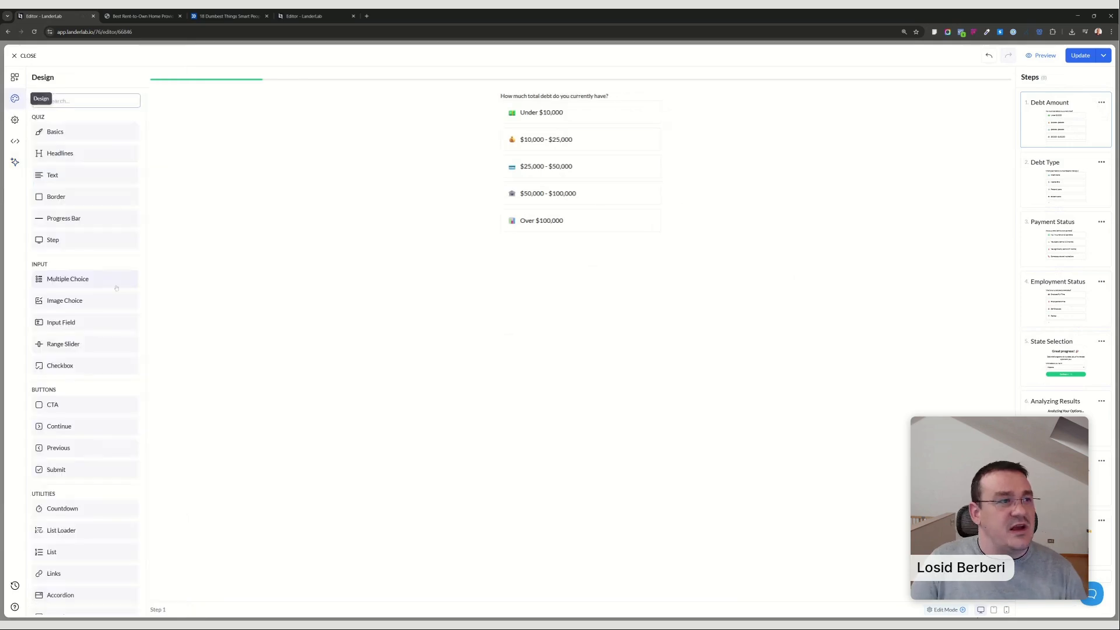
left_click(74, 284)
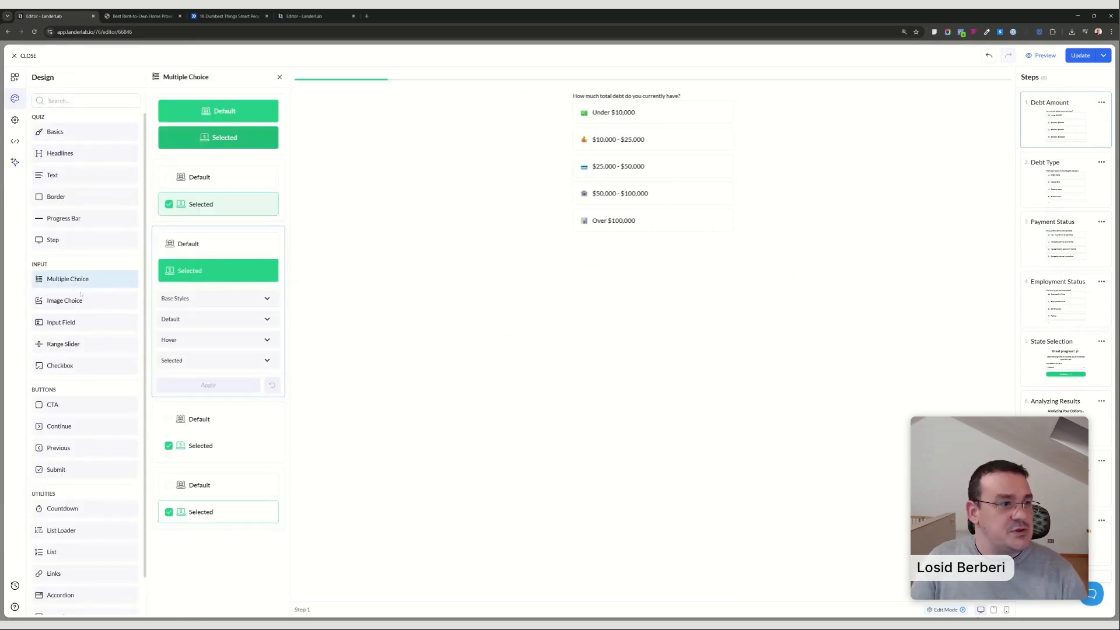
left_click(233, 119)
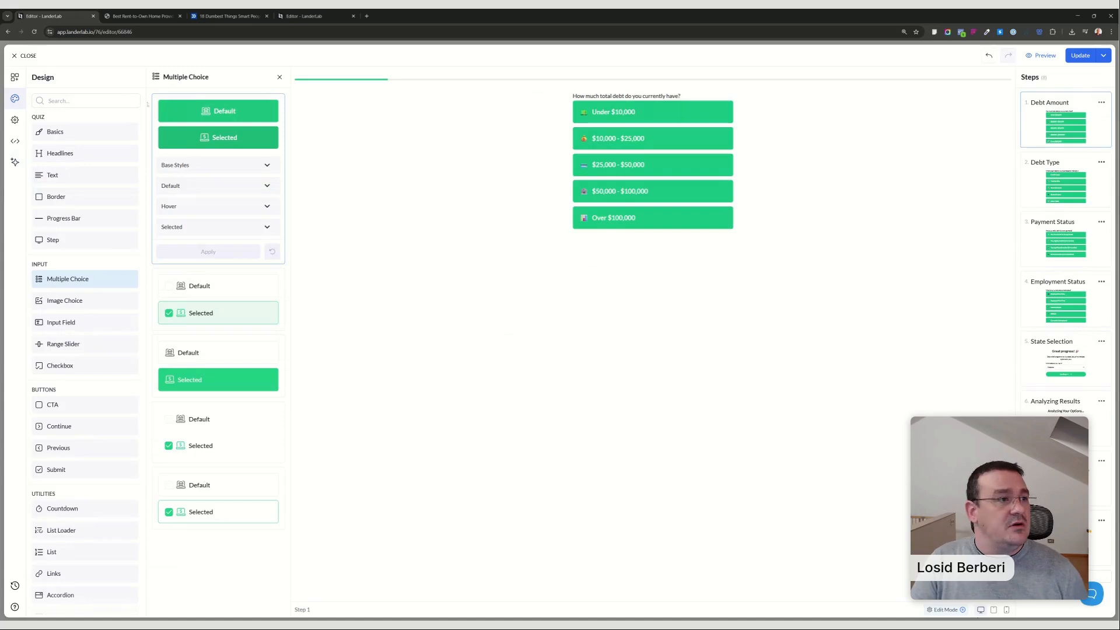
Change the quiz's primary color in the basic design colors to the muted green #4CB996.
left_click(58, 132)
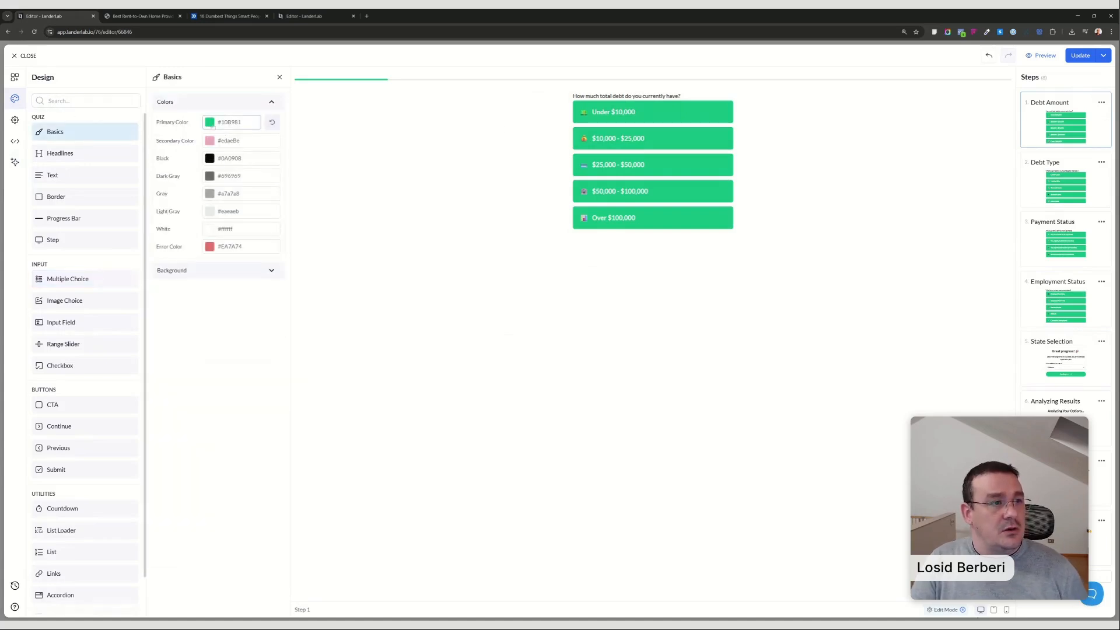
left_click(232, 122)
mouse_move(226, 189)
left_mouse_down()
mouse_move(192, 159)
mouse_move(241, 156)
left_mouse_up()
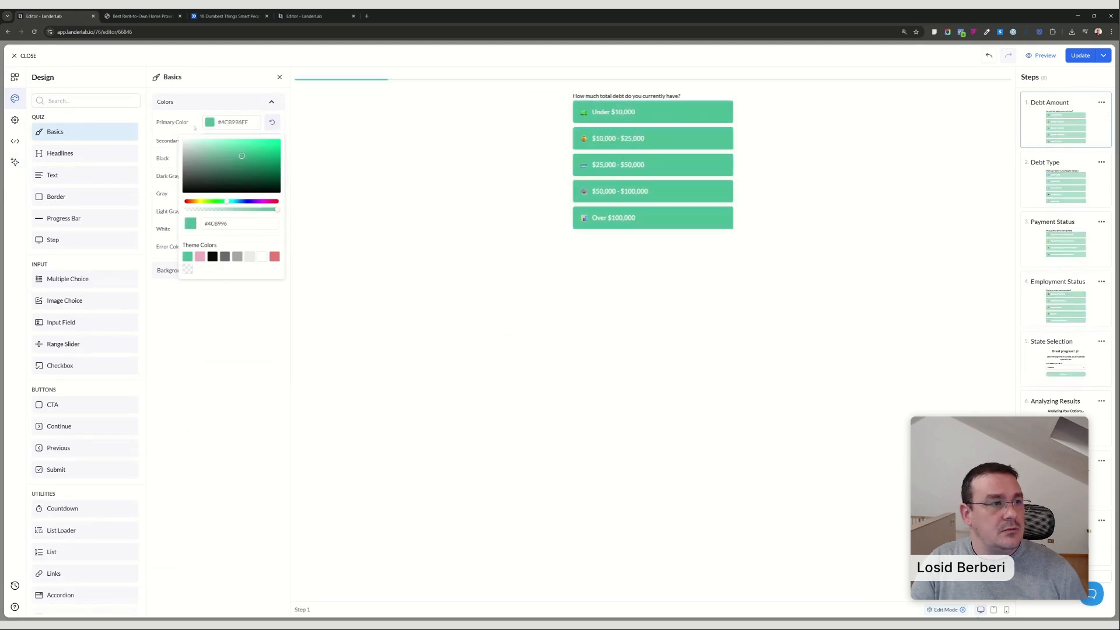
Save the quiz to the landing page and copy the blue #2563EB from the third testimonial's initials badge.
left_click(258, 73)
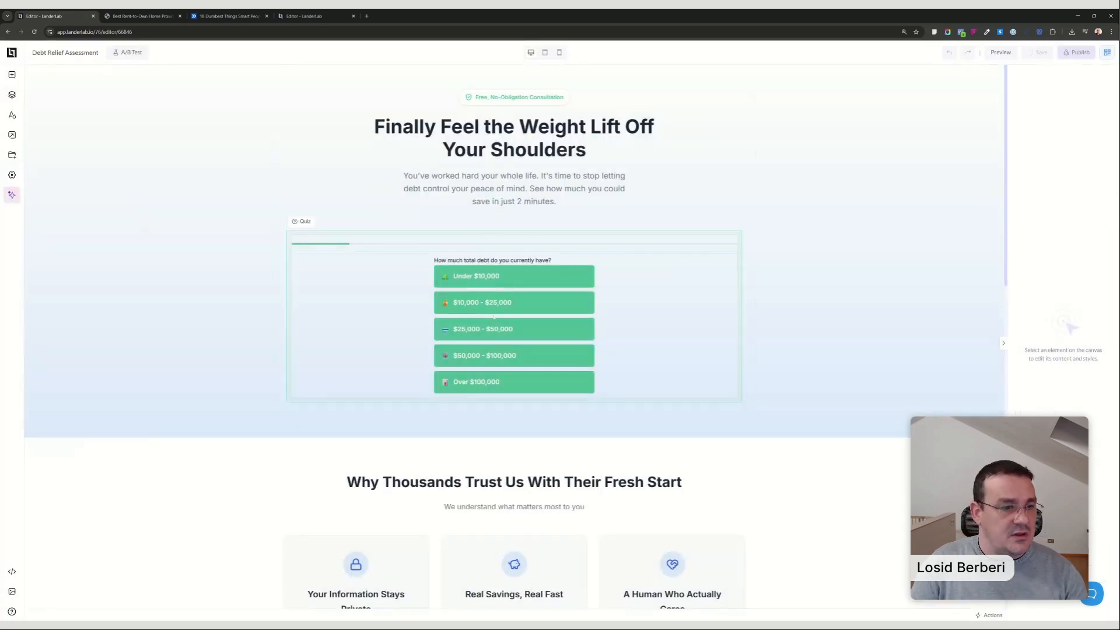
scroll(481, 366, "down", 3)
scroll(482, 365, "down", 9)
scroll(482, 365, "up", 5)
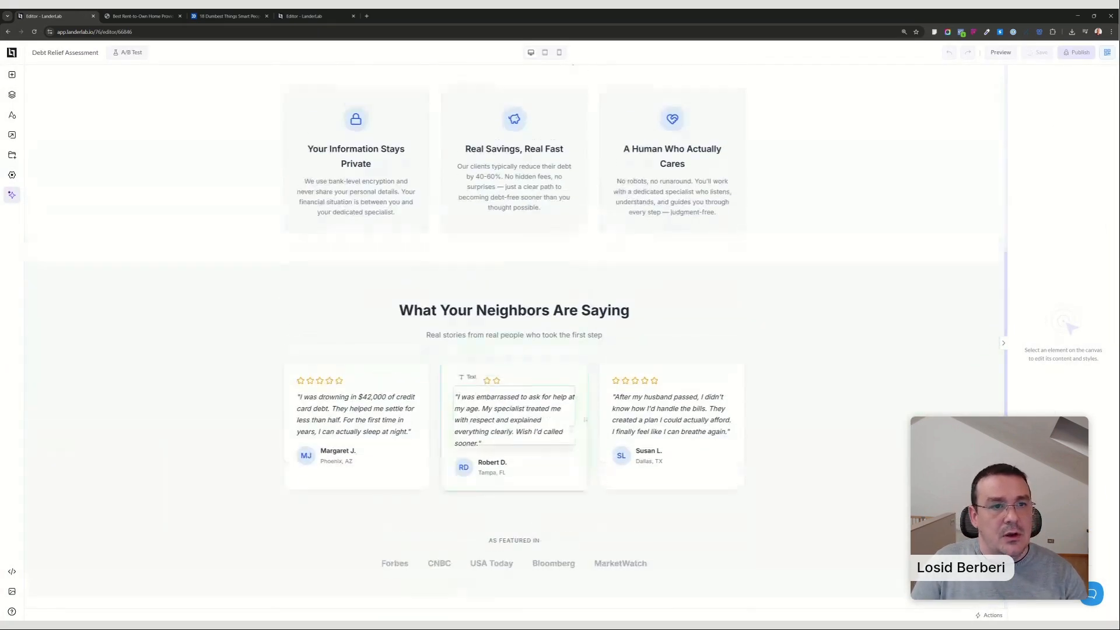
left_click(673, 126)
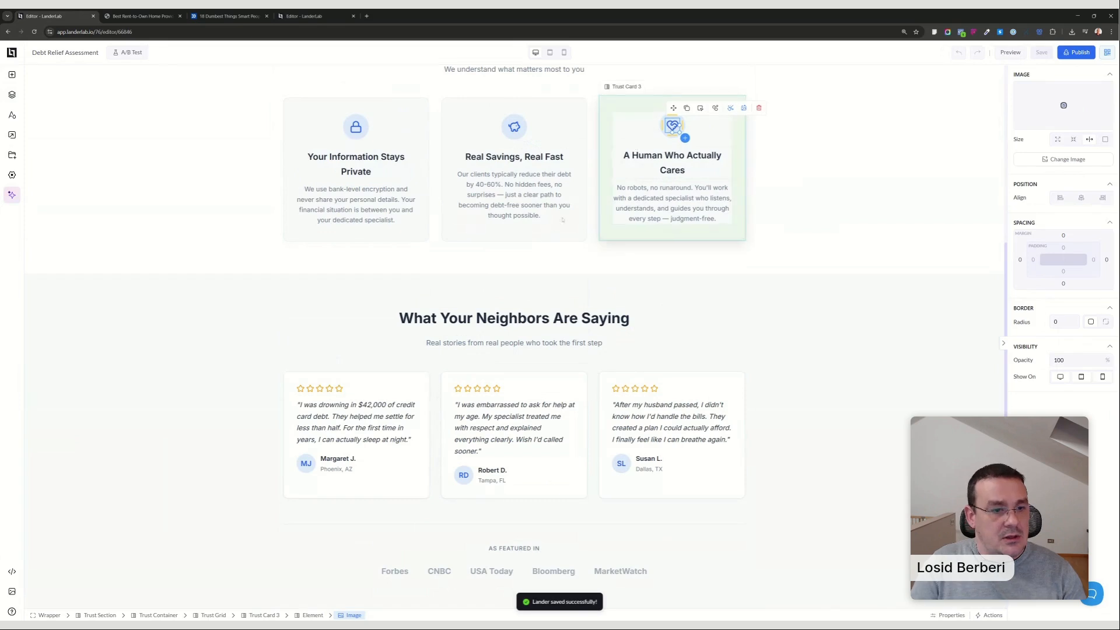
left_click(622, 463)
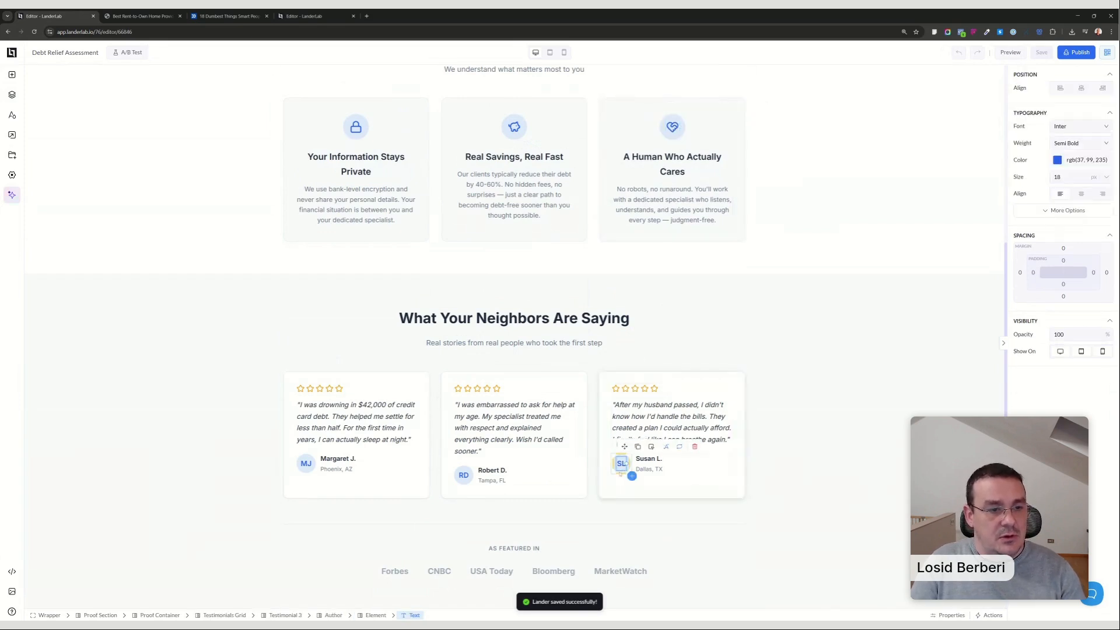
left_click(622, 463)
left_click(1057, 304)
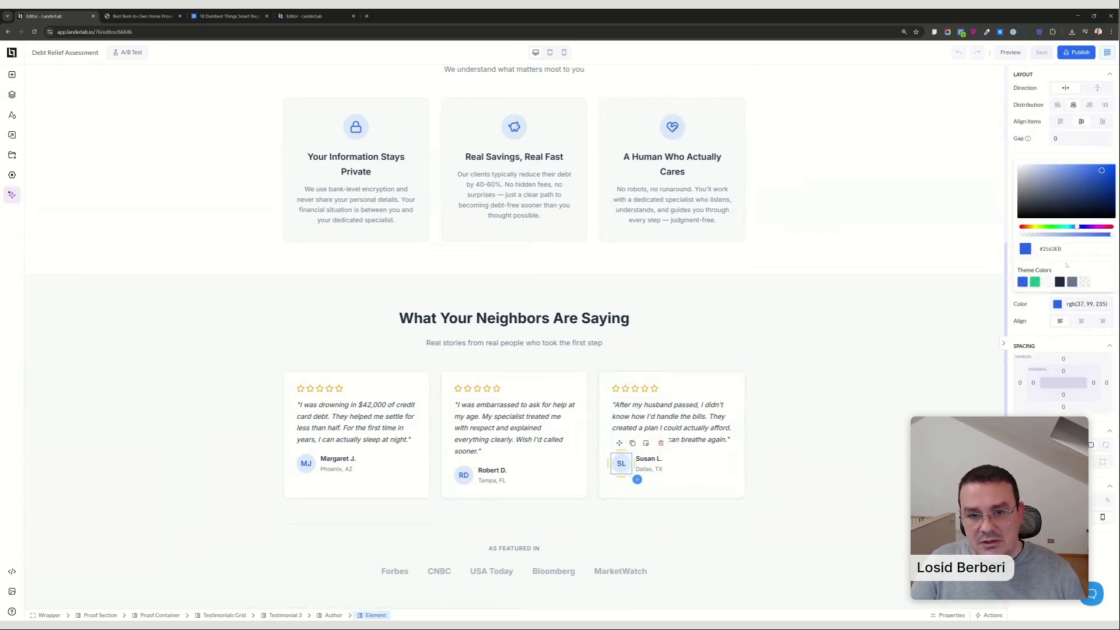
double_click(1051, 248)
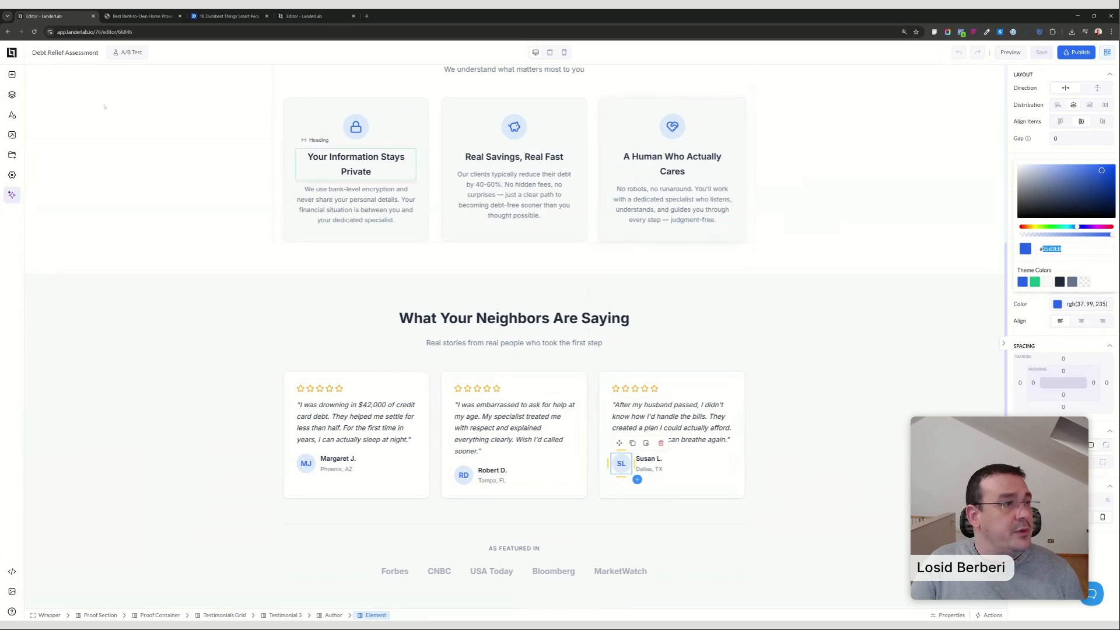
Reopen the hero quiz for editing and set its primary color in the basic design colors to #2563EB.
scroll(525, 291, "up", 8)
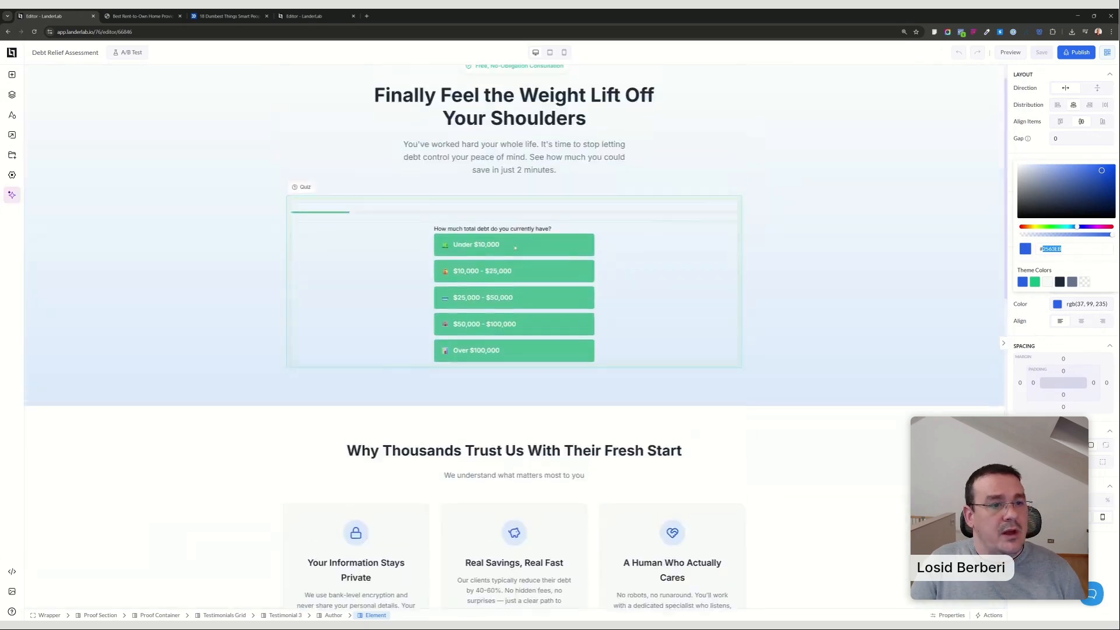
left_click(553, 299)
double_click(553, 299)
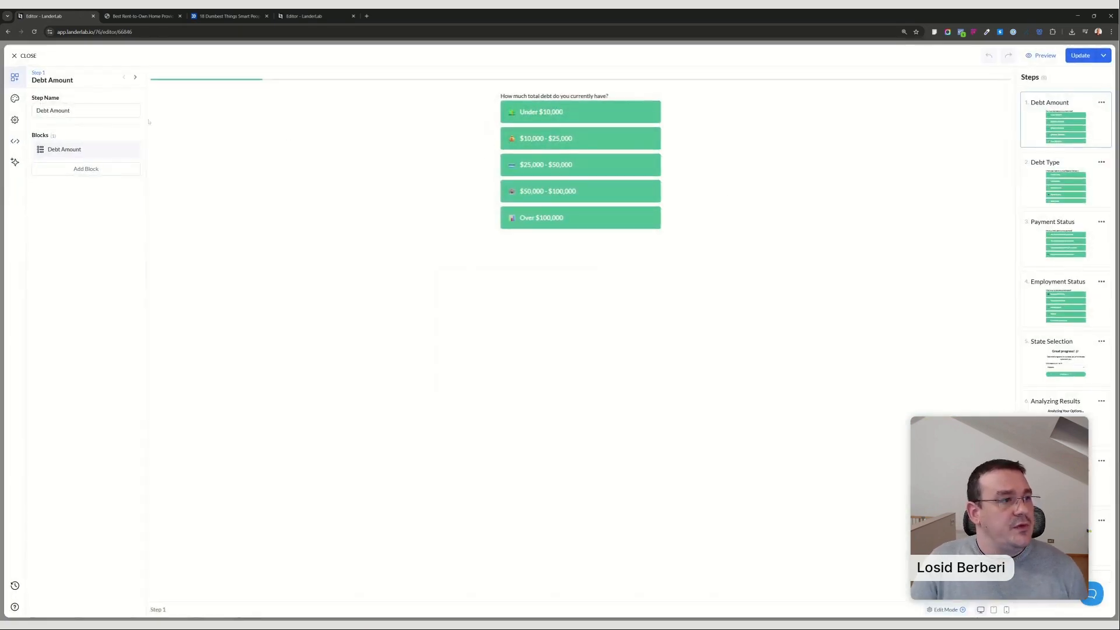
left_click(15, 98)
left_click(74, 129)
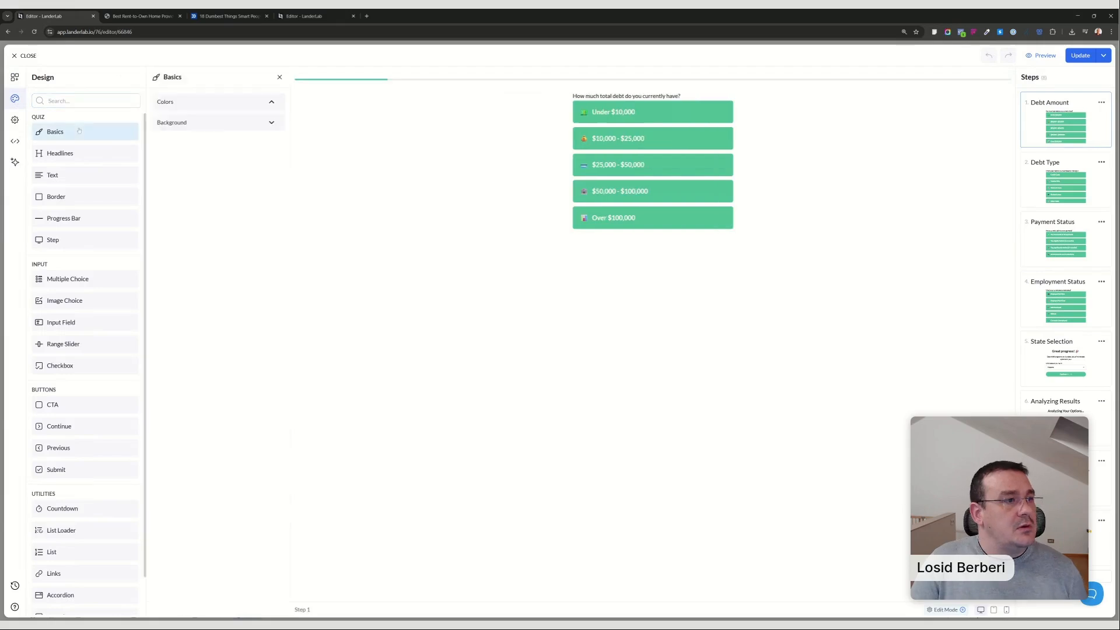
left_click(234, 122)
double_click(226, 223)
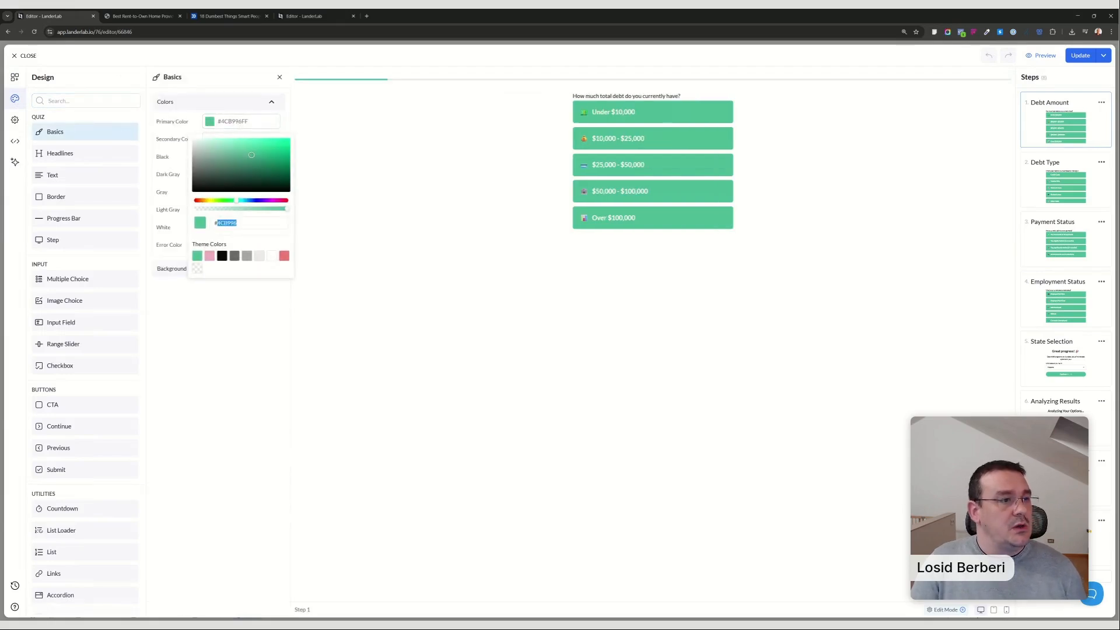
type("#2563EB")
left_click(351, 223)
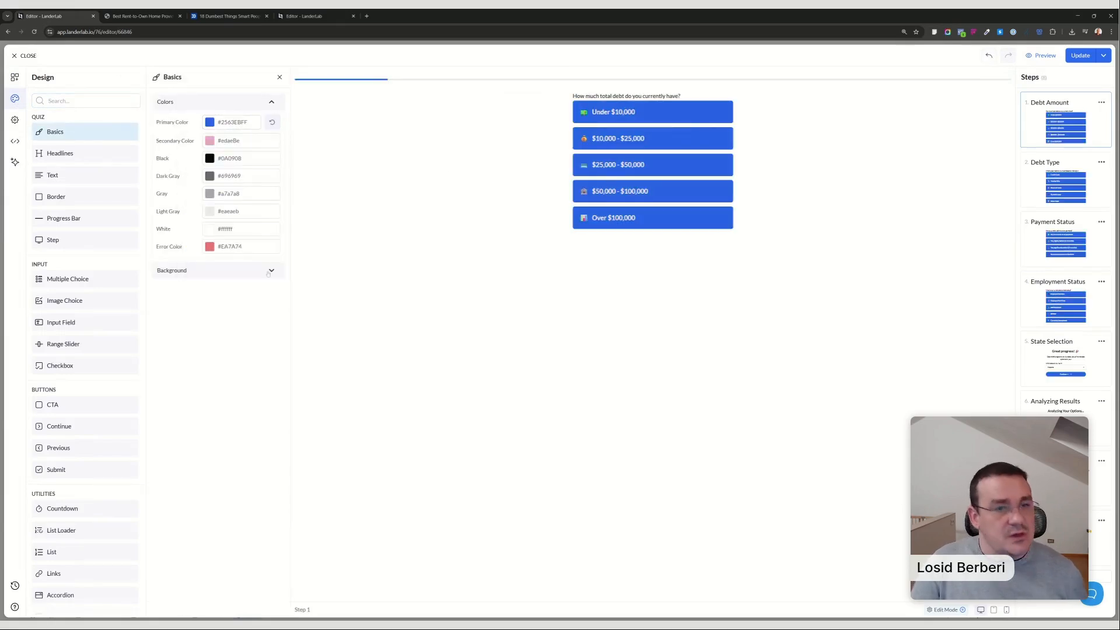
Center-align the label and option text of the Debt Amount question.
left_click(687, 128)
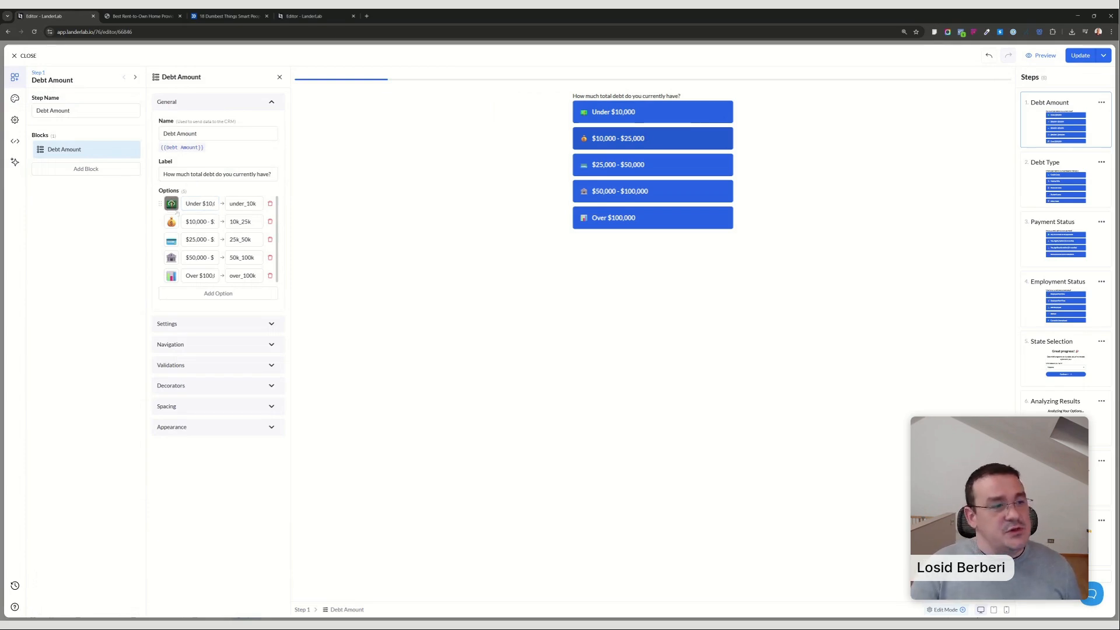
left_click(212, 427)
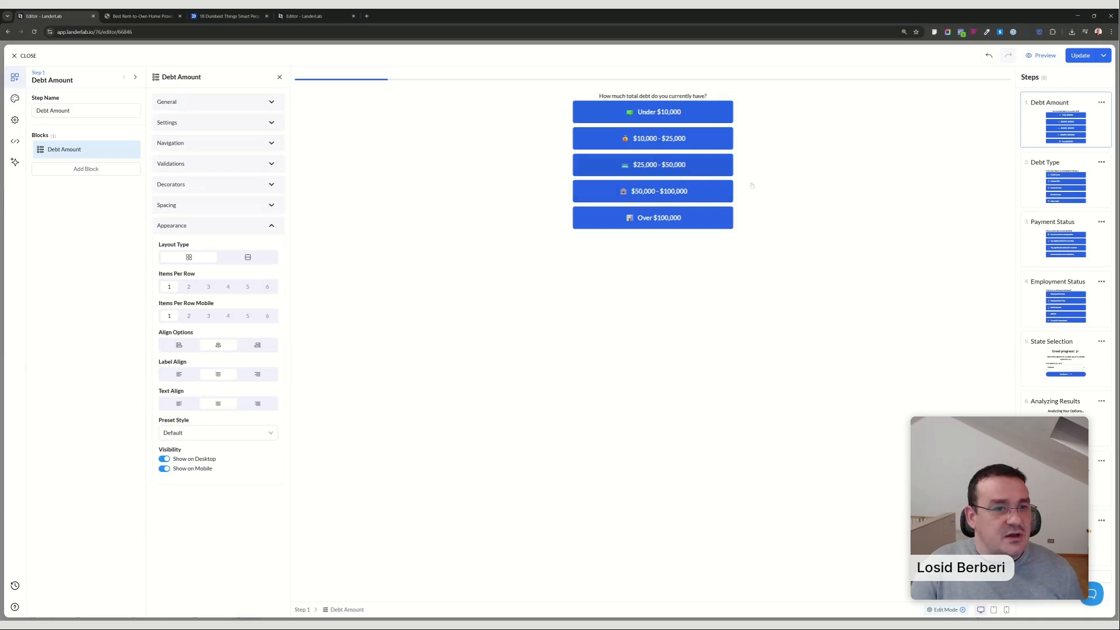
Examine the verification settings of the email and phone number fields in the Contact Information step.
left_click(1062, 478)
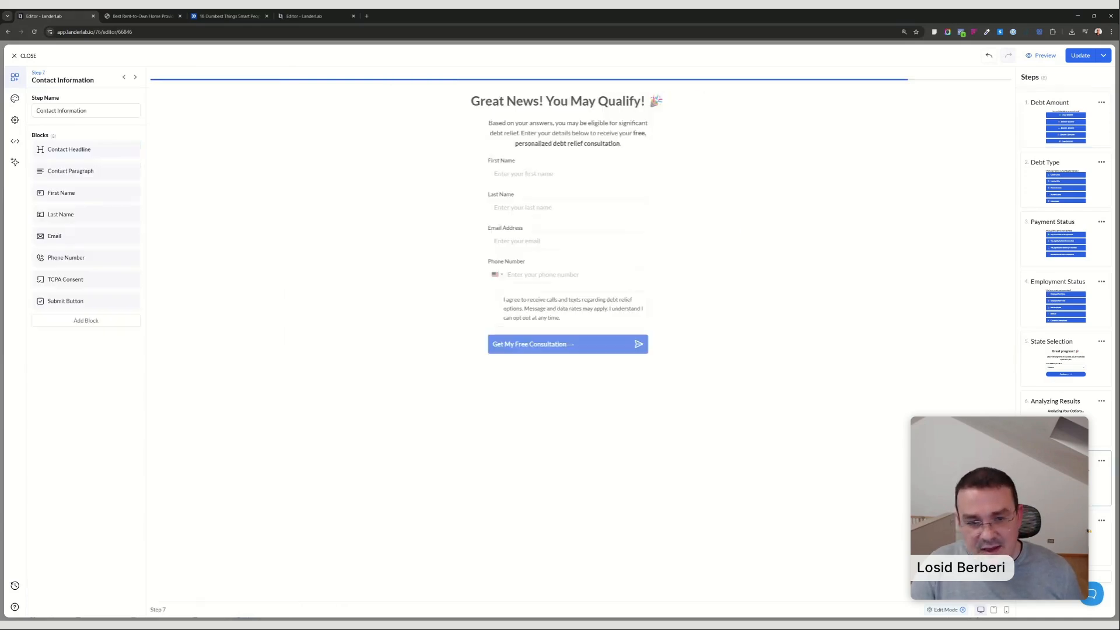
left_click(544, 241)
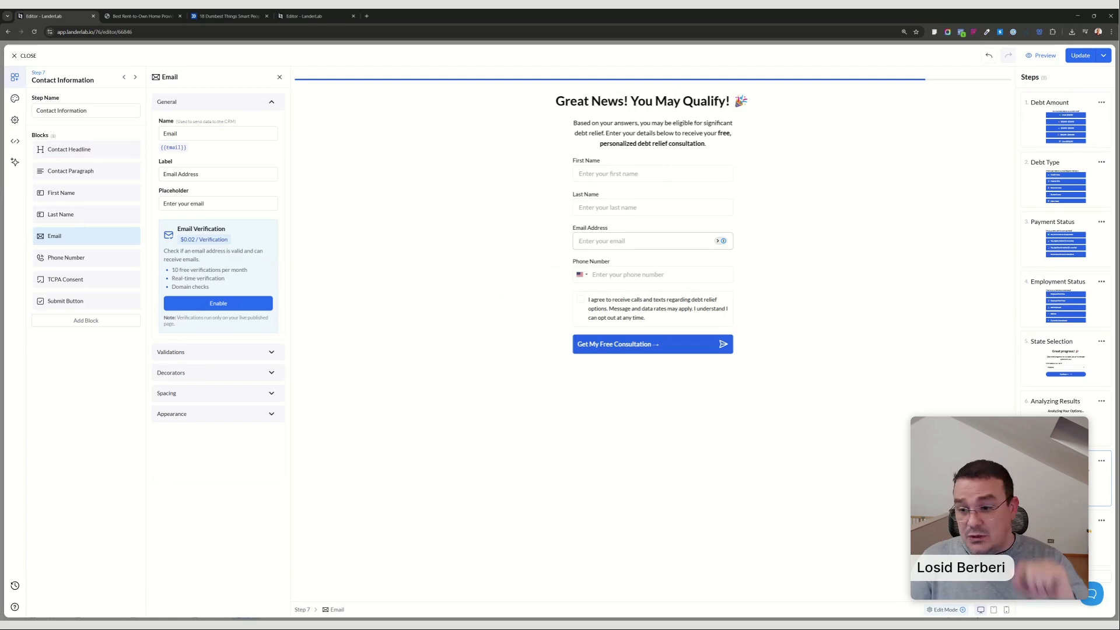
left_click(652, 274)
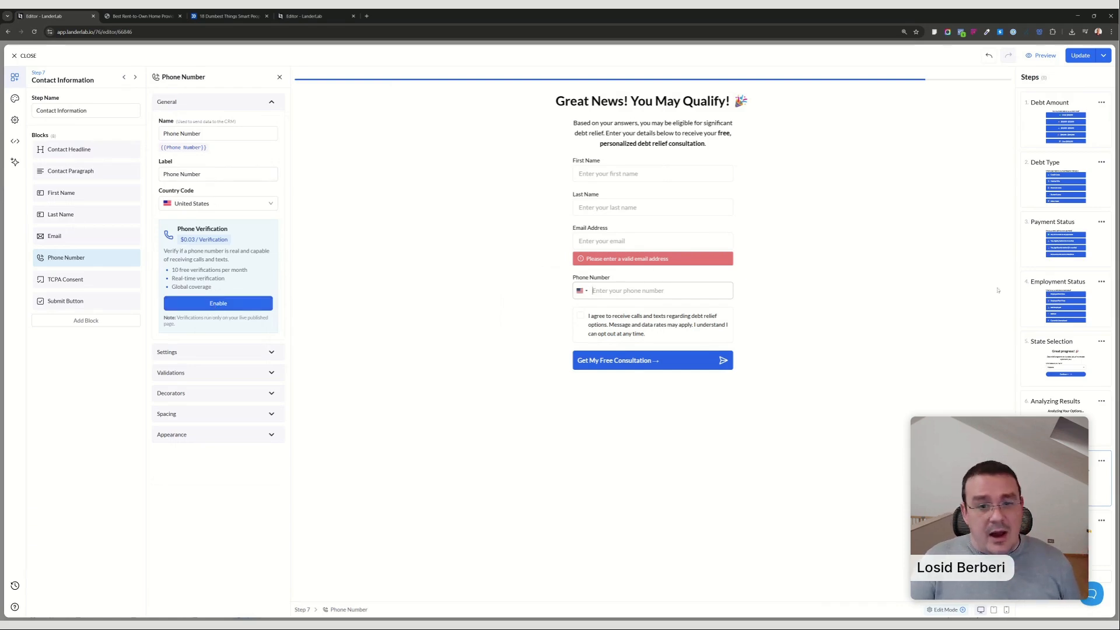
Try Next Step navigation on the Debt Amount question and set it back to Conditional.
left_click(1071, 199)
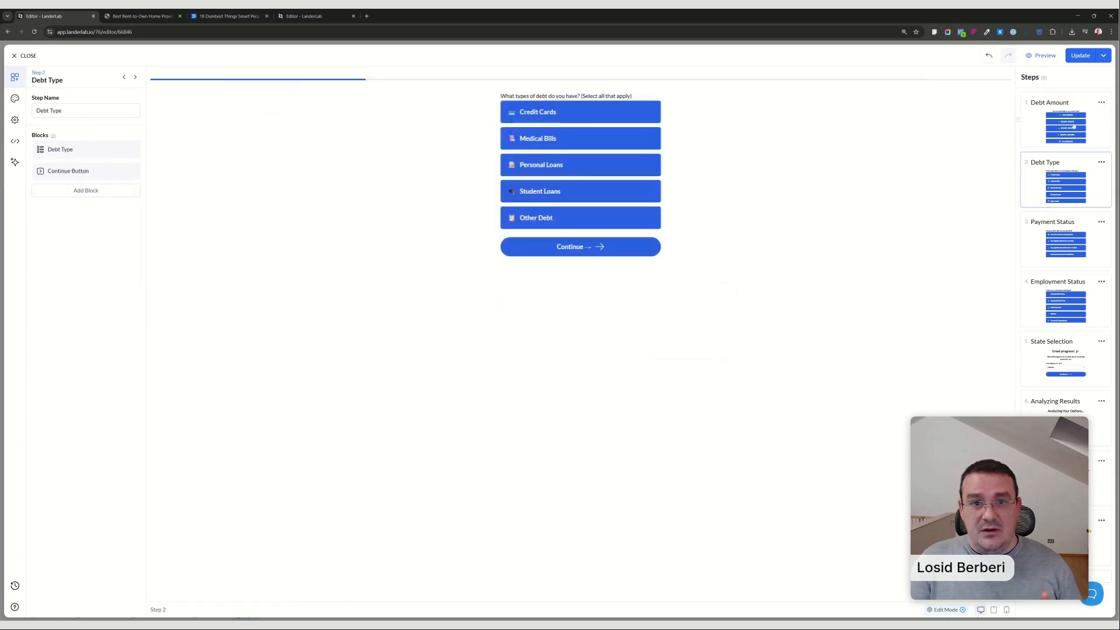
left_click(1071, 132)
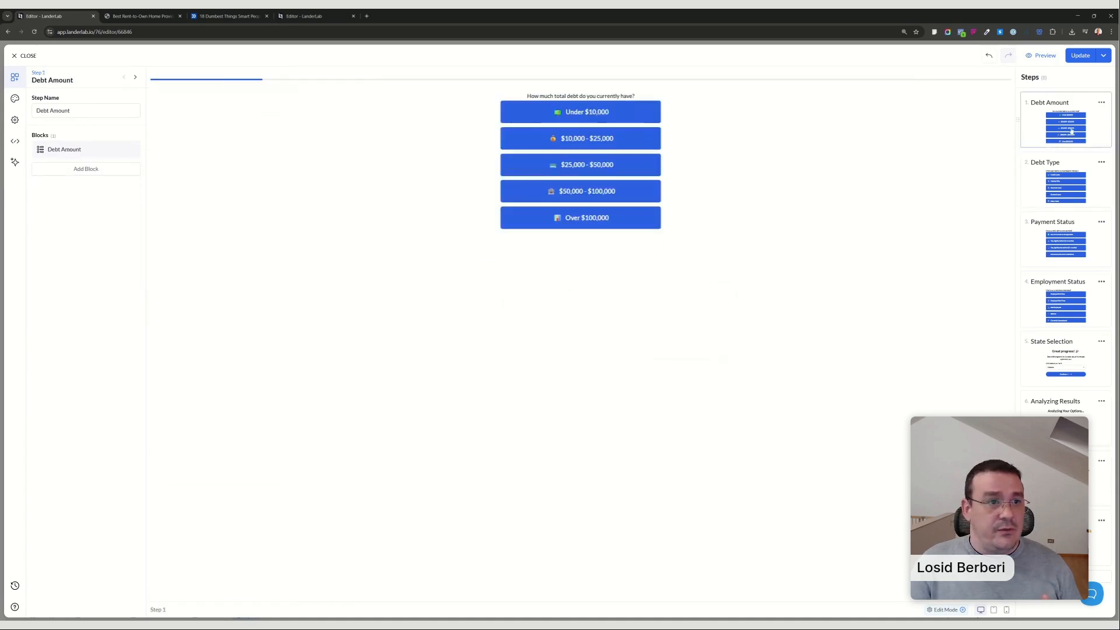
left_click(603, 117)
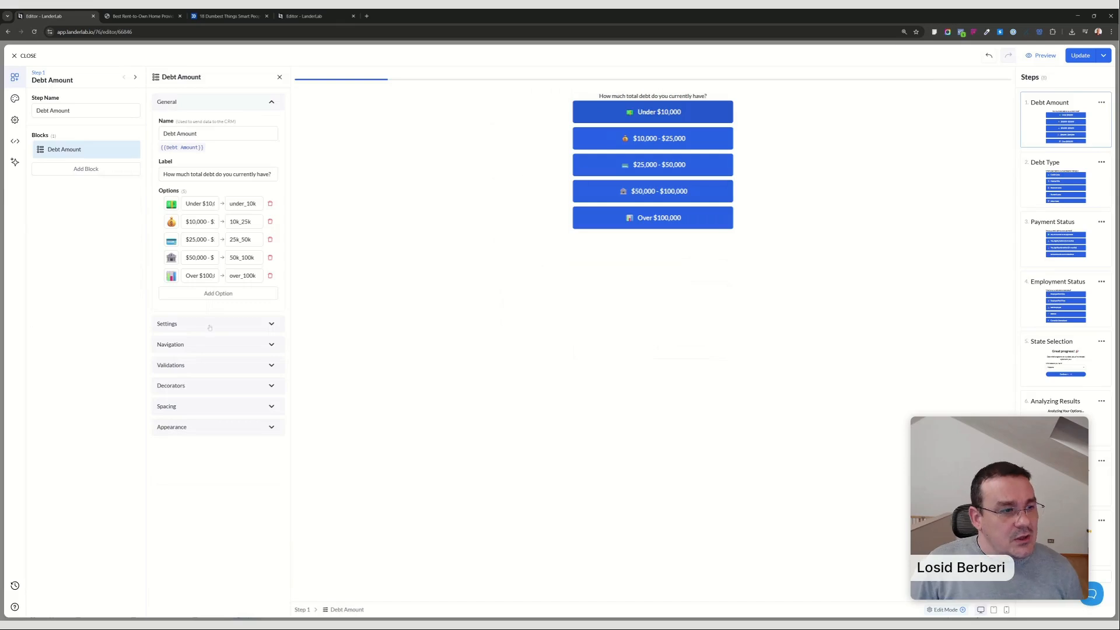
left_click(210, 348)
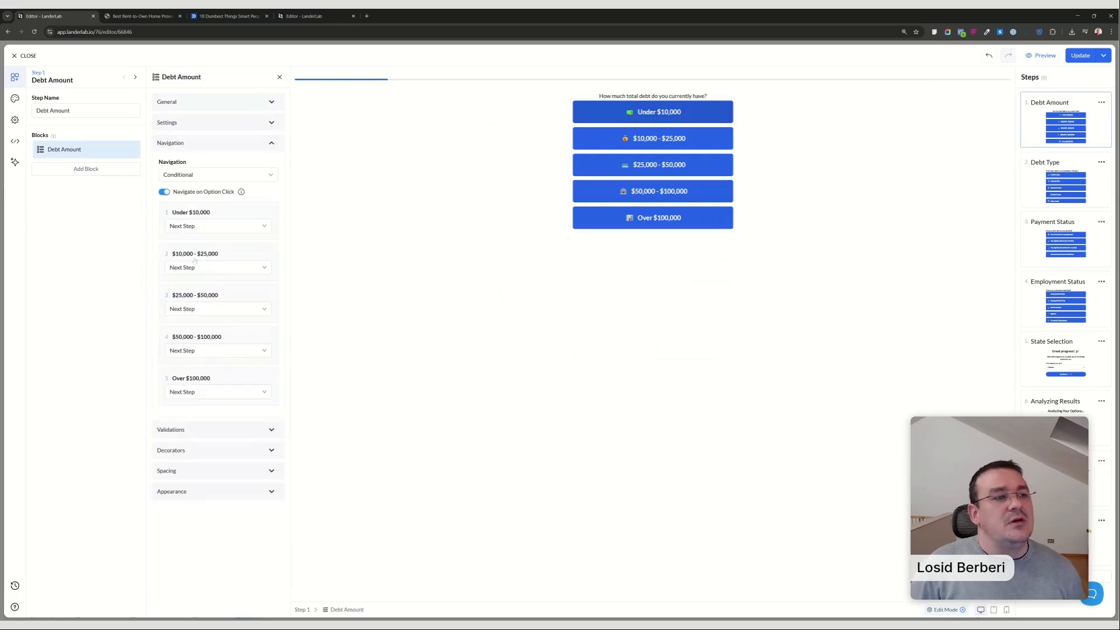
left_click(193, 174)
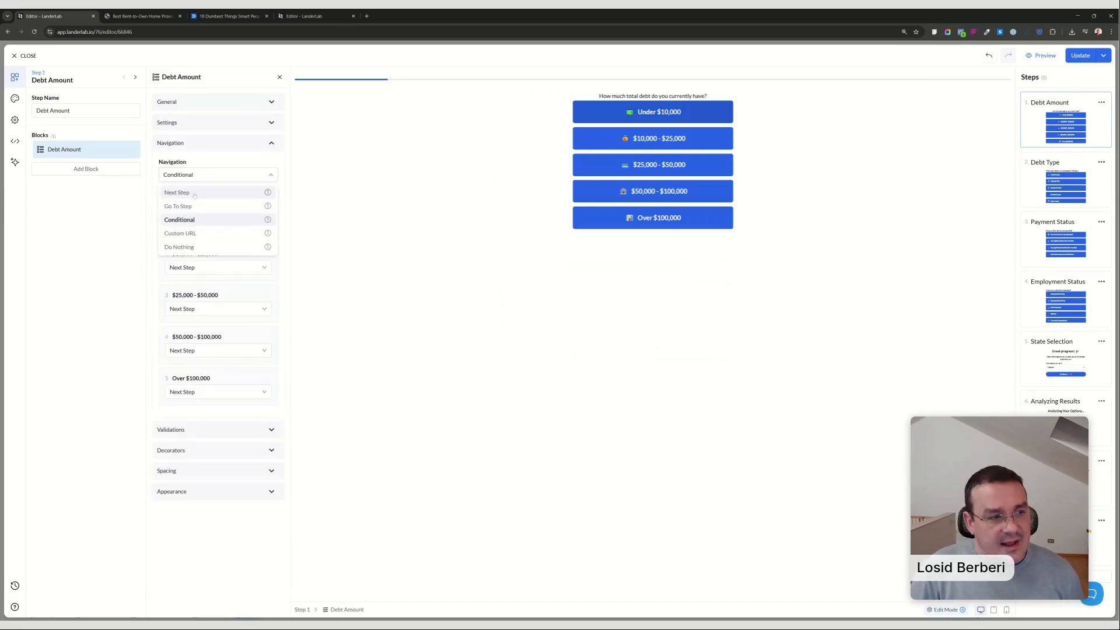
left_click(195, 193)
left_click(211, 175)
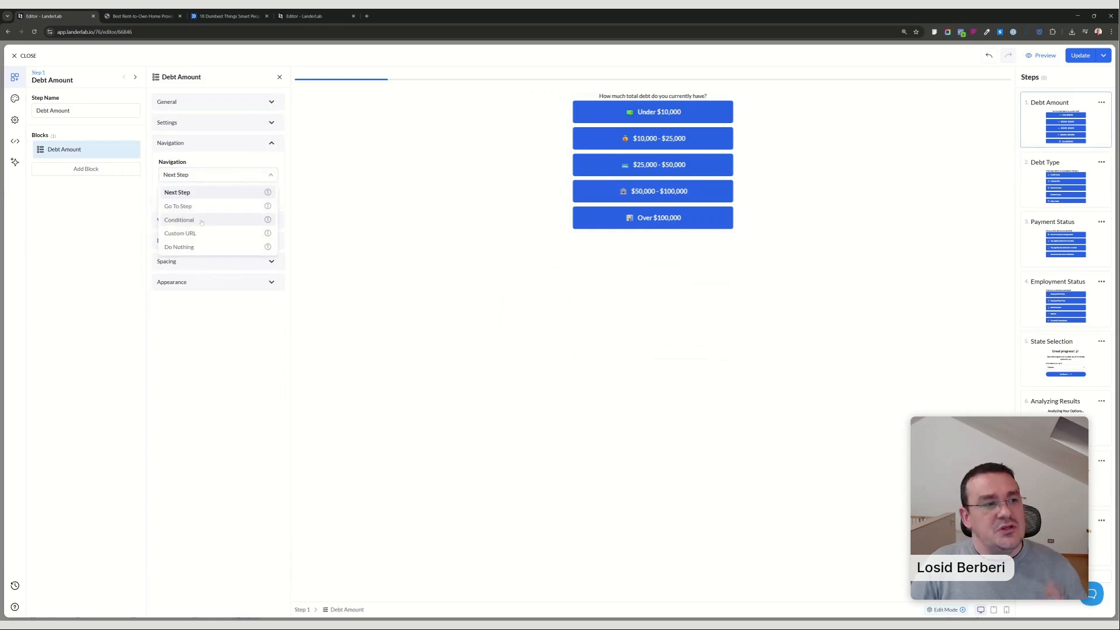
left_click(194, 219)
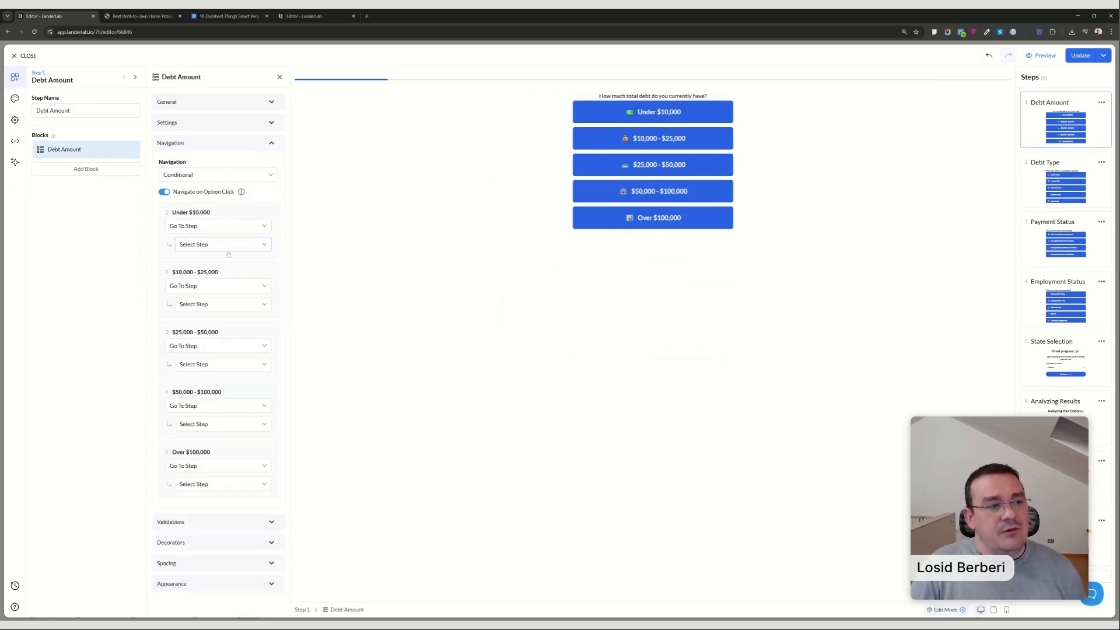
Send the Under $10,000 answer to a custom URL, using the rent-to-own-results page address from the other browser tab.
left_click(230, 247)
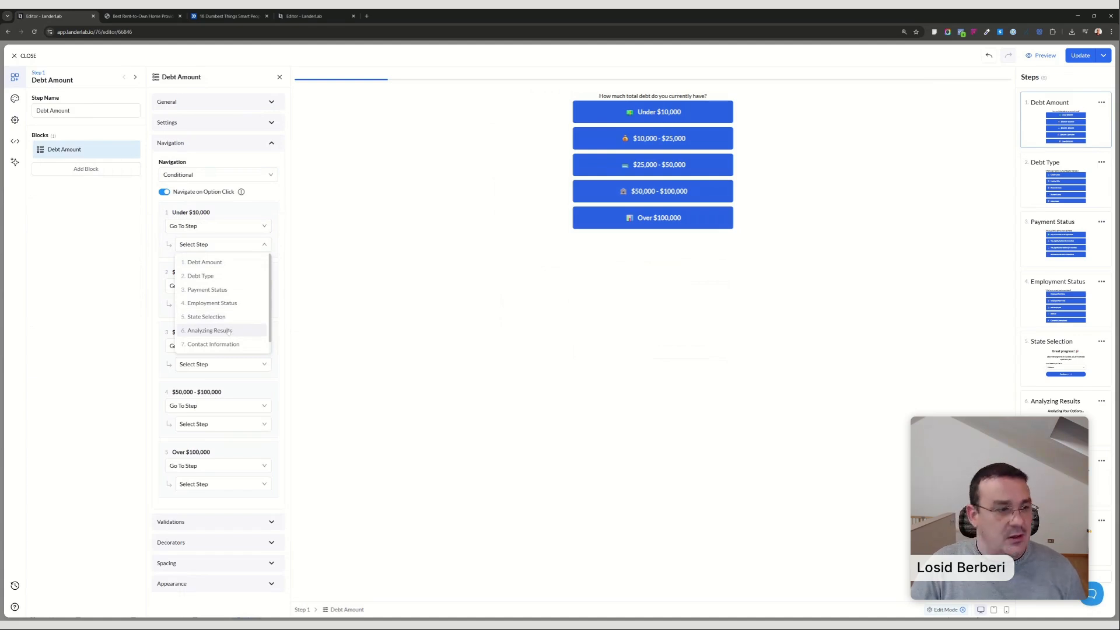
scroll(228, 294, "down", 1)
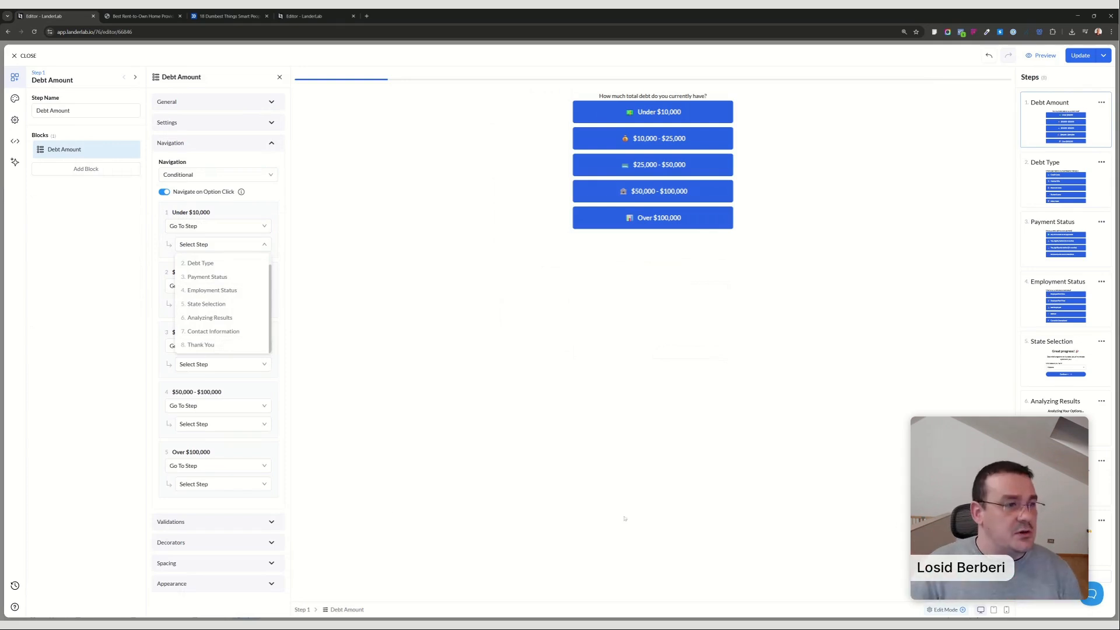
left_click(216, 226)
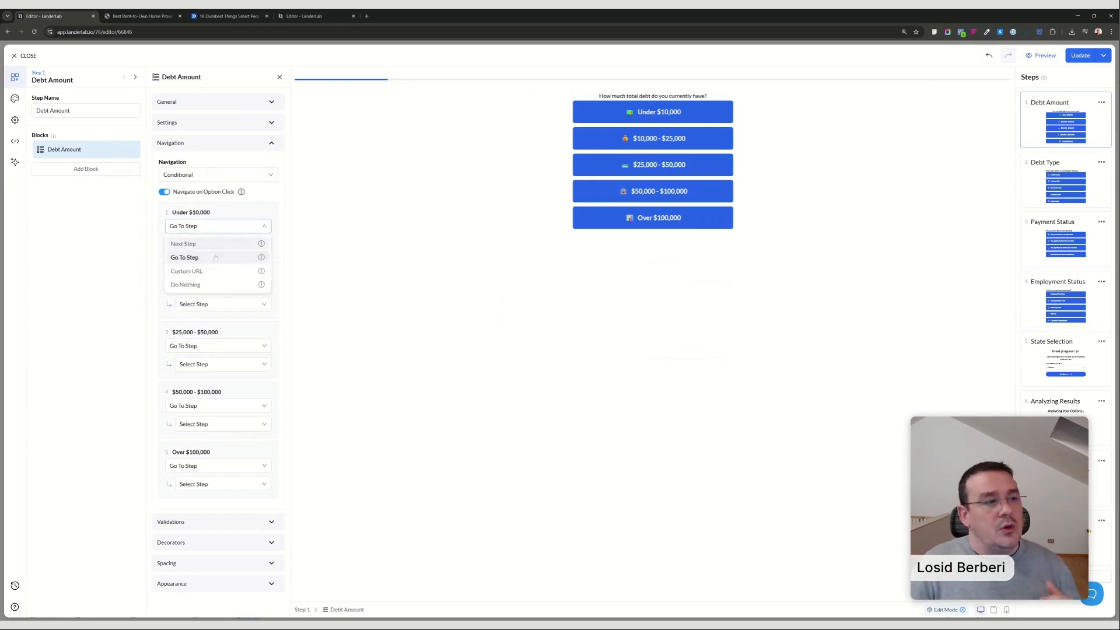
left_click(211, 273)
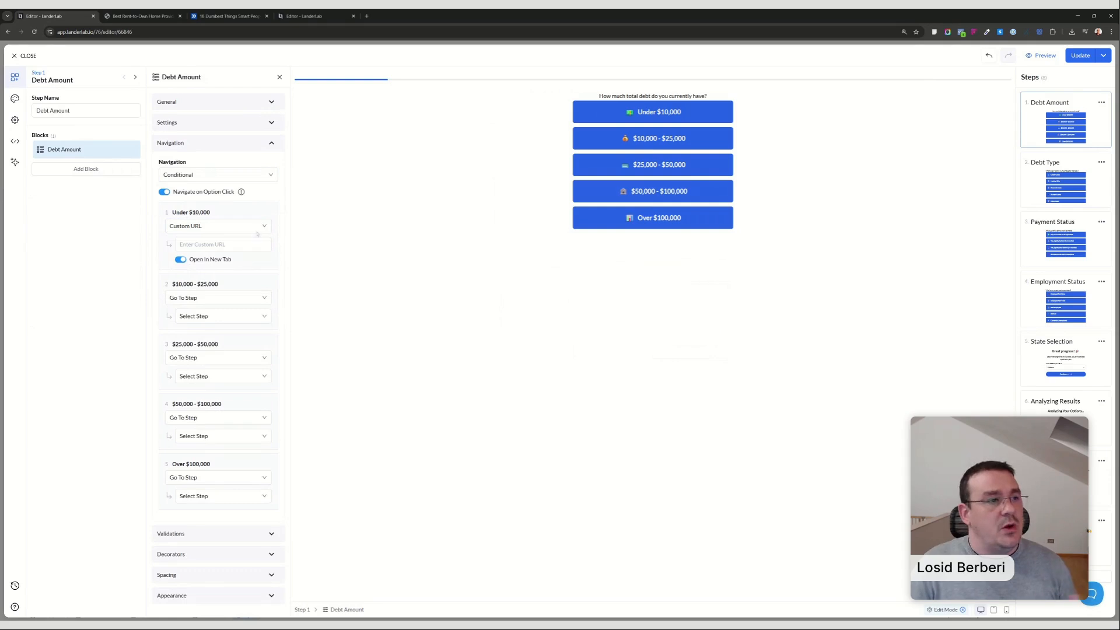
left_click(150, 15)
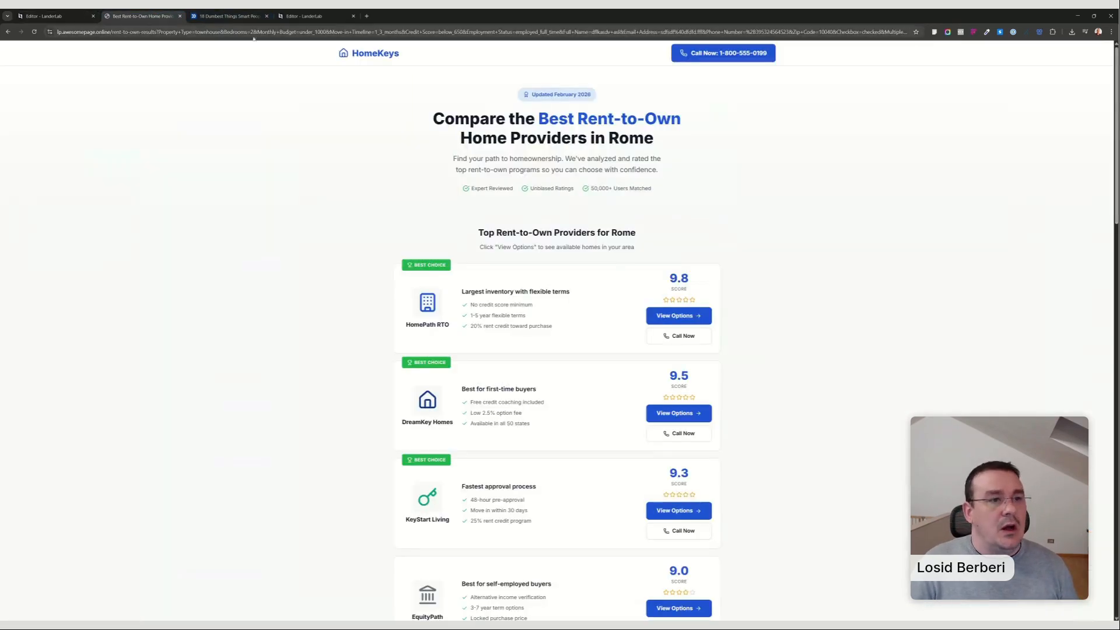
left_click(166, 32)
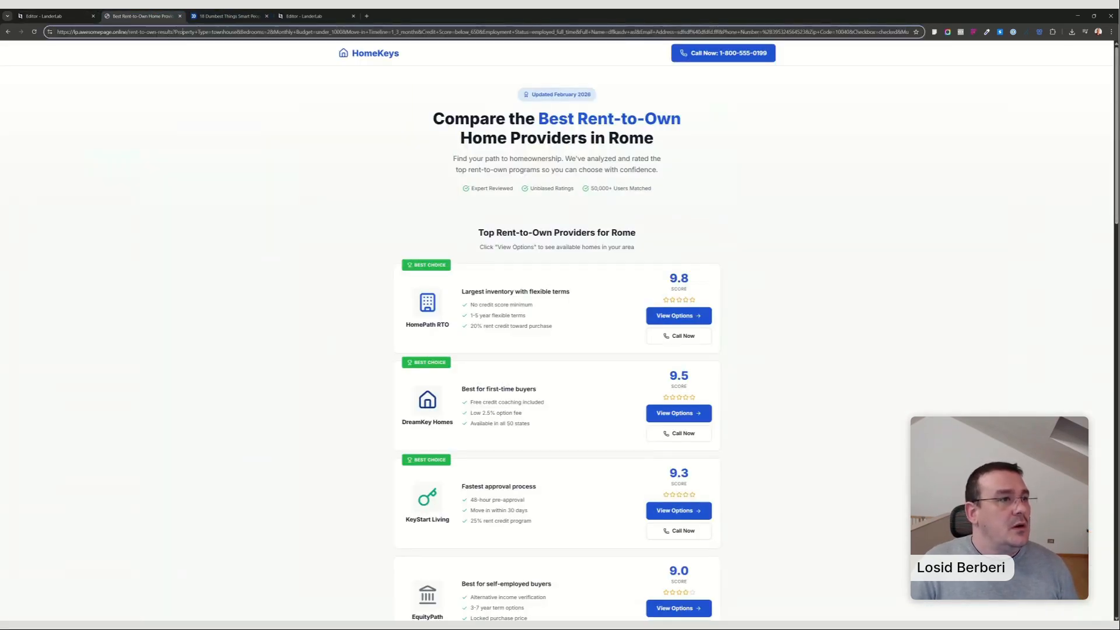
left_click(44, 16)
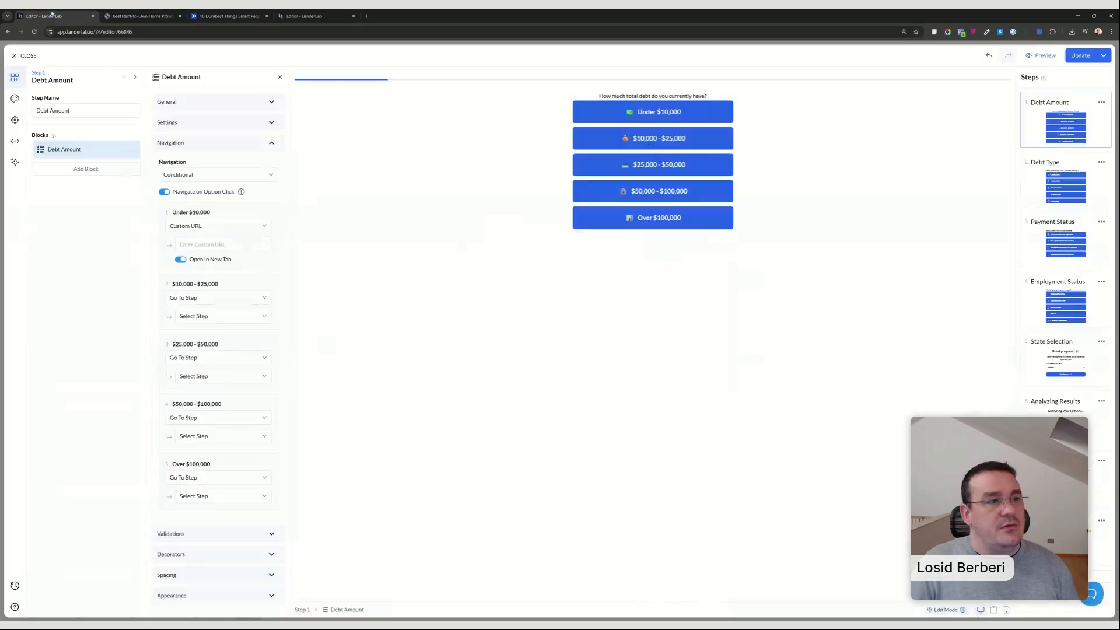
left_click(221, 244)
key("ctrl+v")
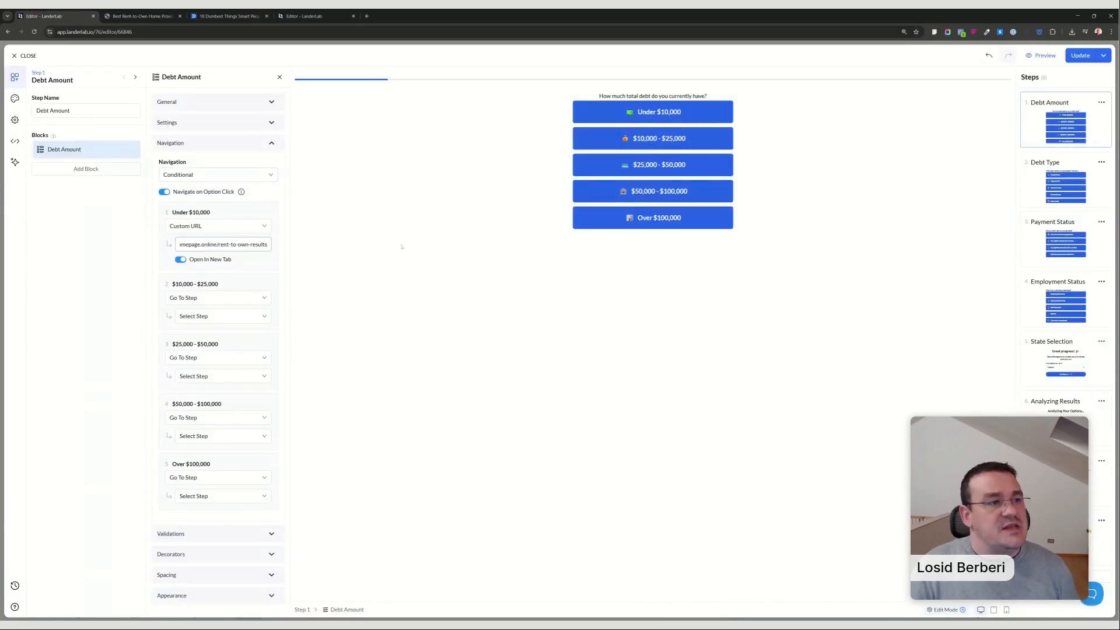
Delete the State Selection step and update the quiz on the landing page.
left_click(1062, 360)
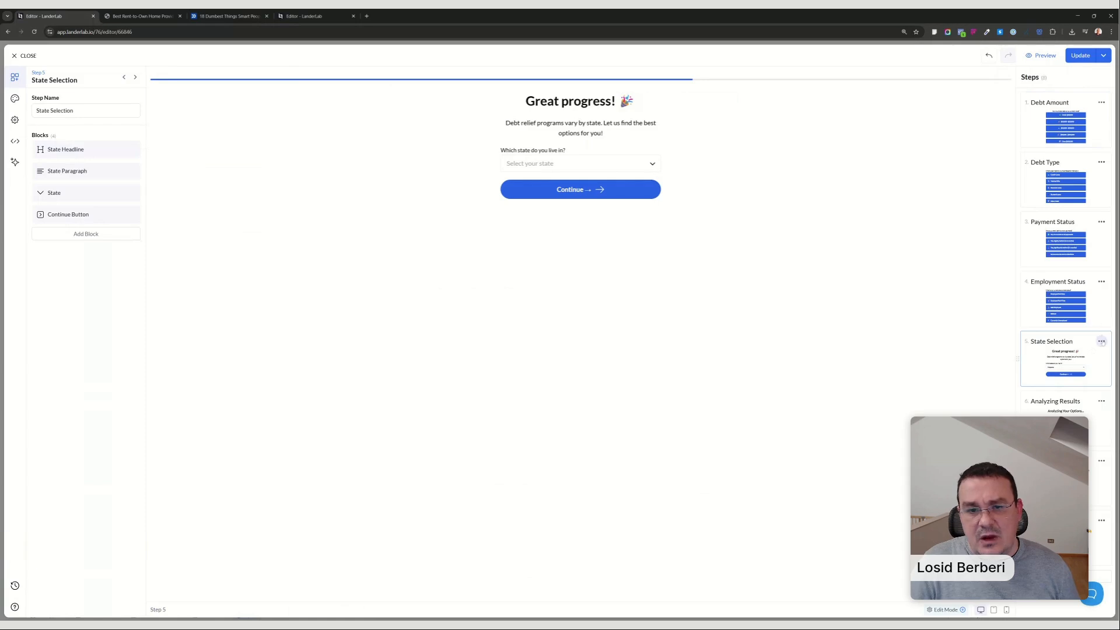
left_click(1102, 341)
left_click(1076, 376)
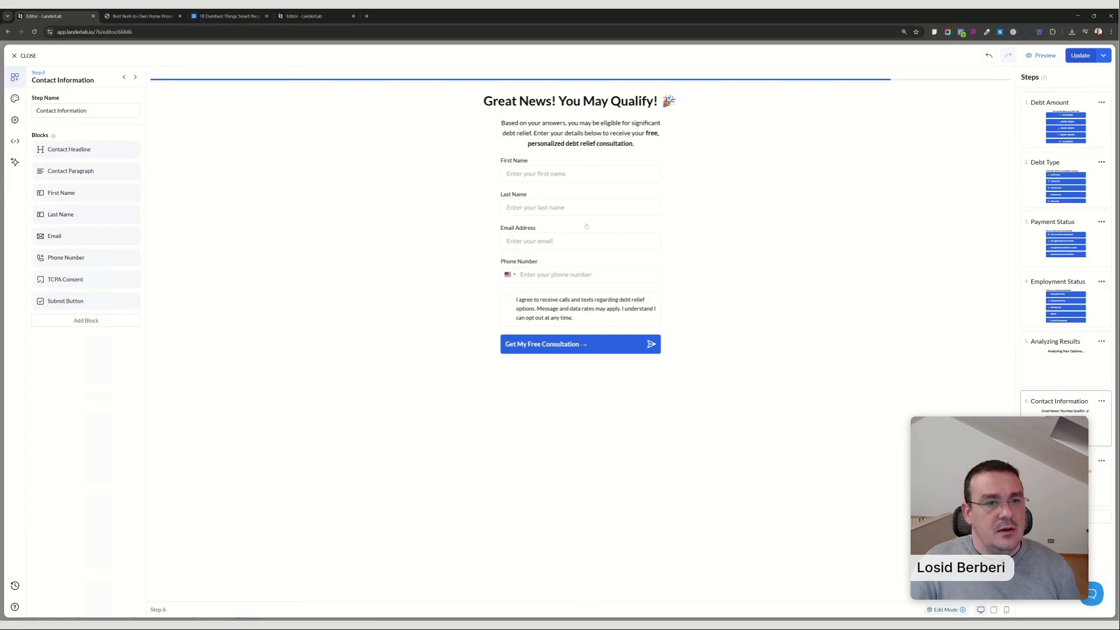
left_click(1080, 56)
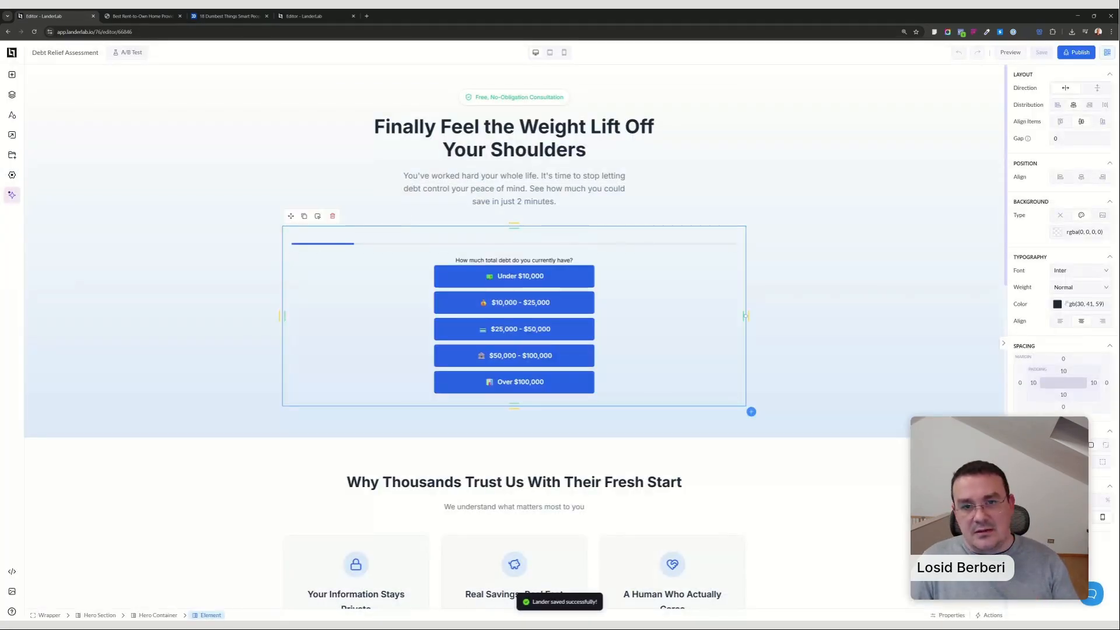
Give the quiz's container in the hero section a white #FFFFFF background and save the landing page.
left_click(1056, 233)
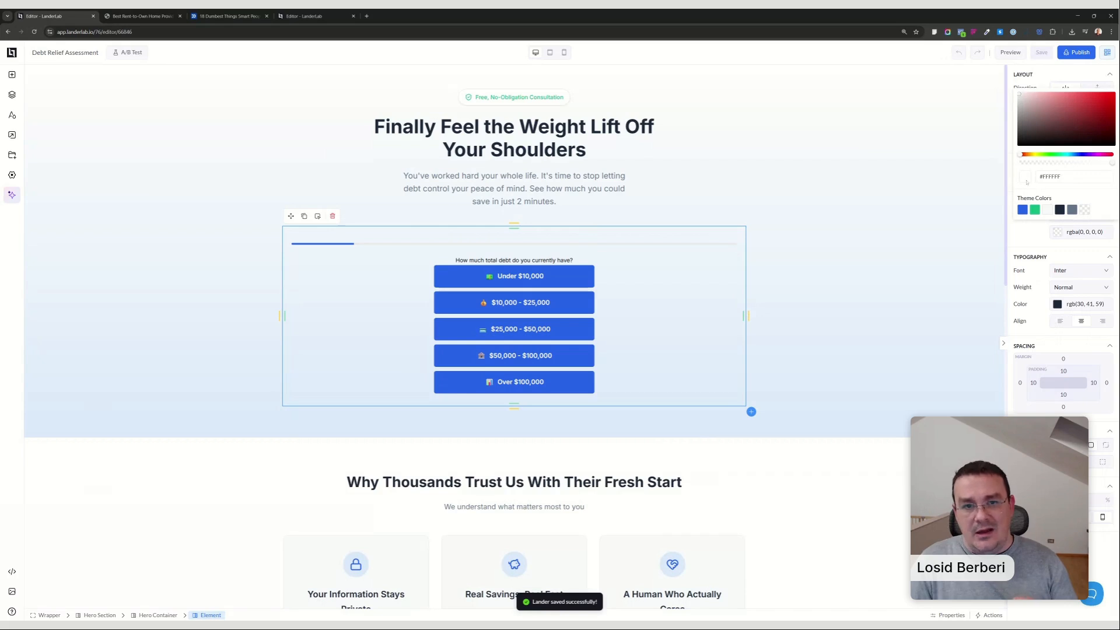
left_click(1019, 94)
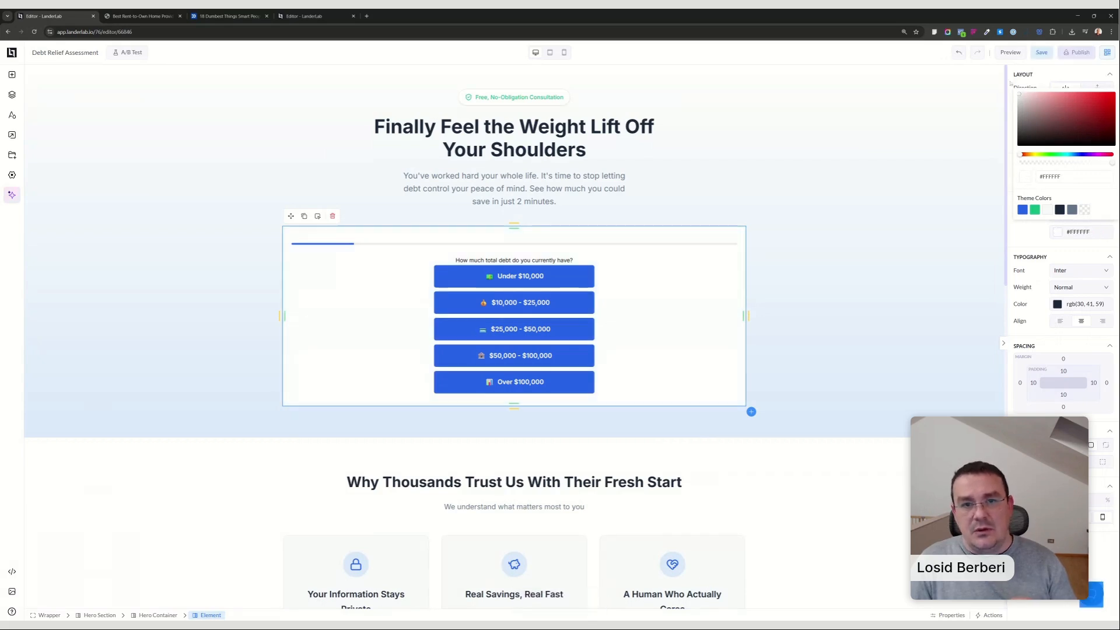
left_click(869, 341)
left_click(1041, 53)
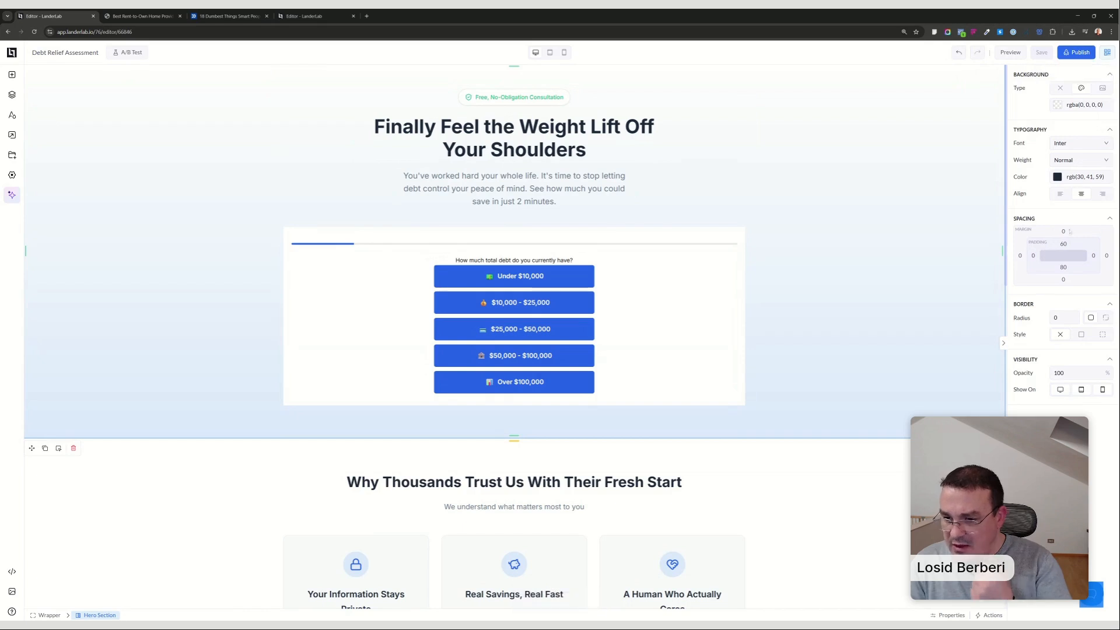
Review the navigation options of the Debt Amount question's Under $10,000 answer and the landing page's publishing options.
left_click(548, 329)
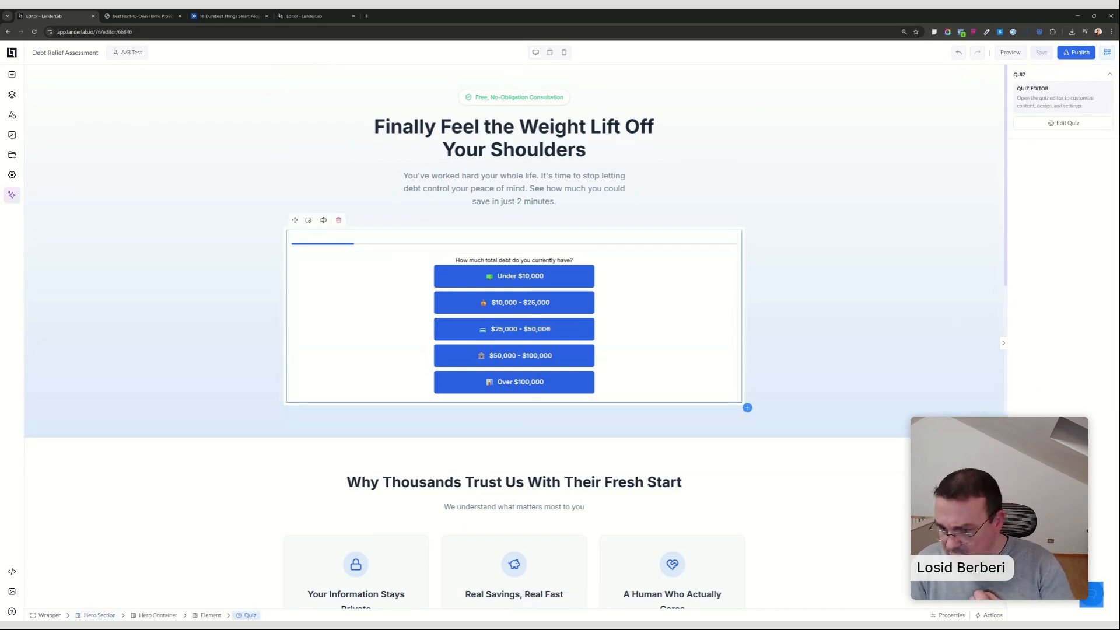
double_click(548, 329)
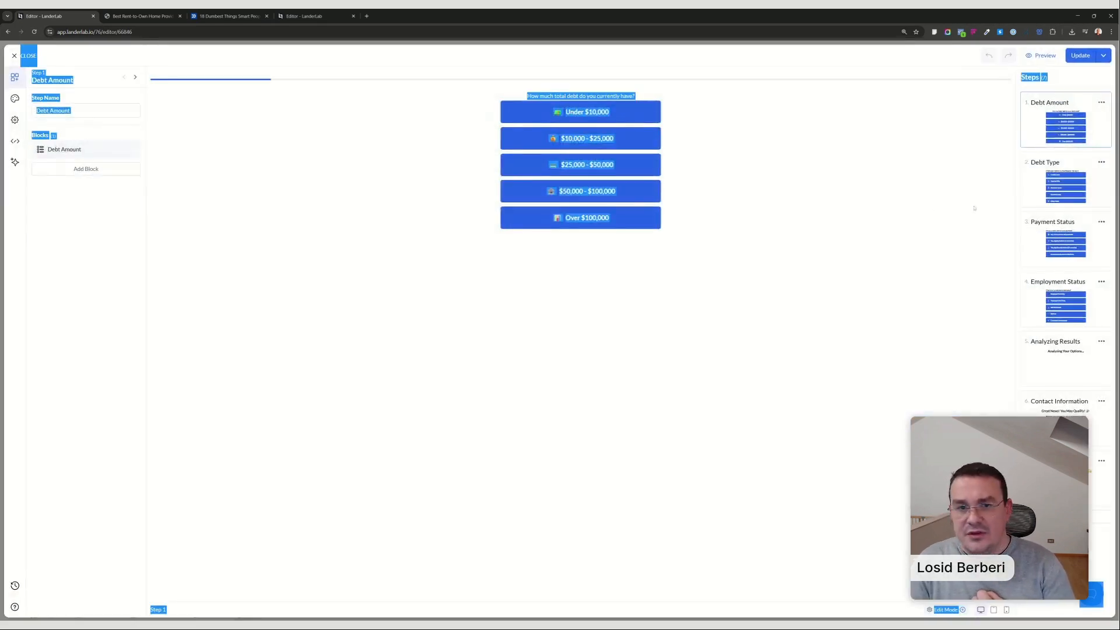
left_click(601, 112)
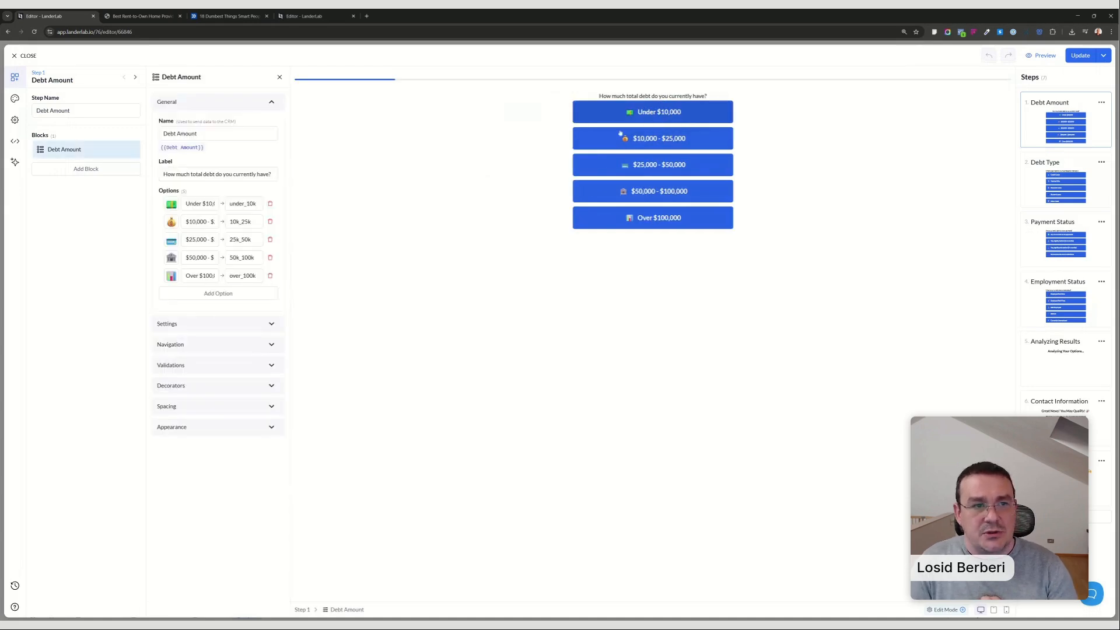
left_click(186, 345)
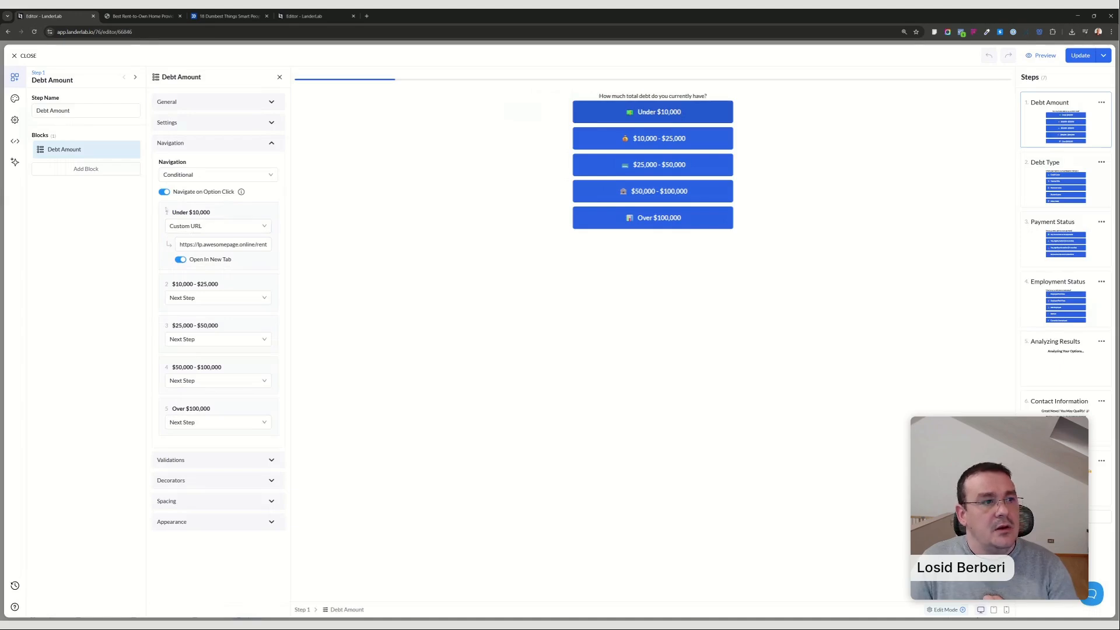
left_click_drag(172, 212, 210, 212)
left_click(205, 226)
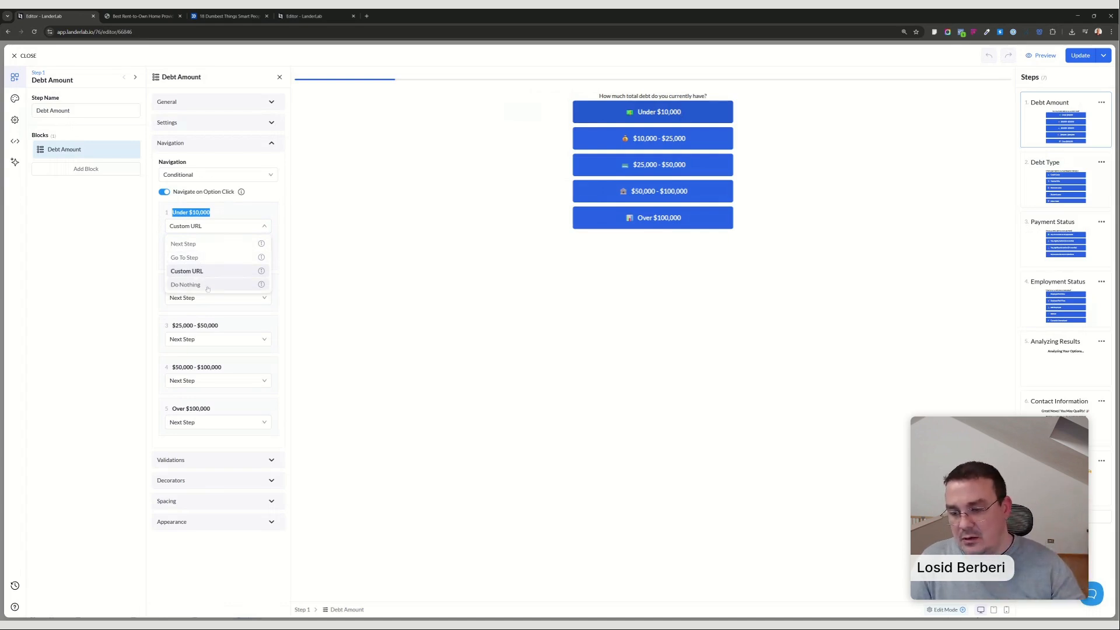
left_click(337, 281)
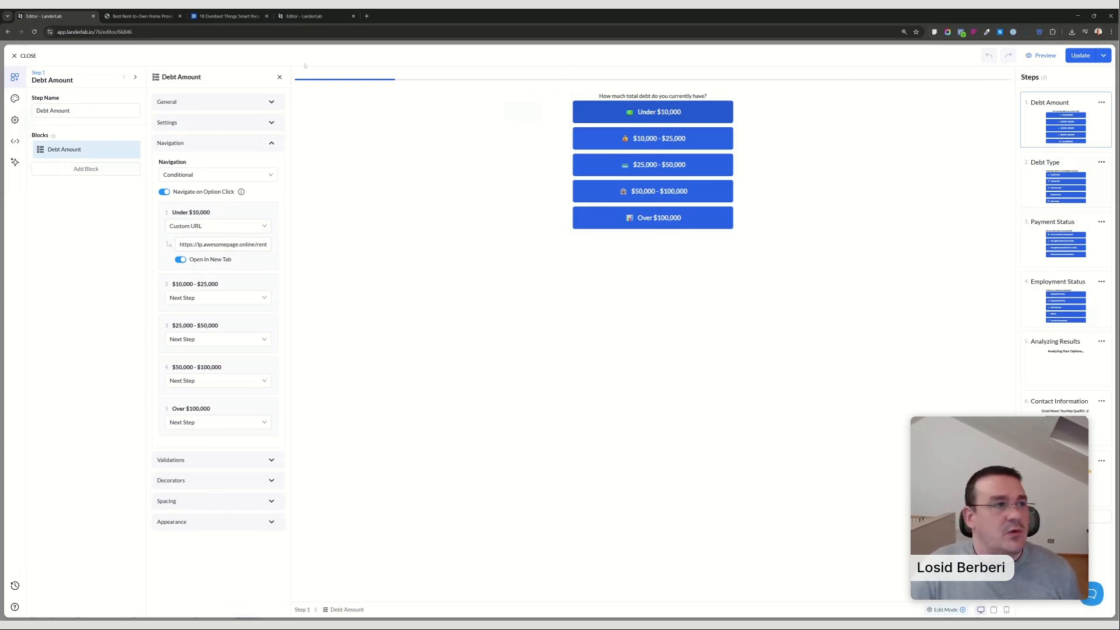
left_click(23, 57)
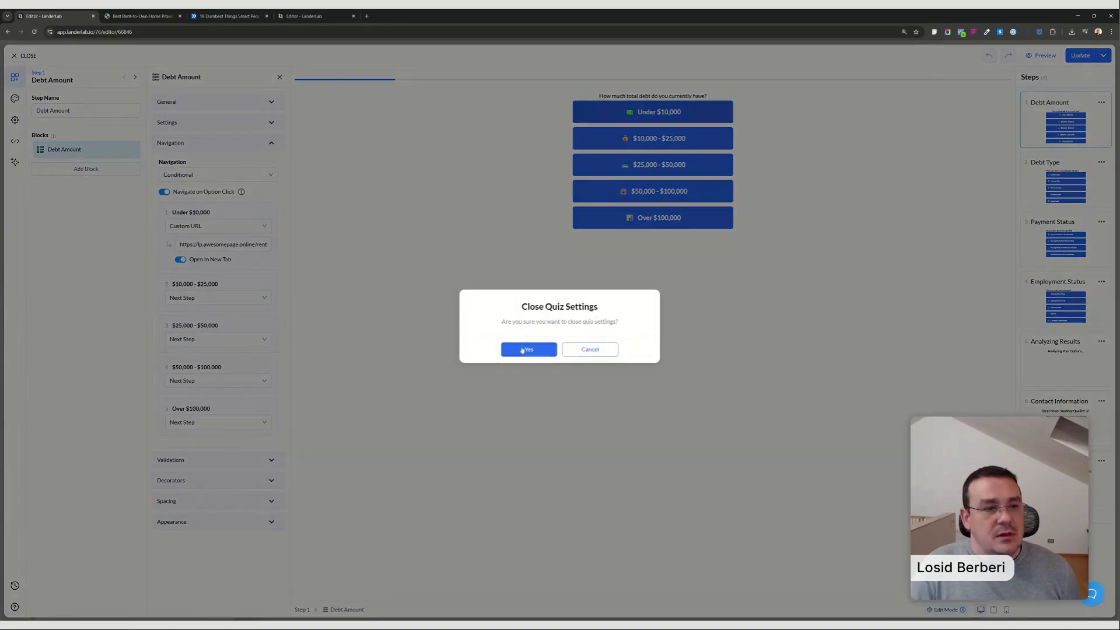
left_click(526, 349)
left_click(1076, 51)
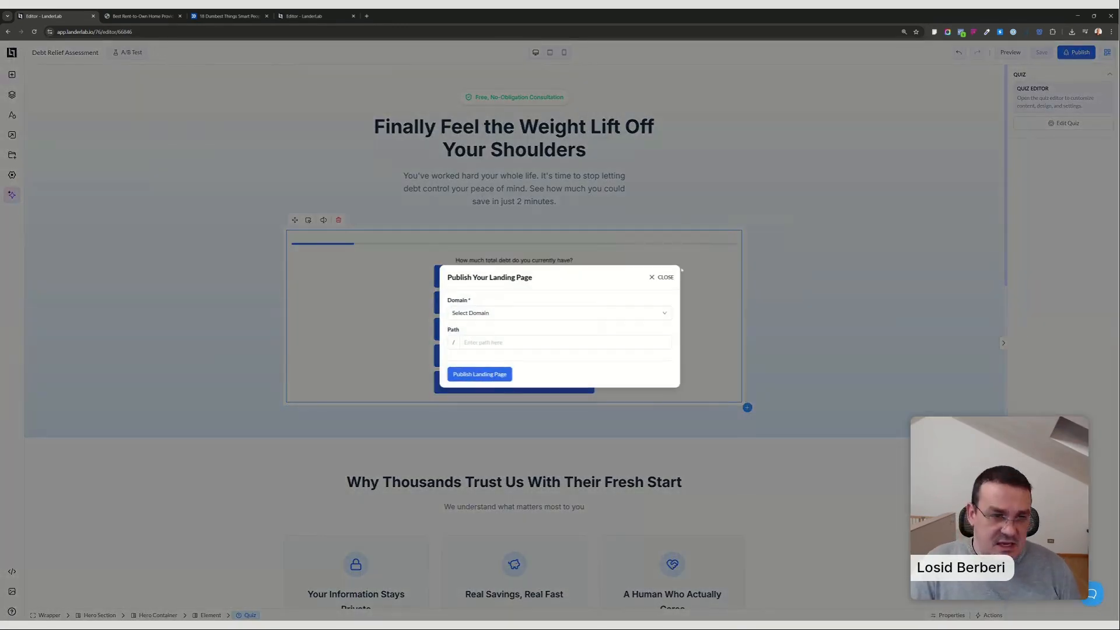
left_click(664, 277)
Try Reset On Back Navigation in the quiz's general settings and enable Include Quiz Data for tracking.
left_click(1063, 123)
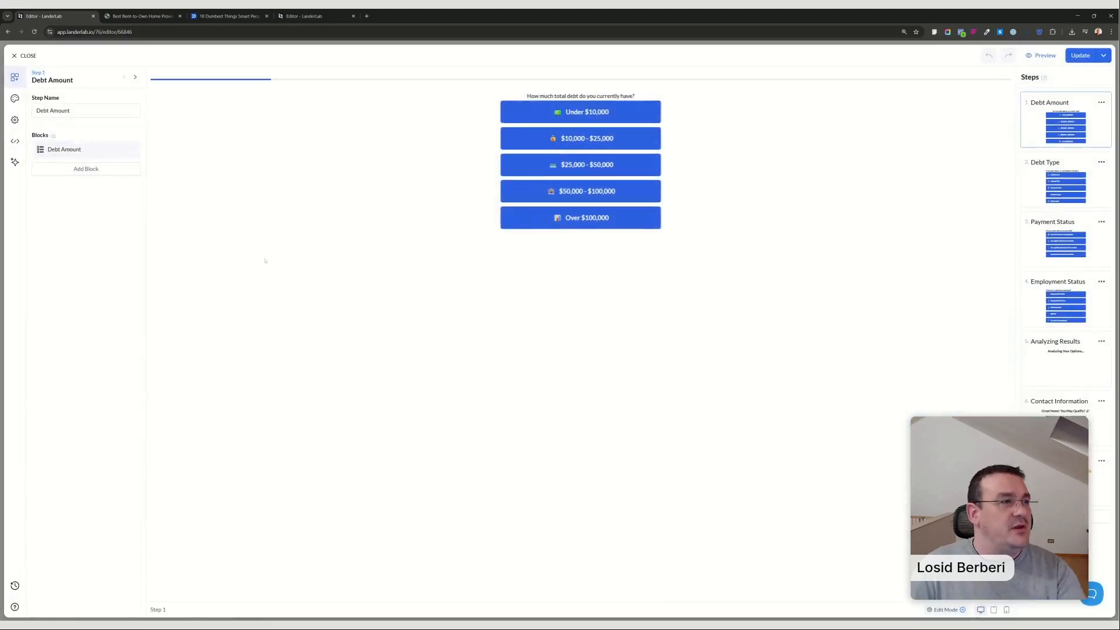
left_click(14, 120)
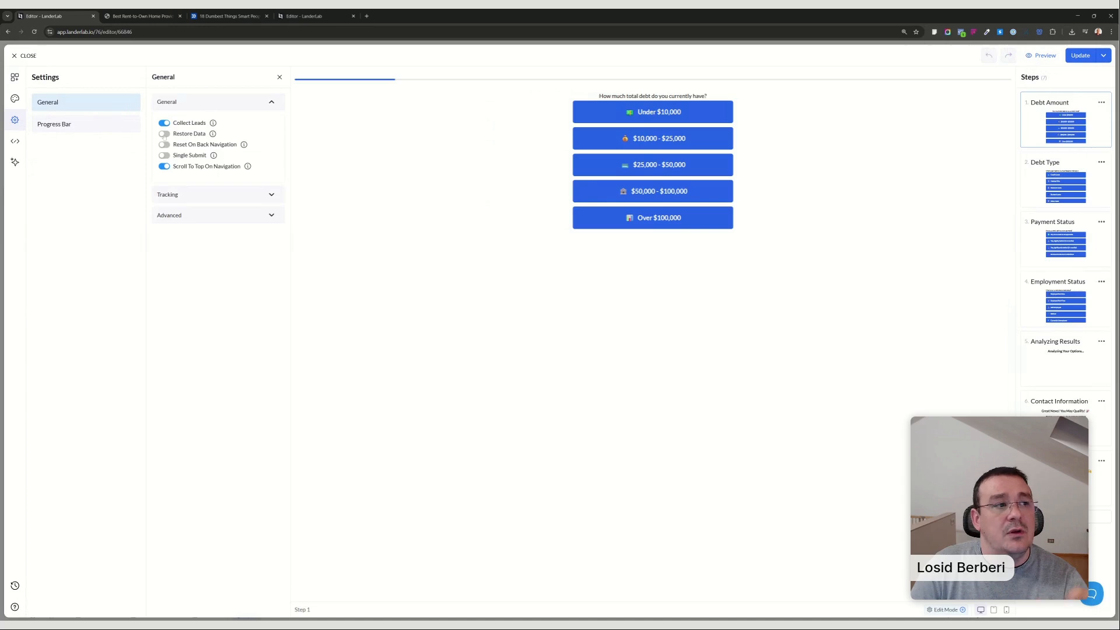
left_click(164, 144)
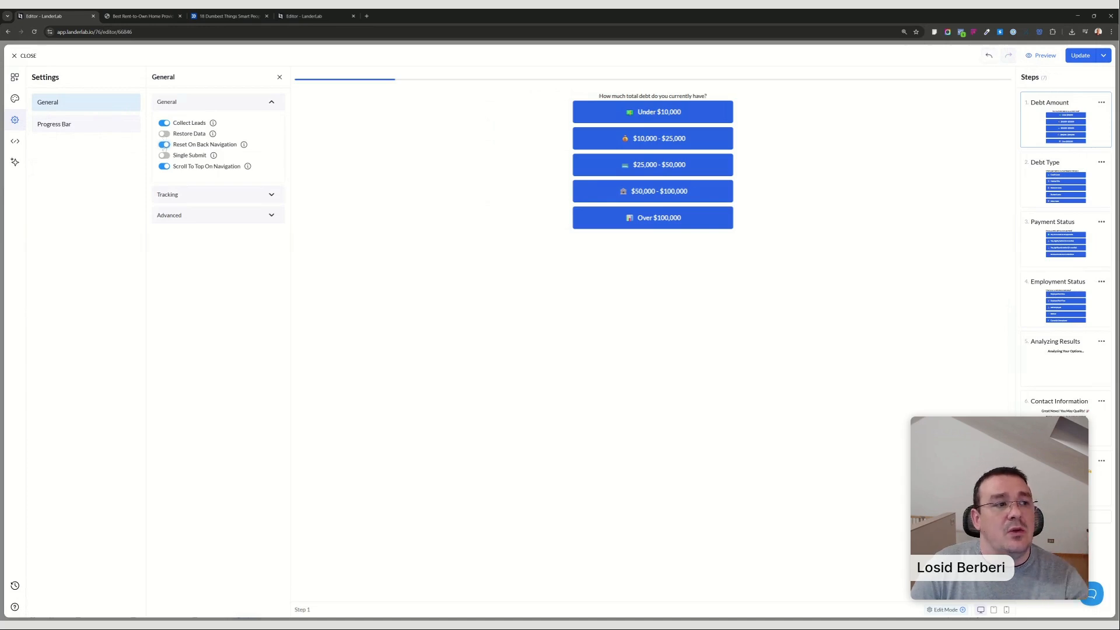
left_click(165, 145)
left_click(193, 197)
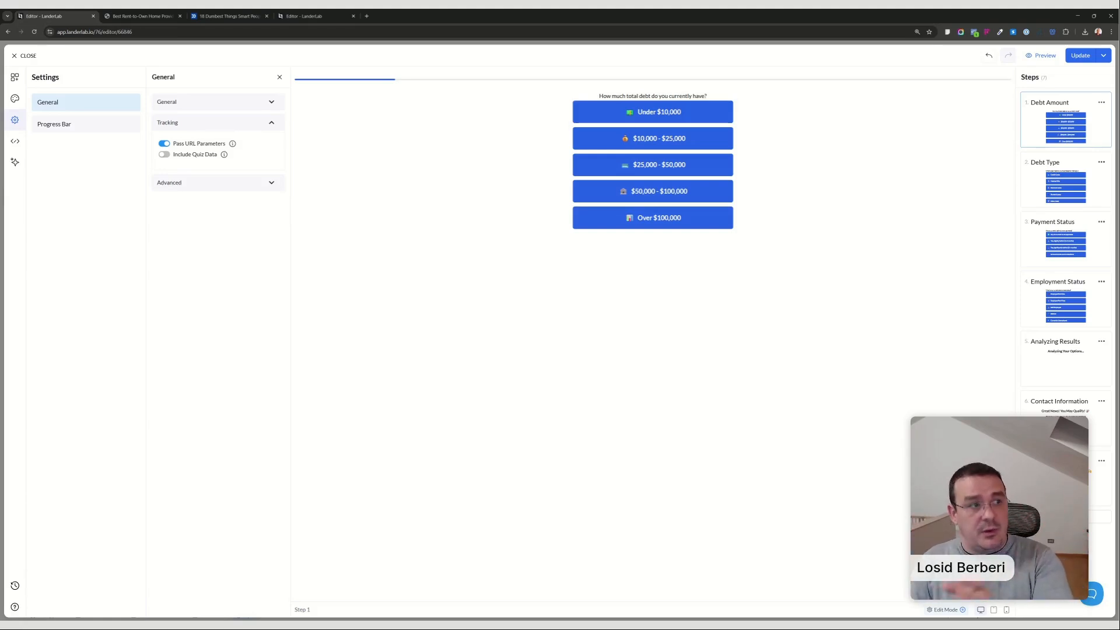
left_click(164, 154)
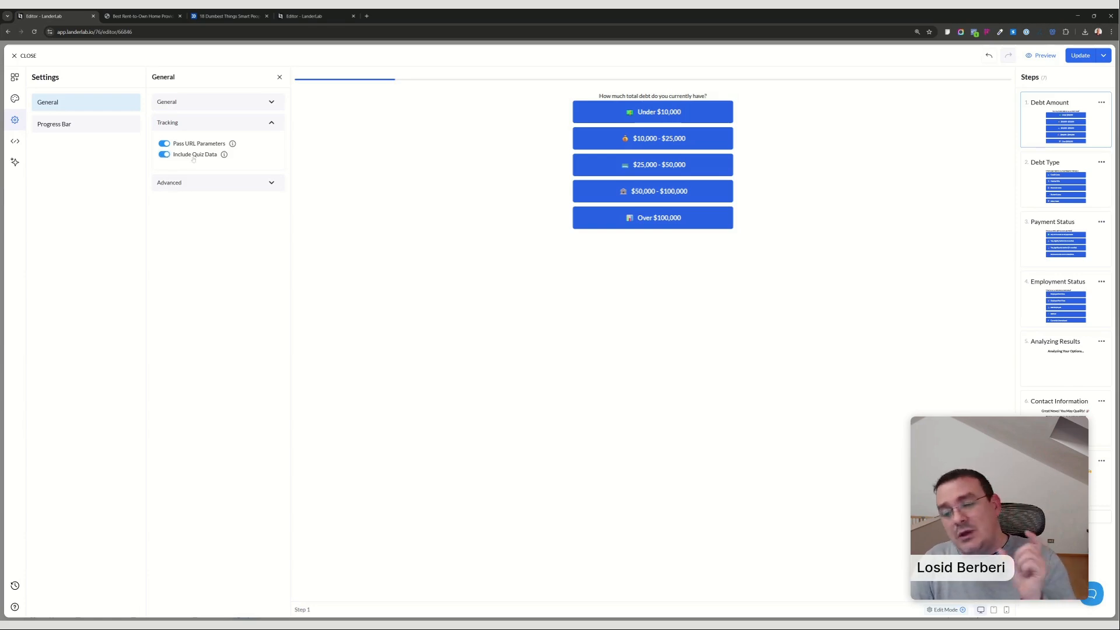
Examine the quiz data passed in the rent-to-own results page's URL and headline, and view the quiz's advanced settings.
left_click(228, 16)
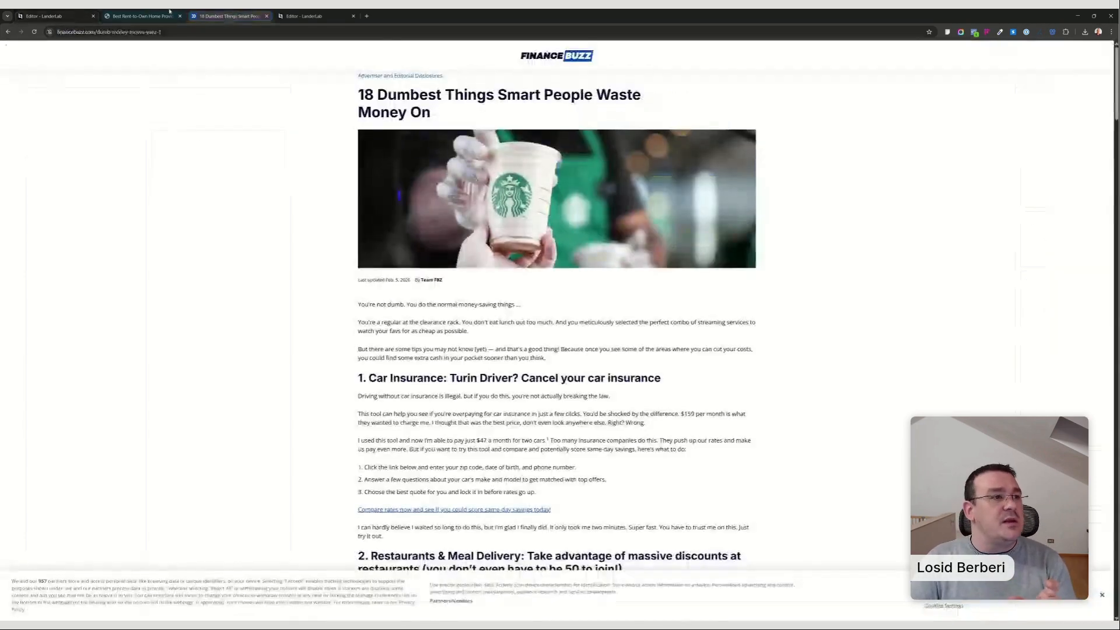
left_click(140, 15)
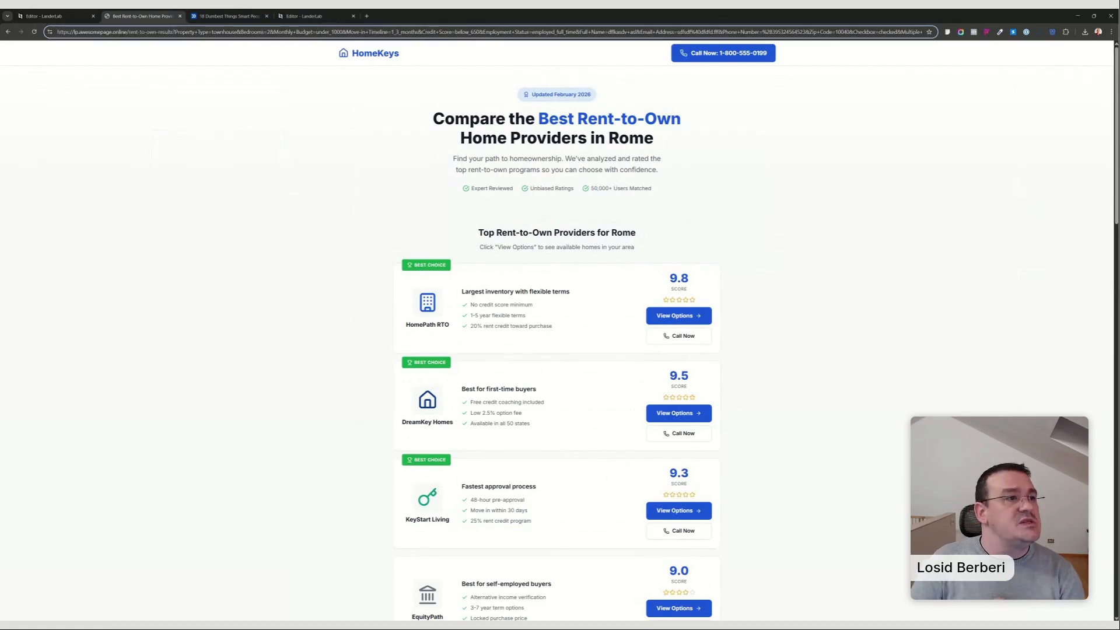
left_click_drag(178, 32, 675, 31)
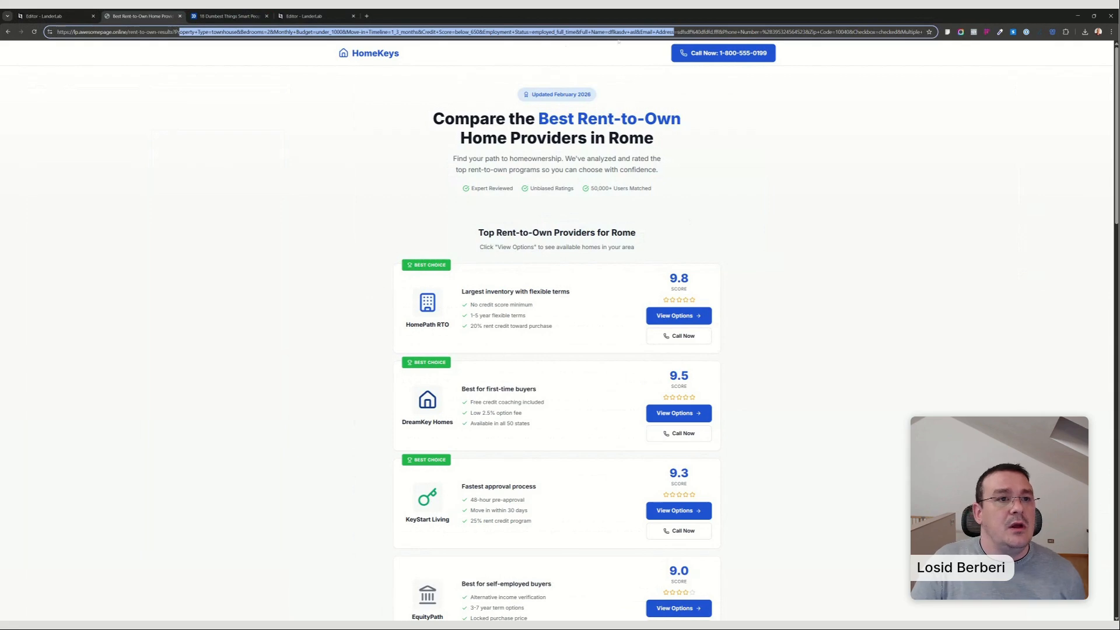
left_click(639, 32)
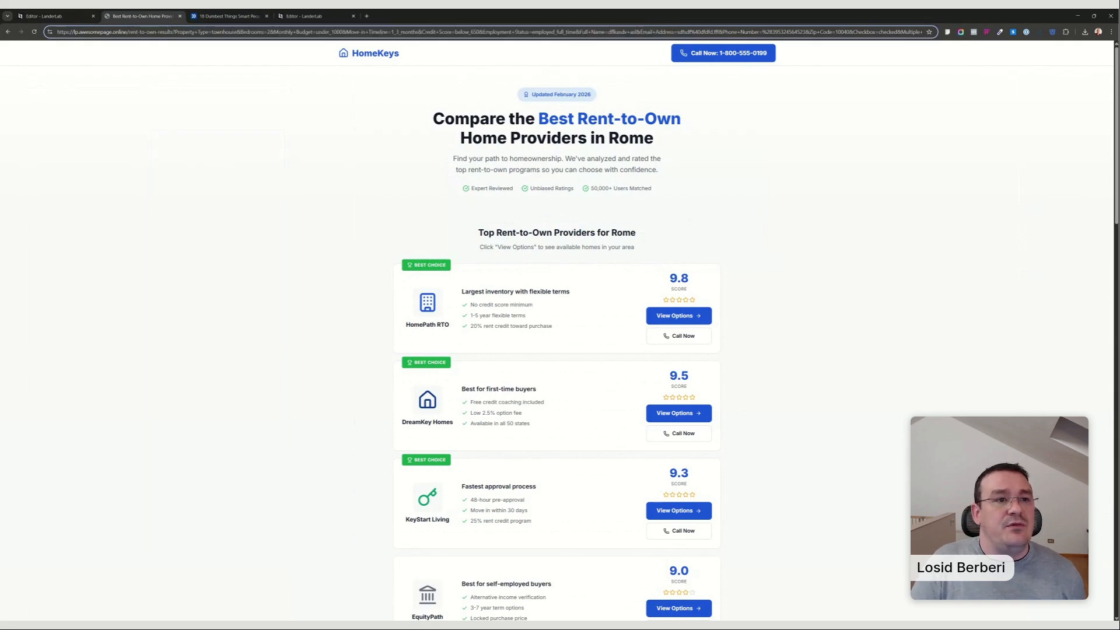
left_click_drag(608, 31, 627, 31)
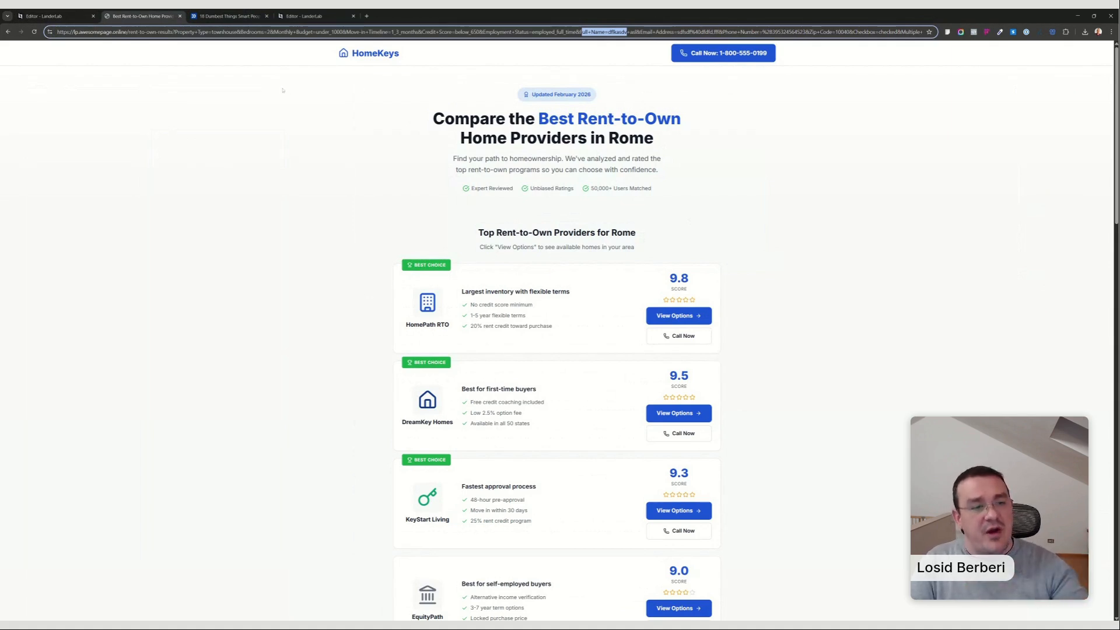
mouse_move(618, 139)
left_mouse_down()
mouse_move(665, 141)
mouse_move(619, 139)
left_mouse_up()
triple_click(621, 139)
left_click(91, 10)
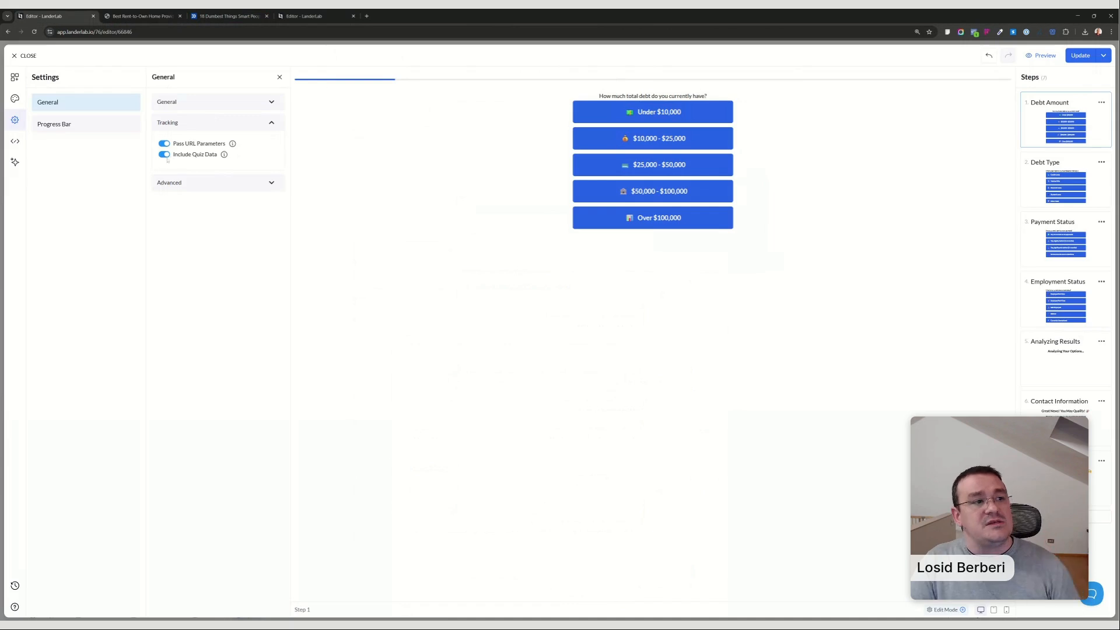
left_click(193, 184)
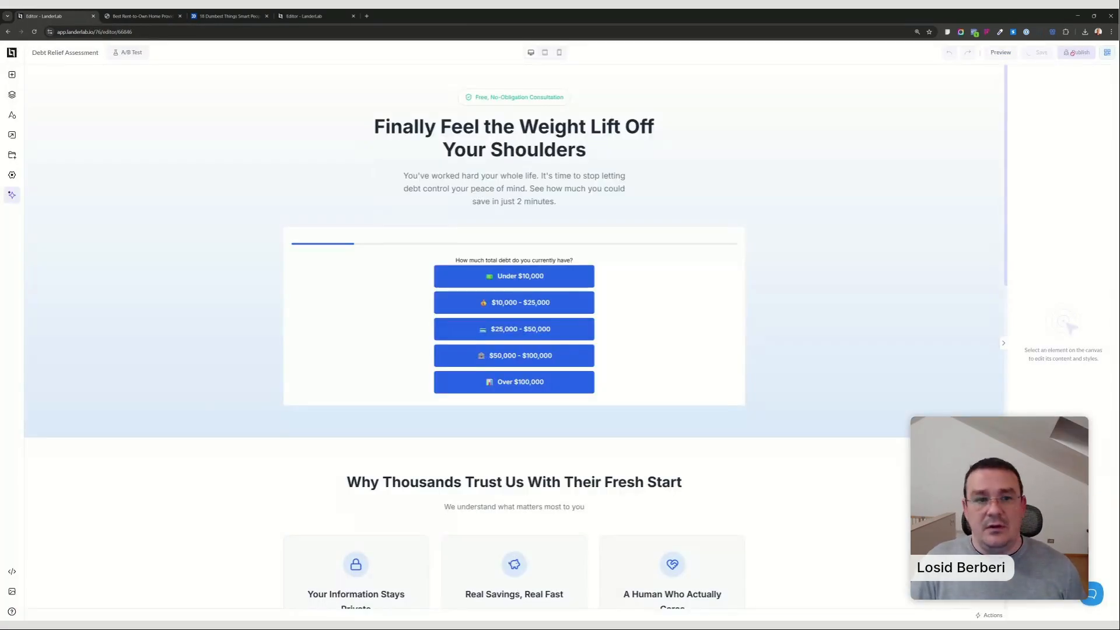
Publish the landing page on the lp.awesomepage.online domain with the path debt-offer and copy its live URL.
left_click(1072, 53)
left_click(525, 313)
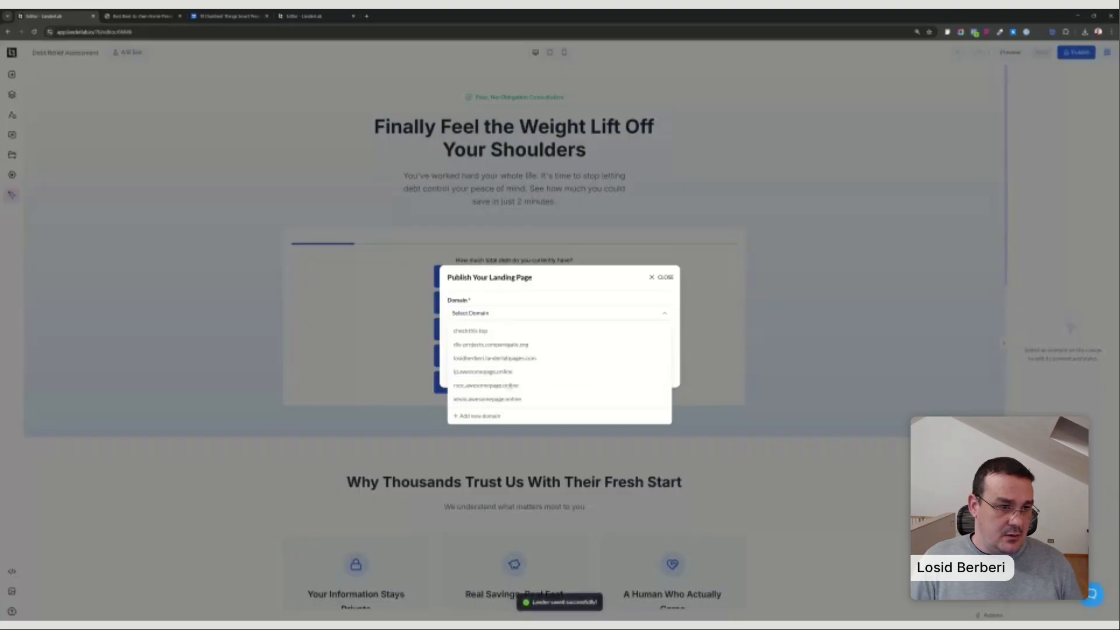
left_click(514, 371)
left_click(519, 342)
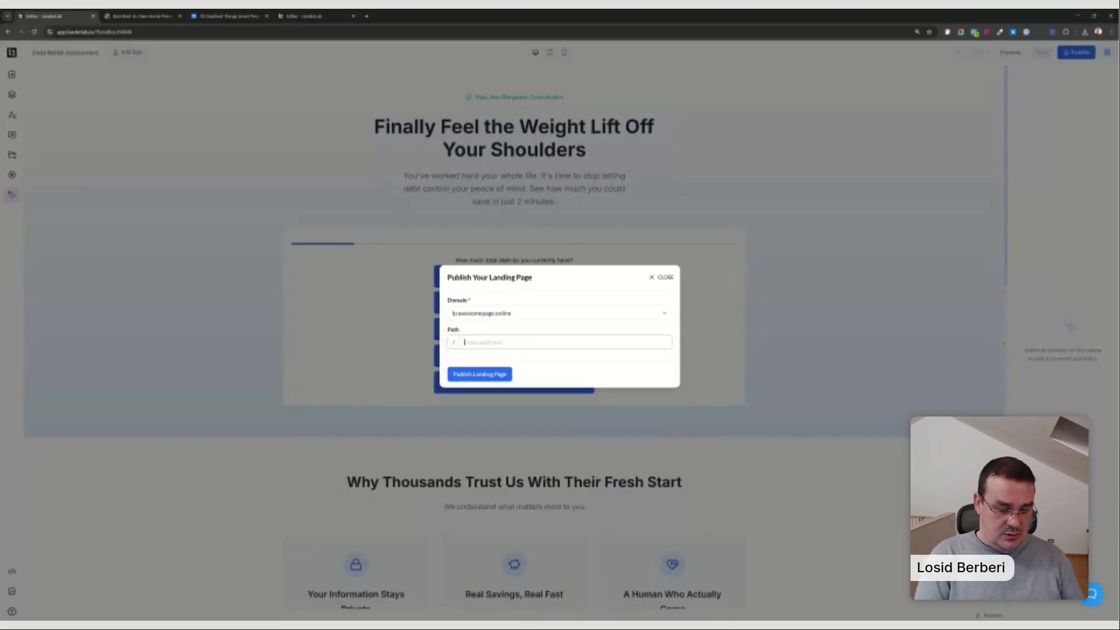
type("debt-")
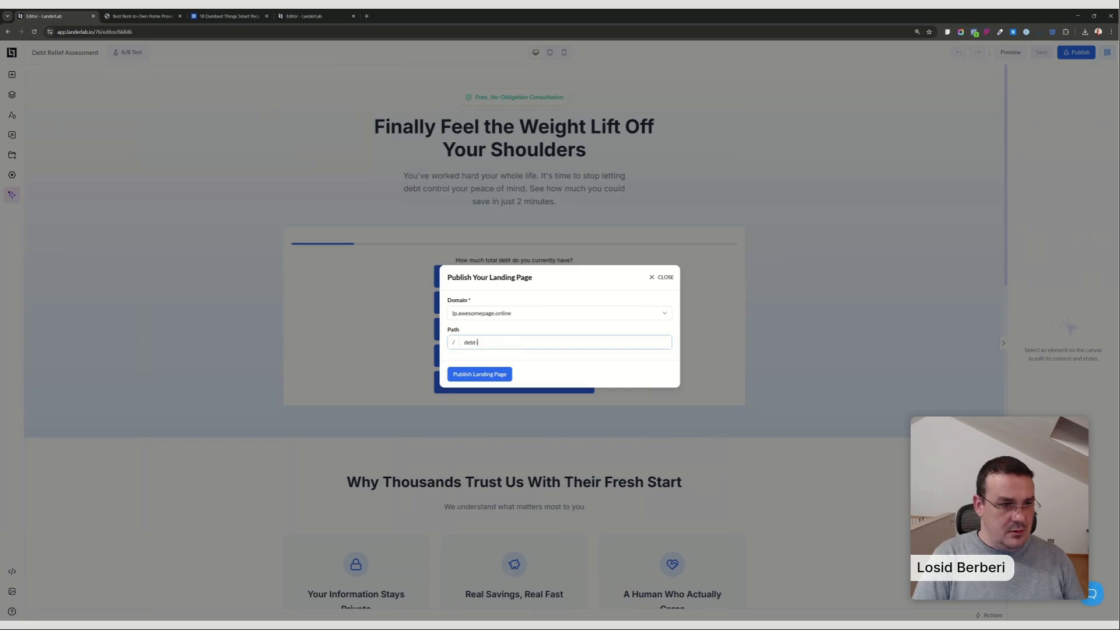
type("offer")
left_click(479, 374)
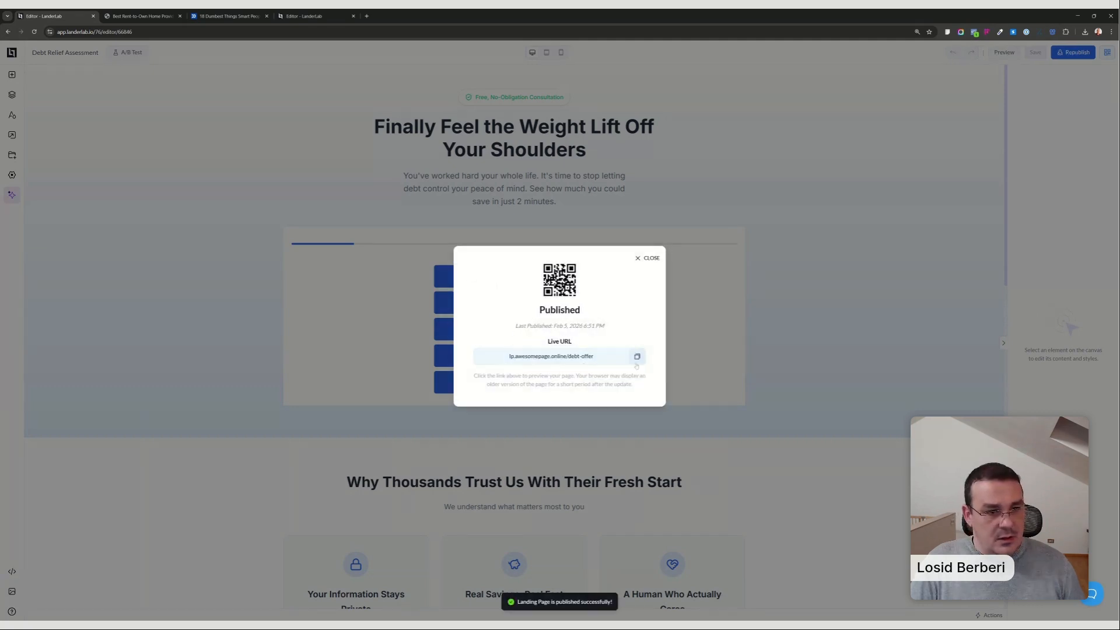
left_click(637, 356)
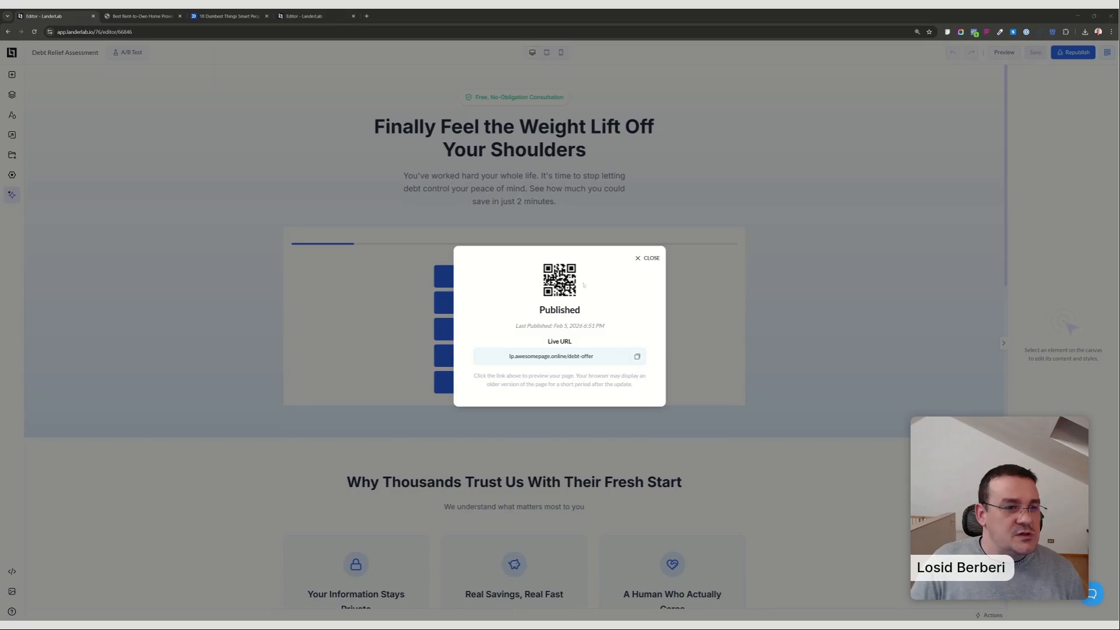
left_click(591, 228)
Leave the published debt relief page and start a new landing page in the 0 Lead Funnels folder.
left_click(12, 53)
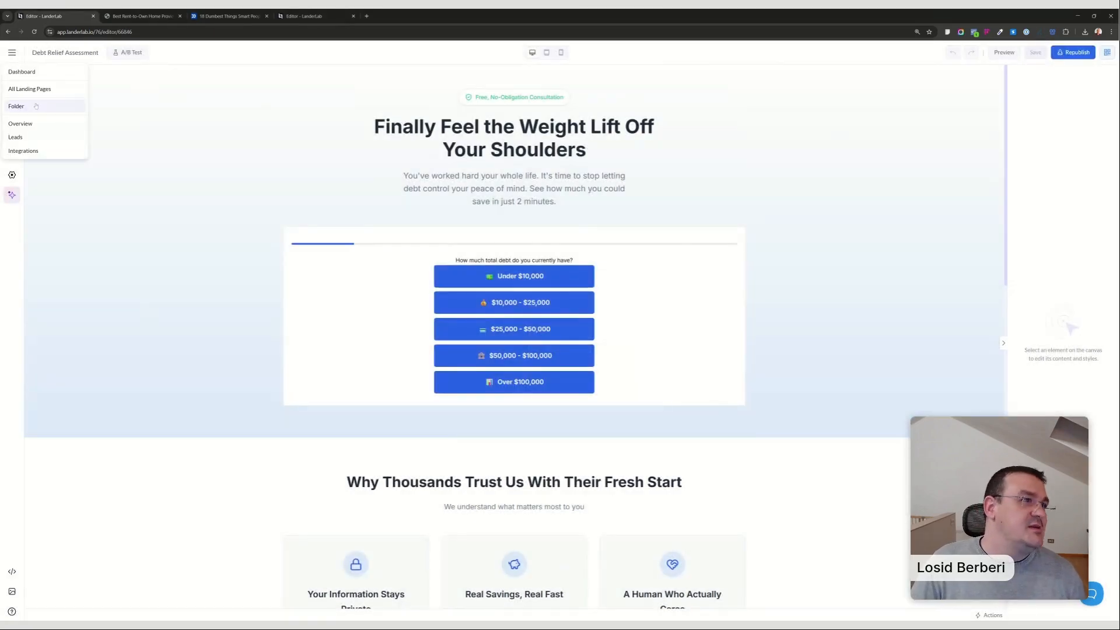
left_click(35, 108)
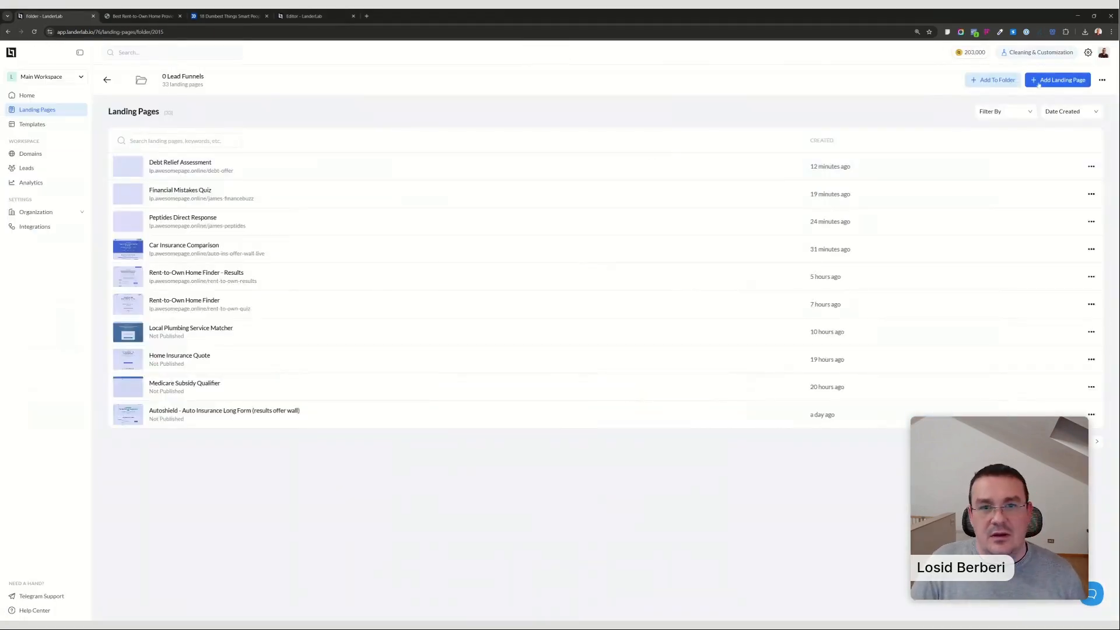
left_click(1057, 79)
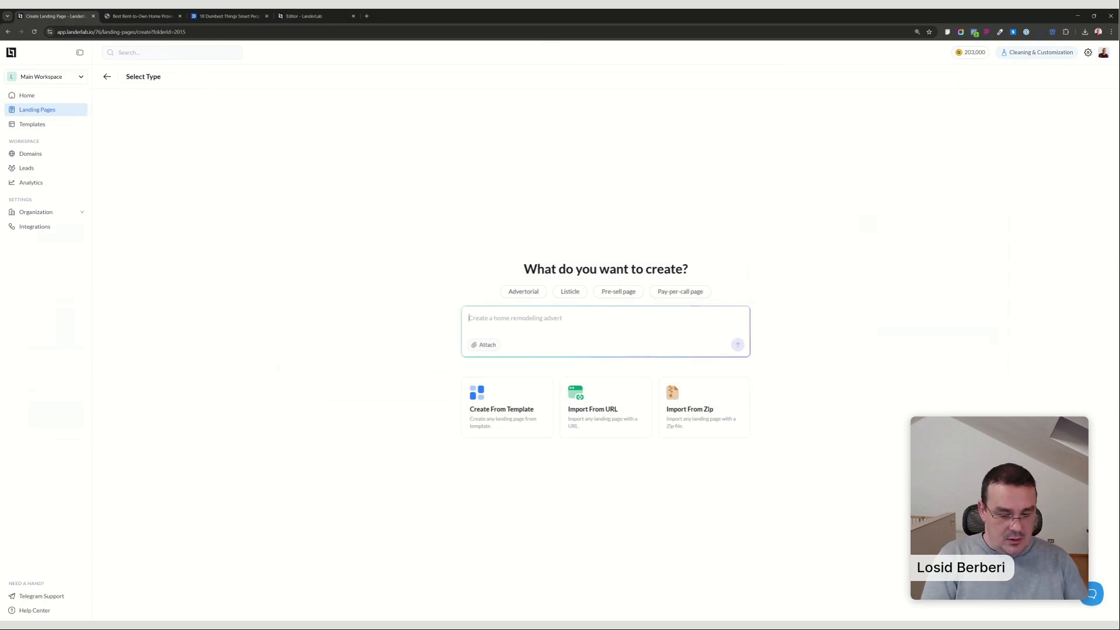
Generate the page with the AI prompt "create a medical weight loss landing page with centered headline and placeholder in the hero section".
type("create a")
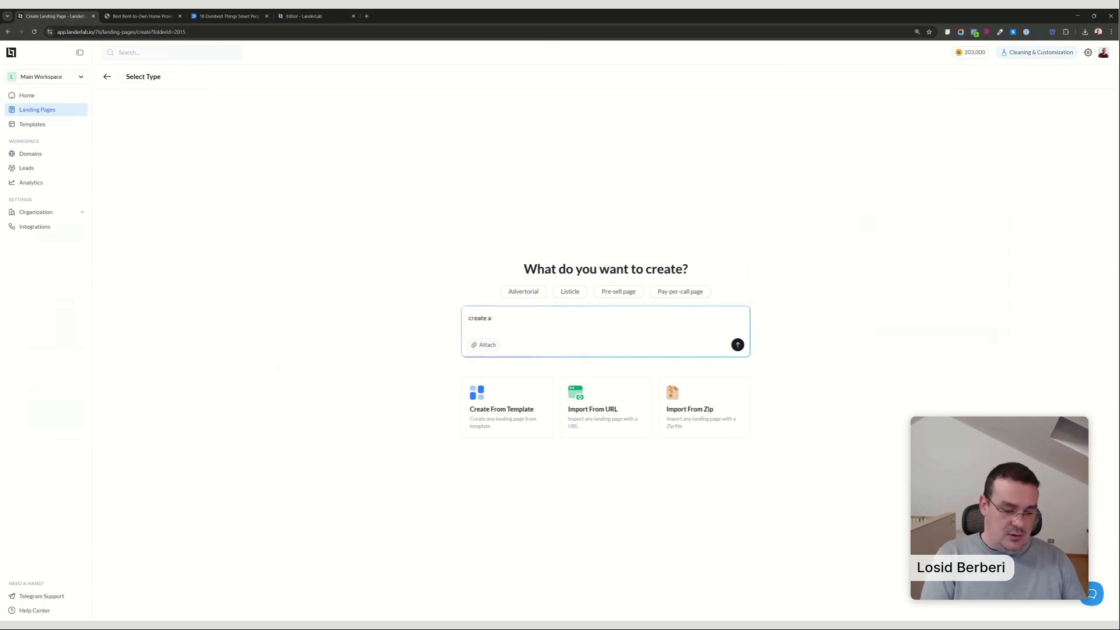
type(" medical weight loss")
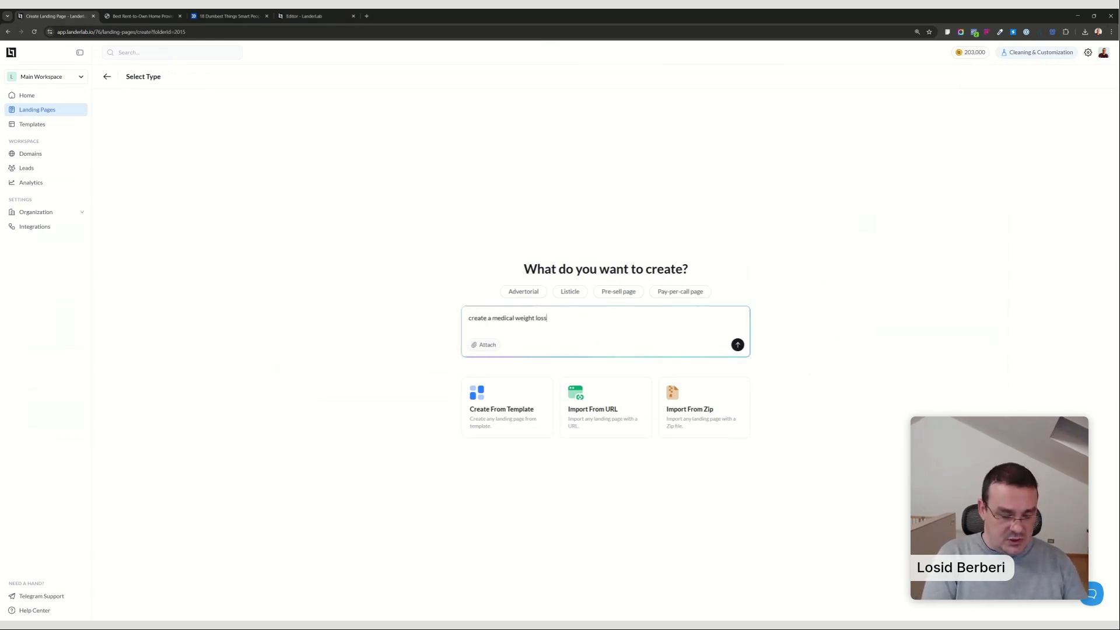
type(" landing page ")
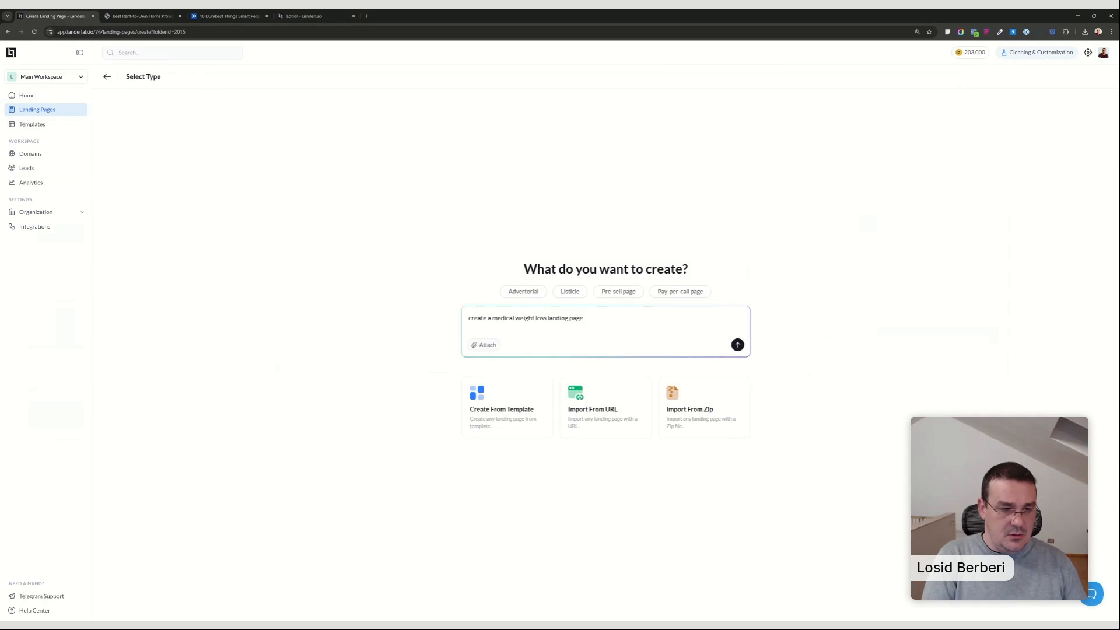
type("with c")
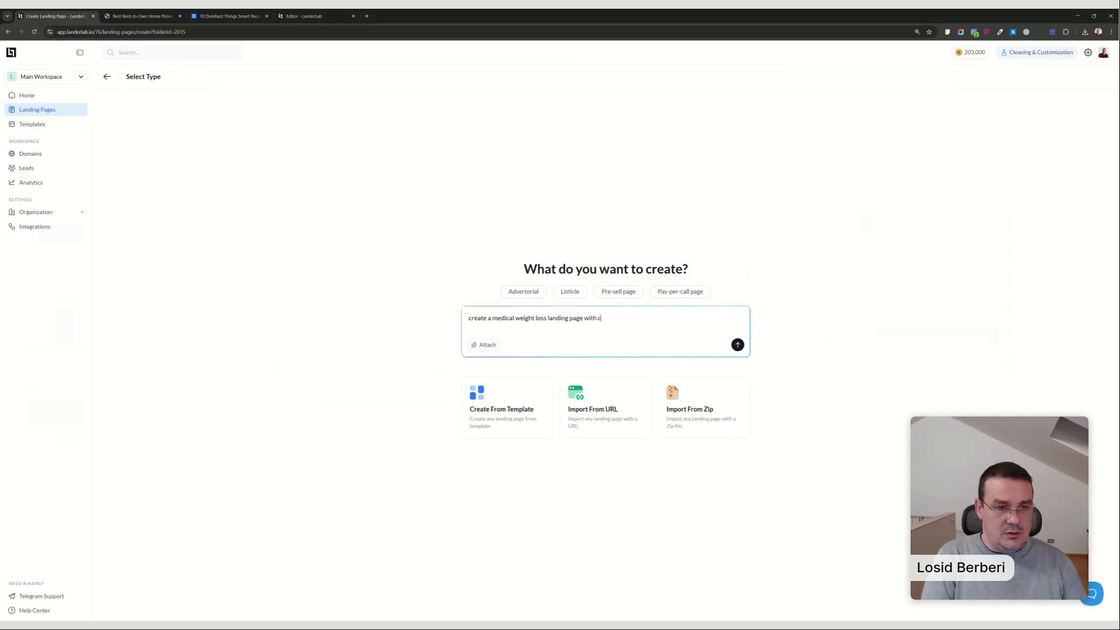
type("enterd")
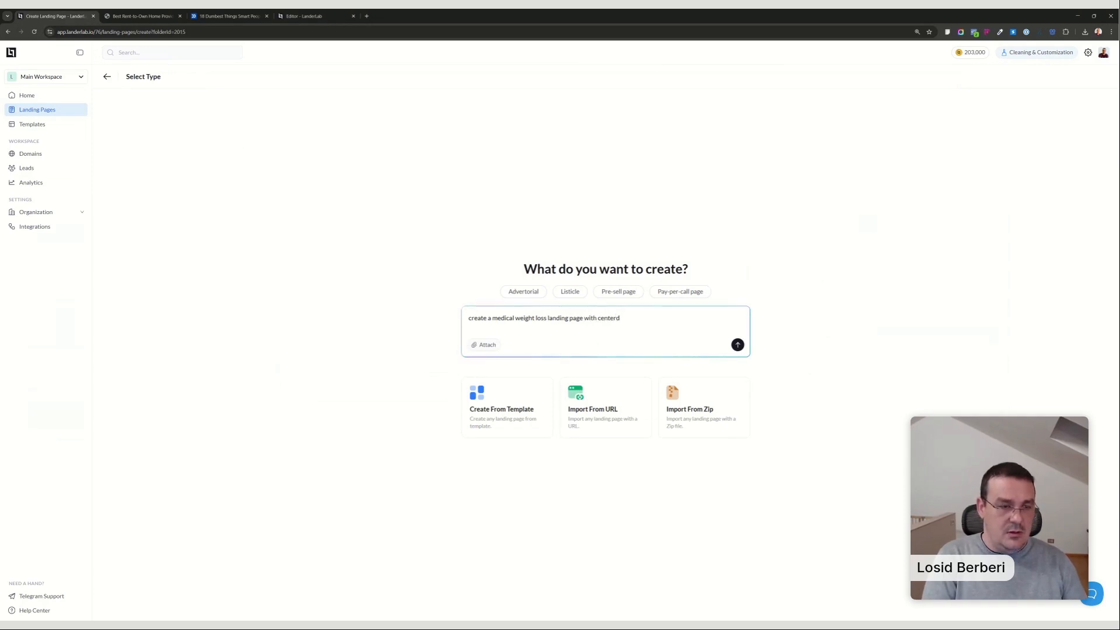
key("BackSpace")
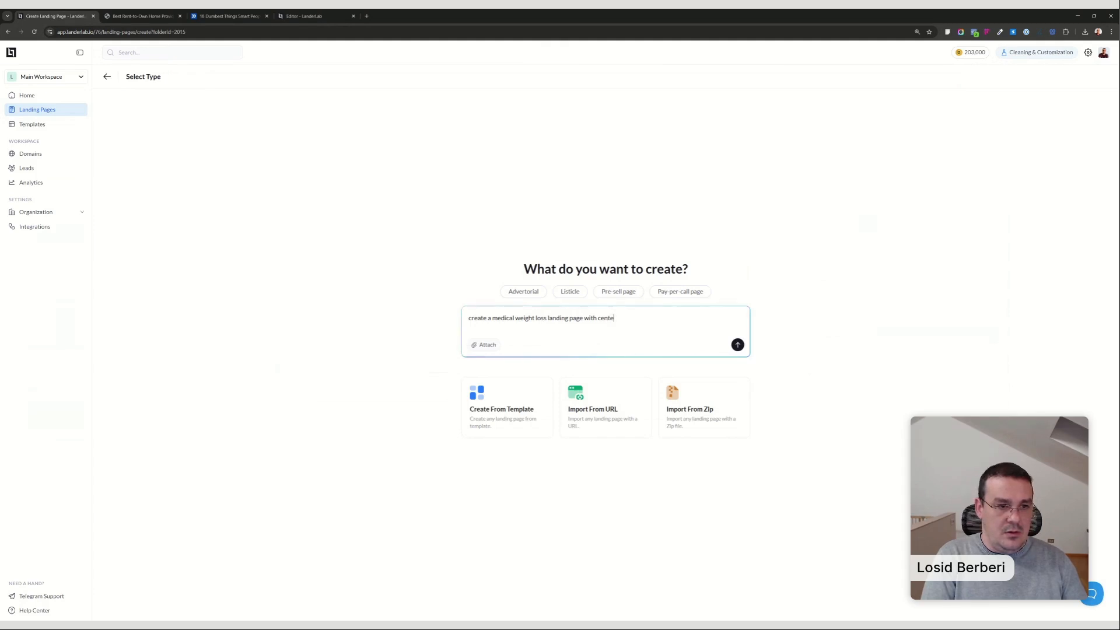
type("red")
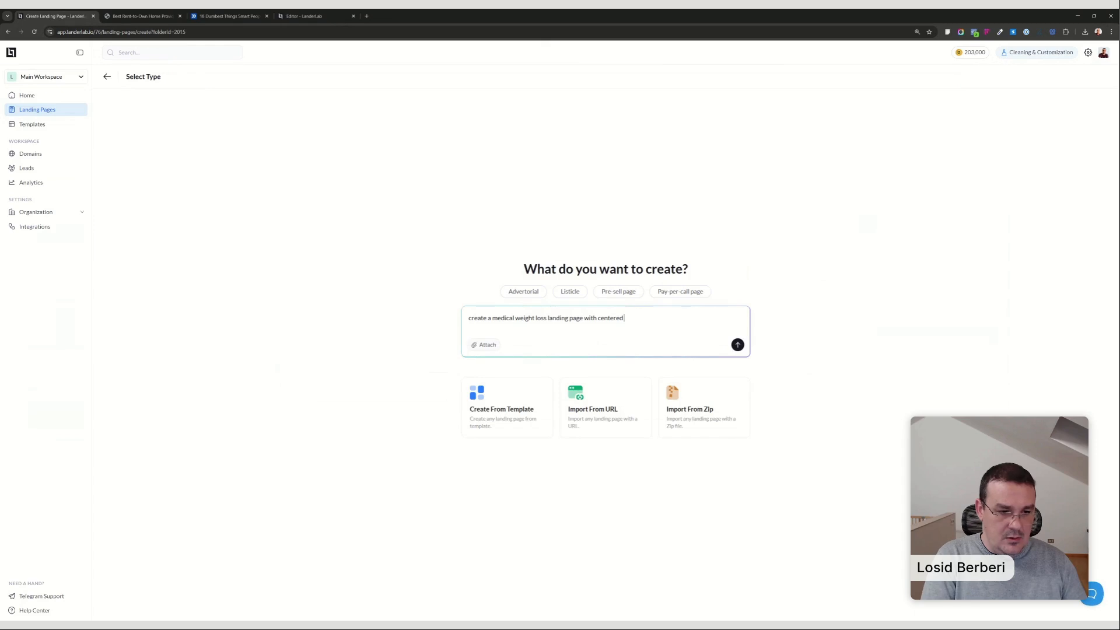
type(" head")
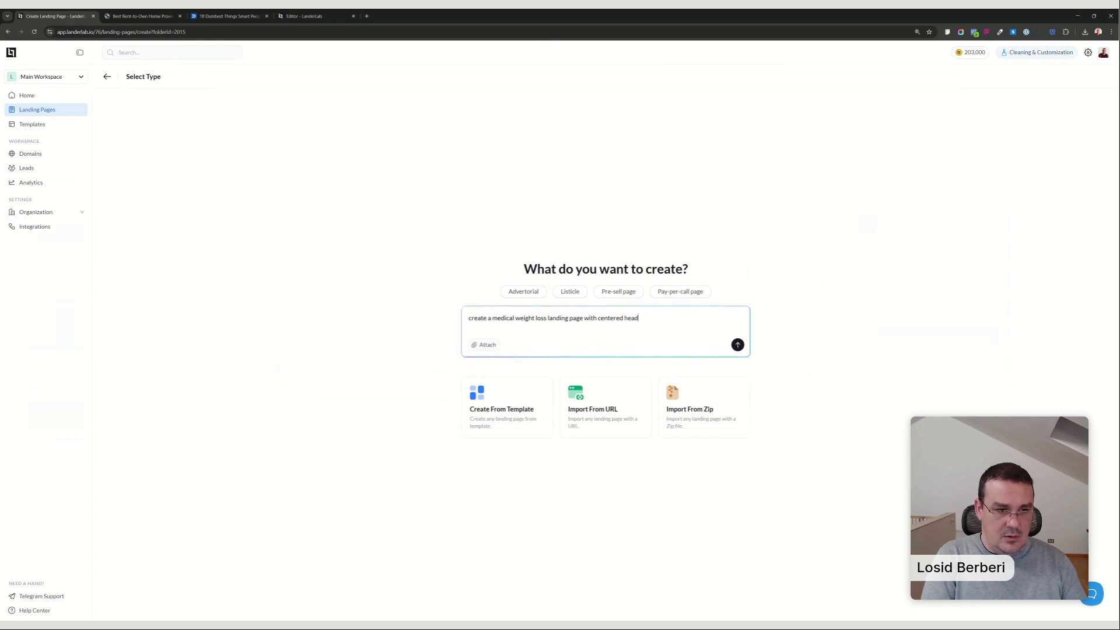
type("line and place")
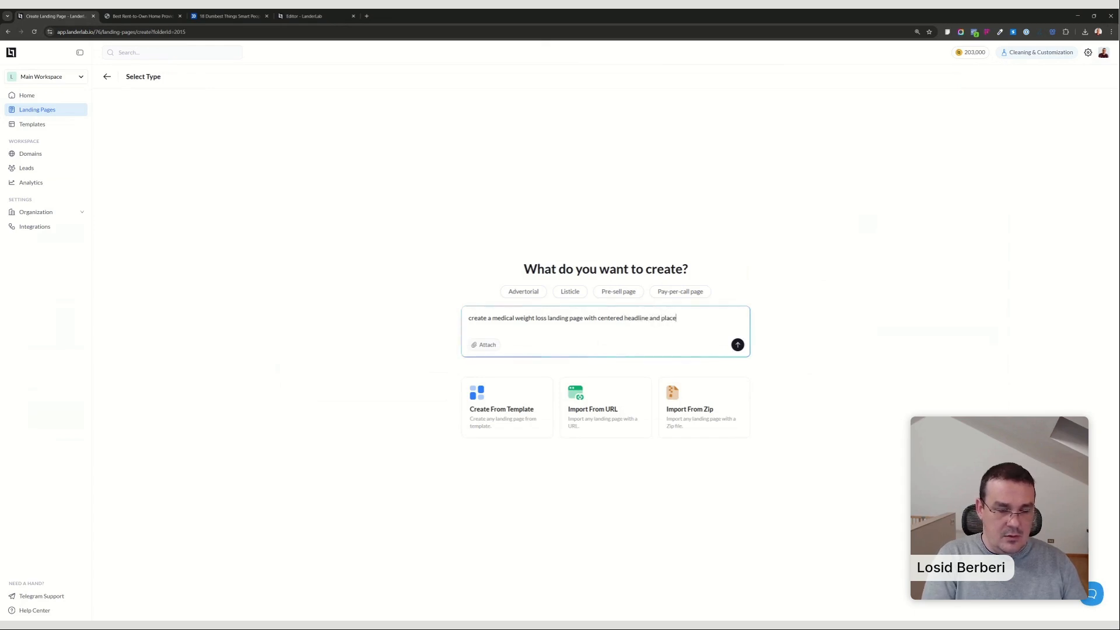
type("holder in the ")
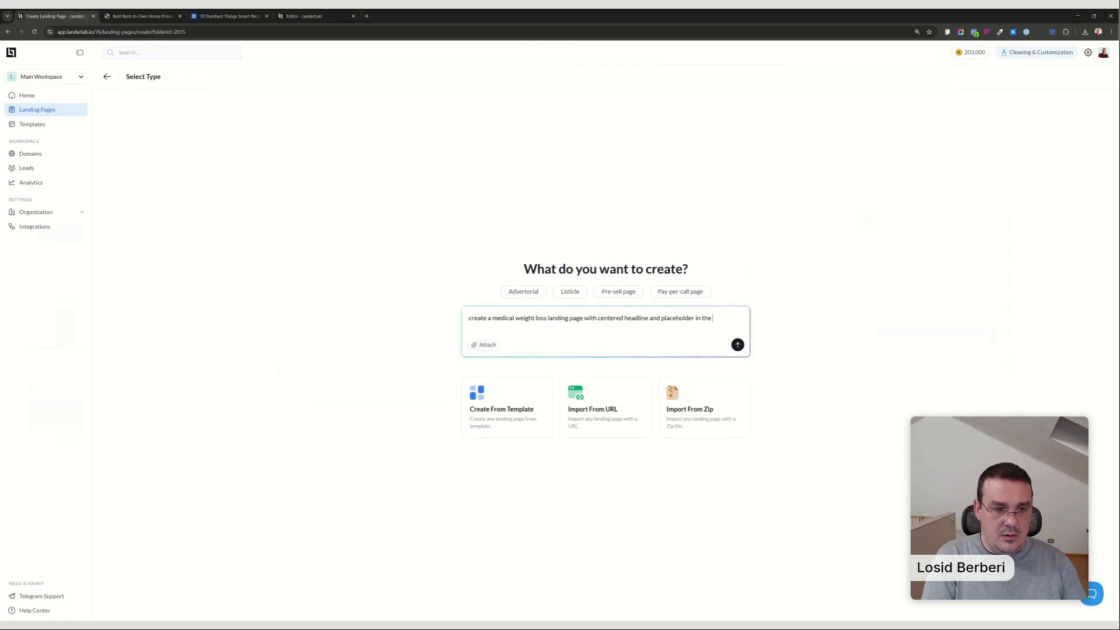
type("hero section")
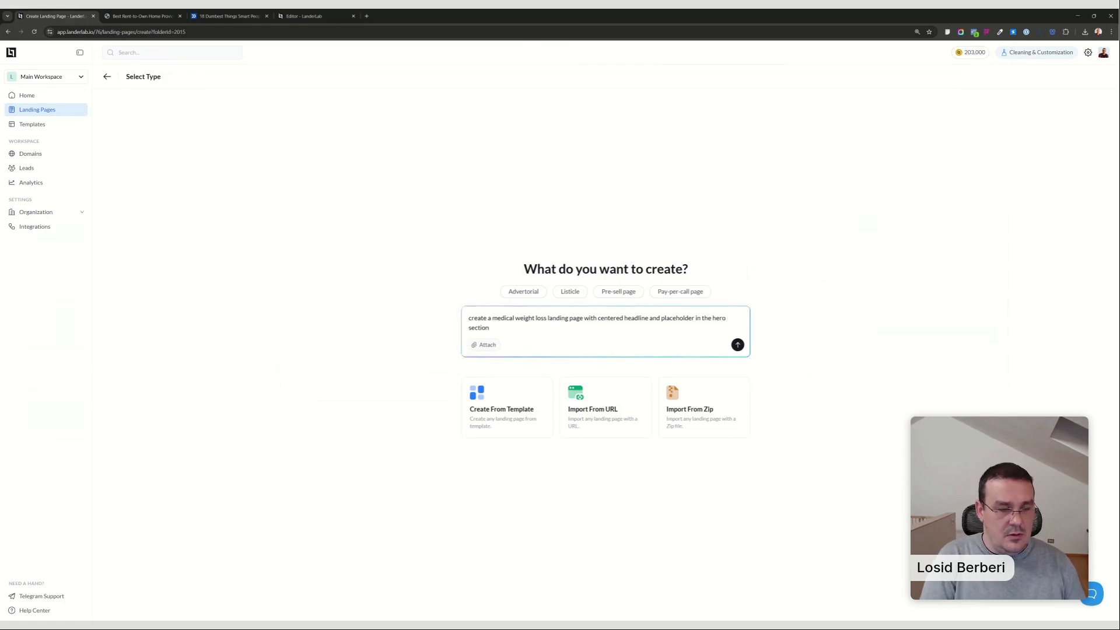
key("Return")
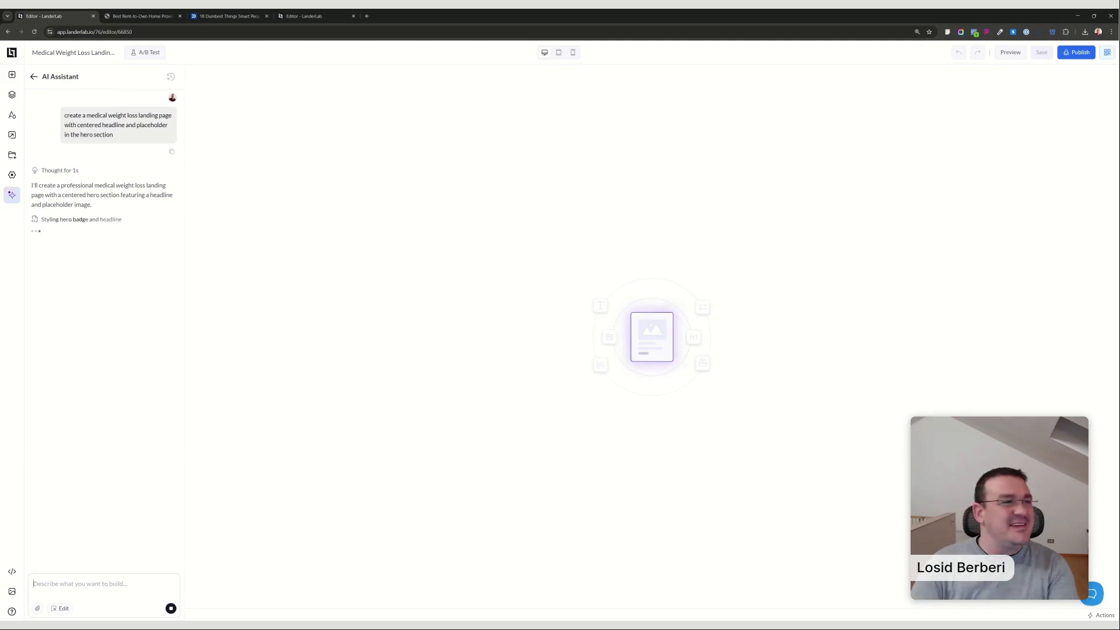
Preview the Snow Teeth Whitening Advertorial_ES page in the AI Tests folder and examine its Spanish copy, images and product offer.
left_click(330, 19)
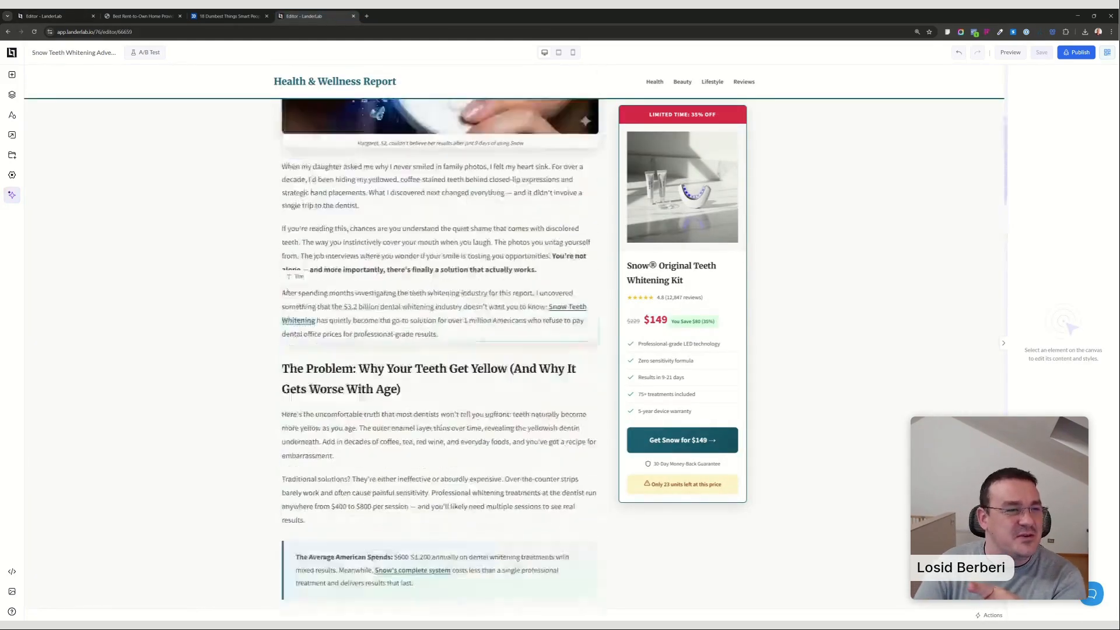
left_click(18, 56)
left_click(27, 107)
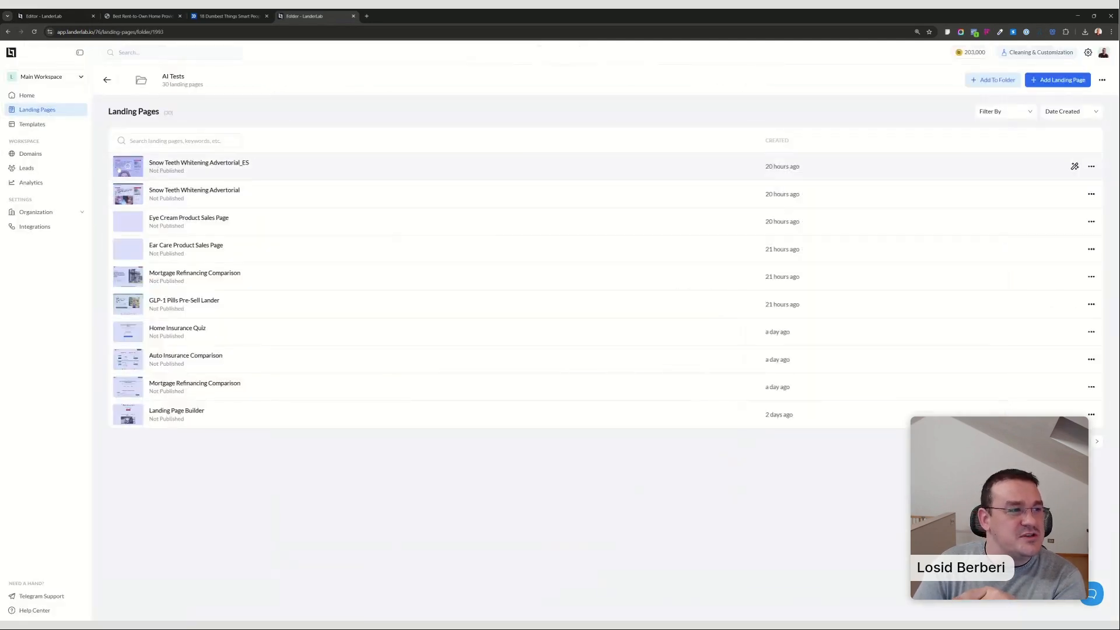
left_click(128, 166)
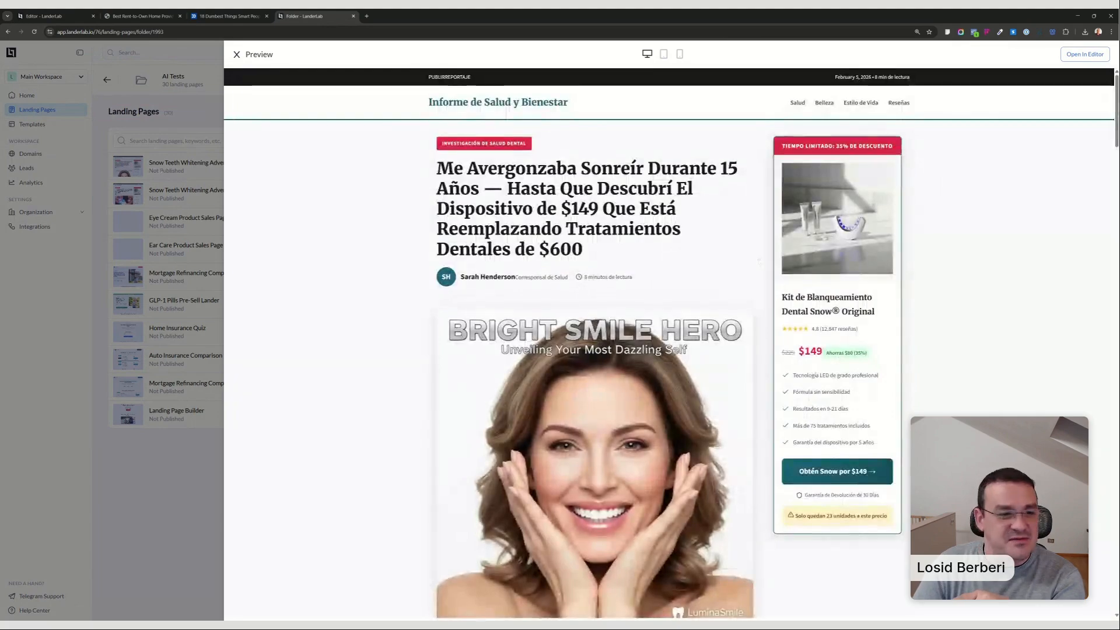
scroll(595, 350, "down", 3)
scroll(406, 232, "down", 10)
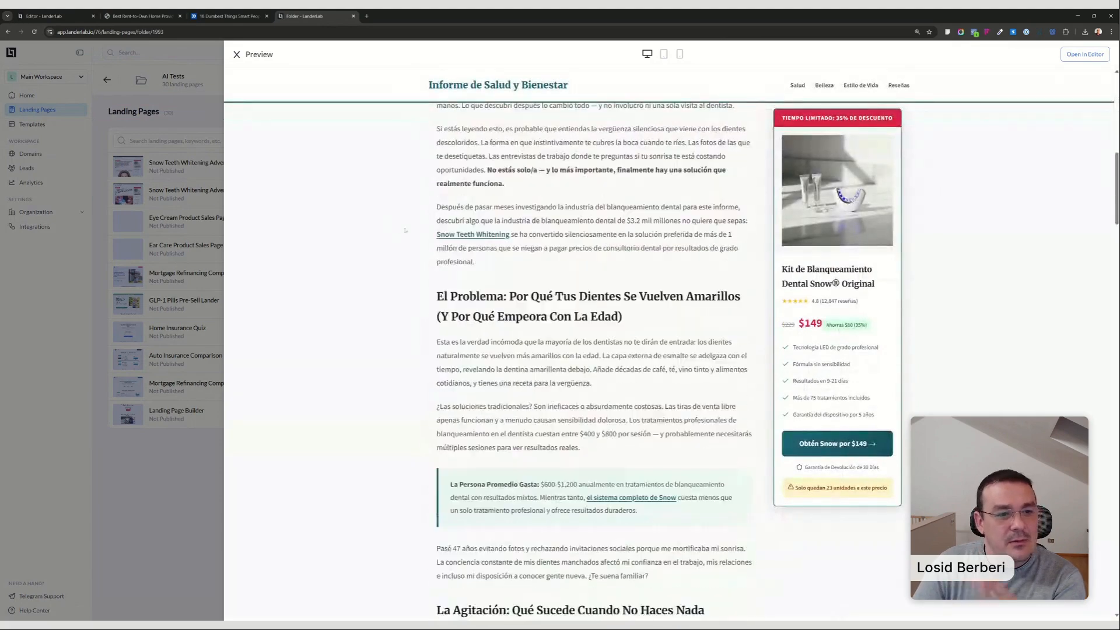
scroll(406, 231, "down", 5)
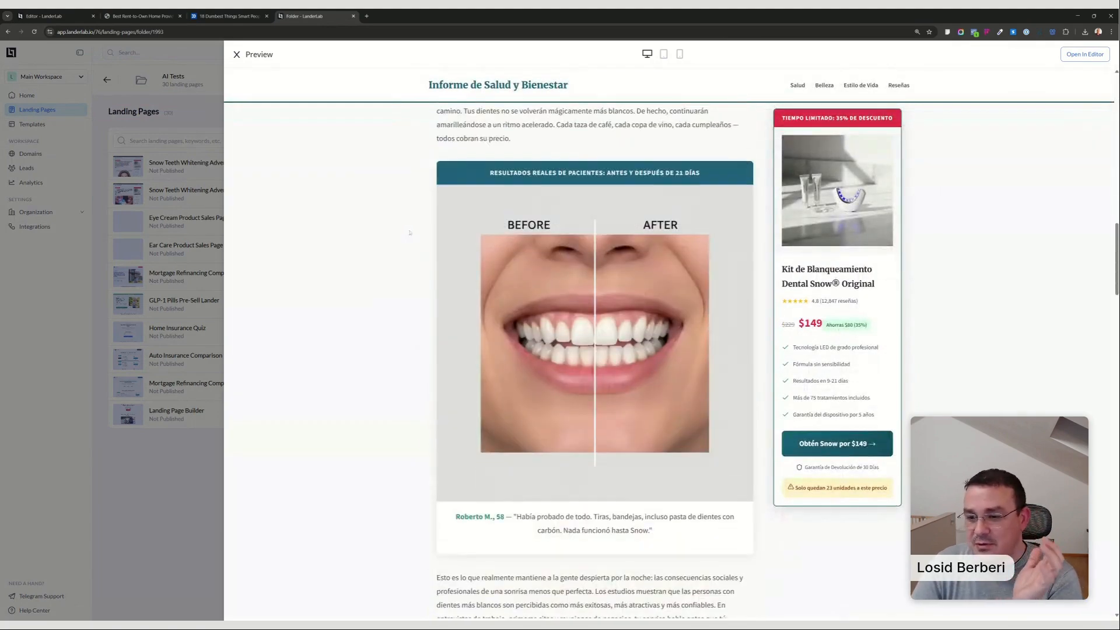
scroll(410, 233, "down", 10)
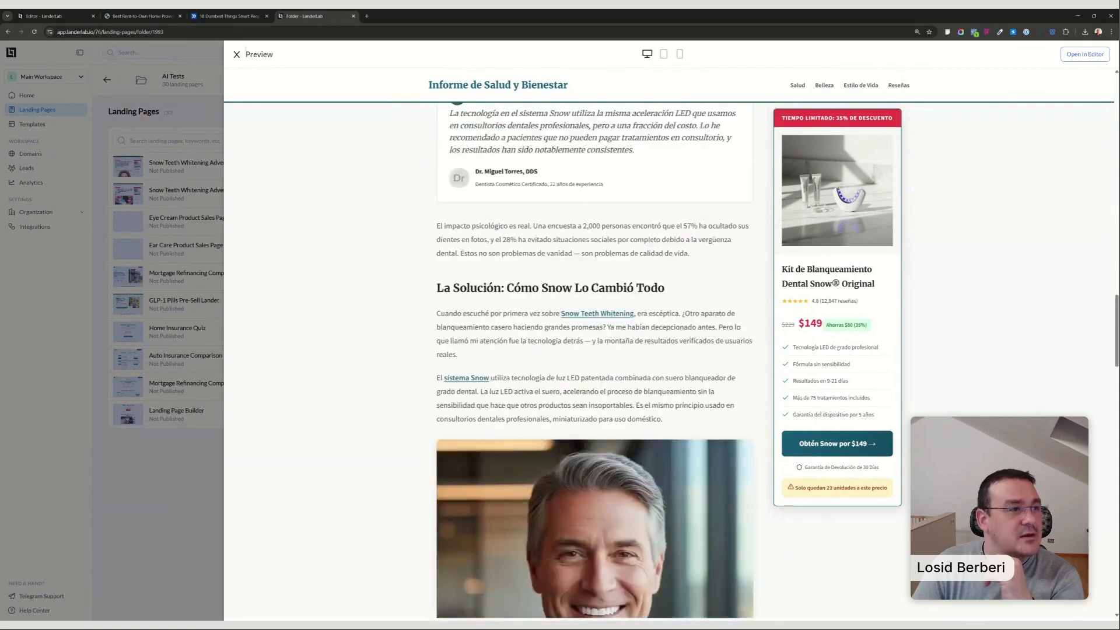
key("Escape")
left_click(1057, 81)
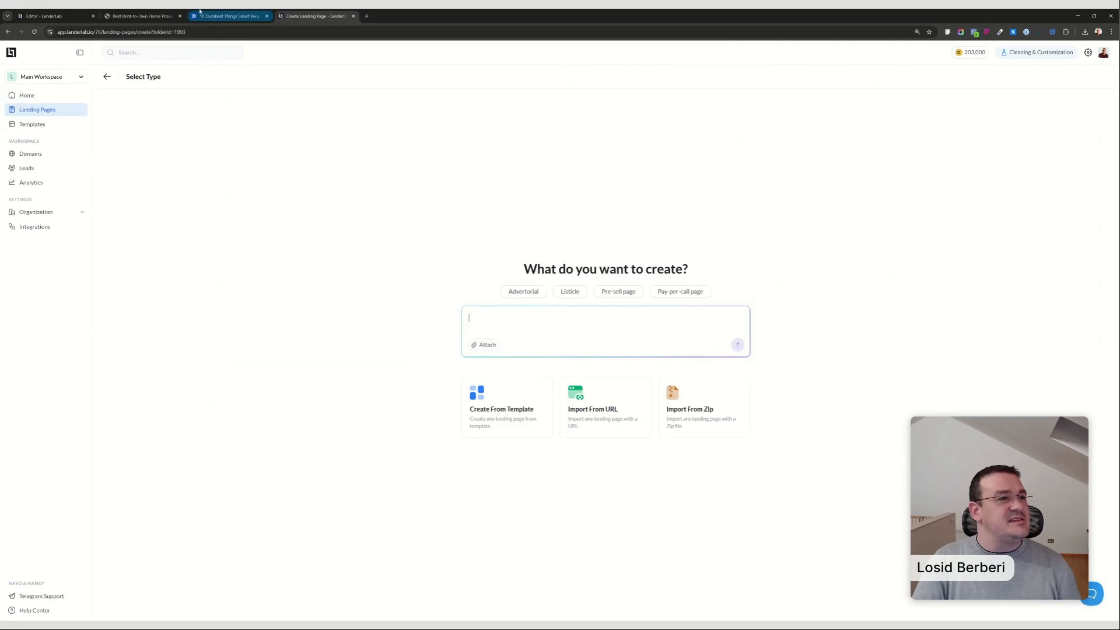
Add a Quiz element beside the hero image placeholder on the medical weight loss page and choose to create it with AI.
left_click(65, 12)
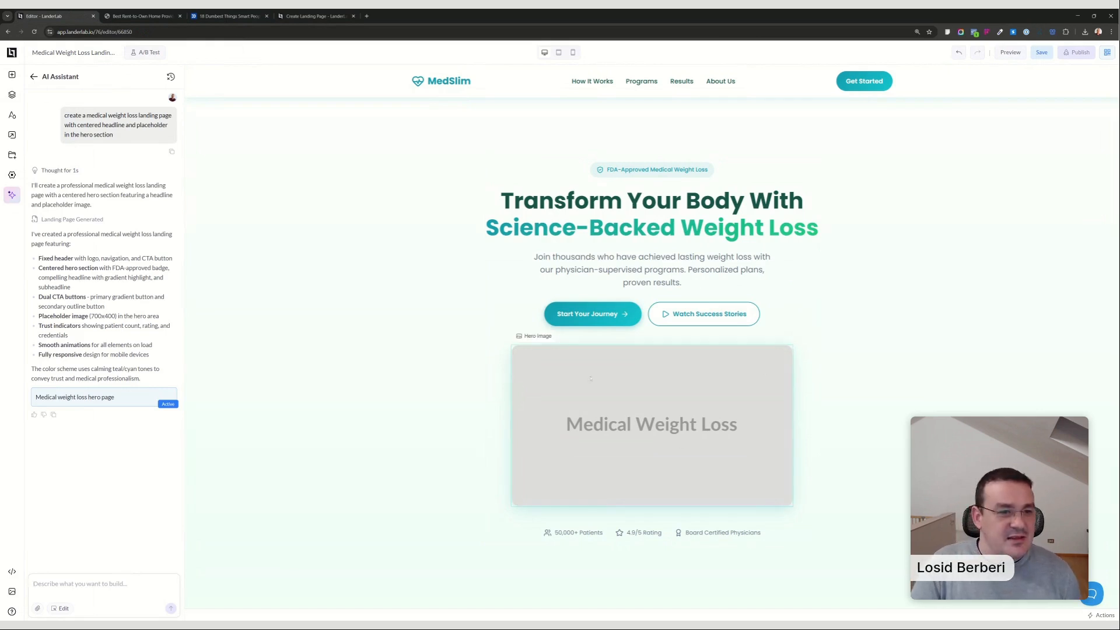
left_click(682, 455)
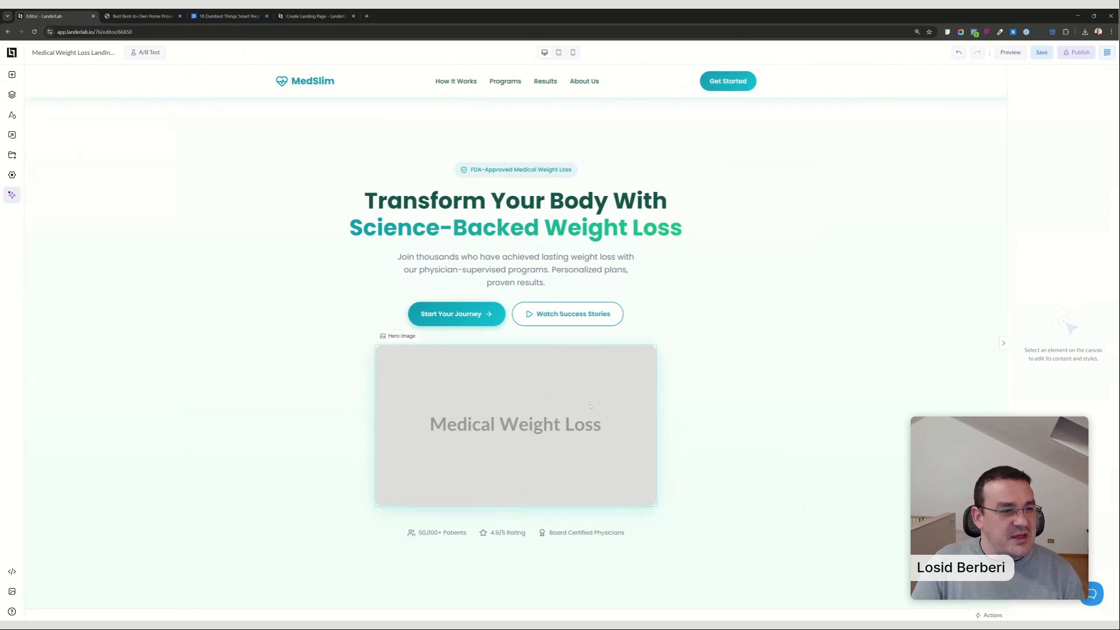
left_click(590, 406)
left_click(12, 75)
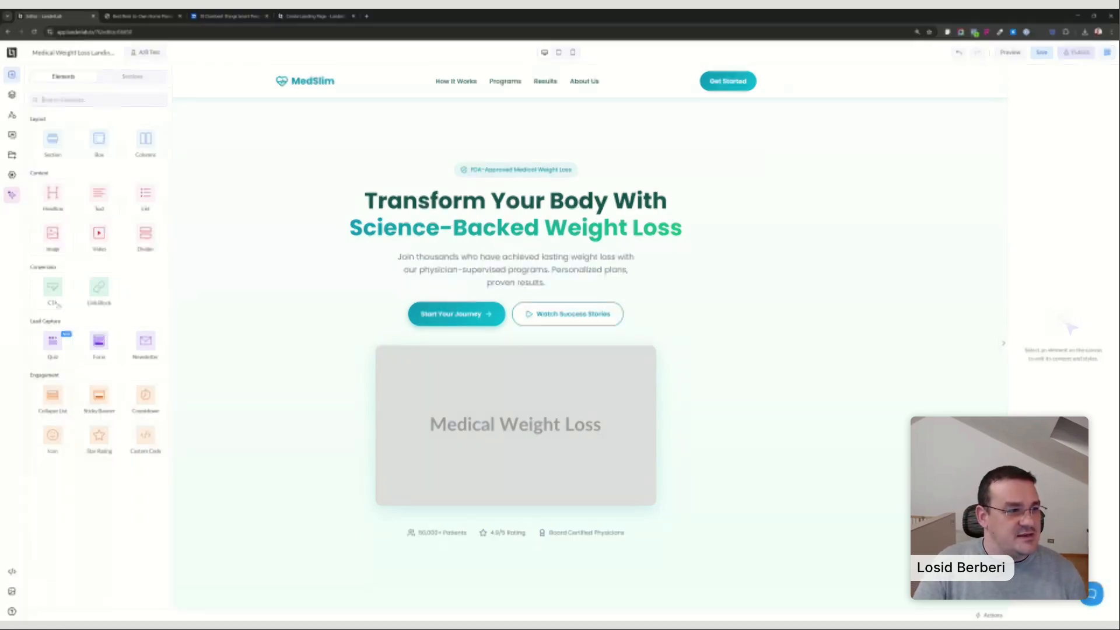
left_click_drag(57, 347, 574, 429)
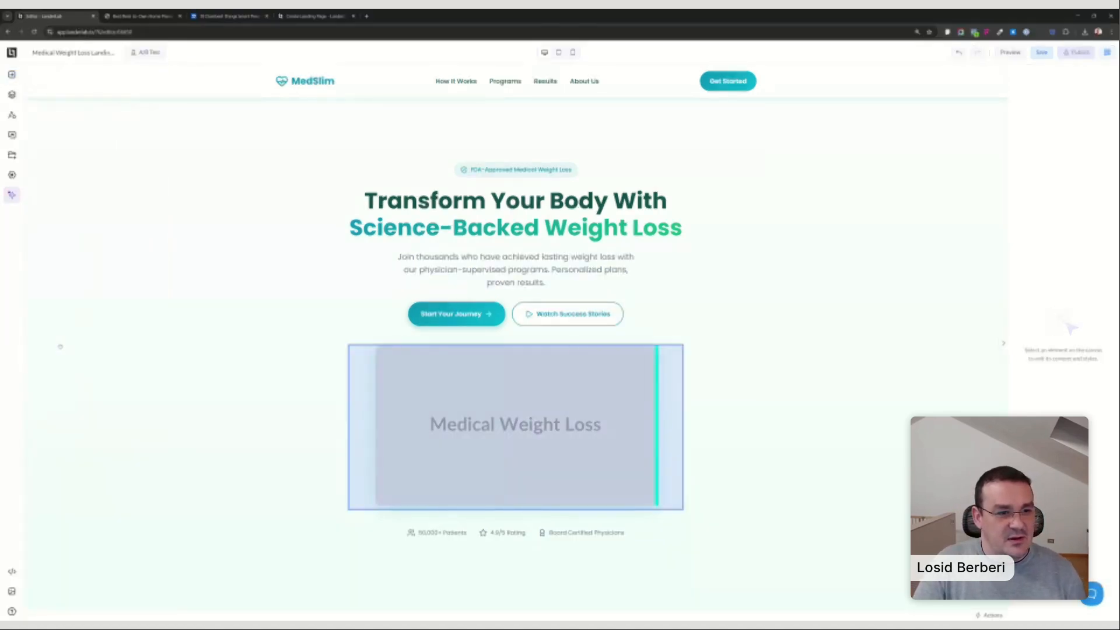
left_click_drag(657, 426, 656, 426)
left_click(659, 330)
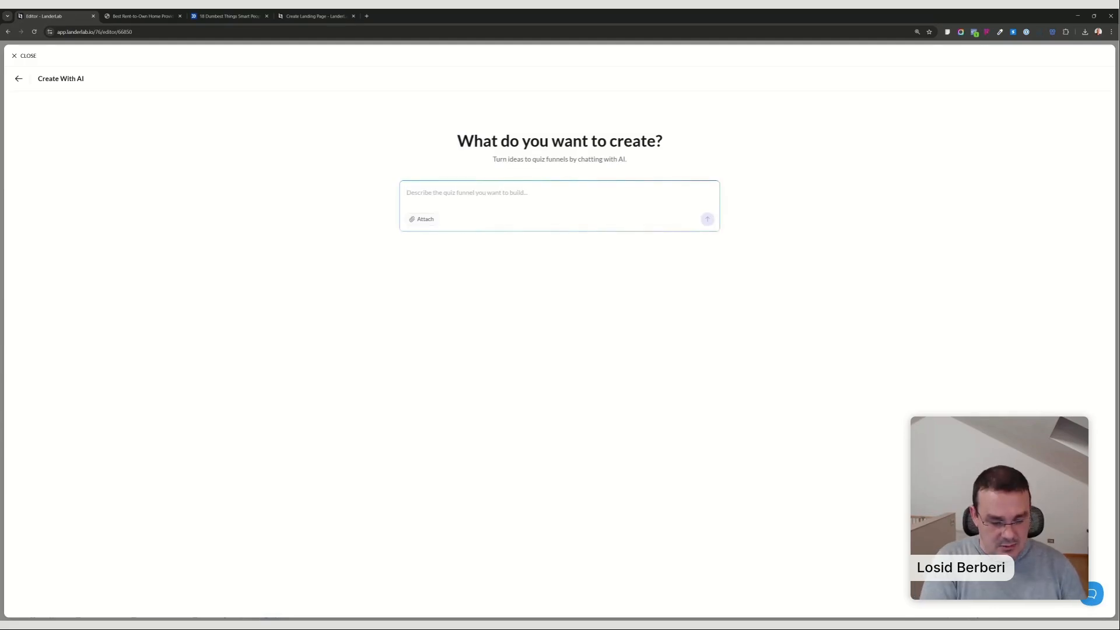
Generate the quiz with the AI prompt "create a medical weight loss quiz qualification flow".
type("create a")
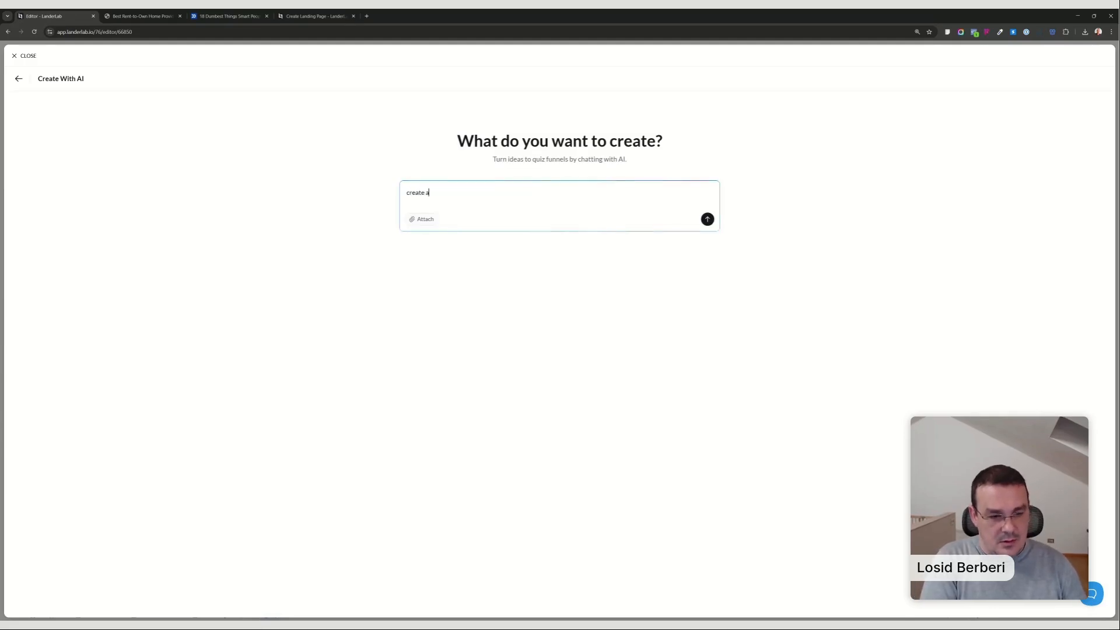
type(" medical weight loss")
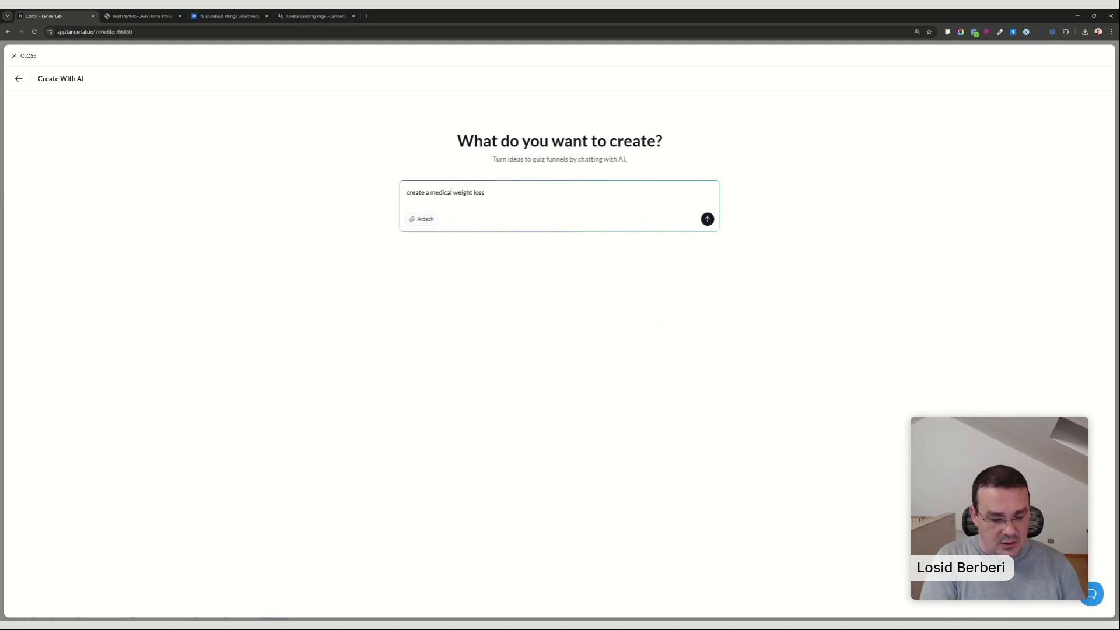
type(" quiz qualif")
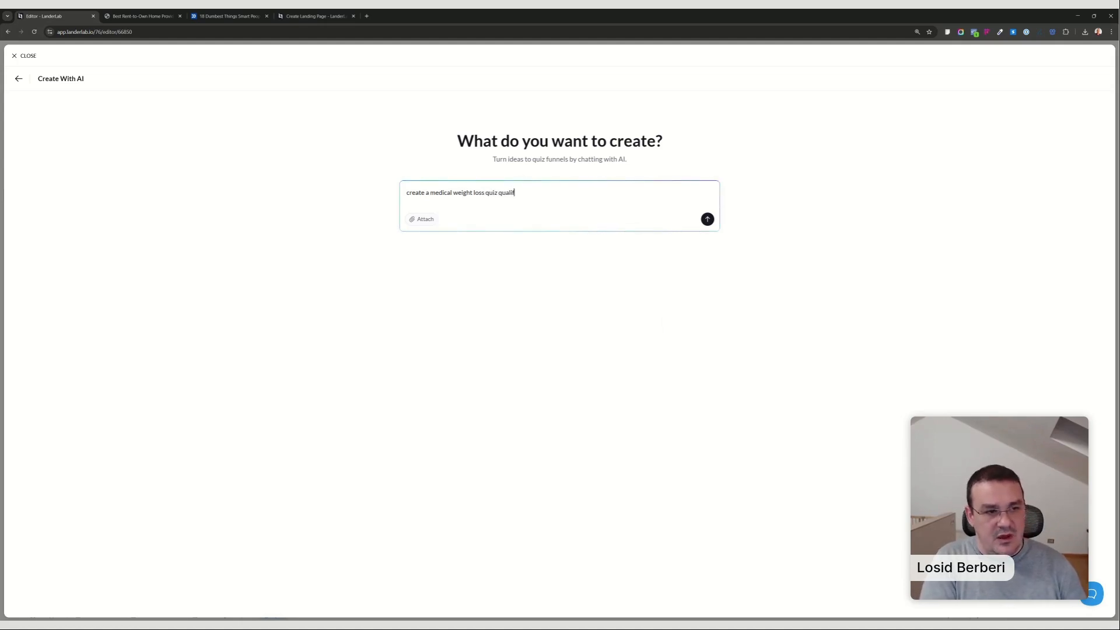
type("ication flow")
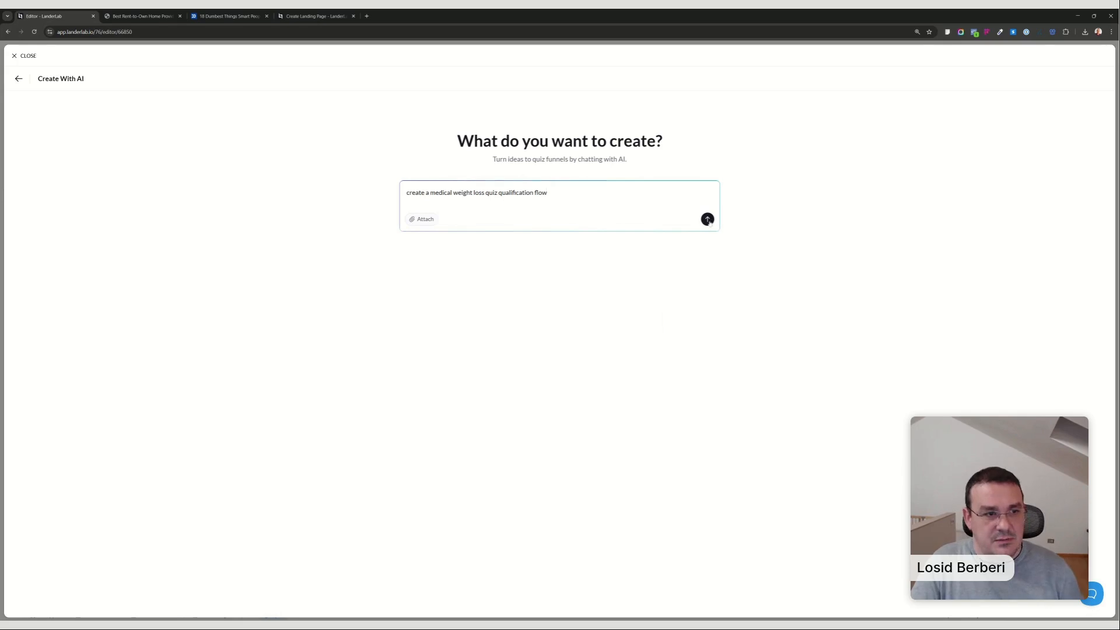
left_click(707, 220)
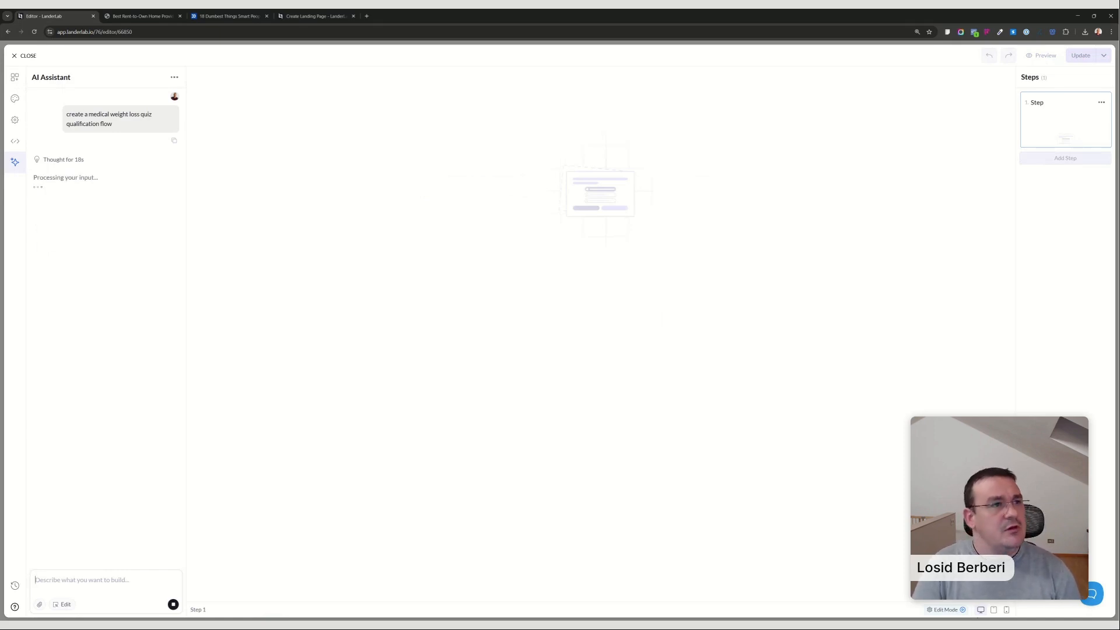
Browse the 0 Lead Funnels folder, preview the published Bathroom Remodeling Landing Page and test its Get Free Estimate link.
left_click(312, 16)
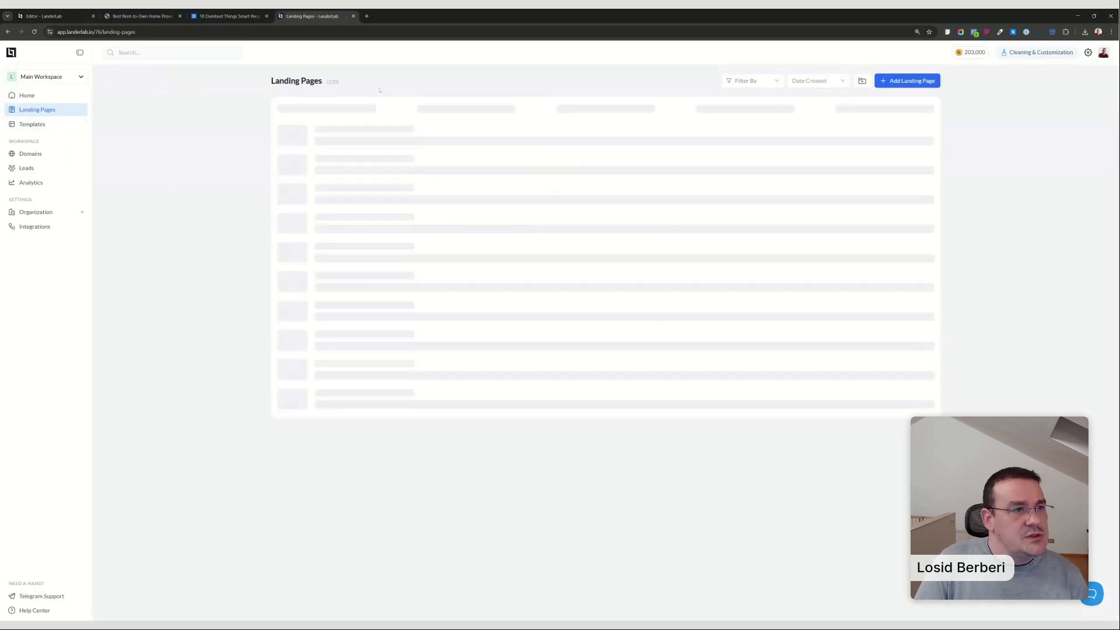
left_click(328, 139)
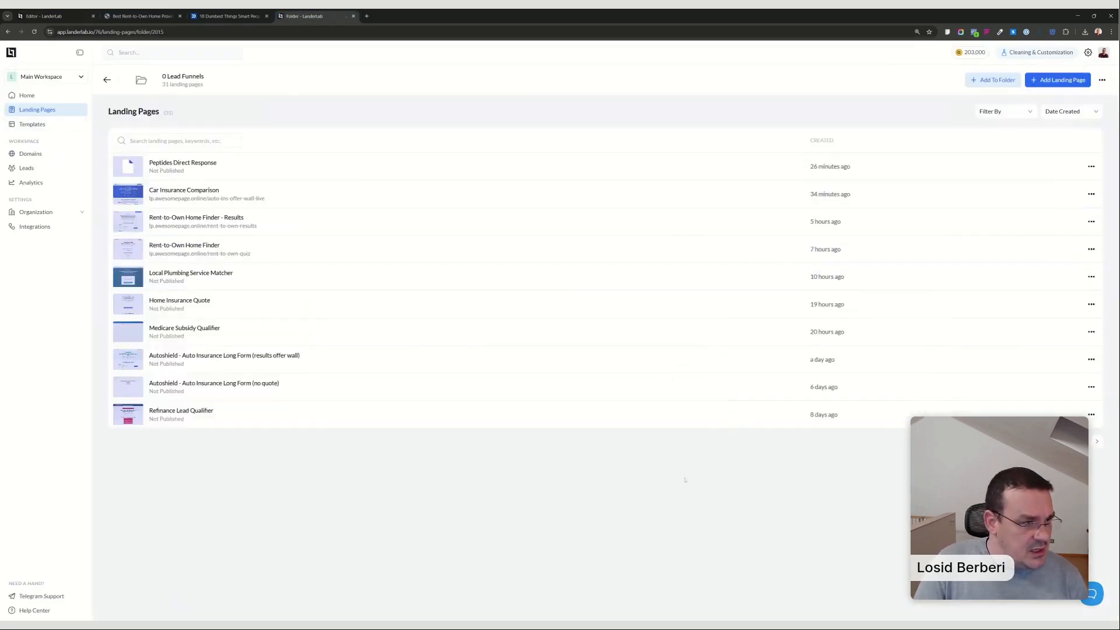
left_click(1050, 442)
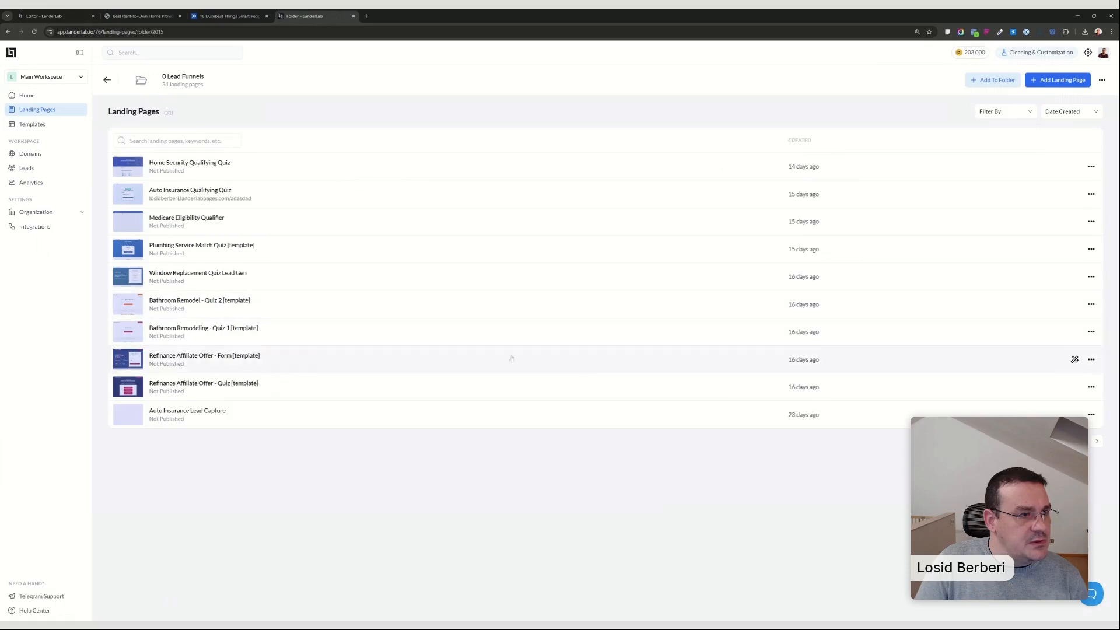
left_click(1065, 441)
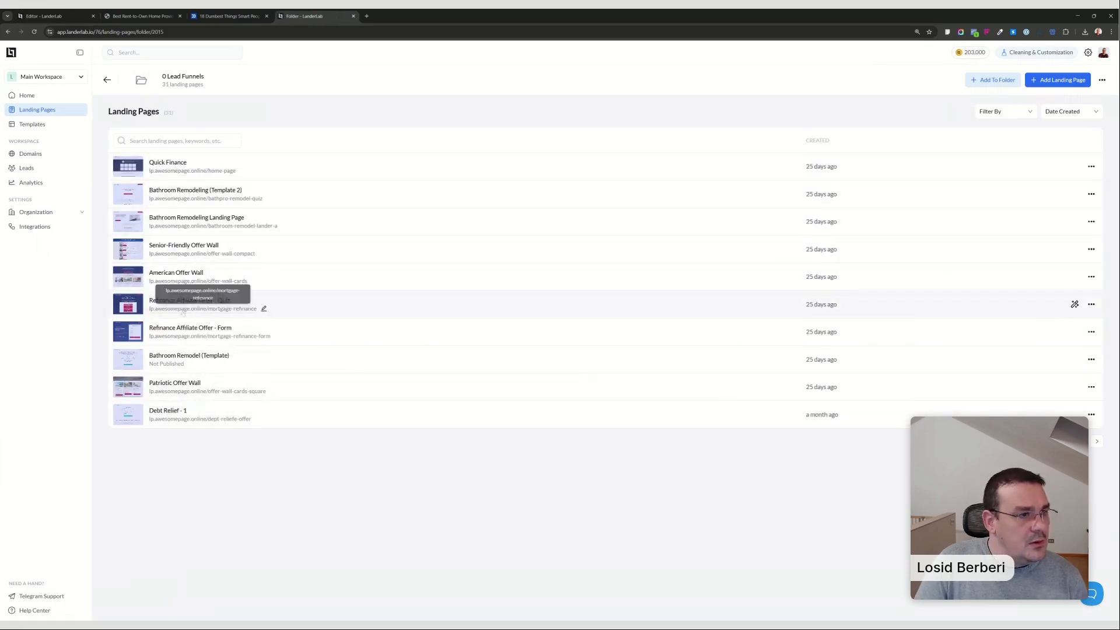
left_click(190, 226)
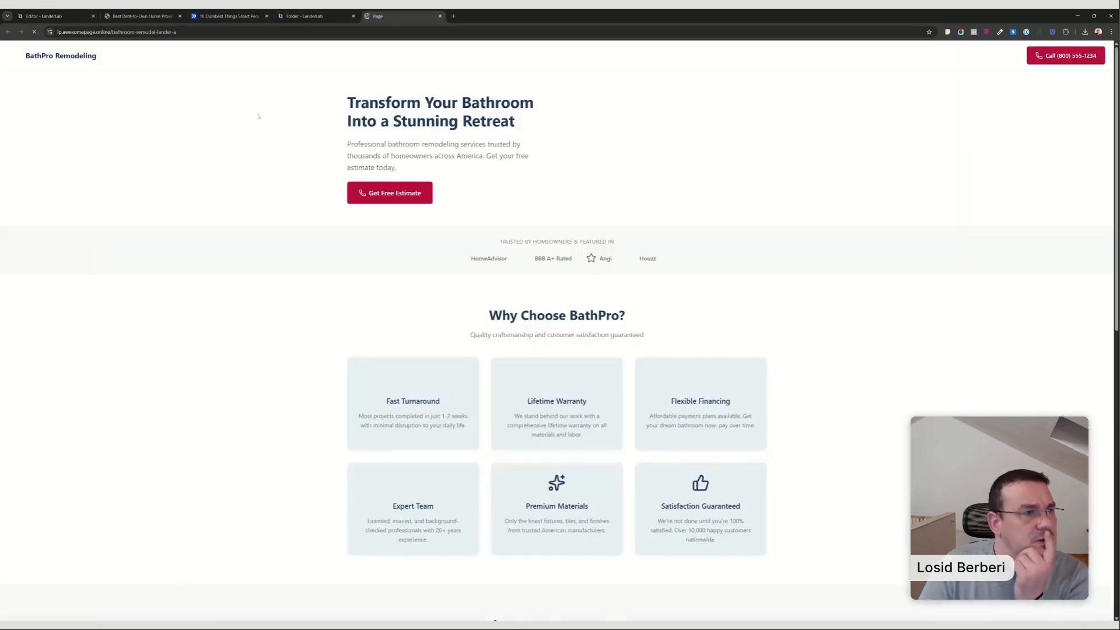
left_click(396, 195)
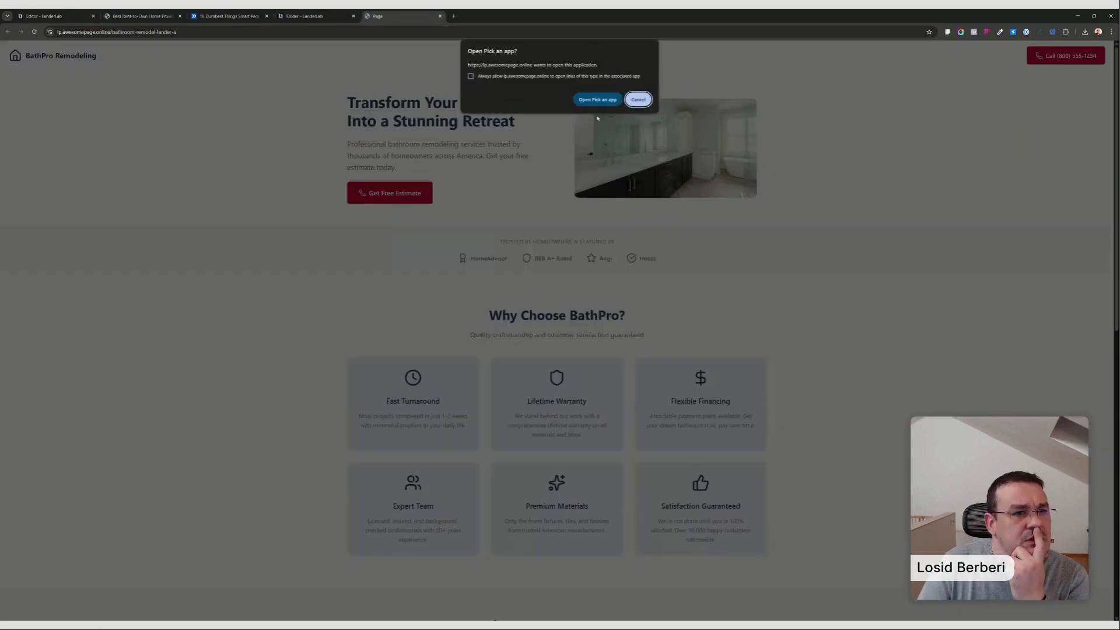
left_click(638, 99)
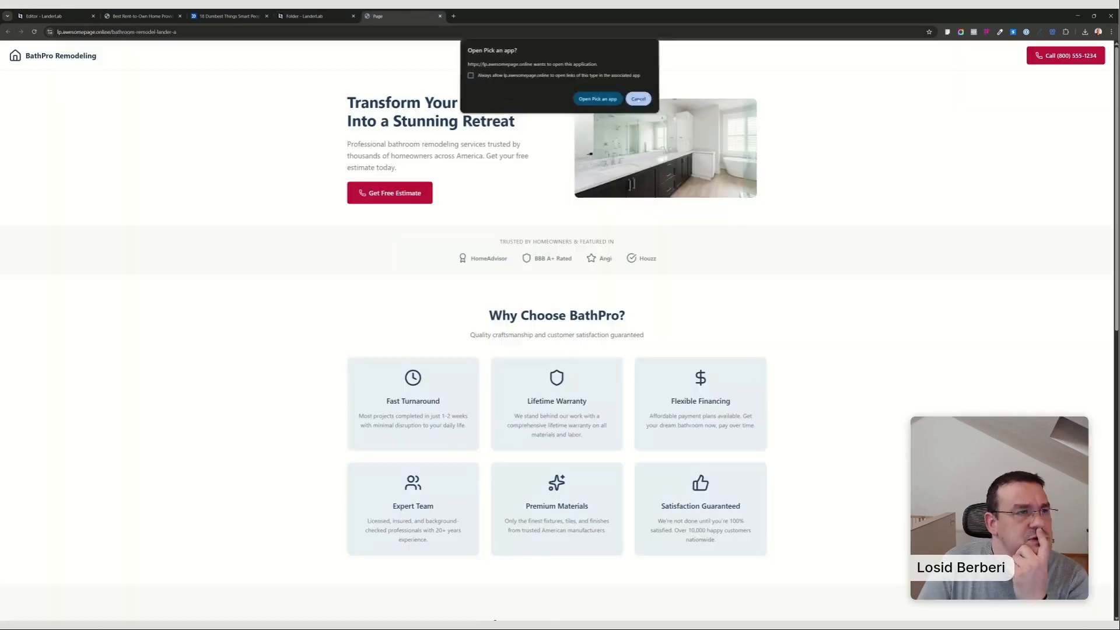
left_click(440, 17)
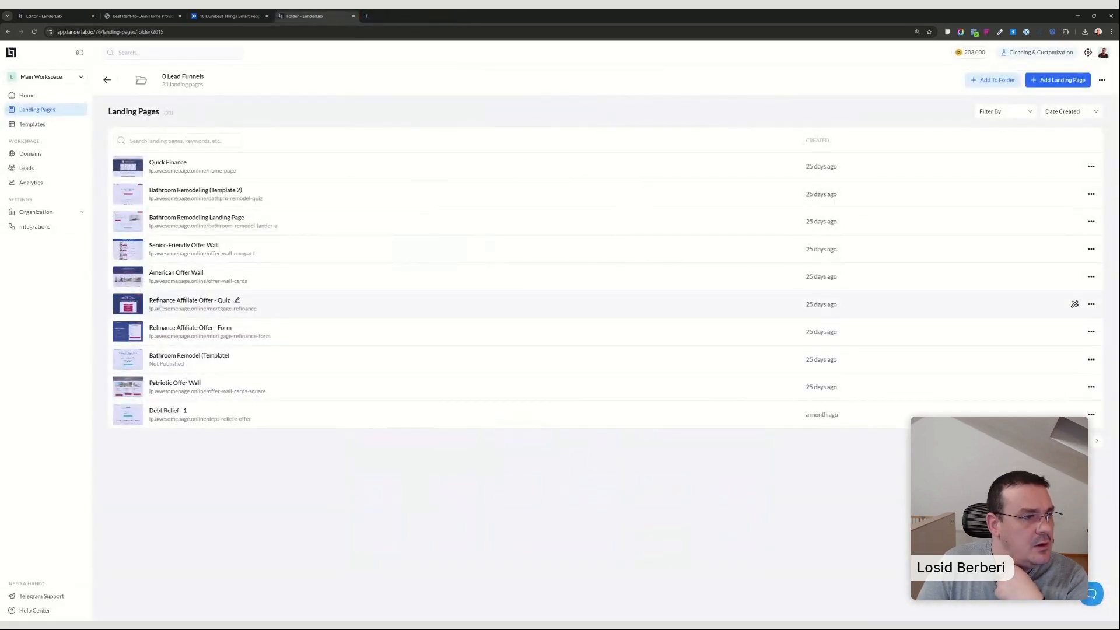
Preview the Bathroom Remoden - 1 page and go through its eligibility quiz with a zip code up to the contact details form.
left_click(1081, 441)
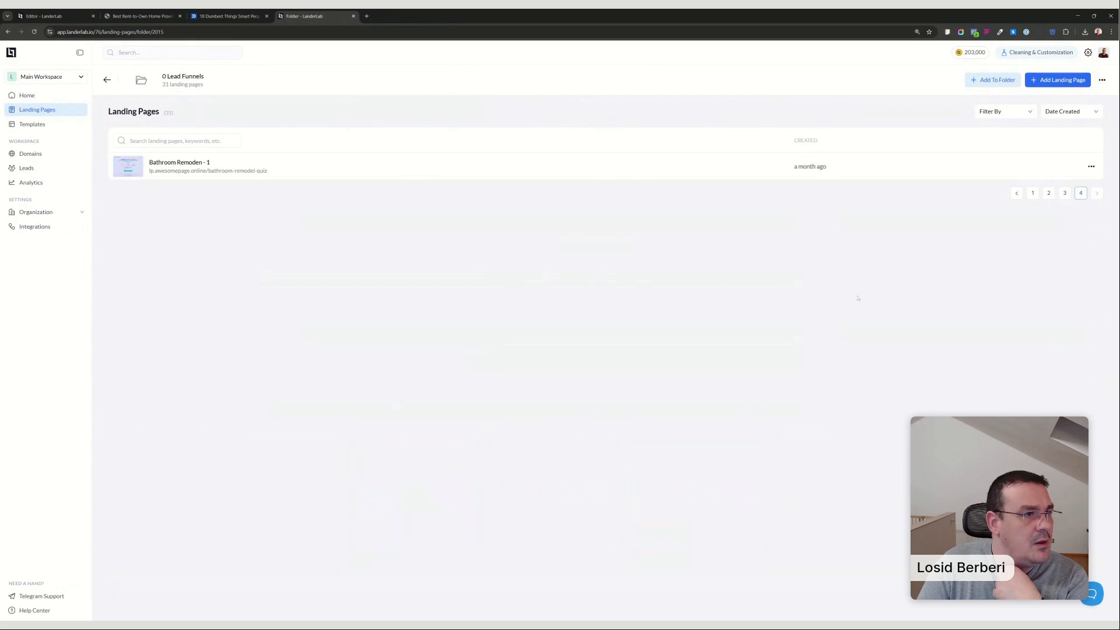
left_click(208, 170)
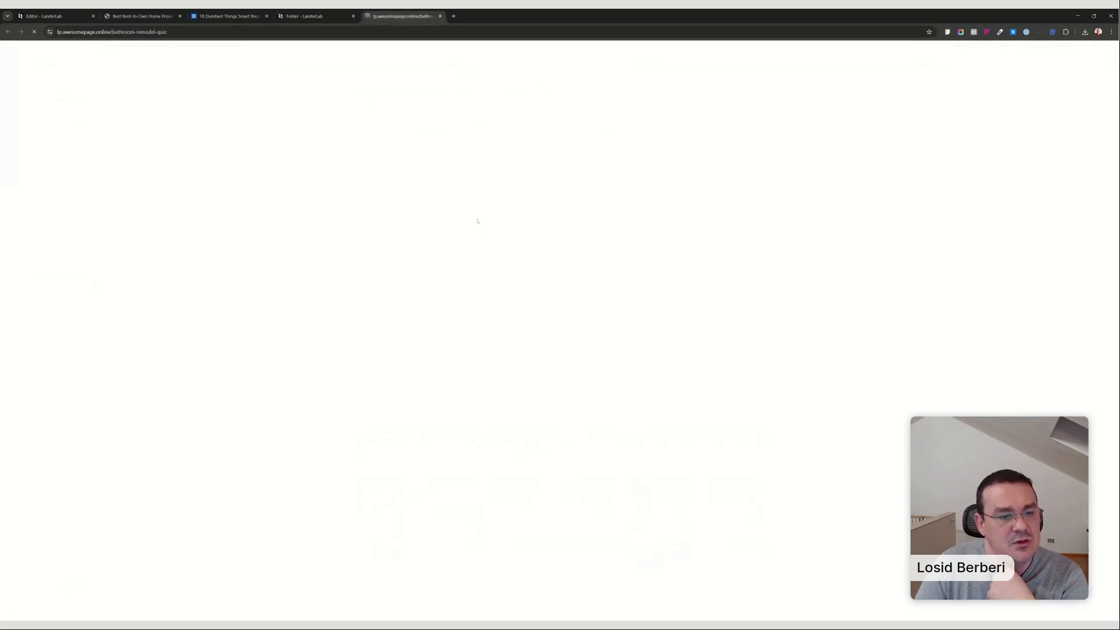
left_click(548, 255)
type("56132")
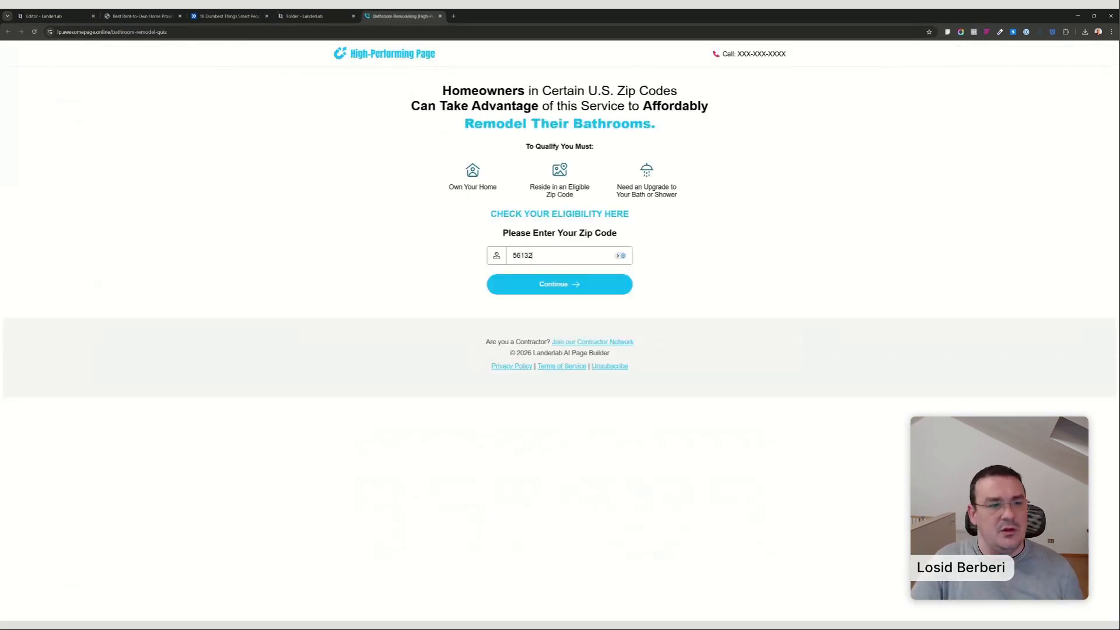
key("Return")
left_click(567, 193)
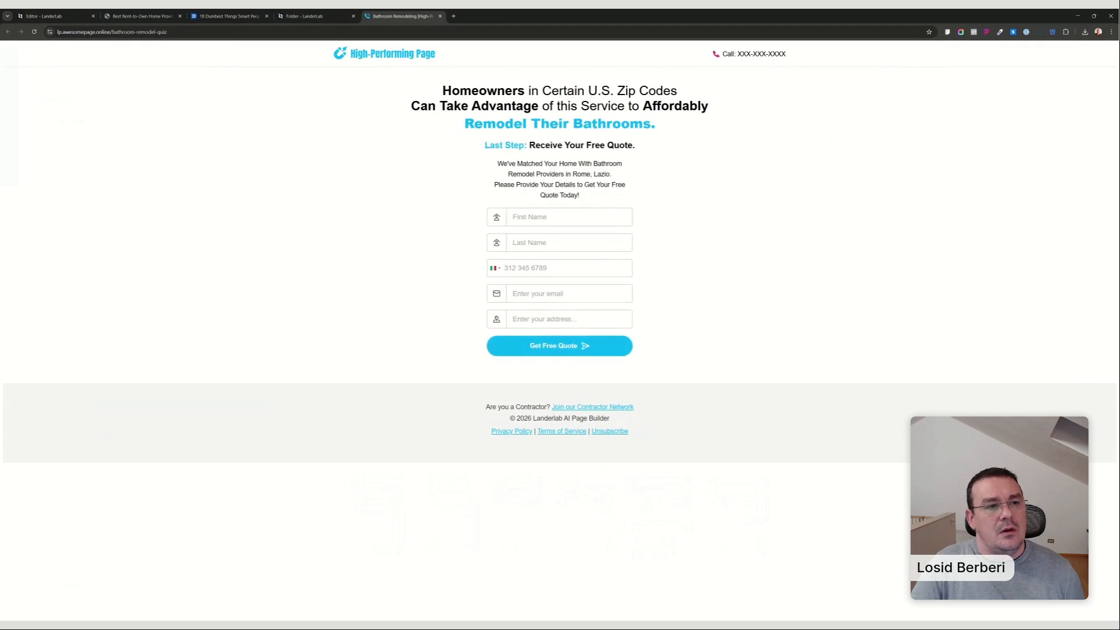
left_click(548, 217)
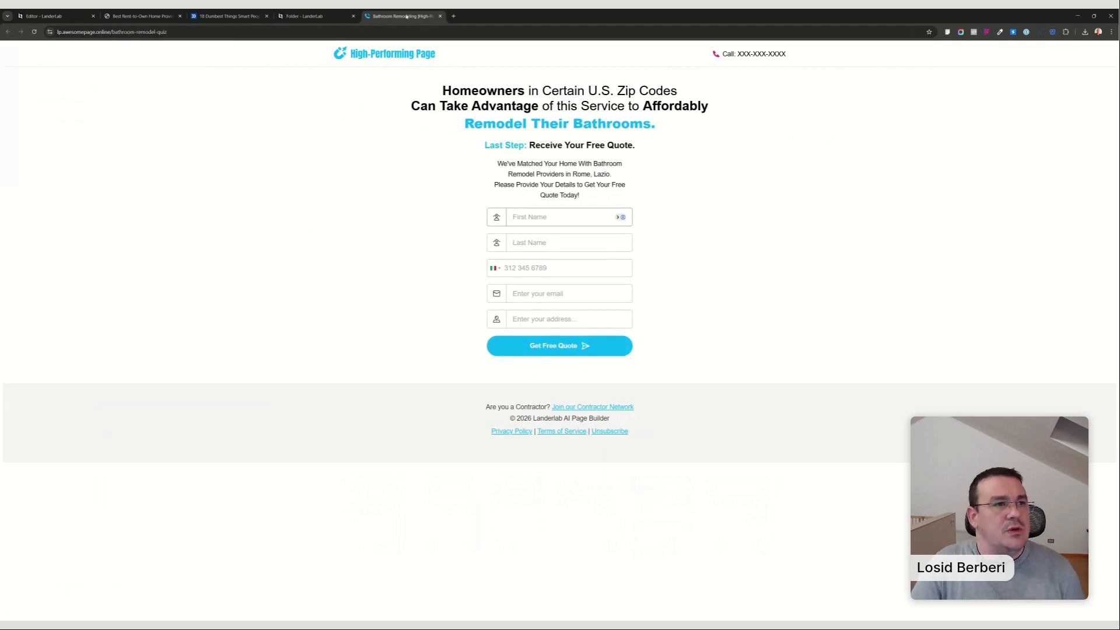
left_click(440, 17)
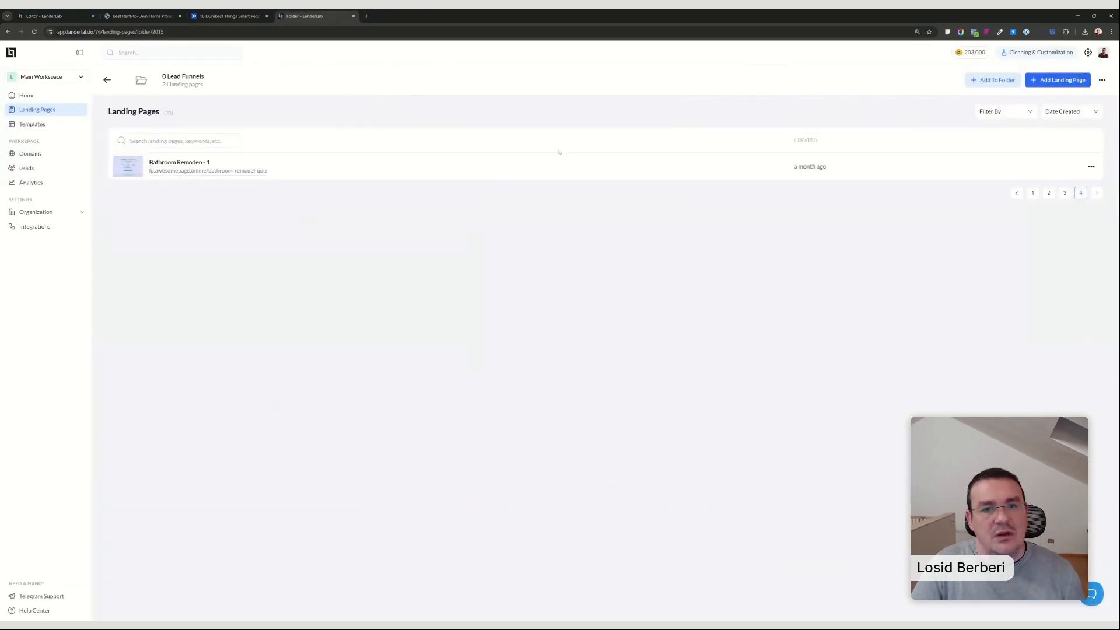
Preview the Refinance Affiliate Offer - Quiz page and answer its hero quiz up to the personal details form, choosing Single Family Home as property type.
left_click(1064, 194)
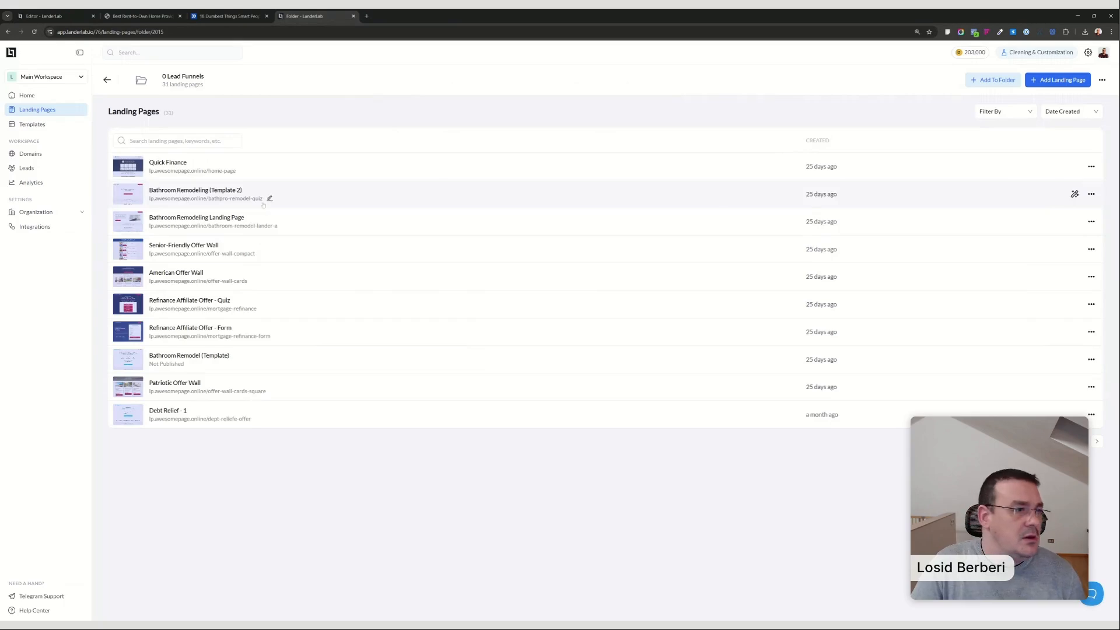
left_click(198, 308)
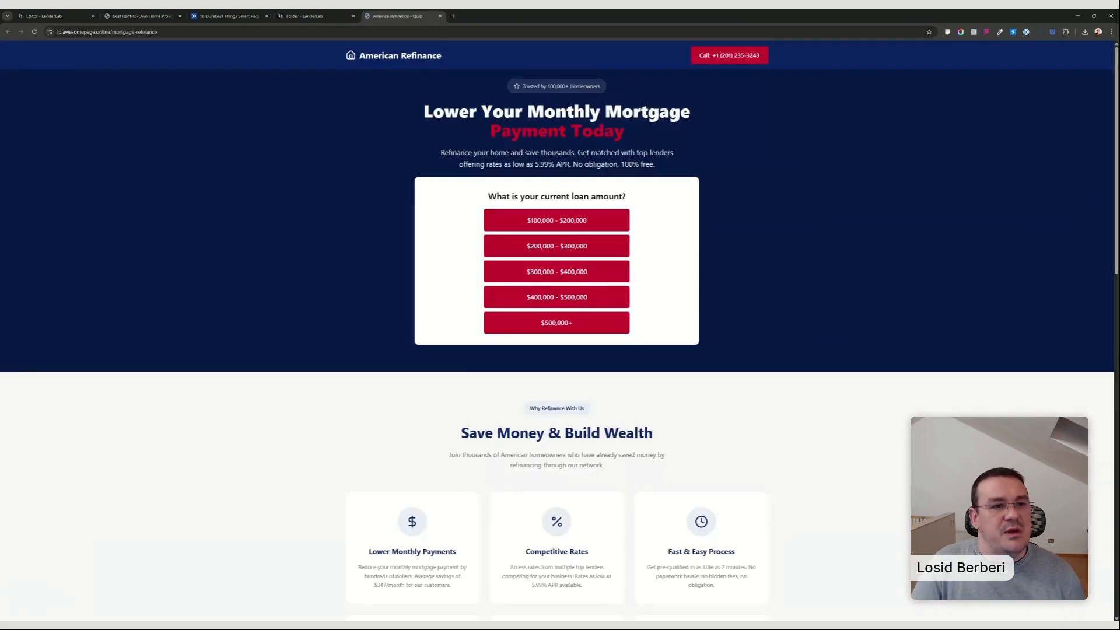
left_click(216, 32)
key("alt+Tab")
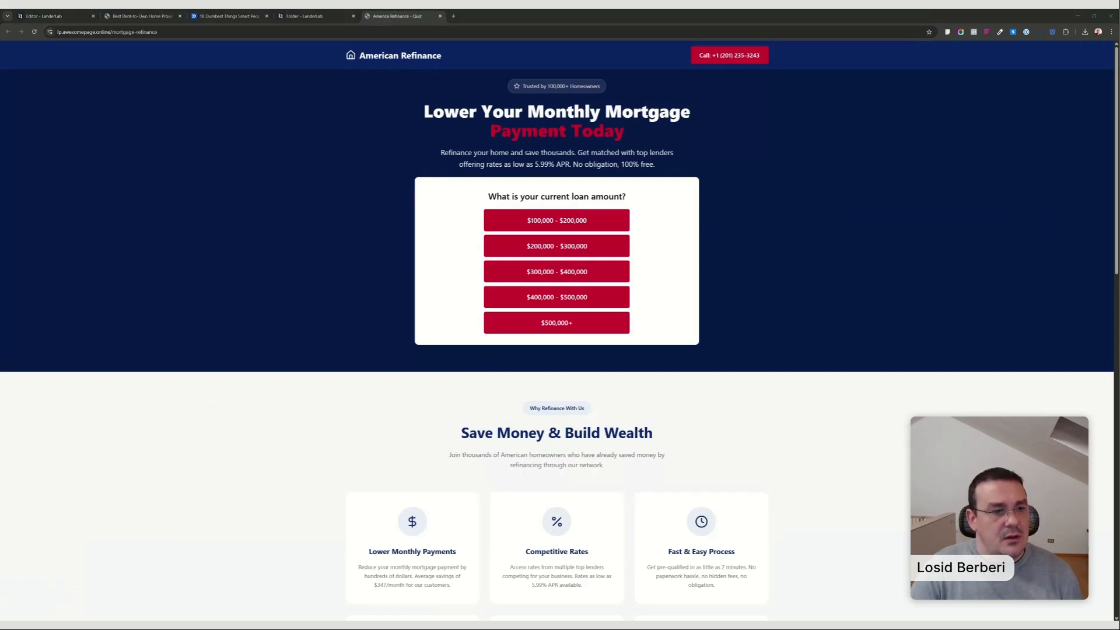
scroll(560, 327, "down", 5)
scroll(560, 326, "up", 5)
left_click(559, 253)
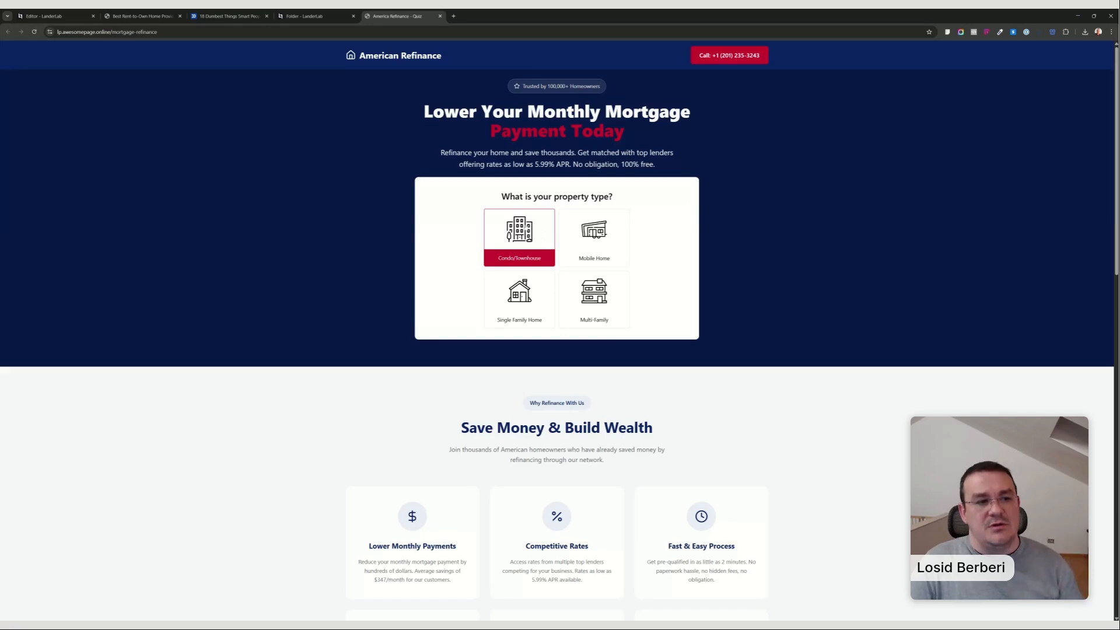
left_click(519, 294)
left_click(549, 272)
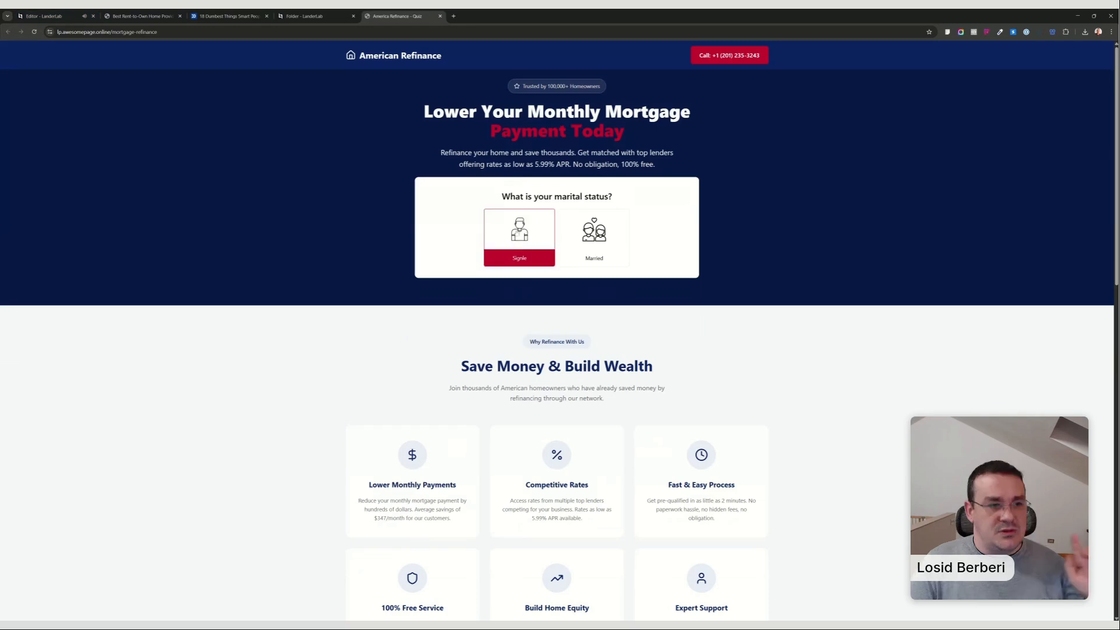
left_click(536, 250)
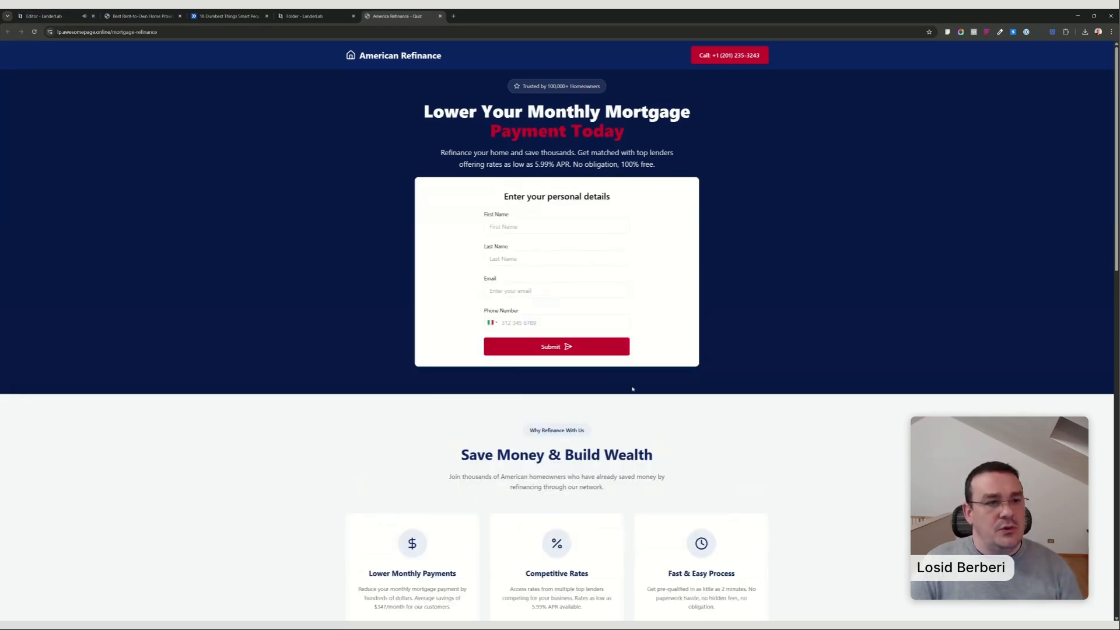
Return to the generated medical weight loss quiz and remove its Welcome step.
left_click(29, 13)
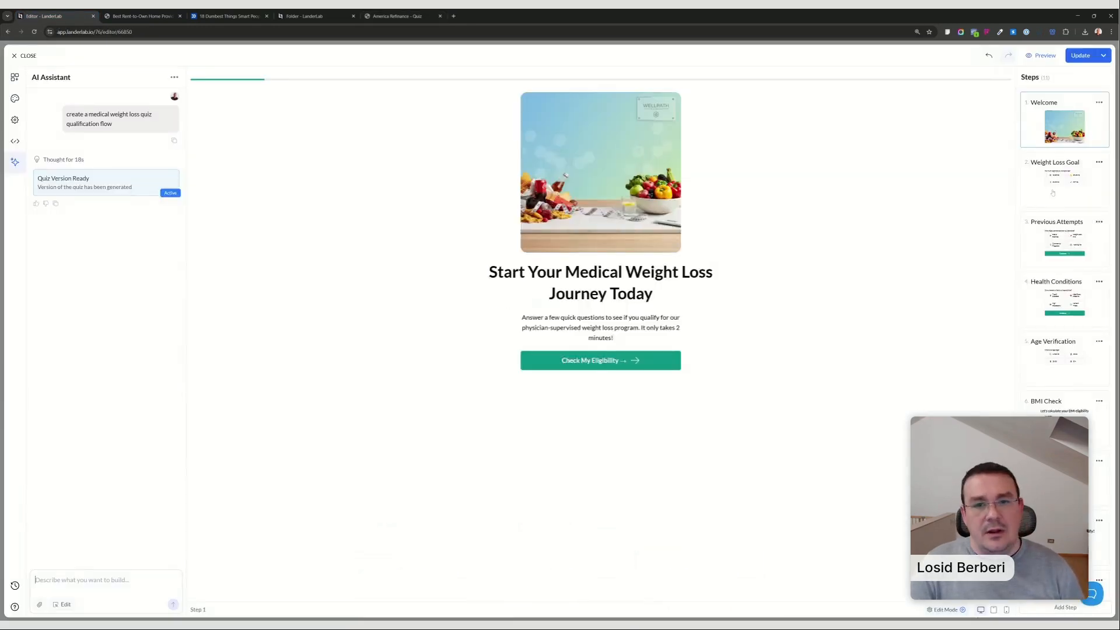
left_click(1099, 104)
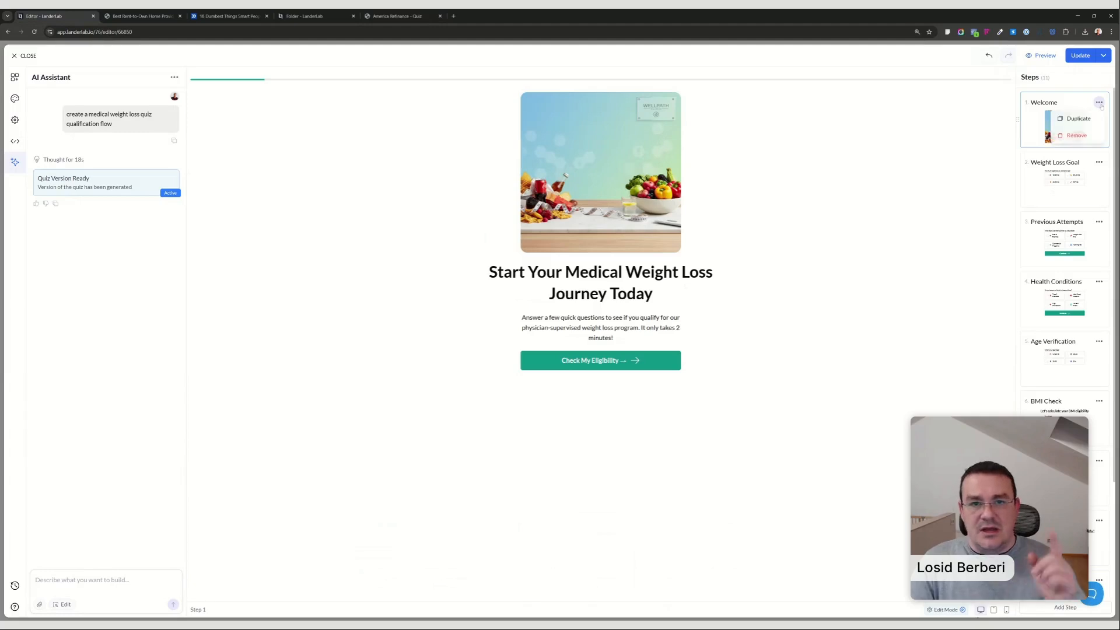
left_click(1077, 137)
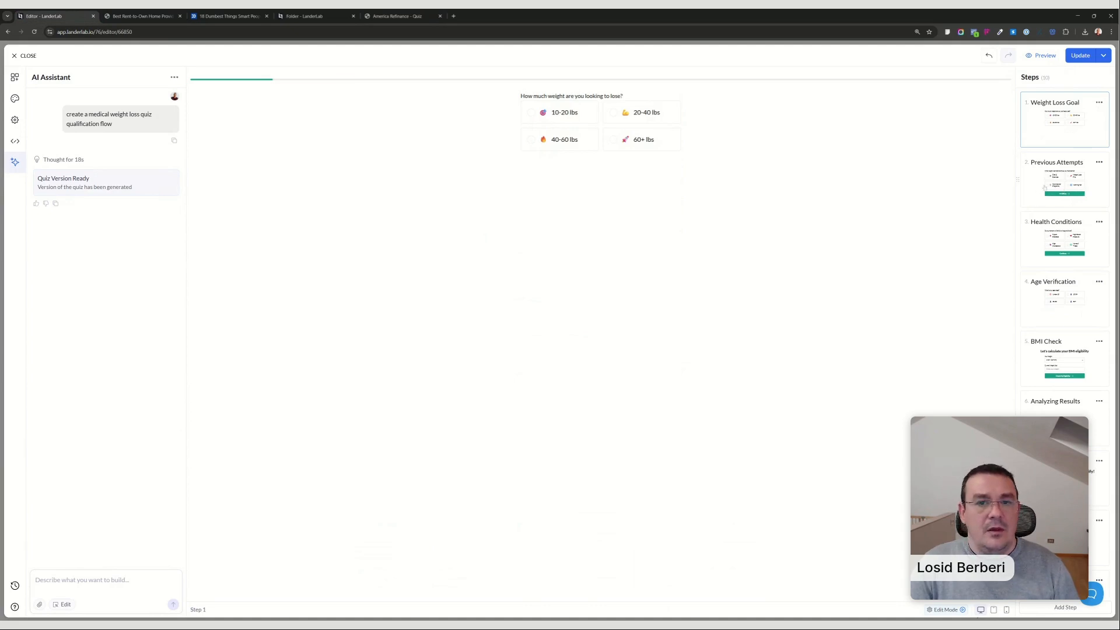
Examine the Previous Attempts, Health Conditions and Age Verification steps, and test multiple selection by ticking all four previous weight loss methods.
left_click(1045, 188)
left_click(1048, 234)
left_click(1046, 292)
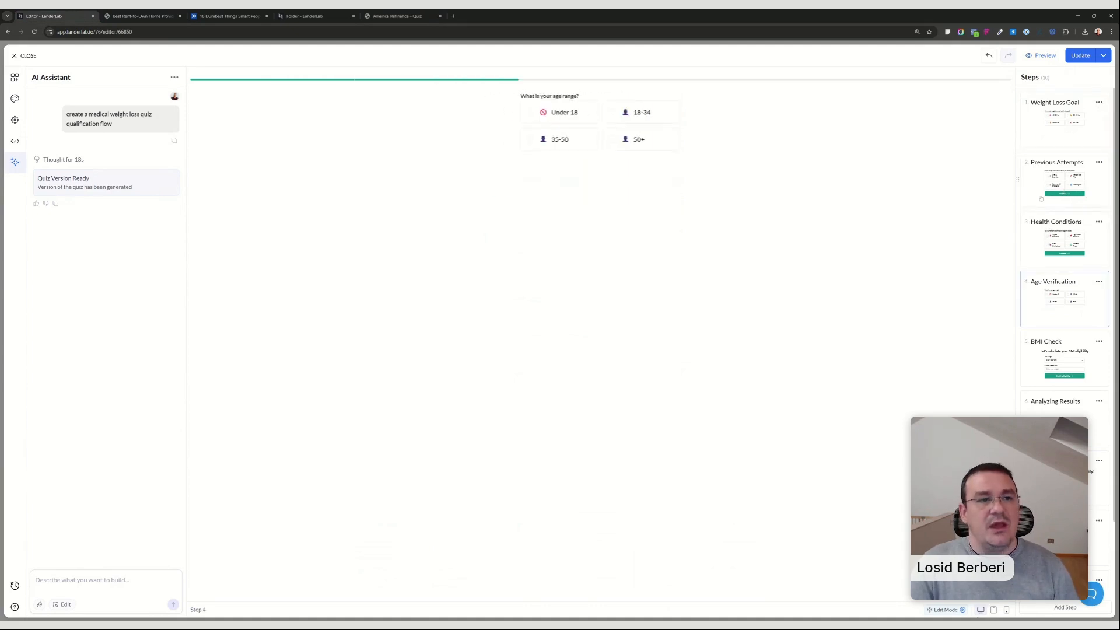
left_click(1059, 172)
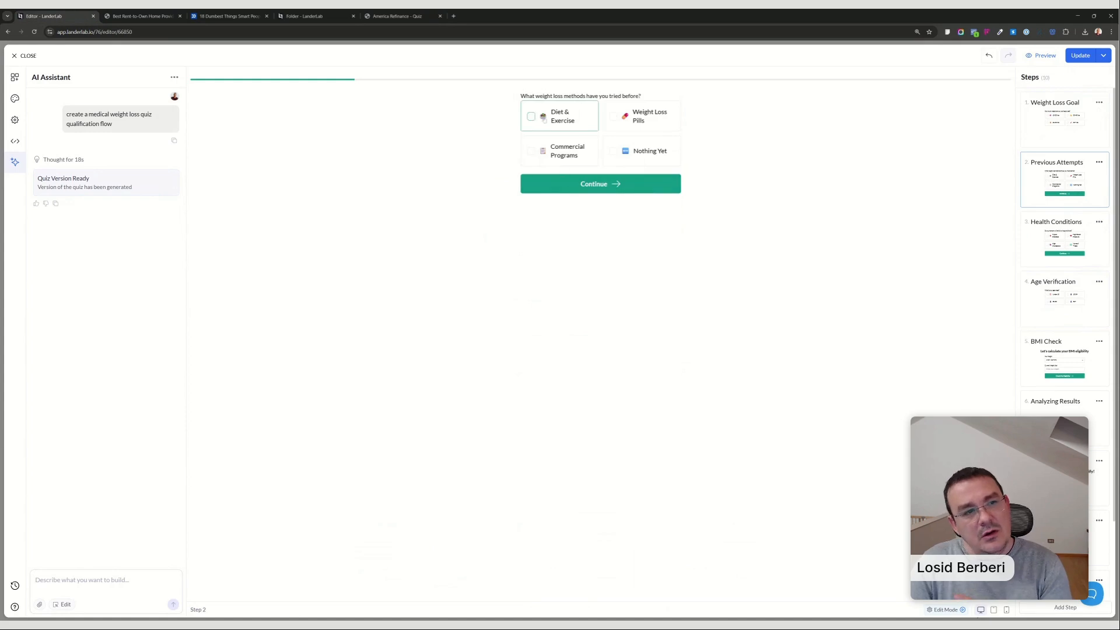
left_click(560, 116)
left_click(563, 150)
left_click(645, 116)
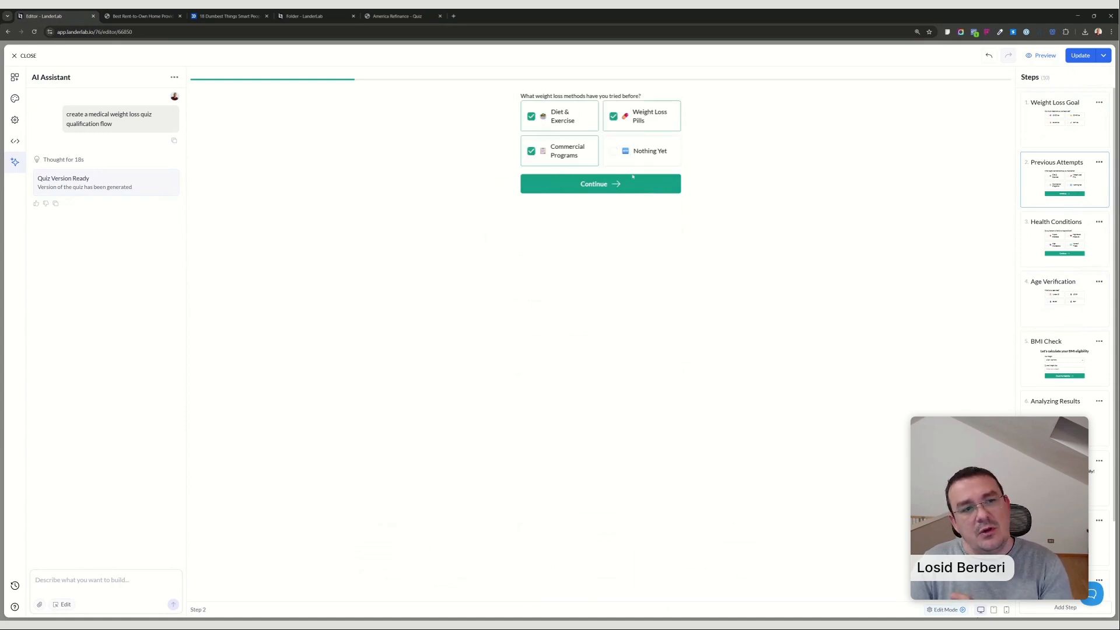
left_click(637, 156)
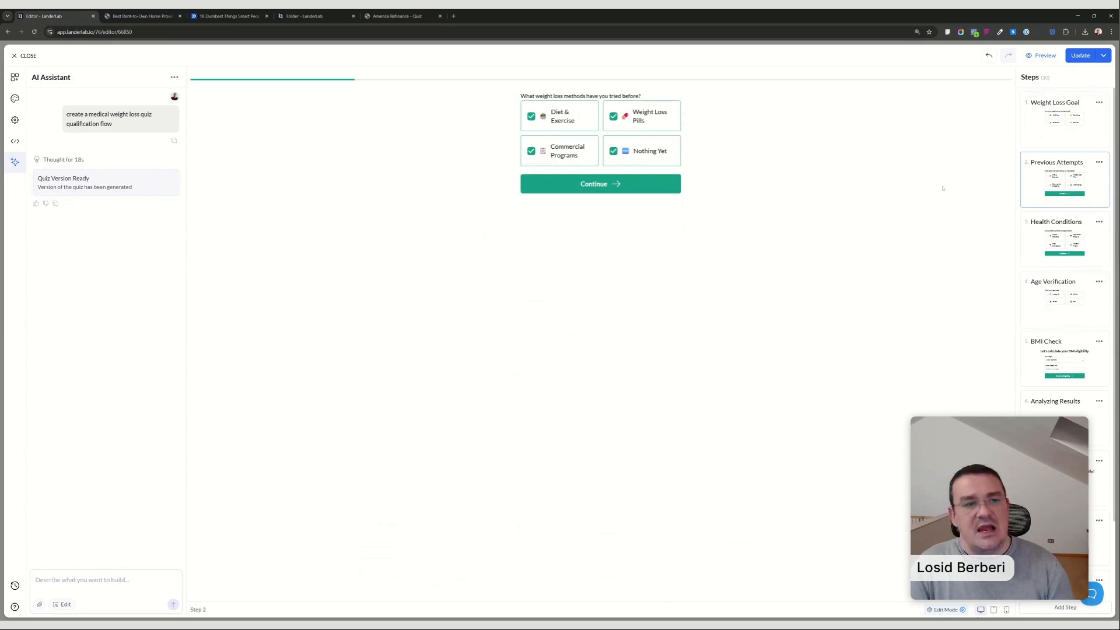
Review the quiz from Age Verification through the pre-qualification result, and update the quiz on the landing page.
left_click(1065, 299)
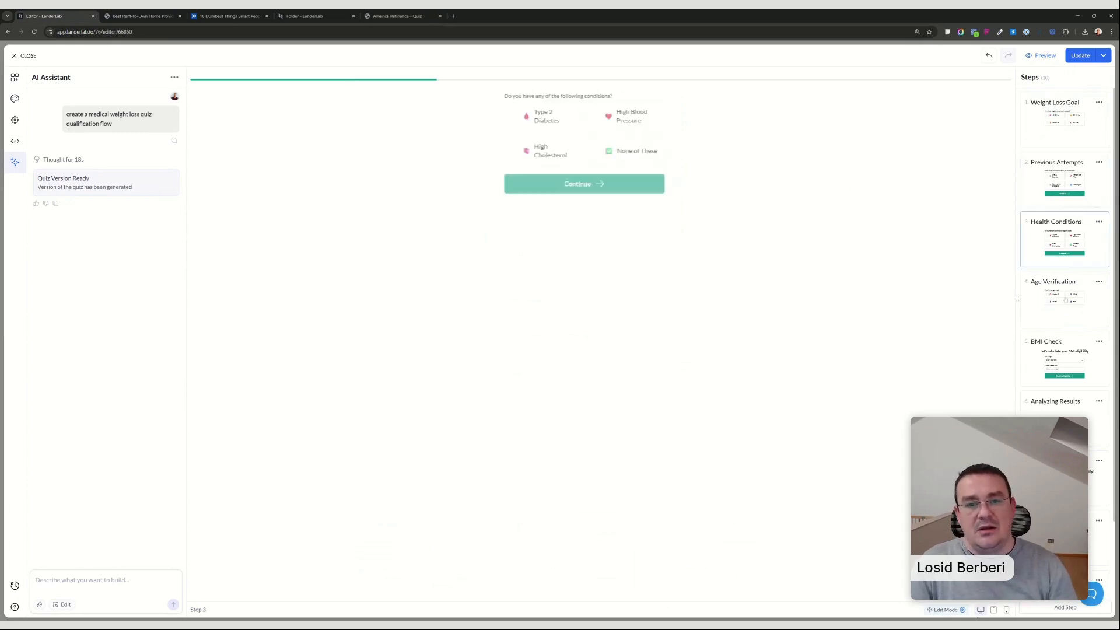
left_click(1076, 351)
left_click(1072, 411)
left_click(1068, 476)
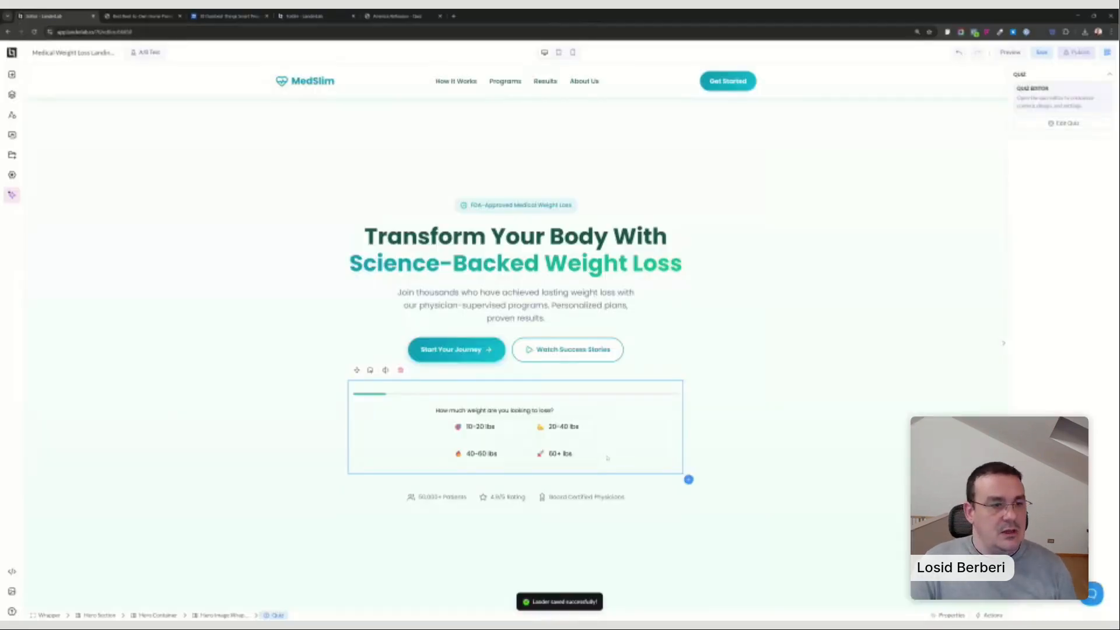
Set the hero quiz's basic background color to opaque white, #FFFFFFFF, and update the quiz on the landing page.
double_click(607, 458)
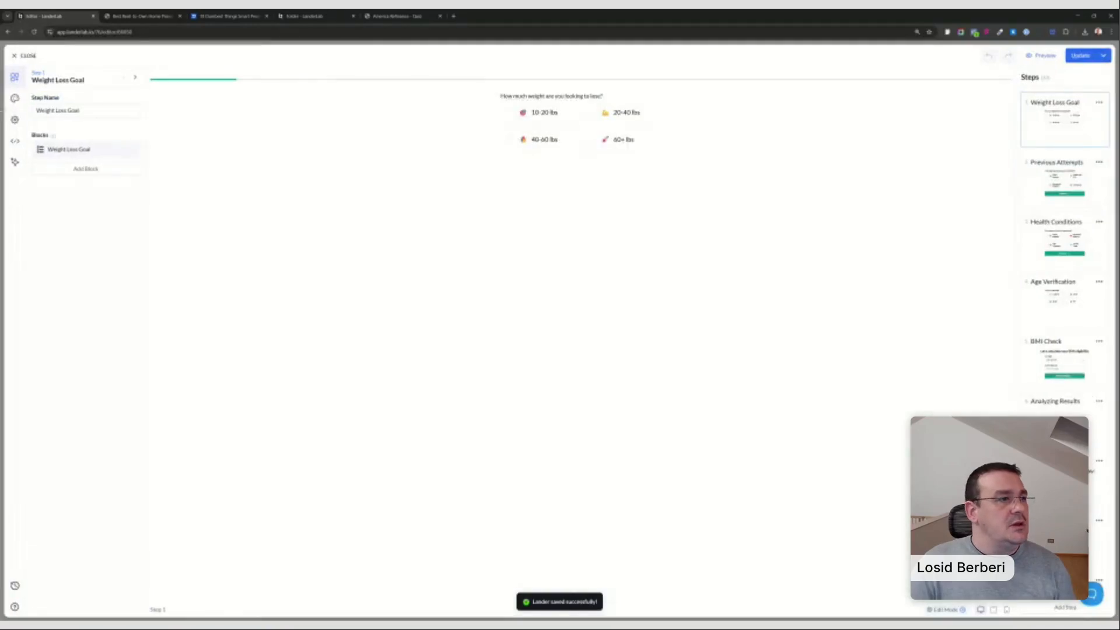
left_click(15, 98)
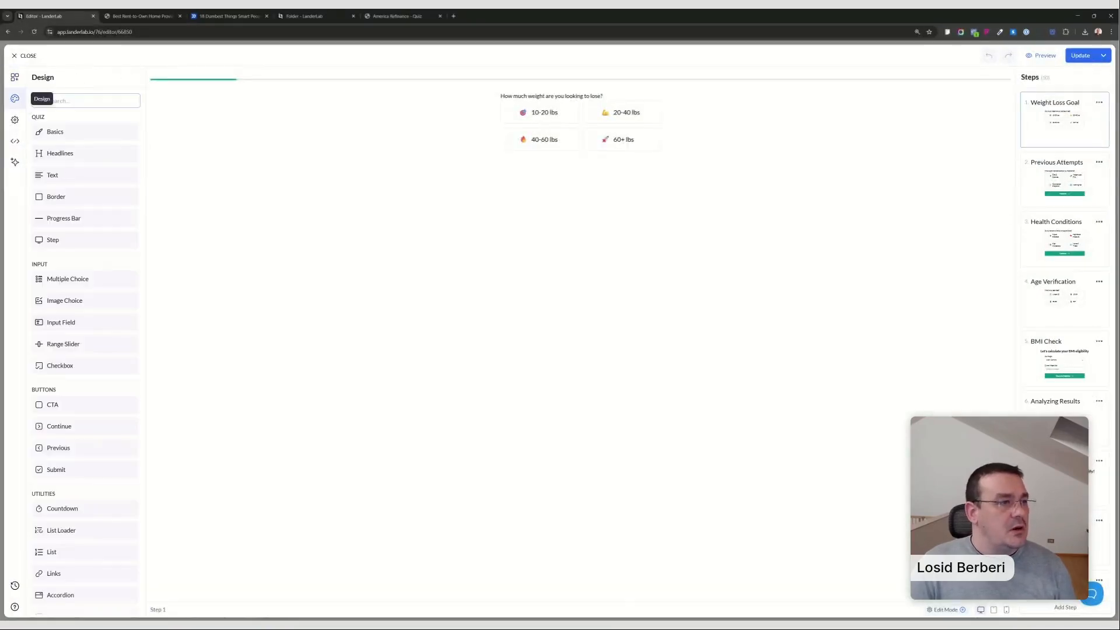
scroll(74, 260, "down", 1)
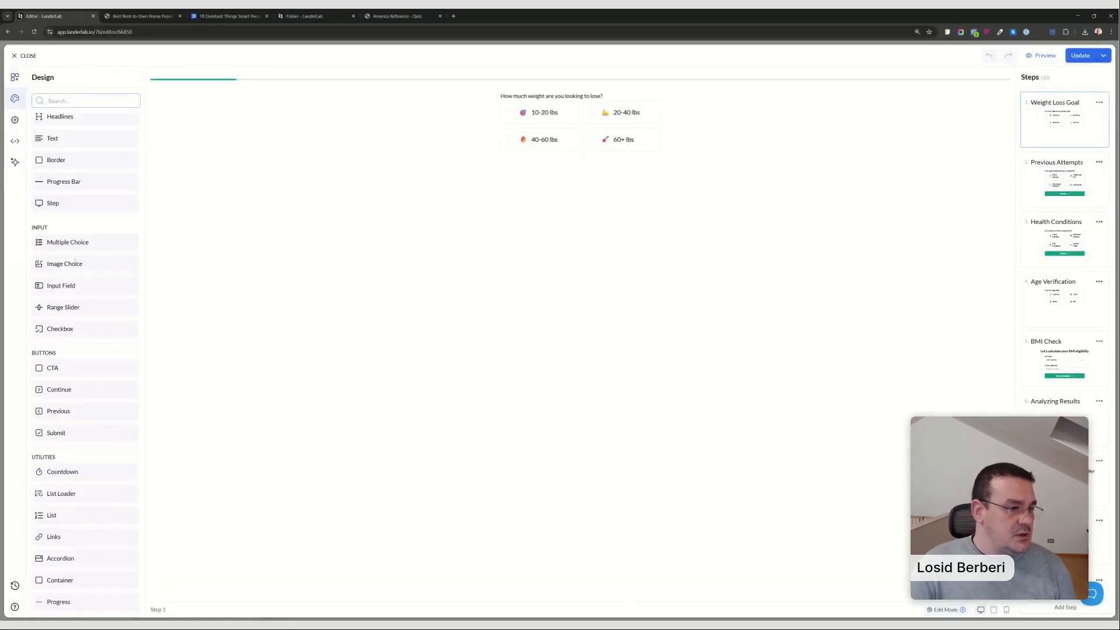
scroll(56, 147, "up", 1)
left_click(65, 133)
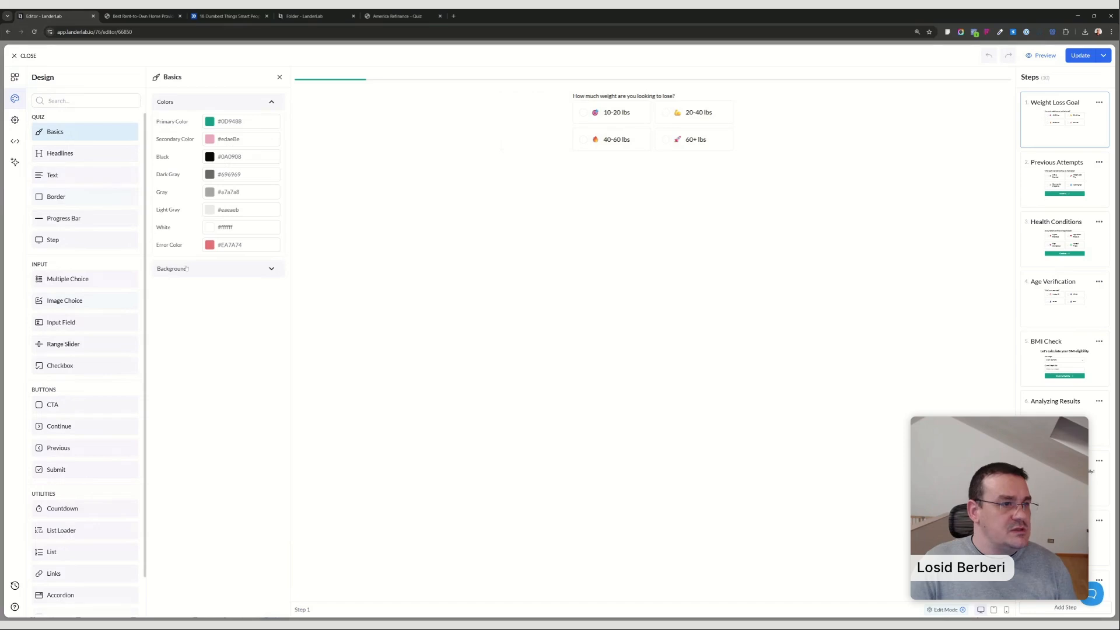
left_click(254, 277)
left_click(233, 142)
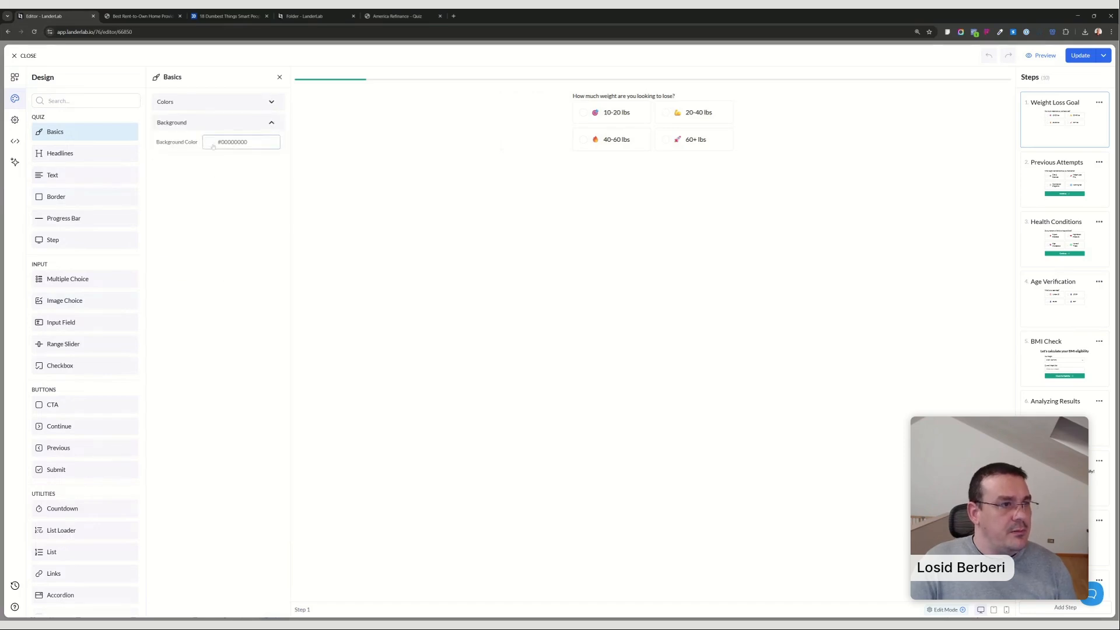
left_click_drag(200, 190, 190, 152)
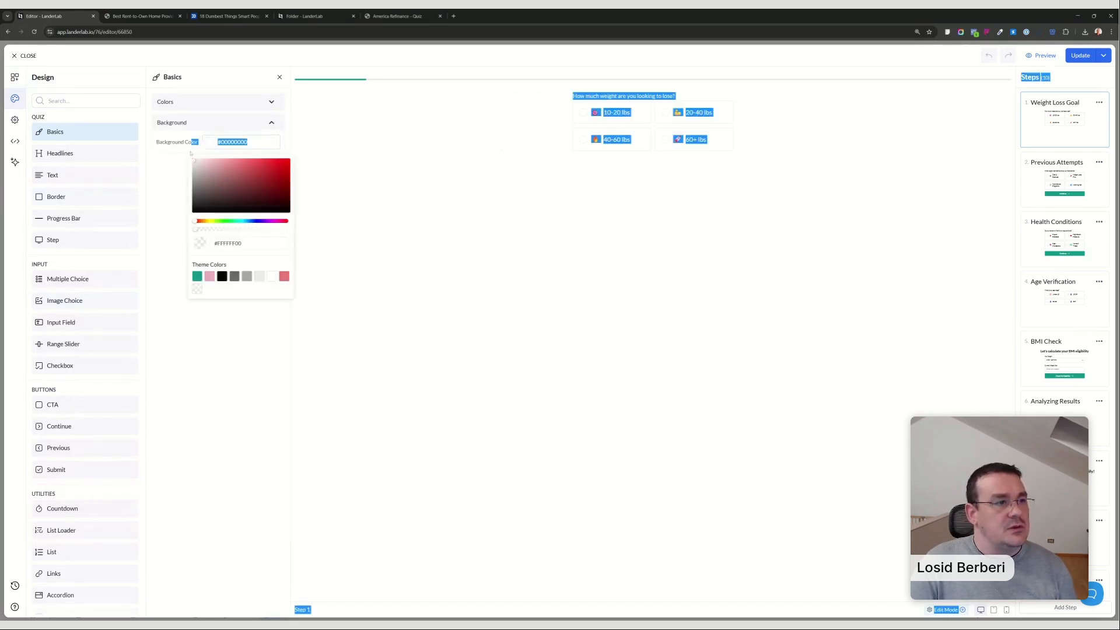
left_click(231, 243)
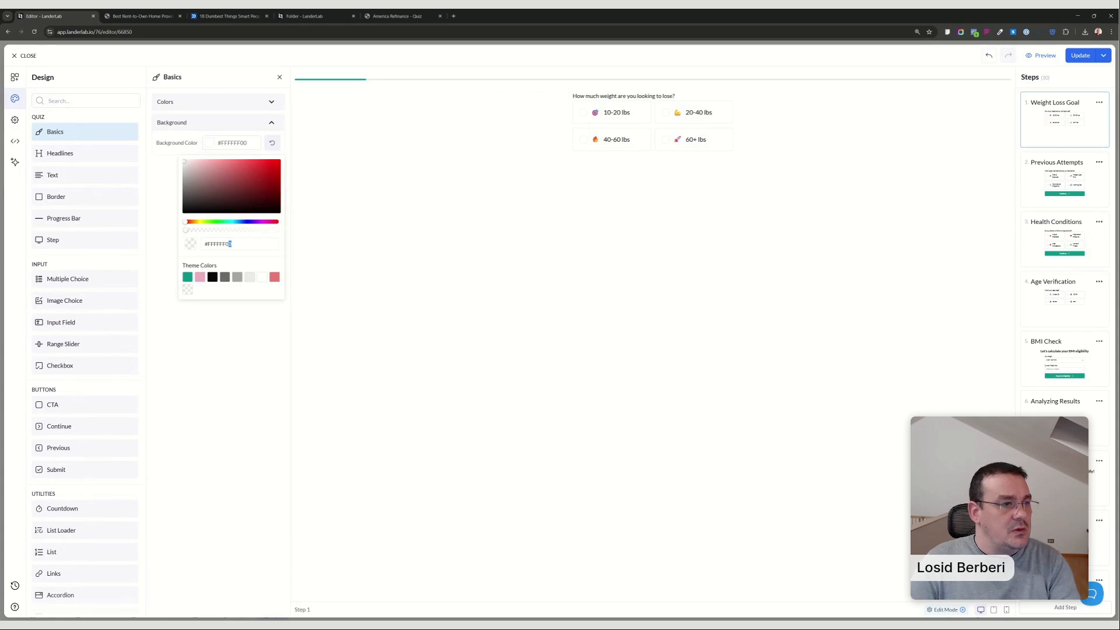
key("BackSpace")
key("BackSpace")
left_click(365, 237)
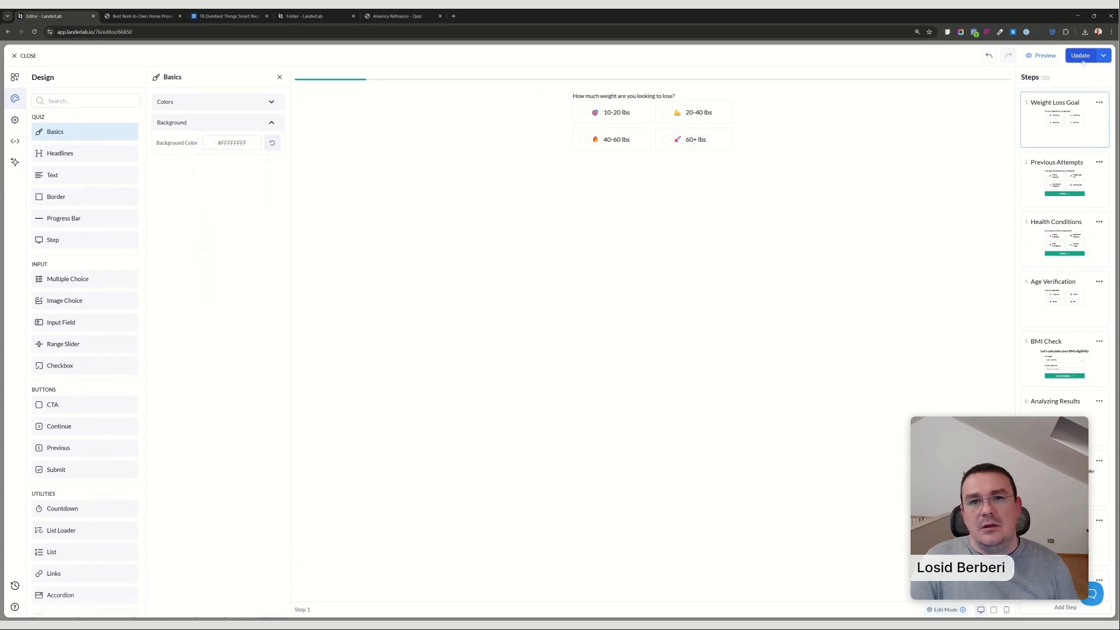
left_click(1075, 58)
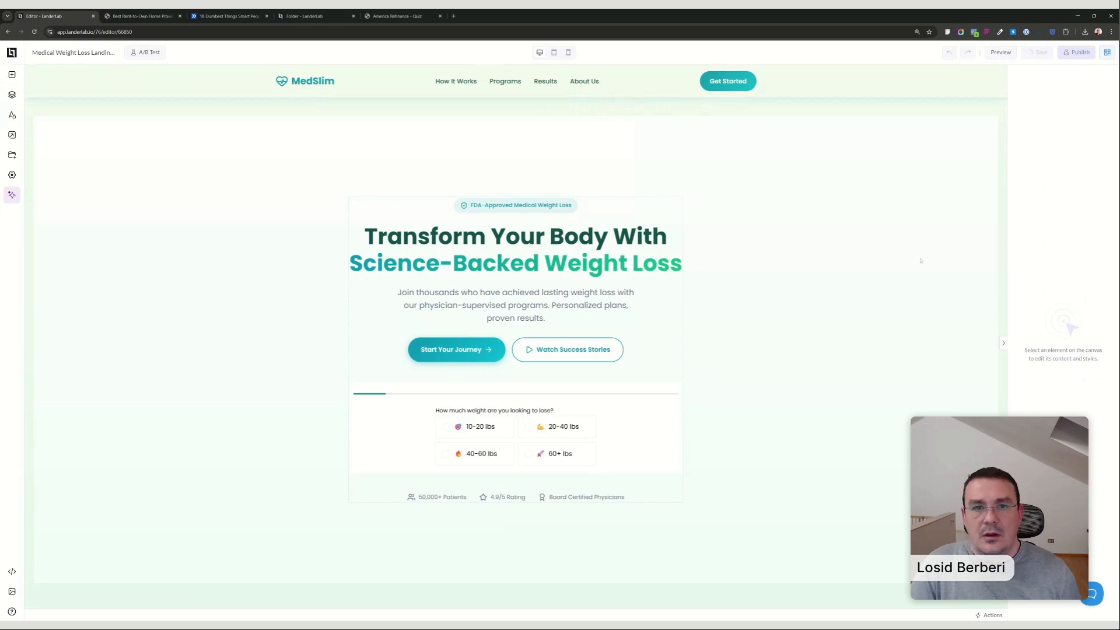
Preview the medical weight loss page and answer its hero quiz up to the BMI eligibility form, including Nothing Yet among the previous methods.
left_click(650, 426)
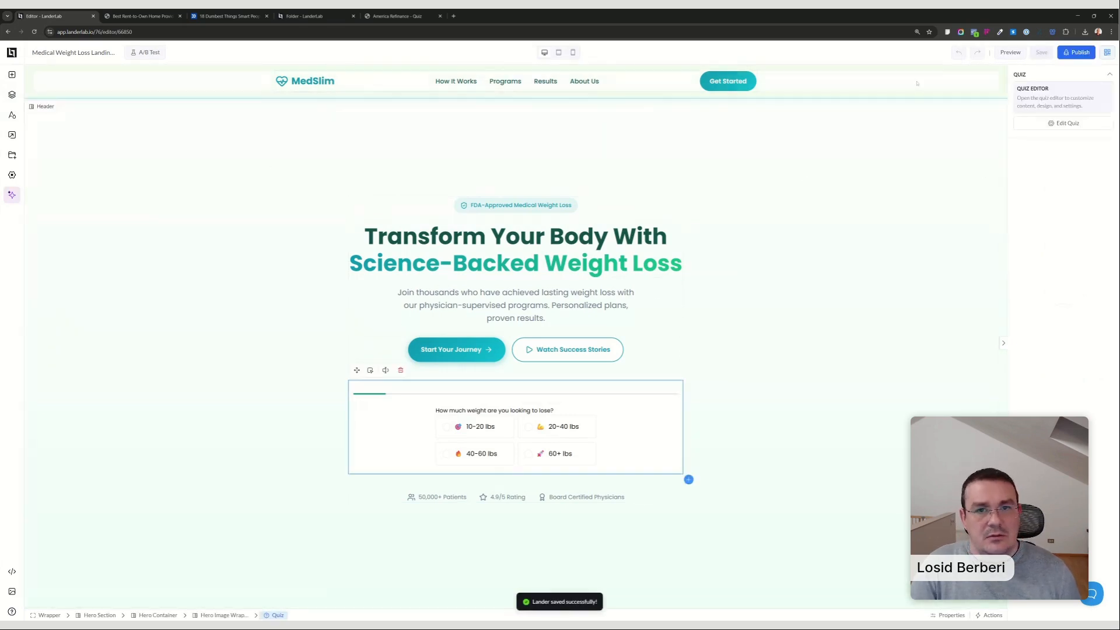
left_click(1013, 52)
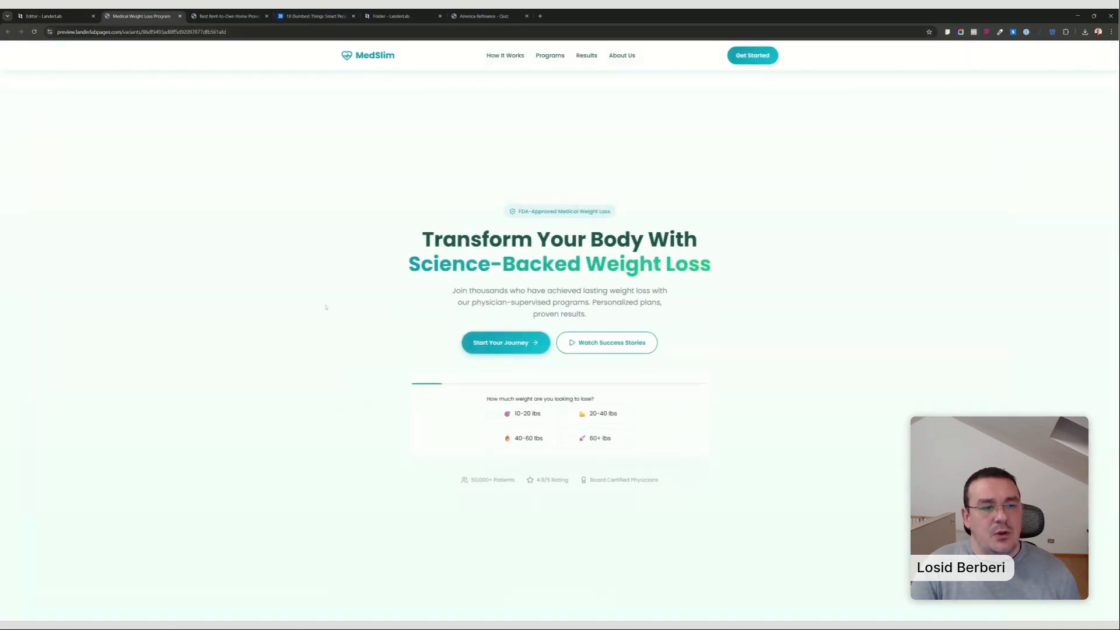
left_click(583, 415)
left_click(583, 434)
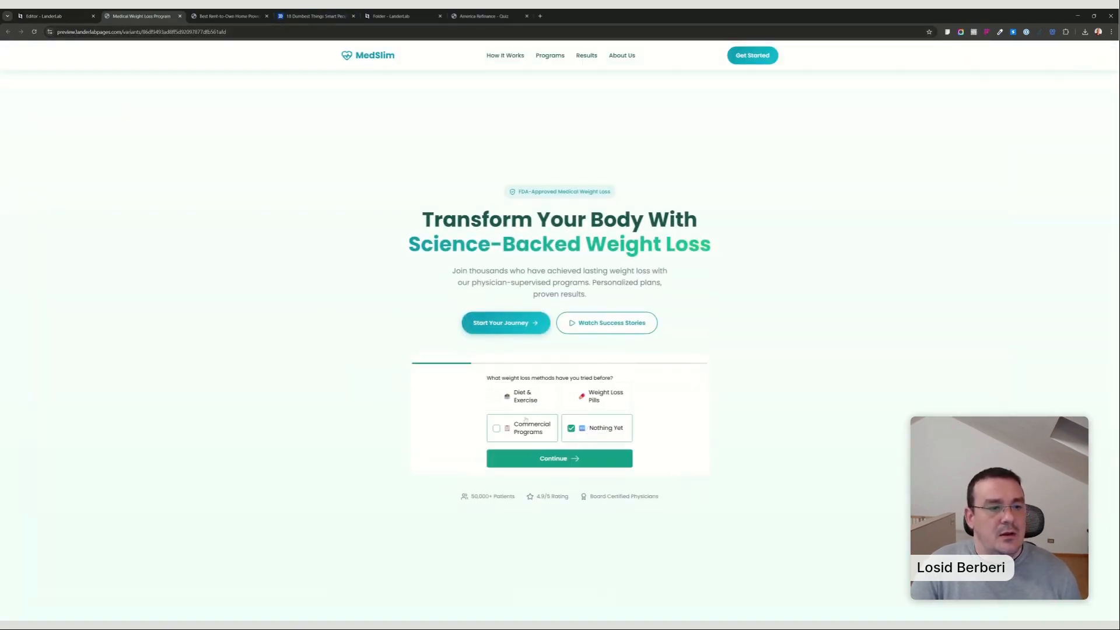
left_click(525, 429)
left_click(598, 397)
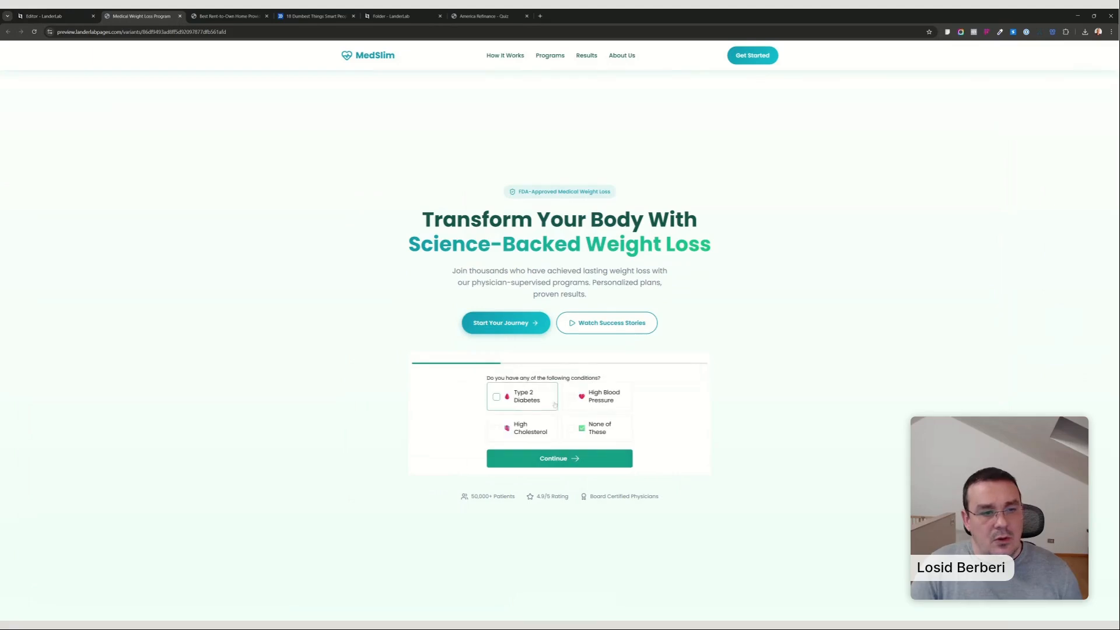
left_click(574, 458)
left_click(581, 411)
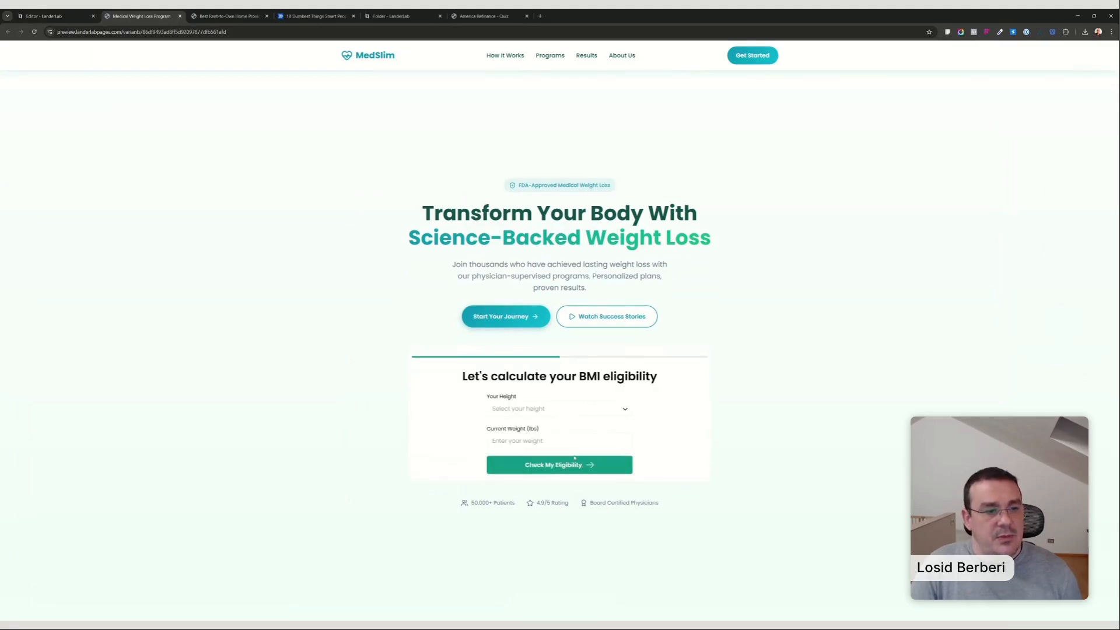
Fill in the BMI form with height 5'10" (178 cm) and weight 200 lbs, and check the eligibility.
left_click(554, 415)
scroll(534, 496, "down", 4)
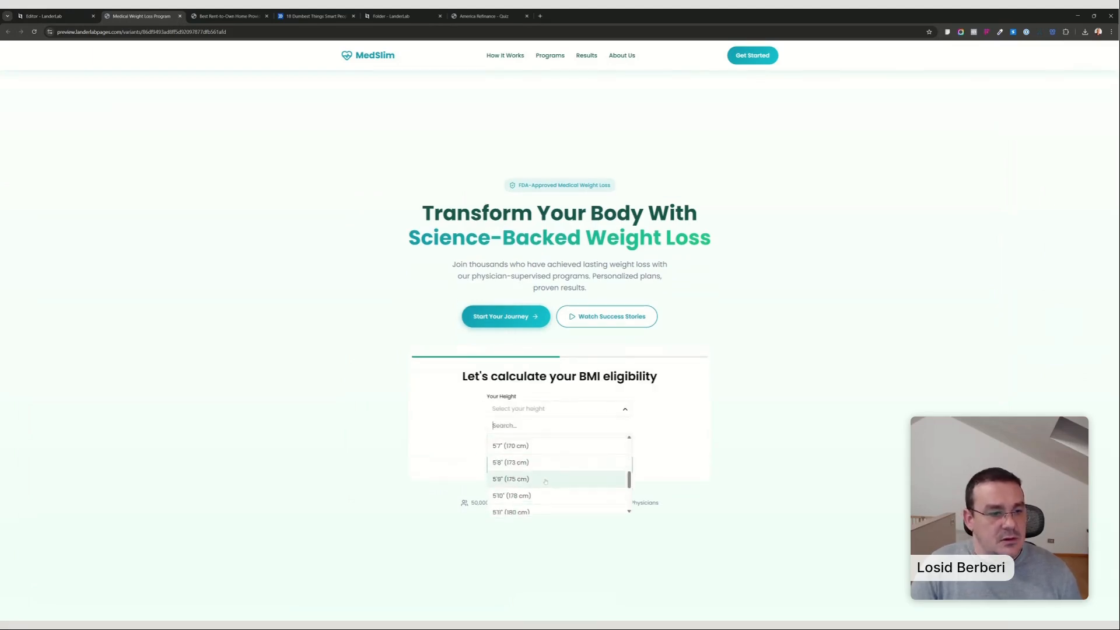
left_click(540, 497)
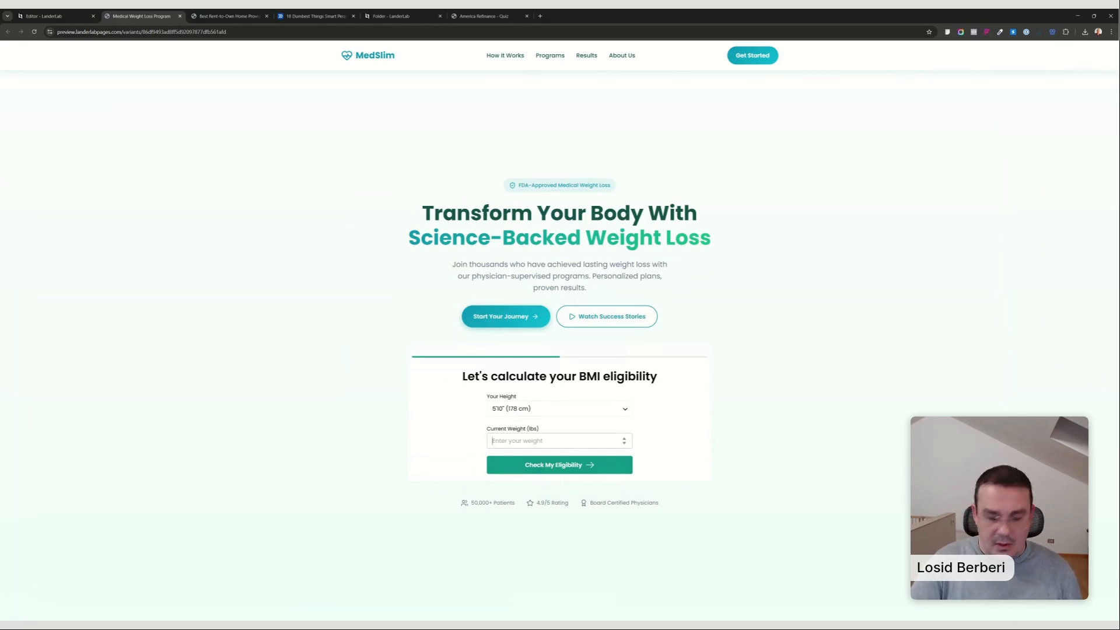
type("200")
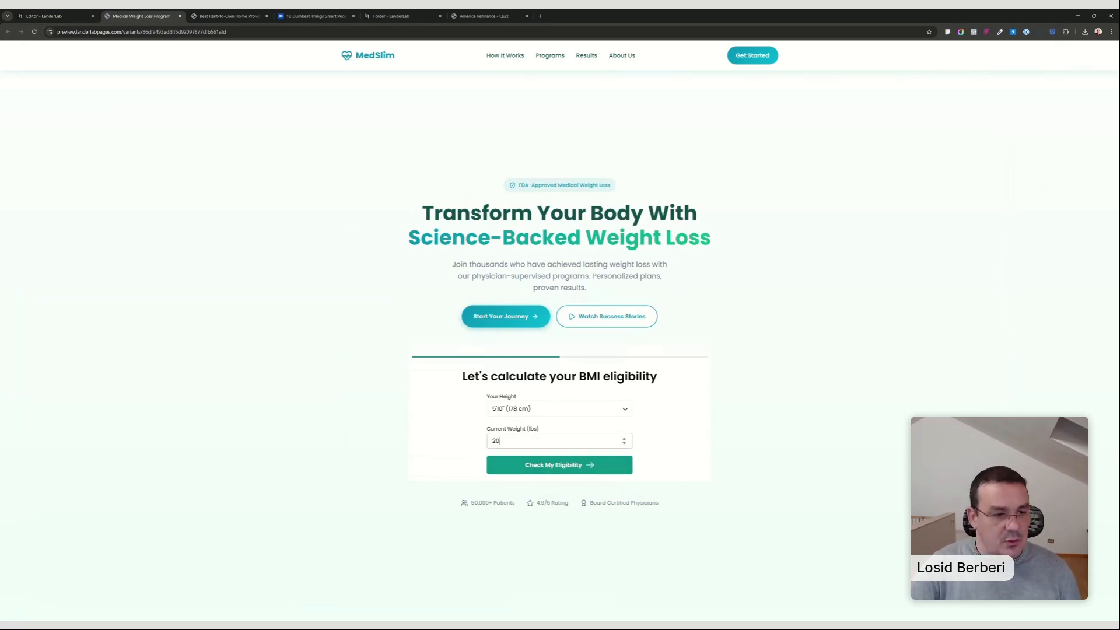
left_click(546, 467)
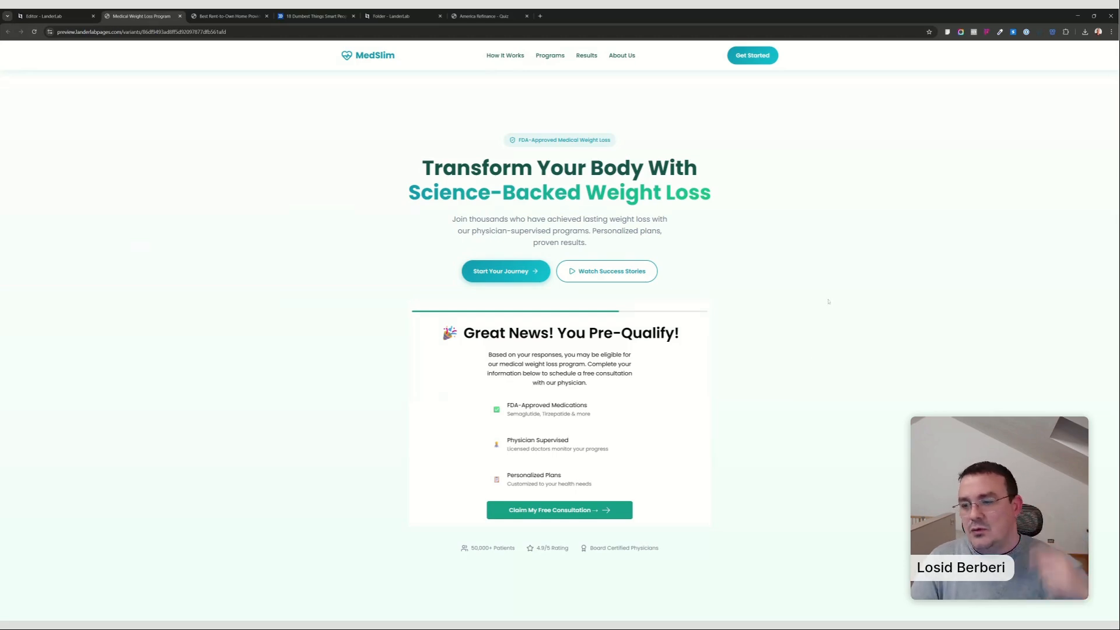
Reopen the hero quiz in the editor, review its steps from Health Conditions through Qualified, and close the quiz editor.
left_click(43, 15)
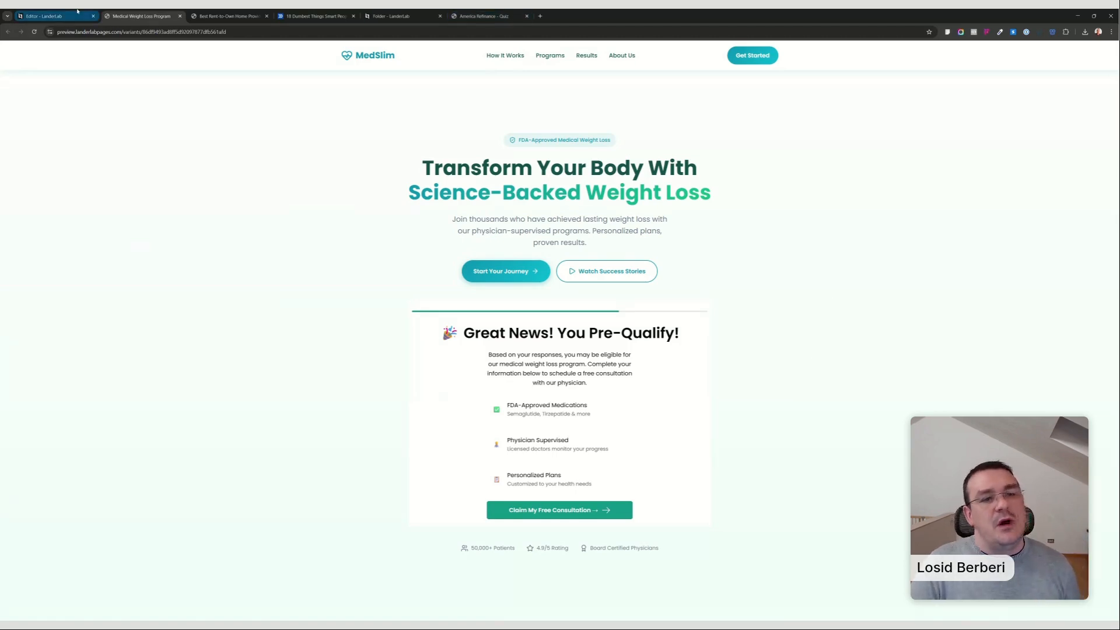
double_click(655, 407)
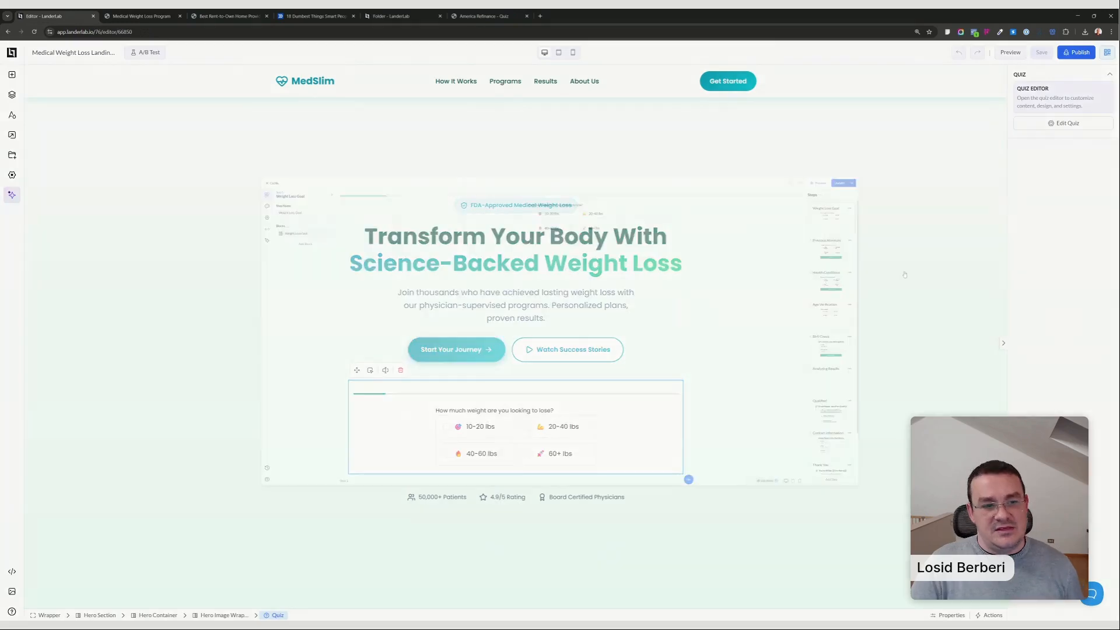
left_click(1064, 240)
left_click(1065, 296)
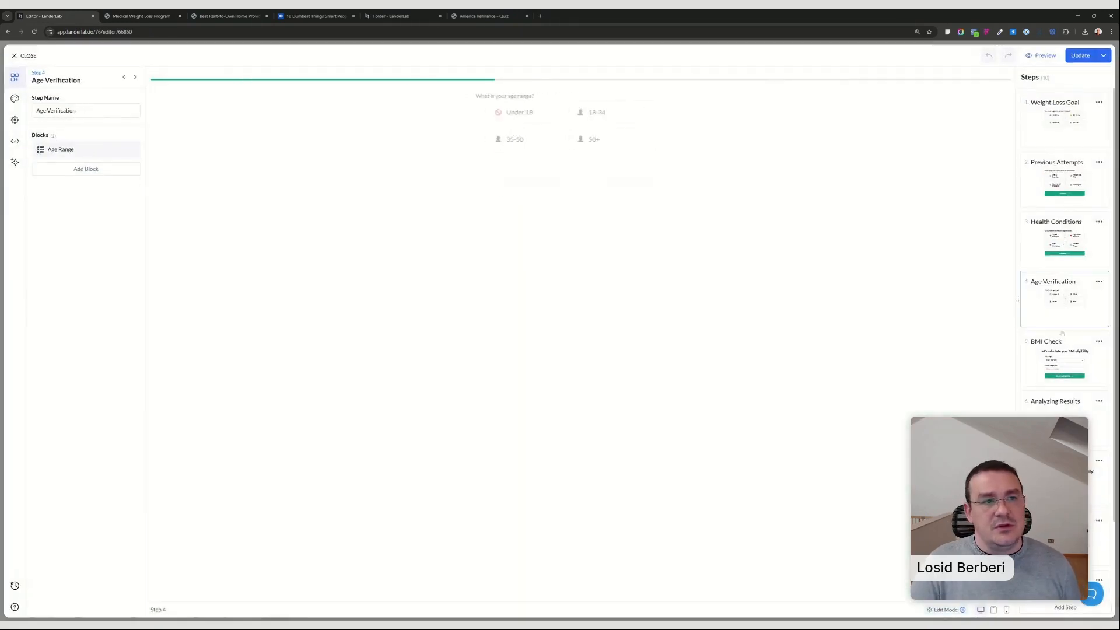
left_click(1064, 359)
left_click(1058, 408)
left_click(1059, 471)
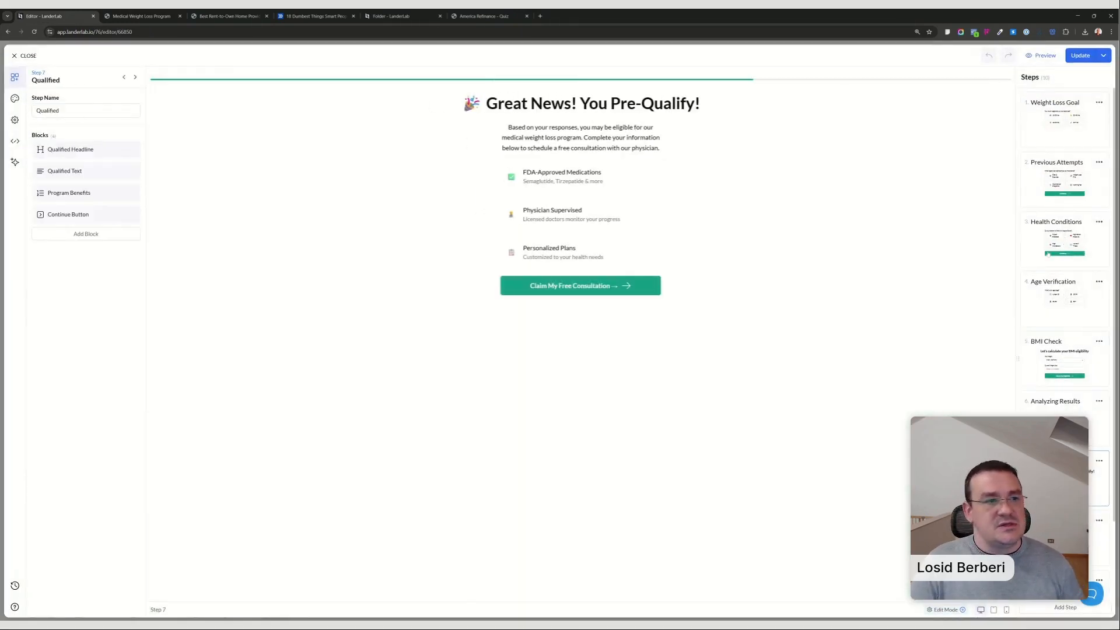
left_click(28, 58)
left_click(528, 350)
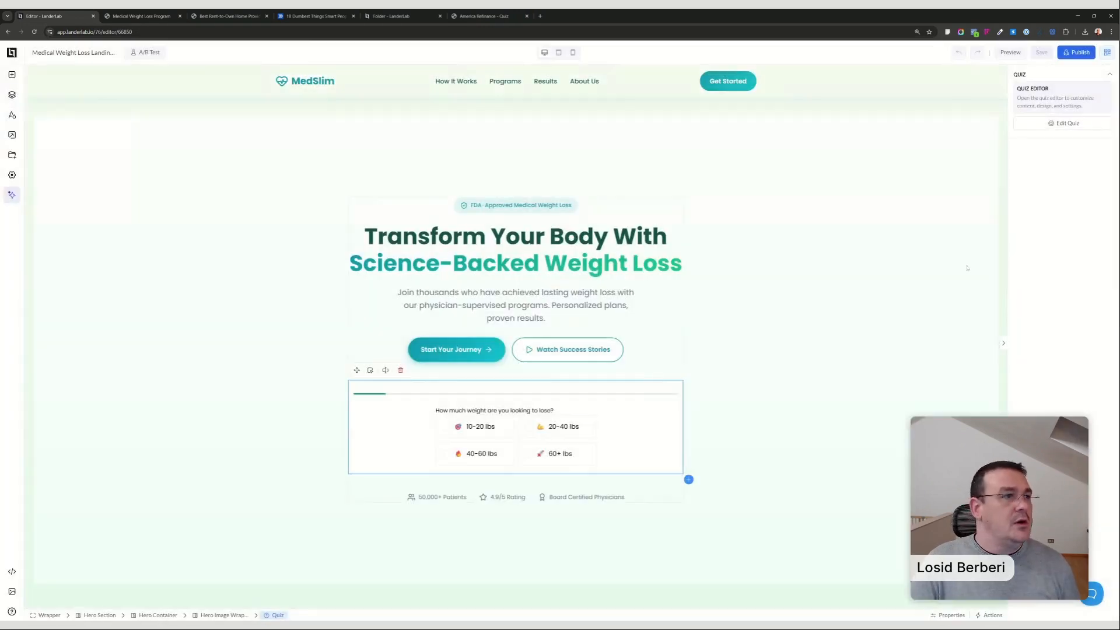
Leave the page editor for the 0 Lead Funnels folder and search its landing pages for "finance".
left_click(12, 52)
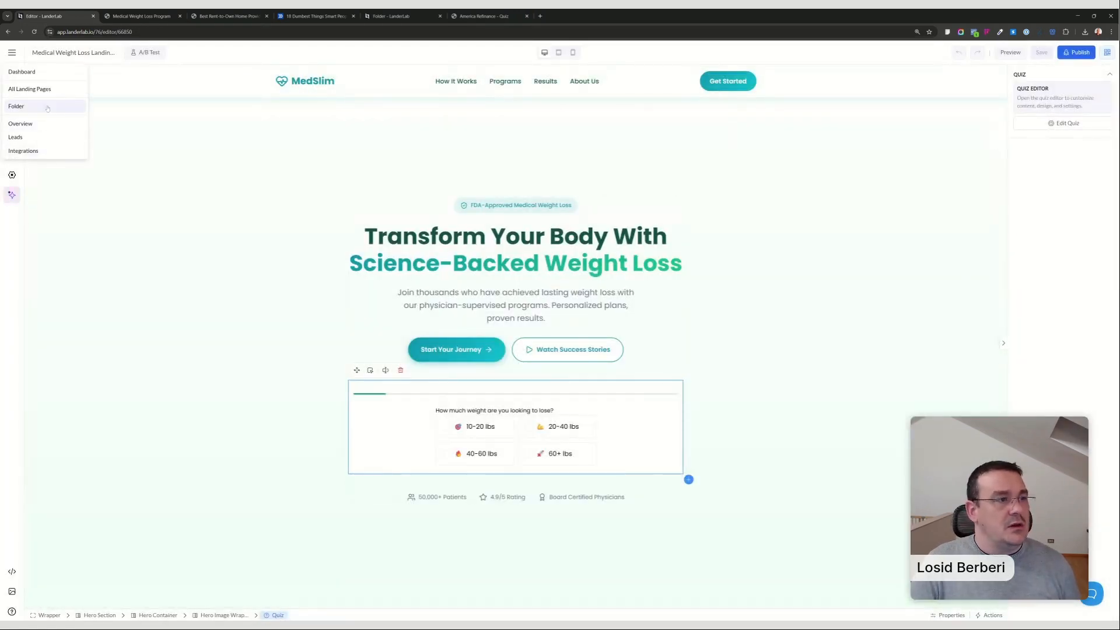
left_click(48, 109)
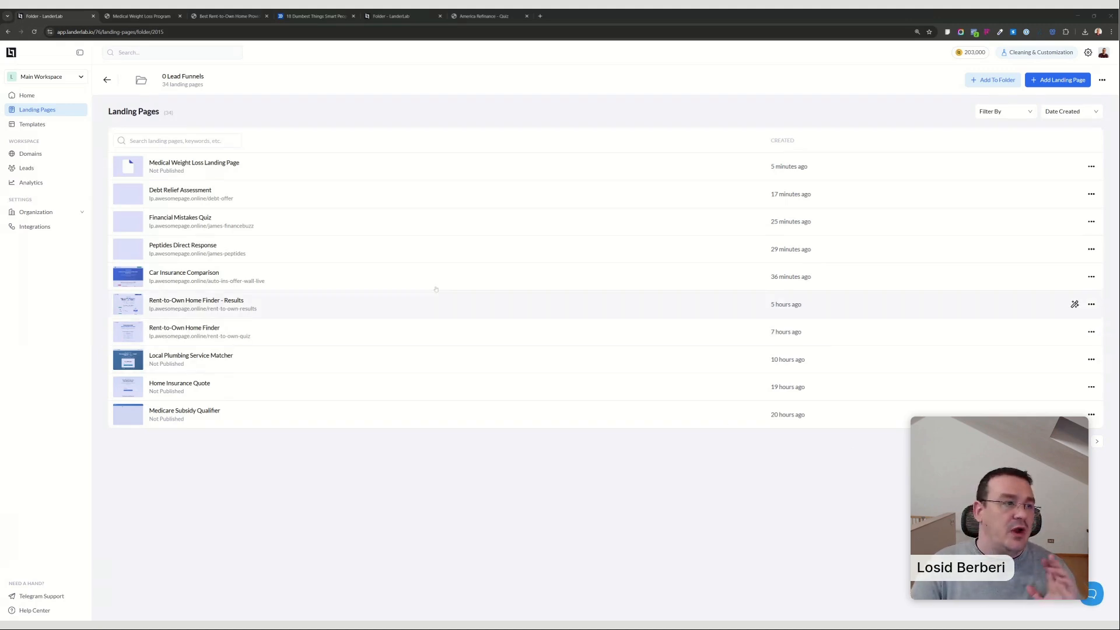
left_click(42, 114)
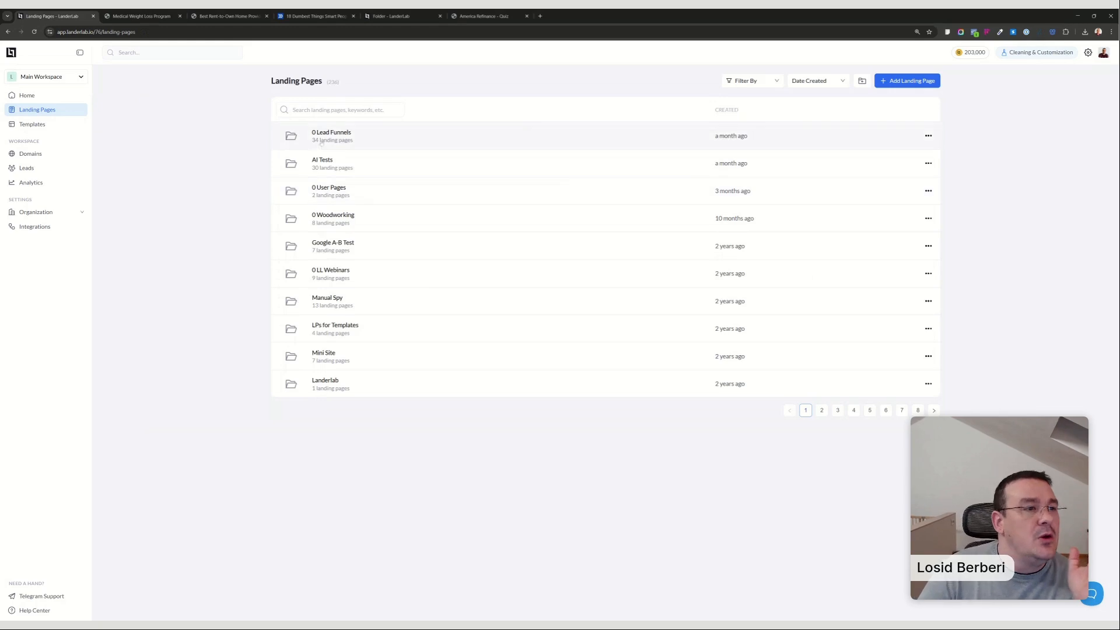
left_click(322, 141)
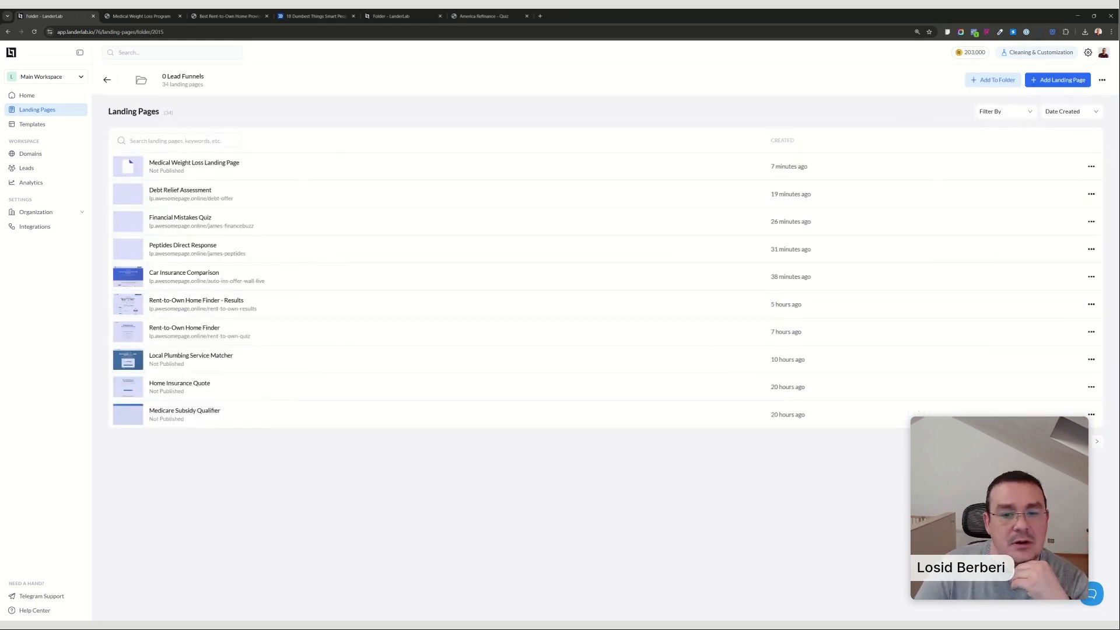
type("fina")
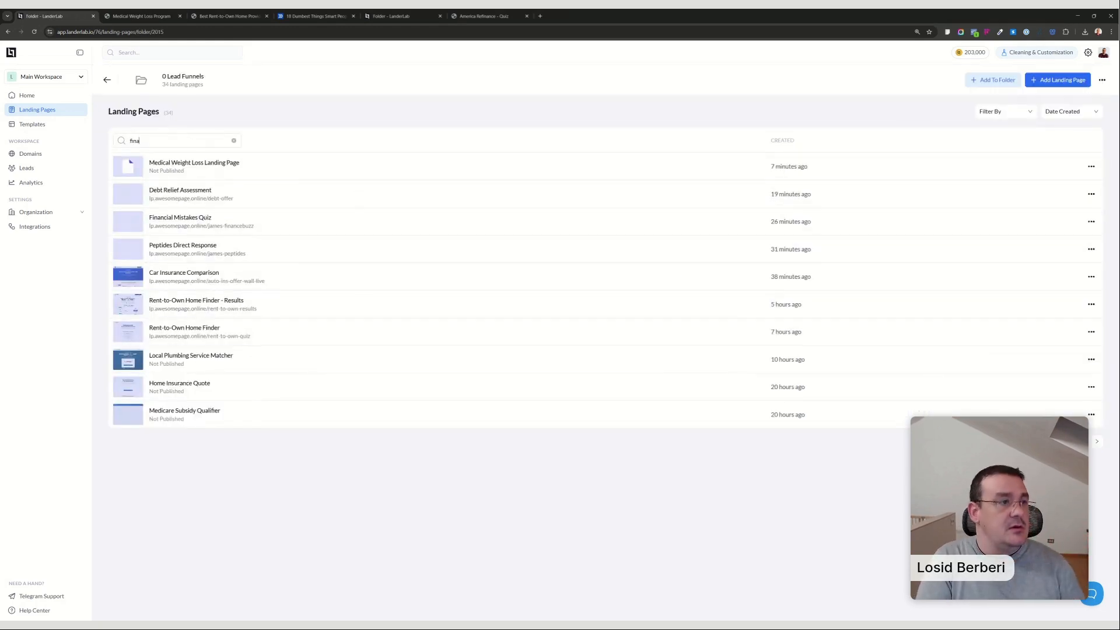
type("nce")
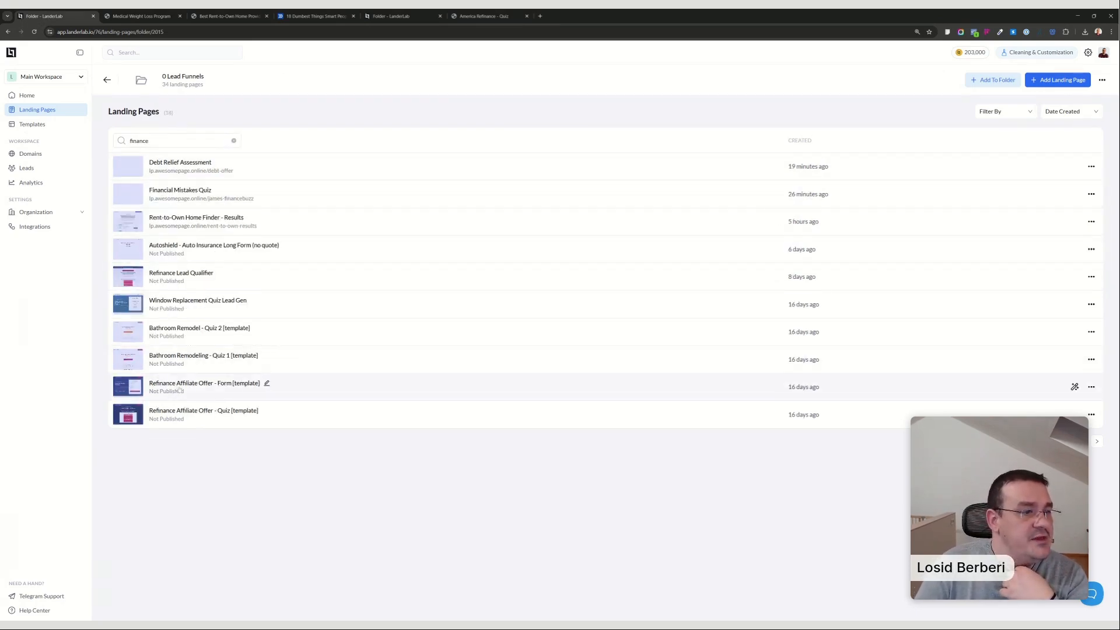
Preview the Refinance Affiliate Offer - Form and Refinance Affiliate Offer - Quiz templates and compare their hero sections.
left_click(128, 387)
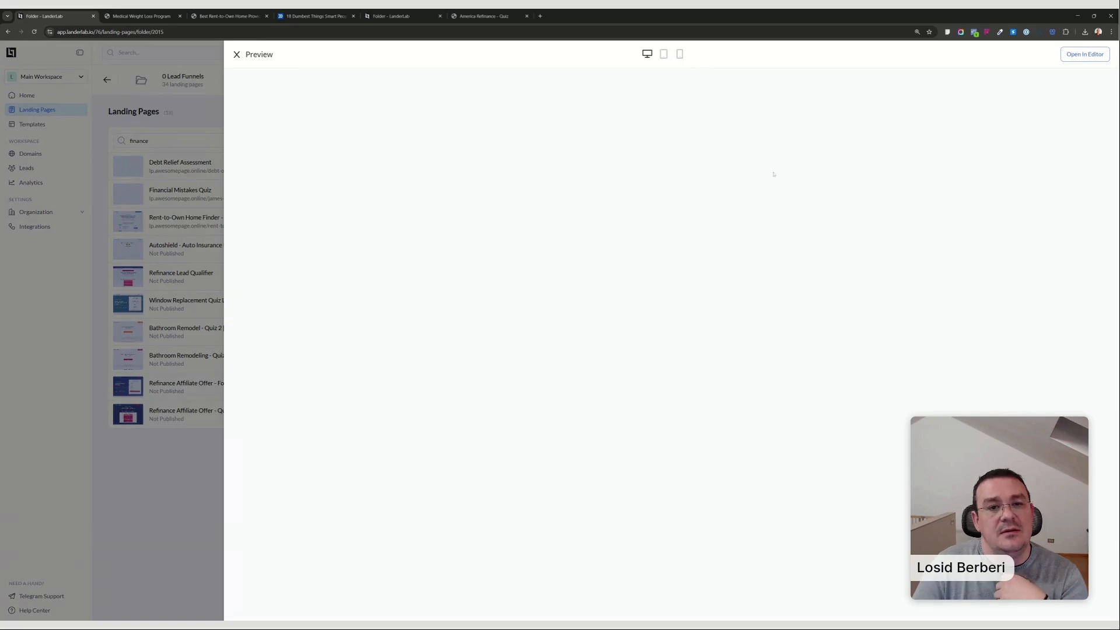
scroll(739, 233, "down", 4)
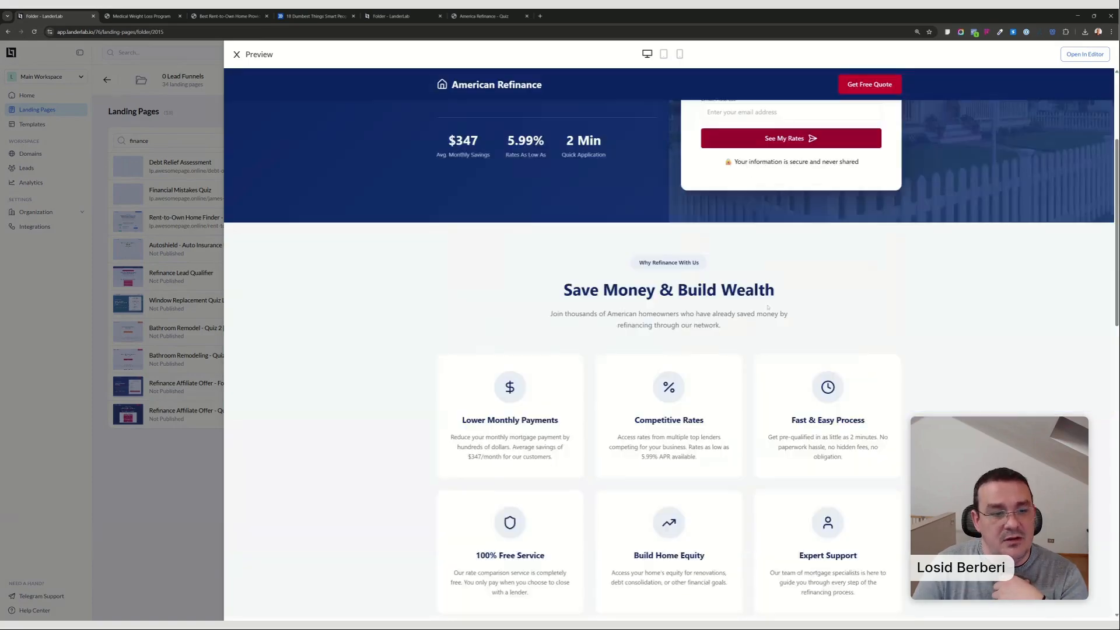
left_click(155, 450)
left_click(135, 418)
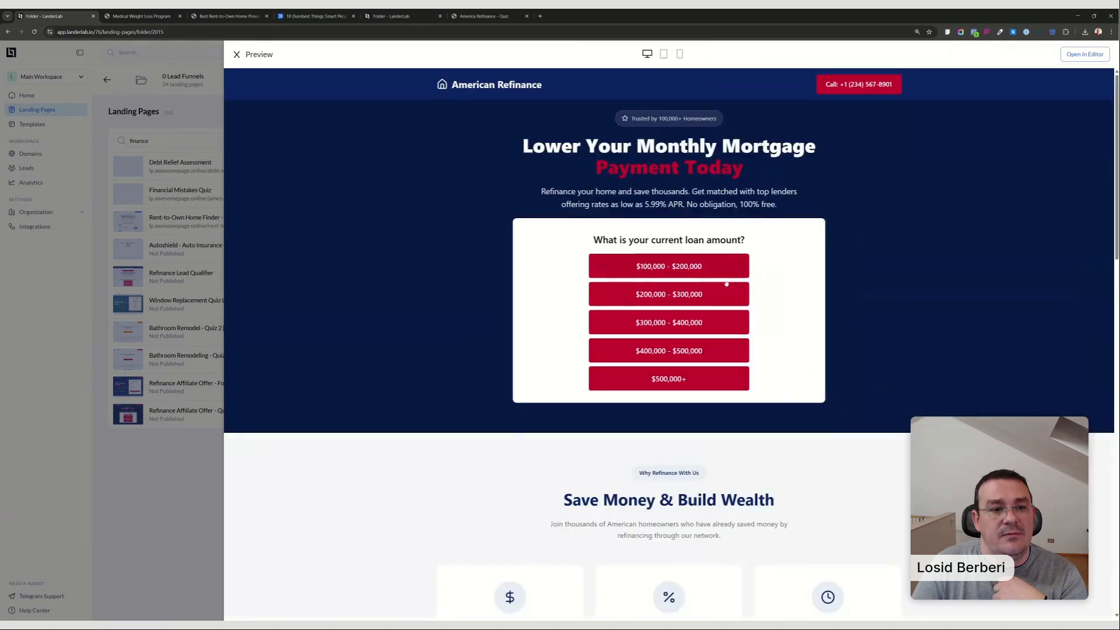
scroll(758, 262, "down", 3)
scroll(759, 263, "up", 2)
left_click(147, 453)
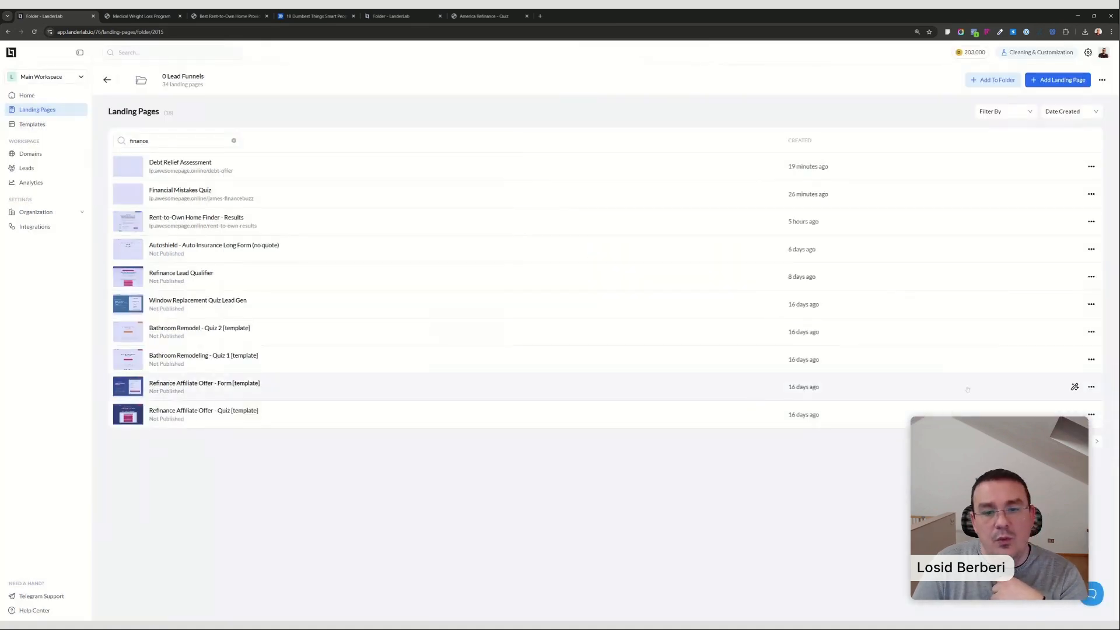
Open Refinance Affiliate Offer - Form in the editor and add an A/B test variant named "Variation B - Headline" duplicated from Variant A.
left_click(1075, 387)
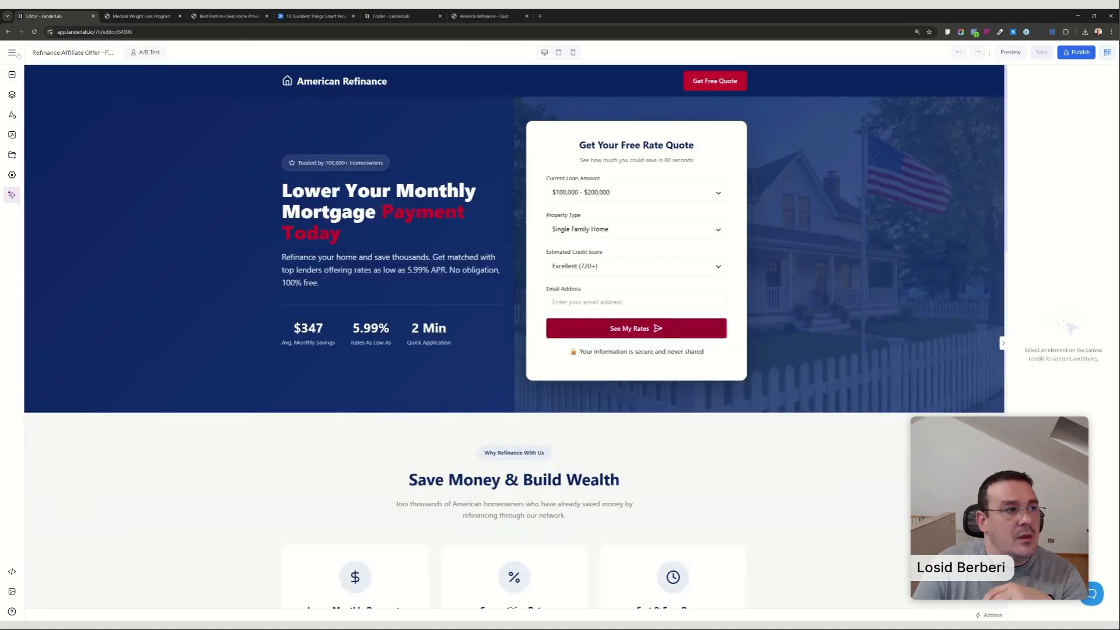
left_click(145, 54)
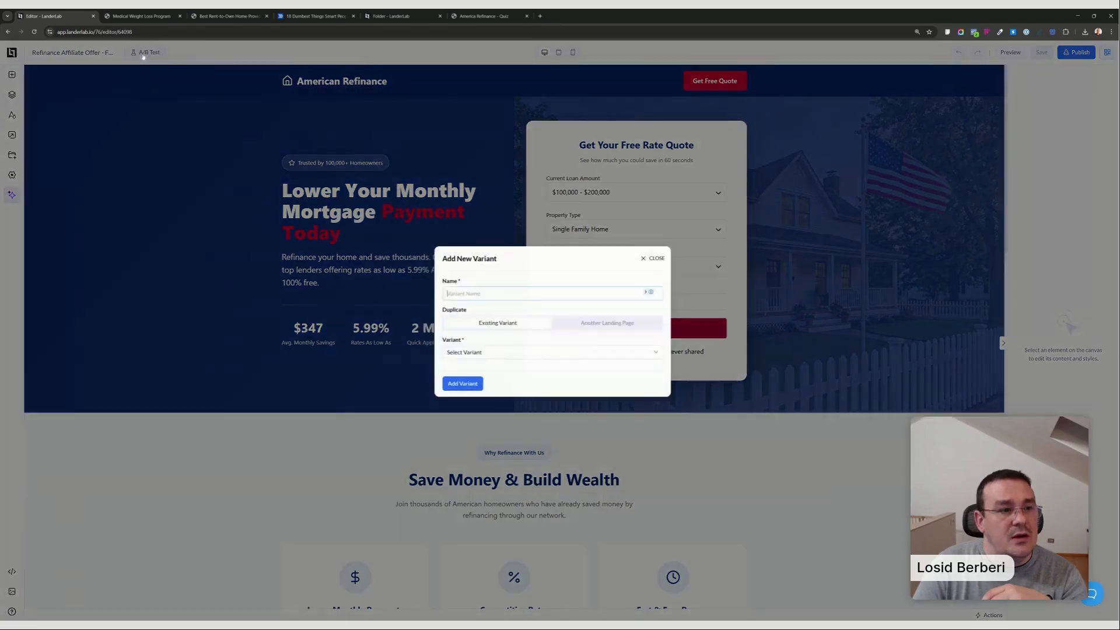
type("Var")
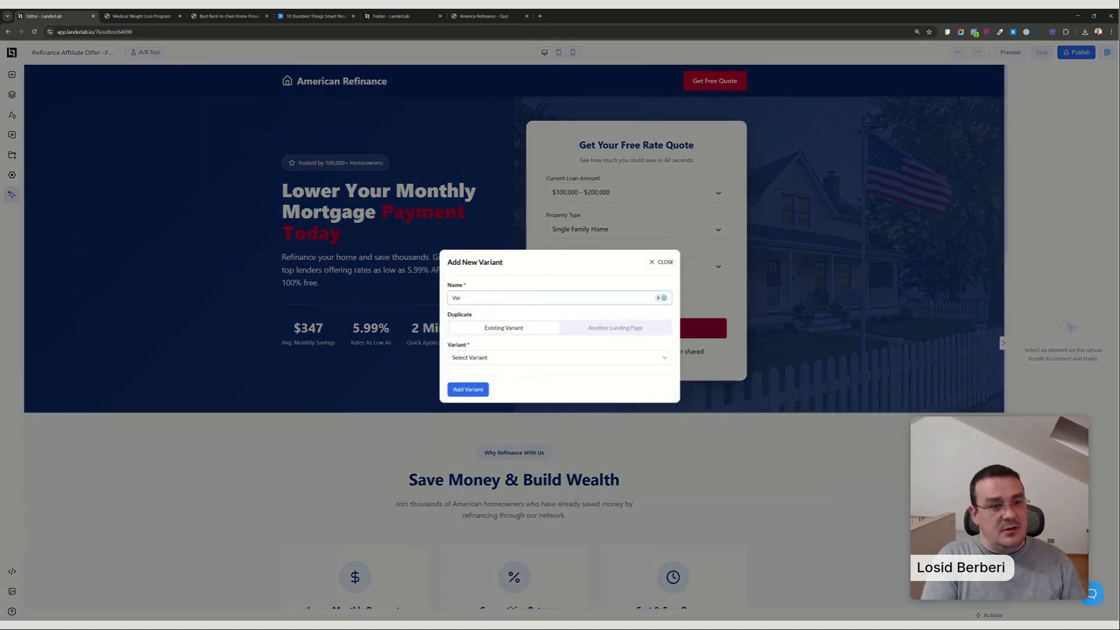
type("iati")
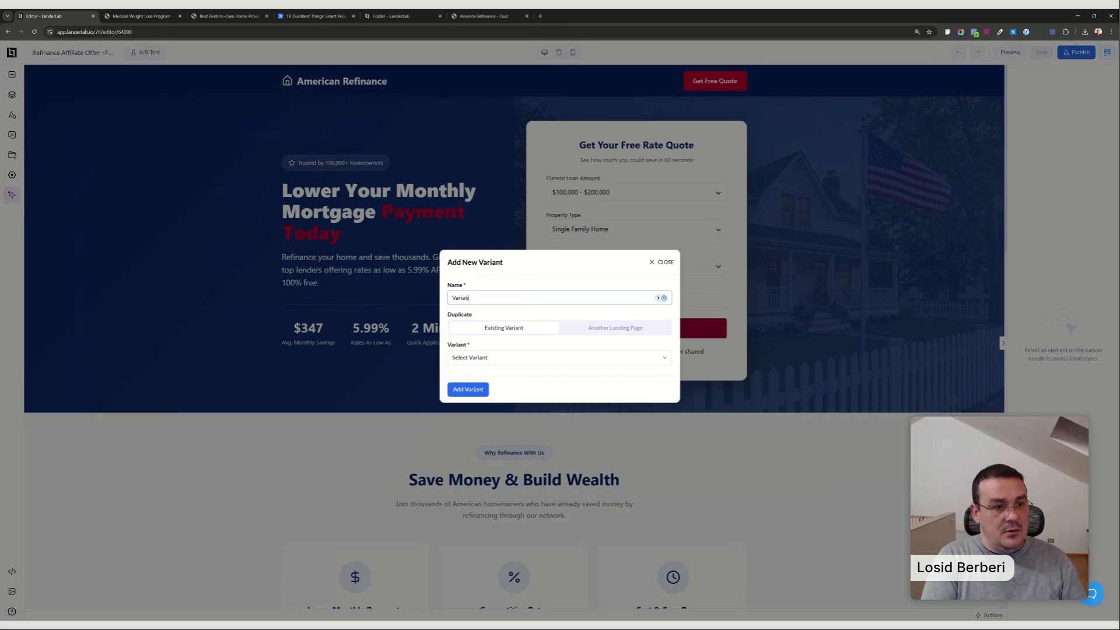
type("on B")
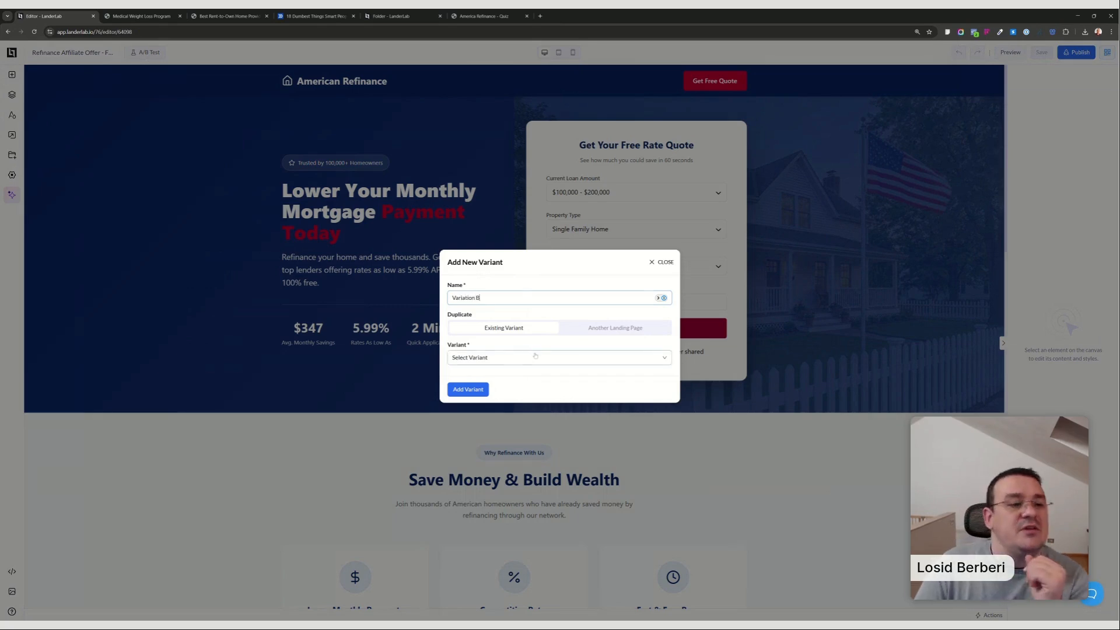
left_click(535, 357)
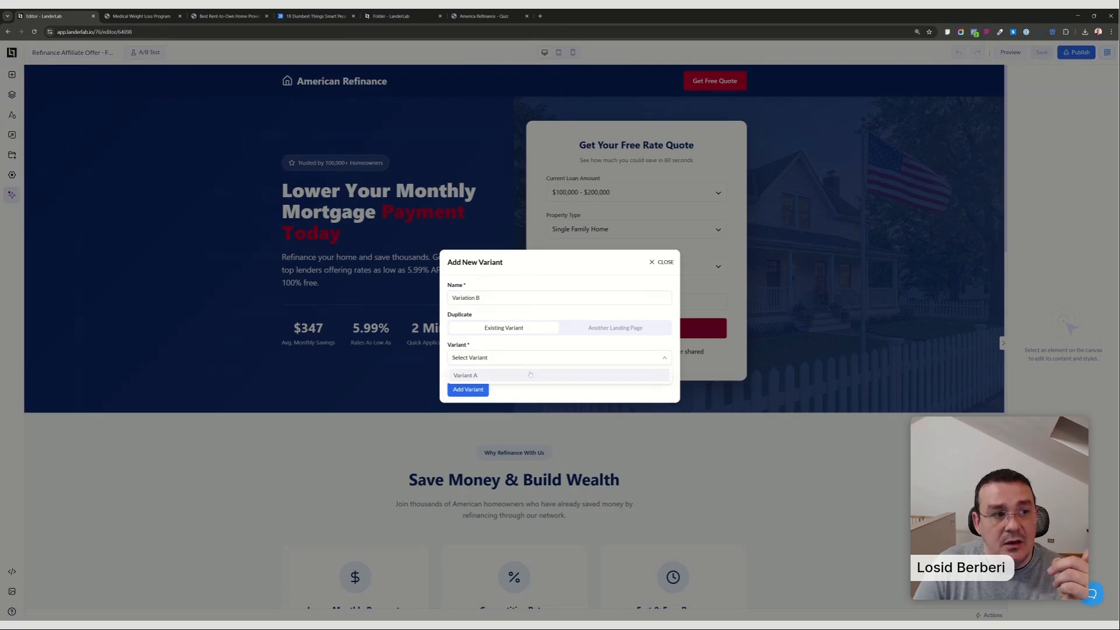
left_click(530, 374)
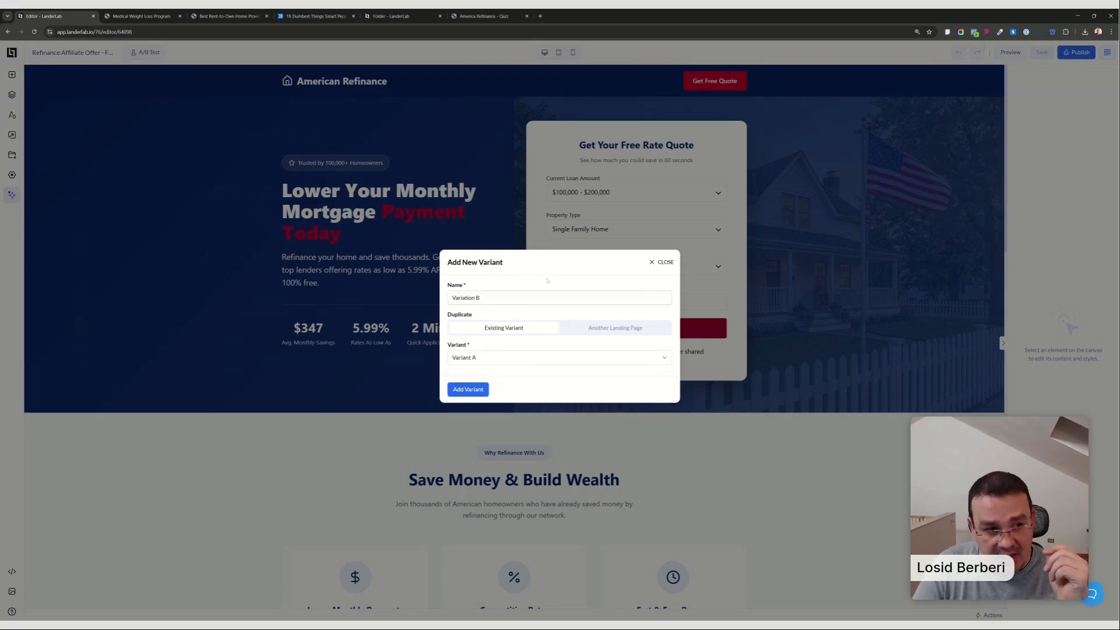
left_click(513, 297)
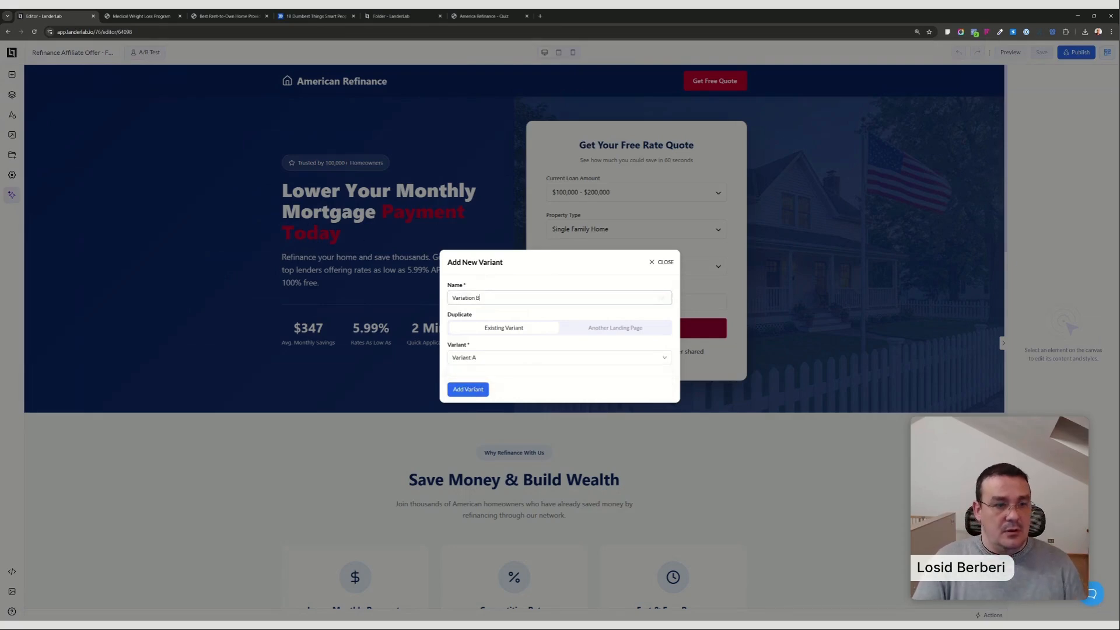
type("- Headline")
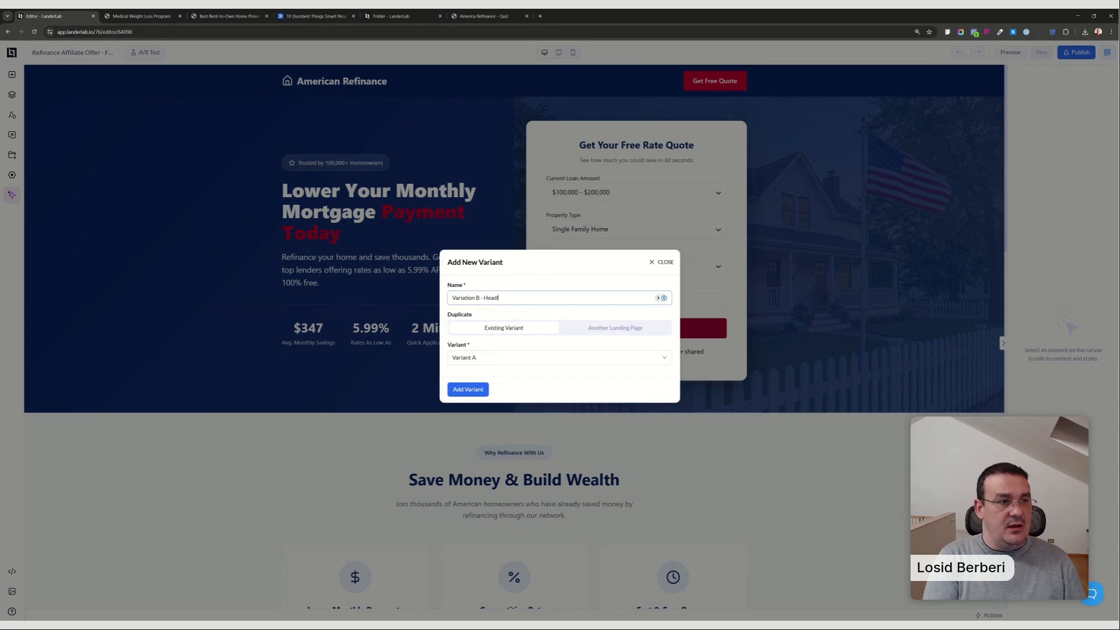
left_click(487, 387)
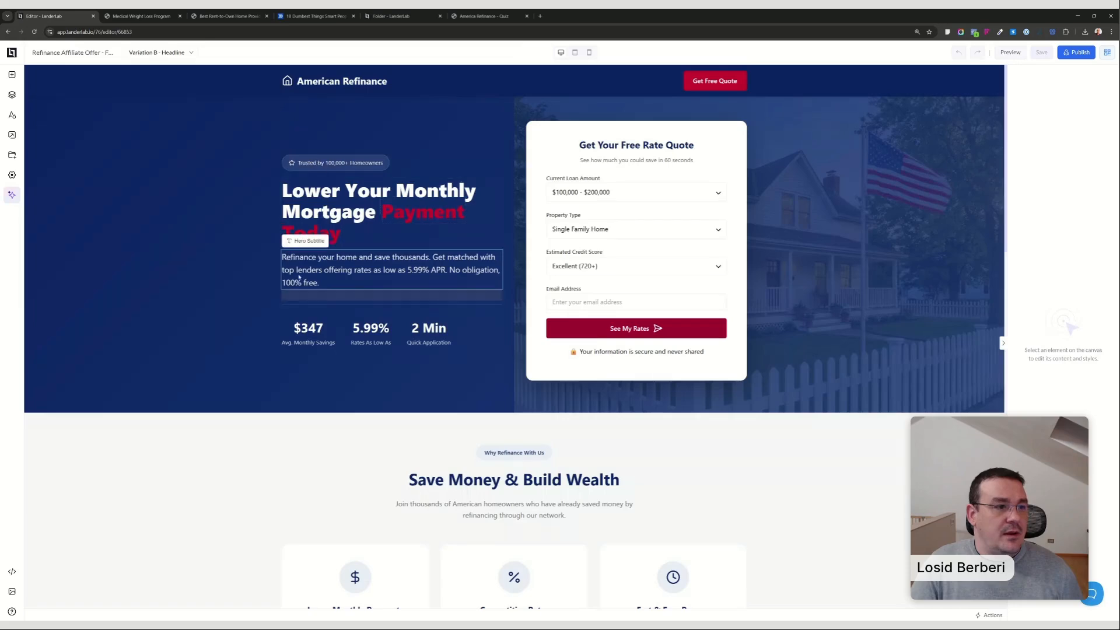
Remove the word "Today" from the hero headline of Variation B - Headline and save the variant.
left_click(292, 193)
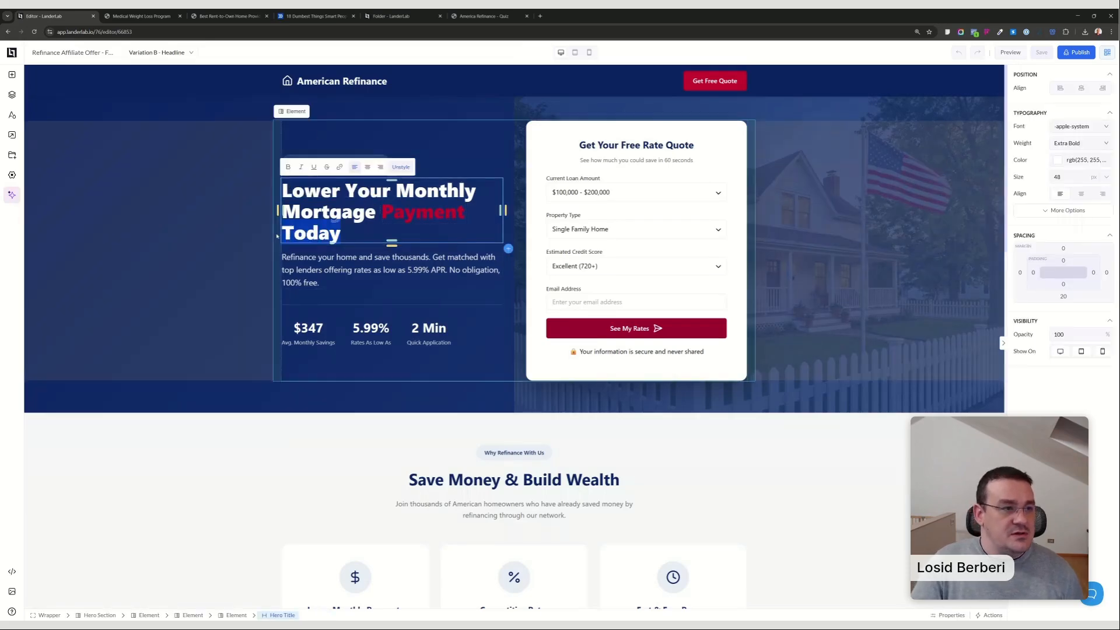
key("BackSpace")
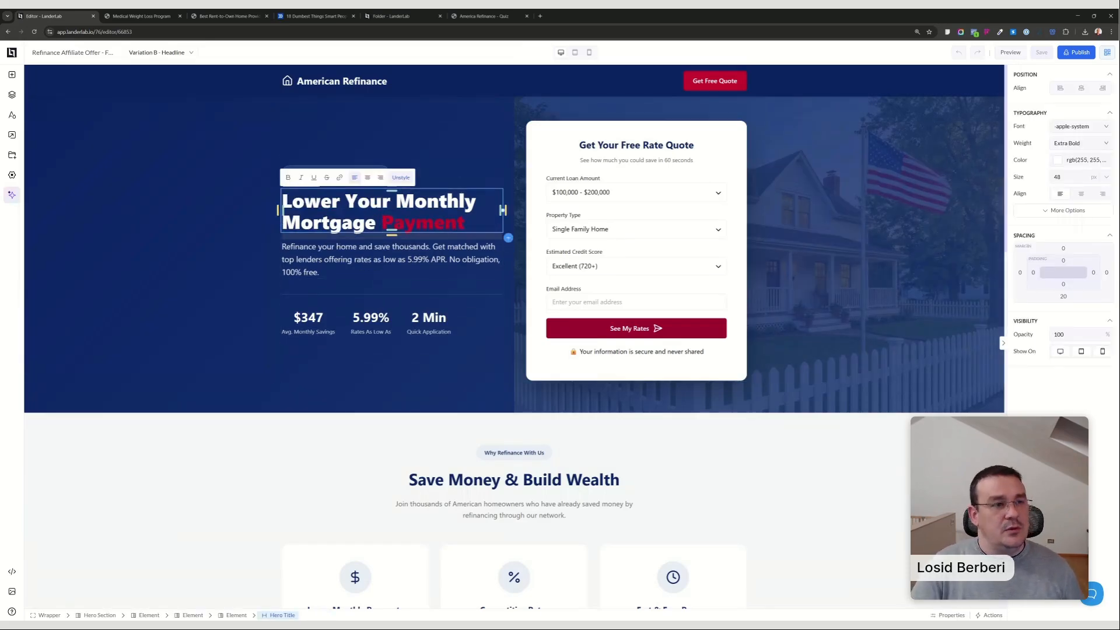
left_click(516, 121)
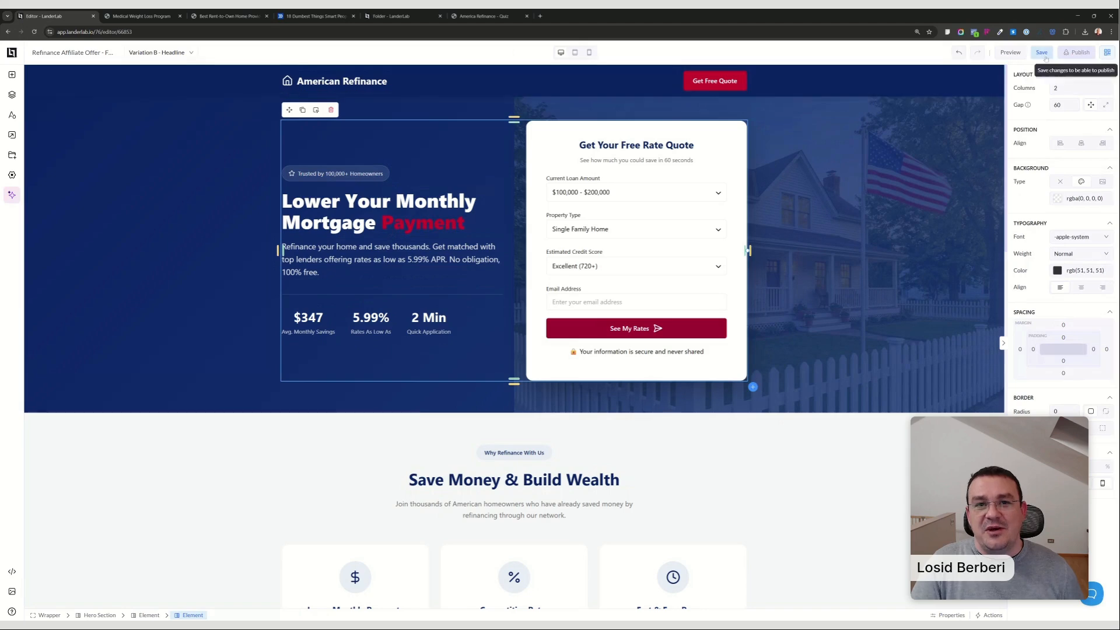
left_click(1041, 53)
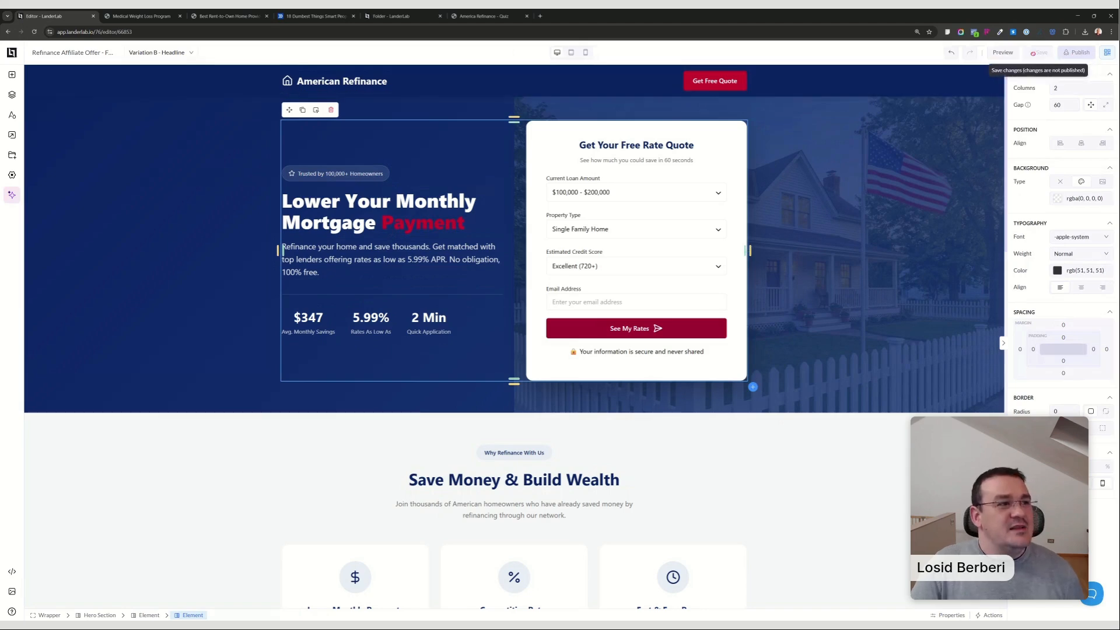
Start another new variant named "Variation C" and set it to duplicate another landing page.
left_click(157, 52)
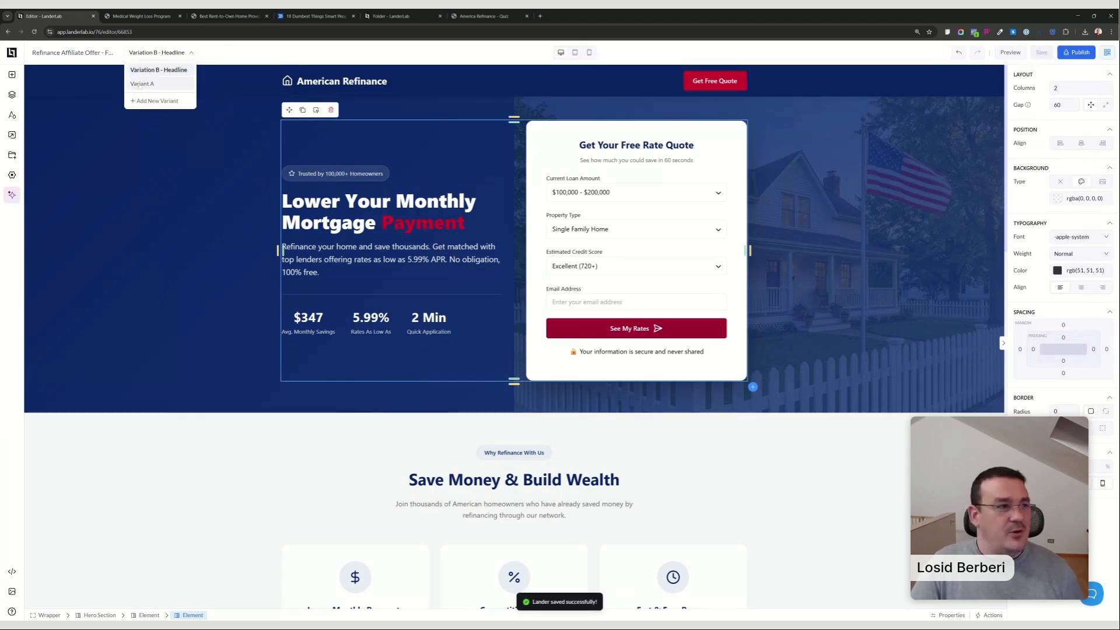
left_click(151, 102)
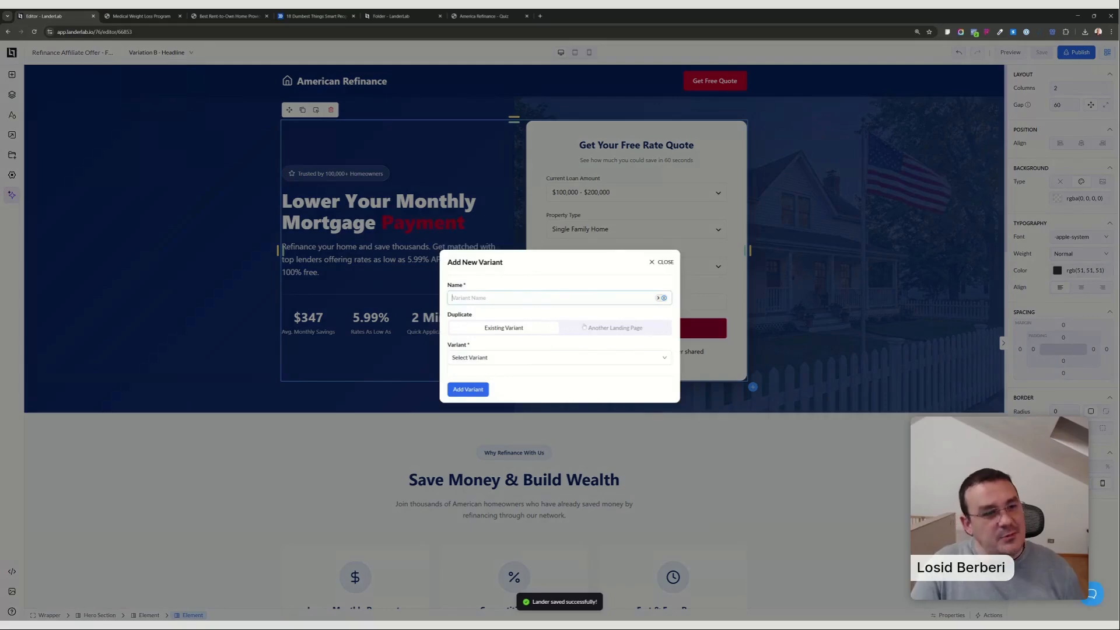
type("V")
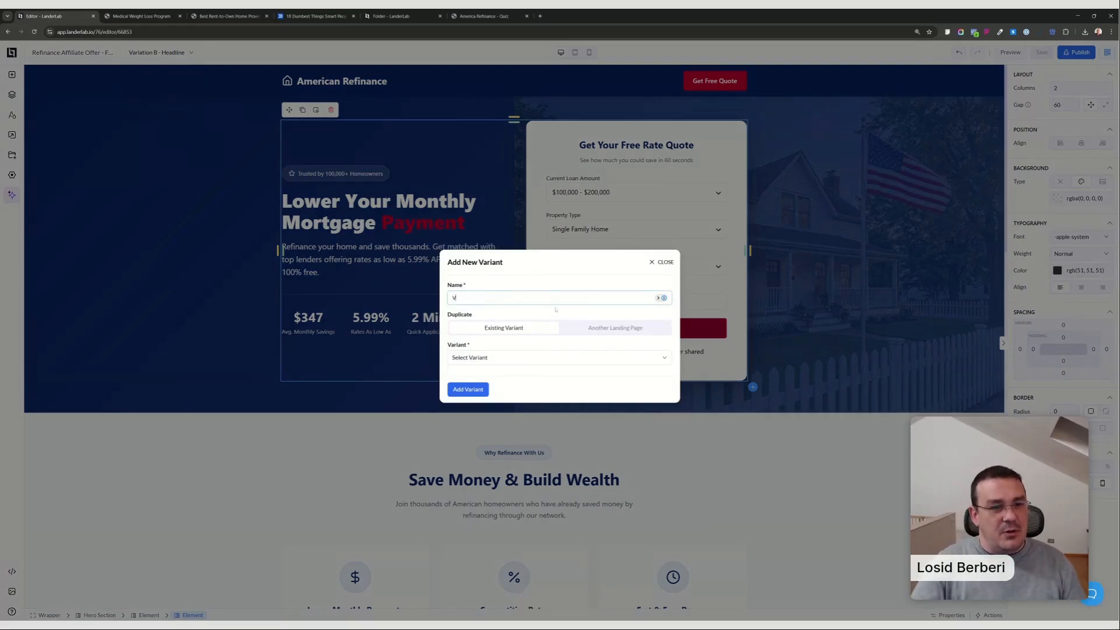
type("ariation C")
left_click(614, 328)
Choose Variant A of the Refinance Affiliate Offer - Quiz landing page as the source and add the variant.
left_click(554, 357)
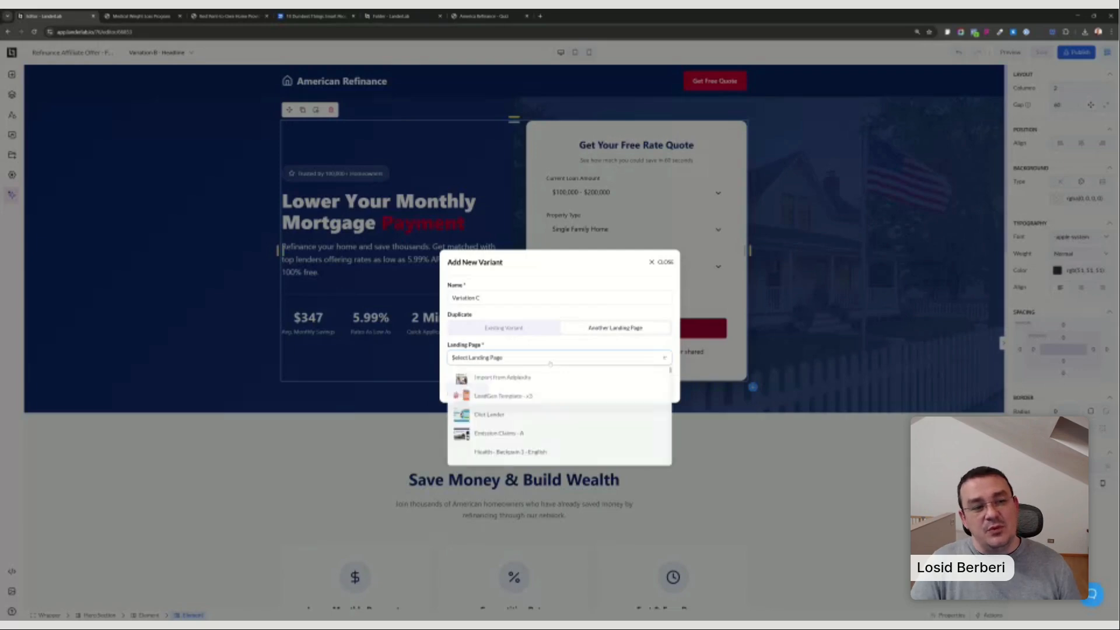
scroll(557, 430, "down", 5)
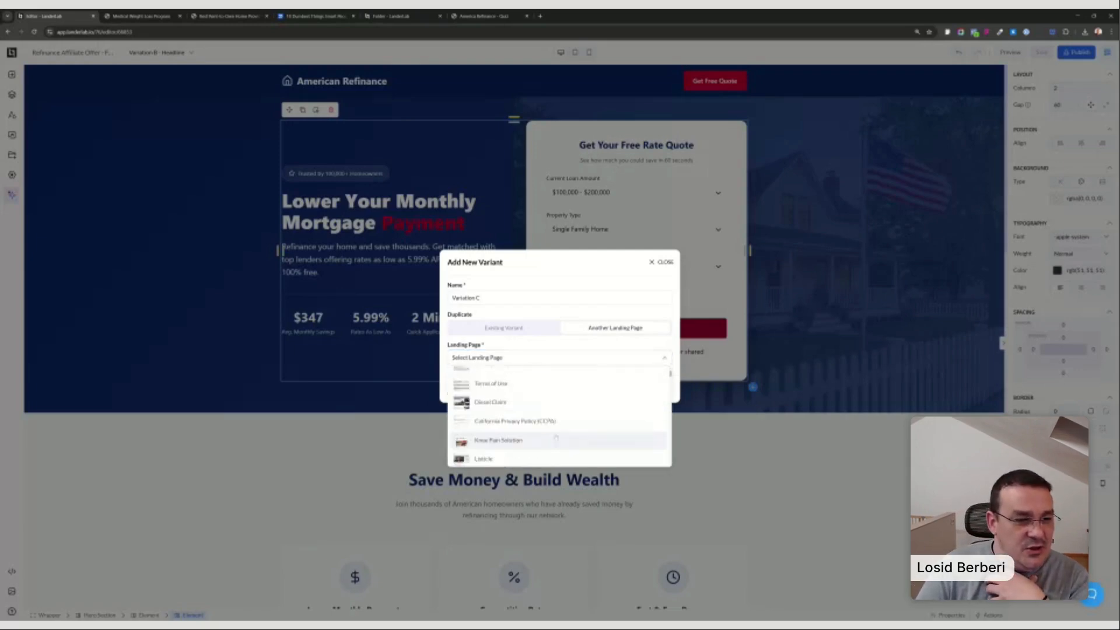
scroll(557, 430, "down", 8)
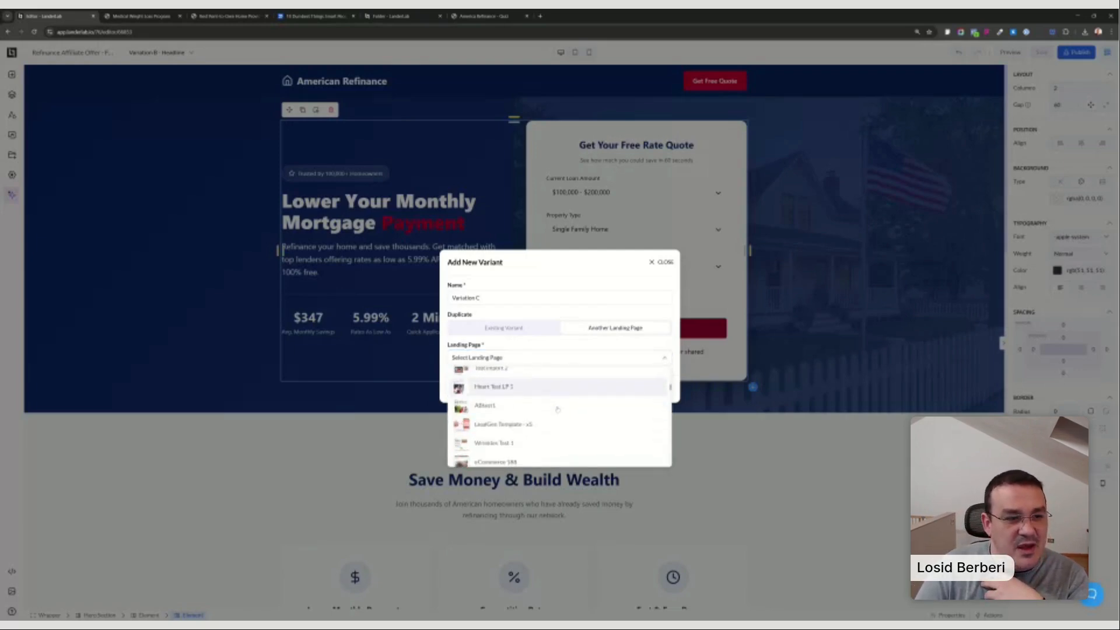
scroll(557, 409, "down", 8)
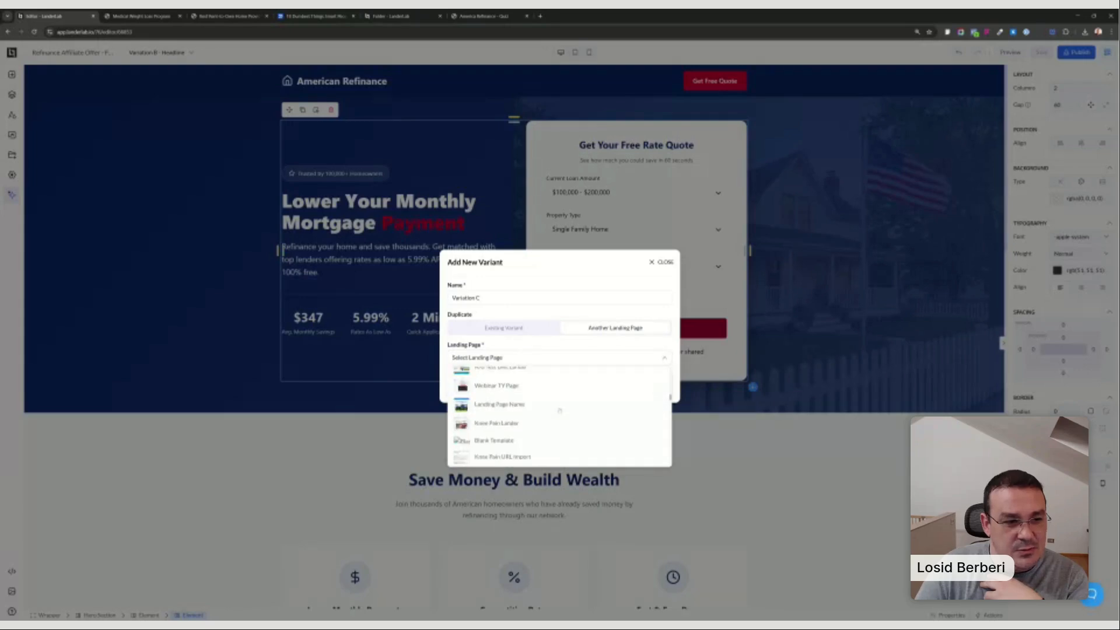
scroll(559, 410, "down", 2)
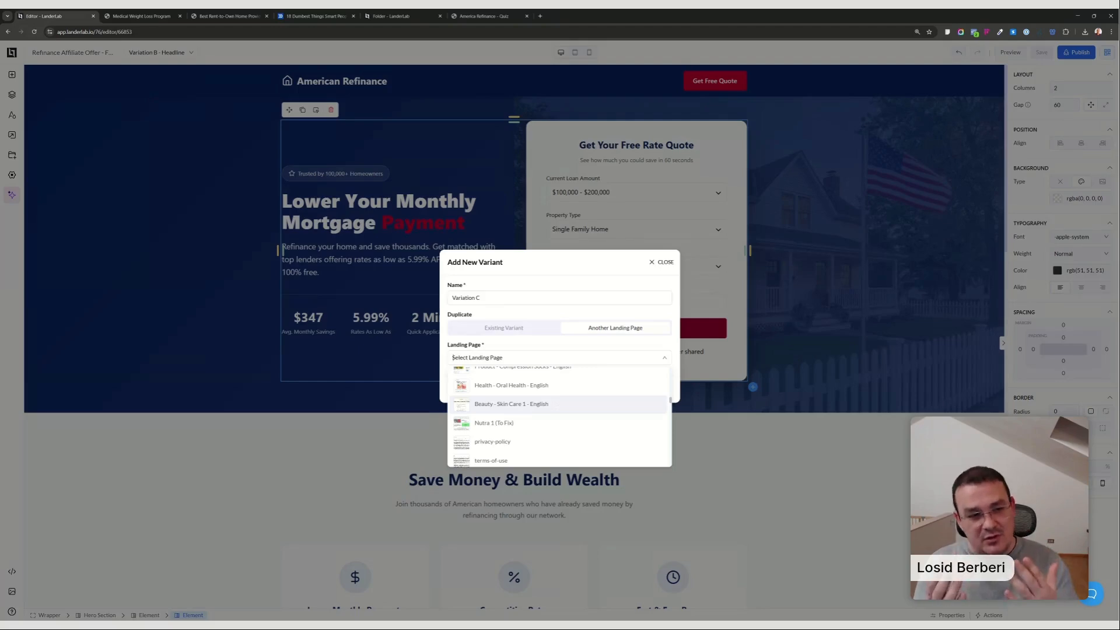
scroll(601, 413, "down", 6)
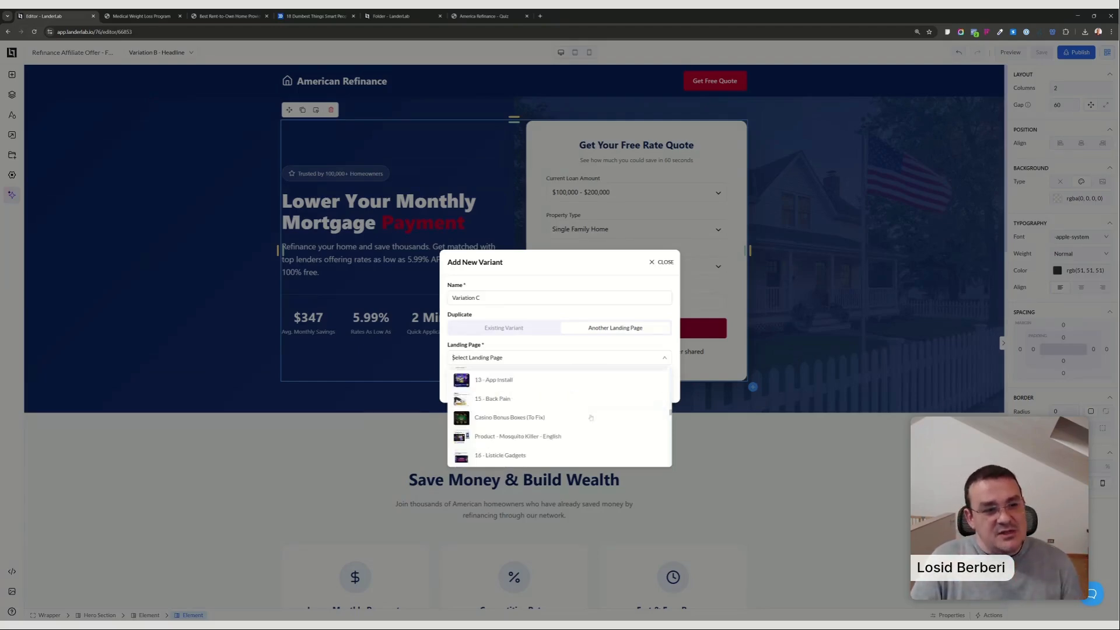
scroll(602, 413, "down", 8)
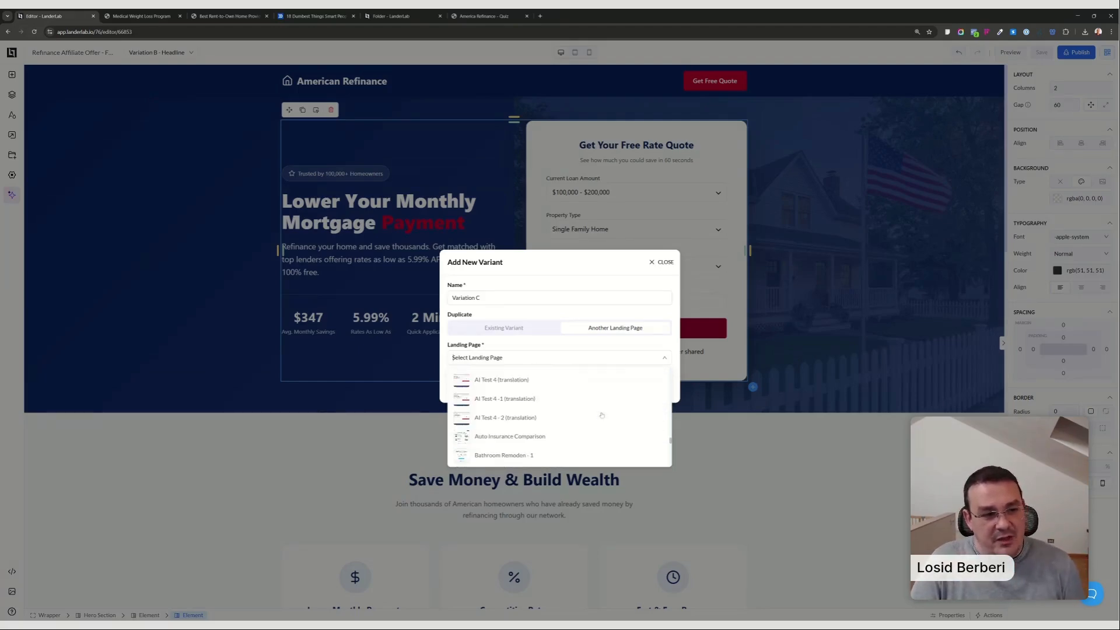
scroll(601, 418, "down", 5)
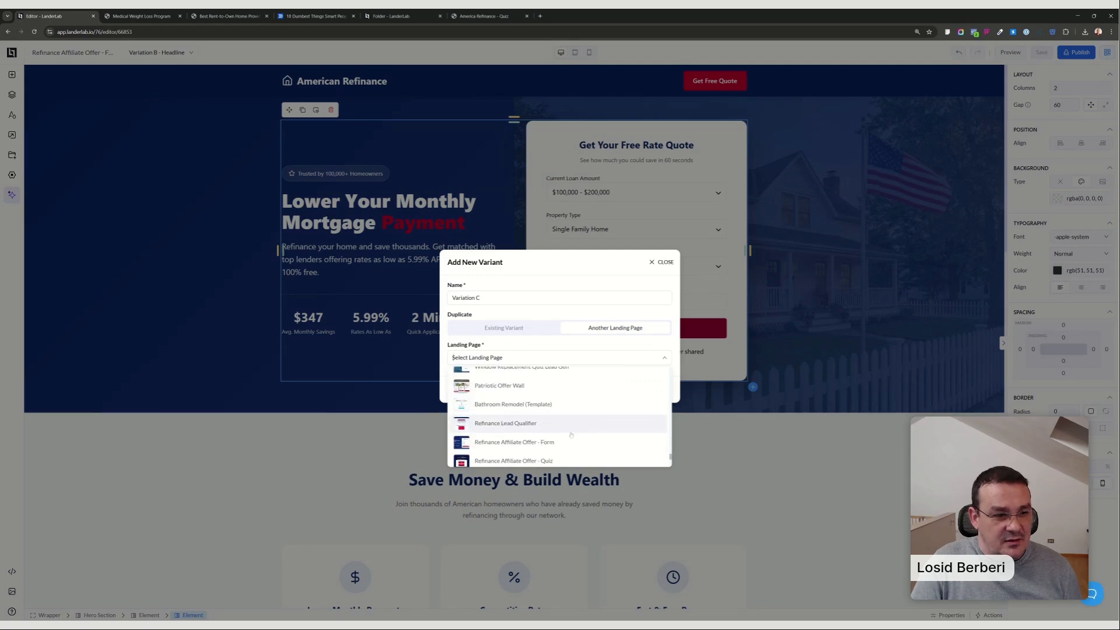
left_click(513, 457)
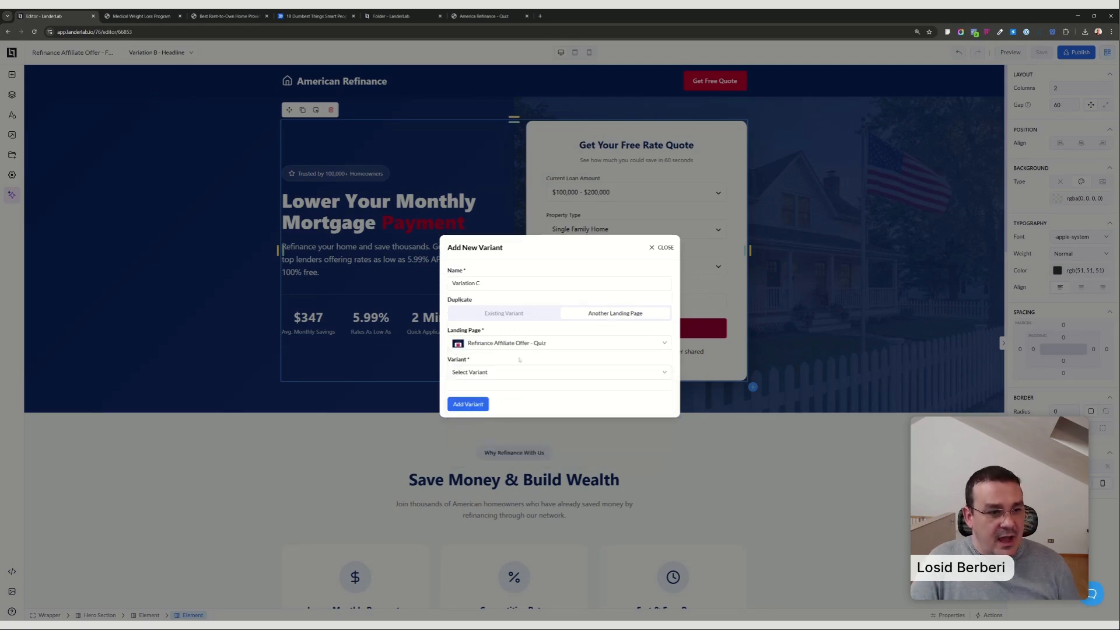
left_click(477, 372)
left_click(479, 403)
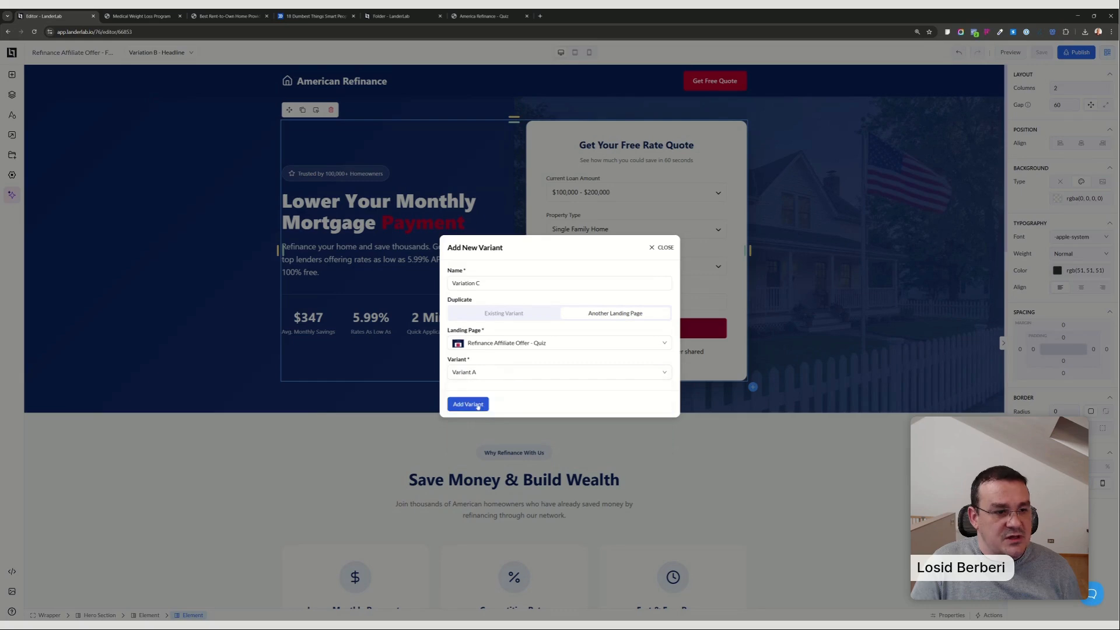
left_click(478, 404)
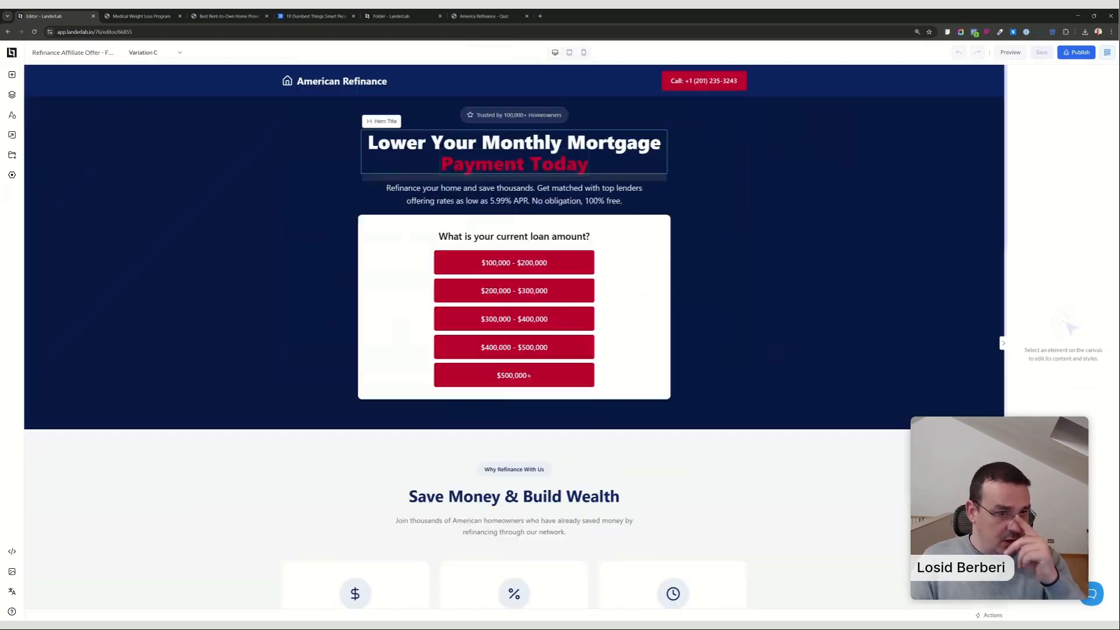
Open the landing page's overview and try to switch its traffic mode from Standard to A/B Test.
left_click(12, 53)
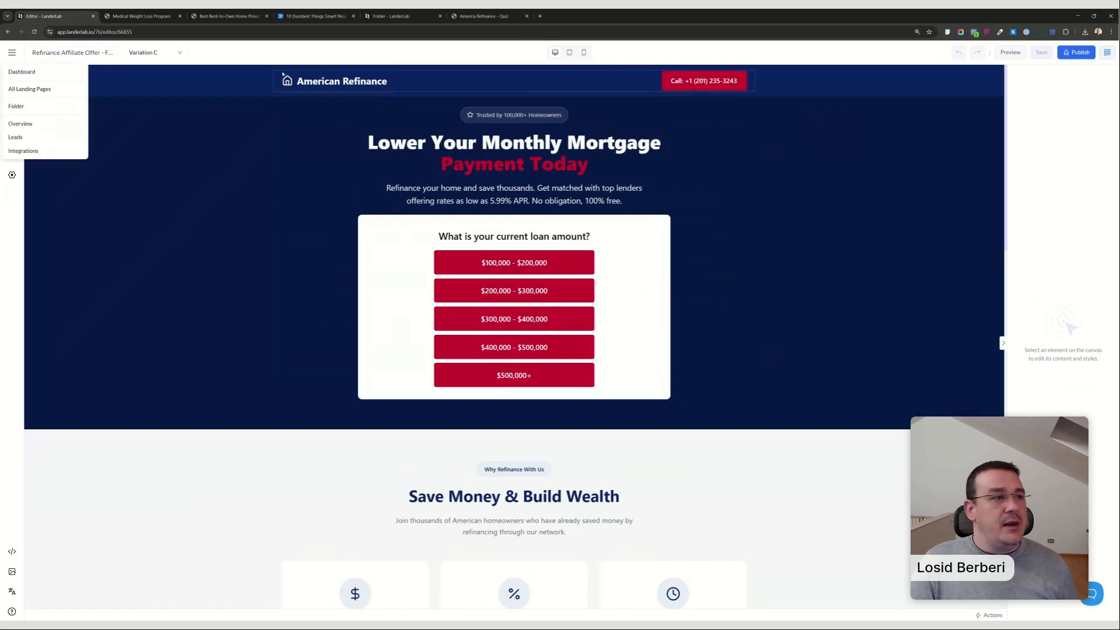
left_click(20, 124)
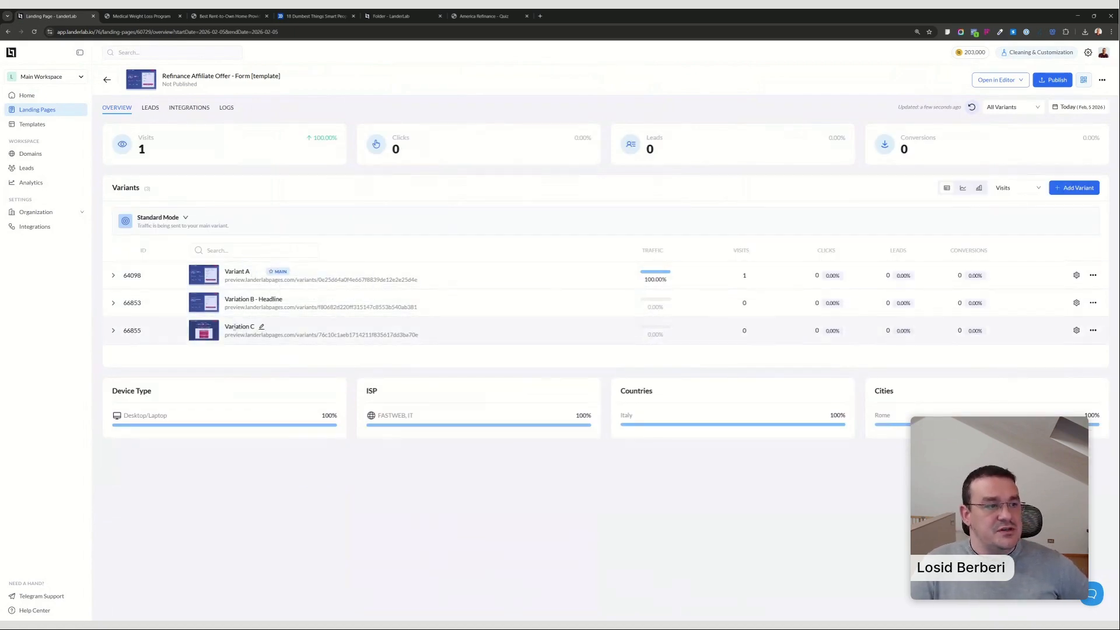
left_click(159, 217)
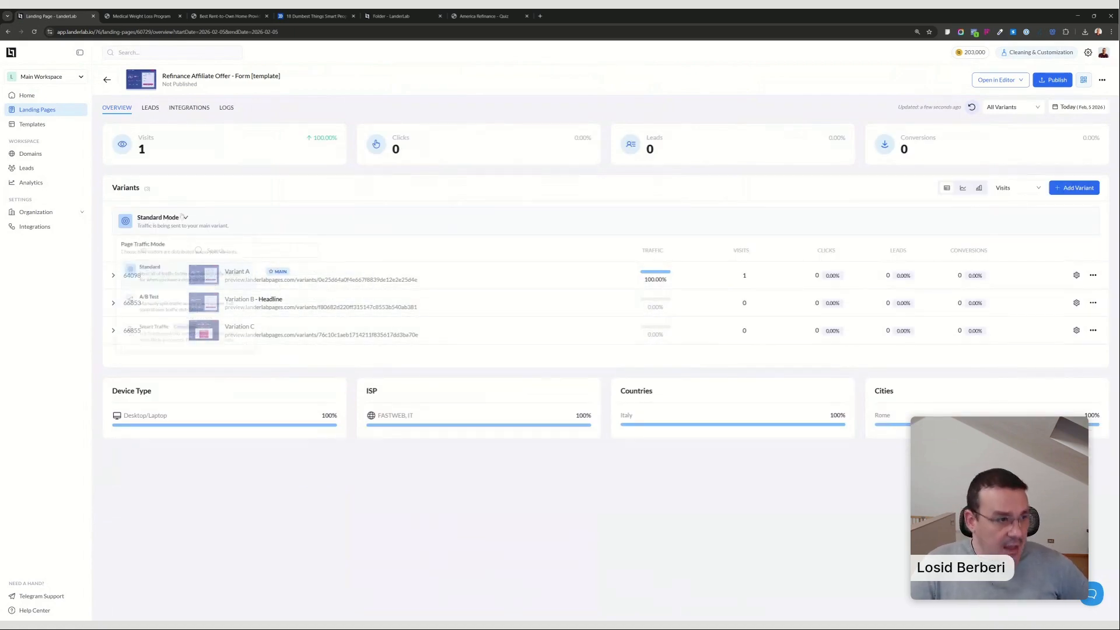
left_click(174, 316)
left_click(528, 354)
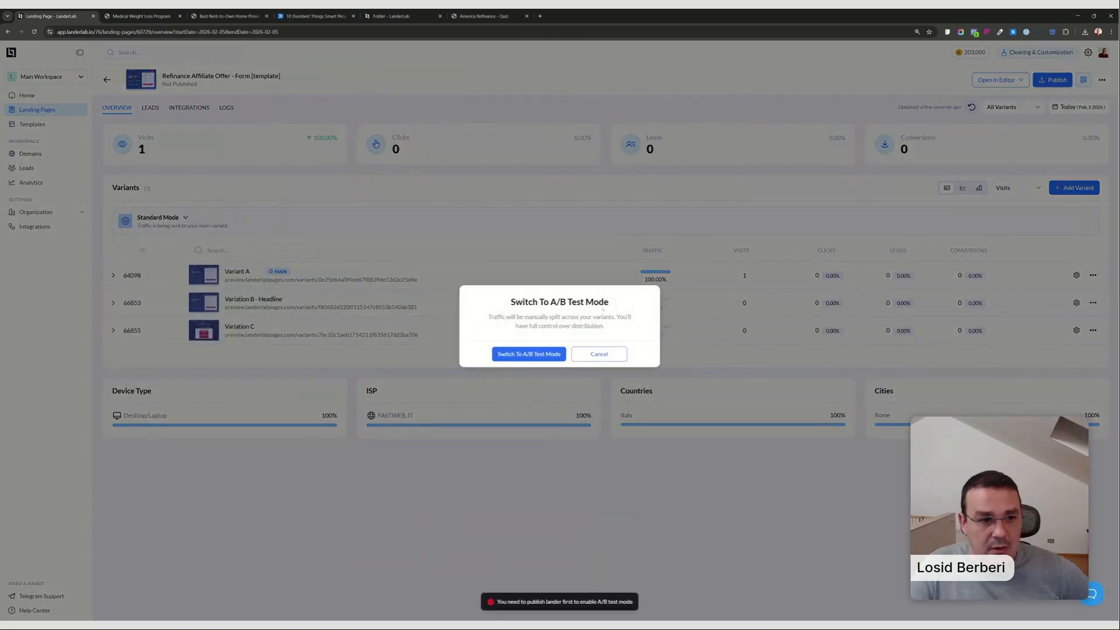
left_click(541, 358)
left_click(666, 411)
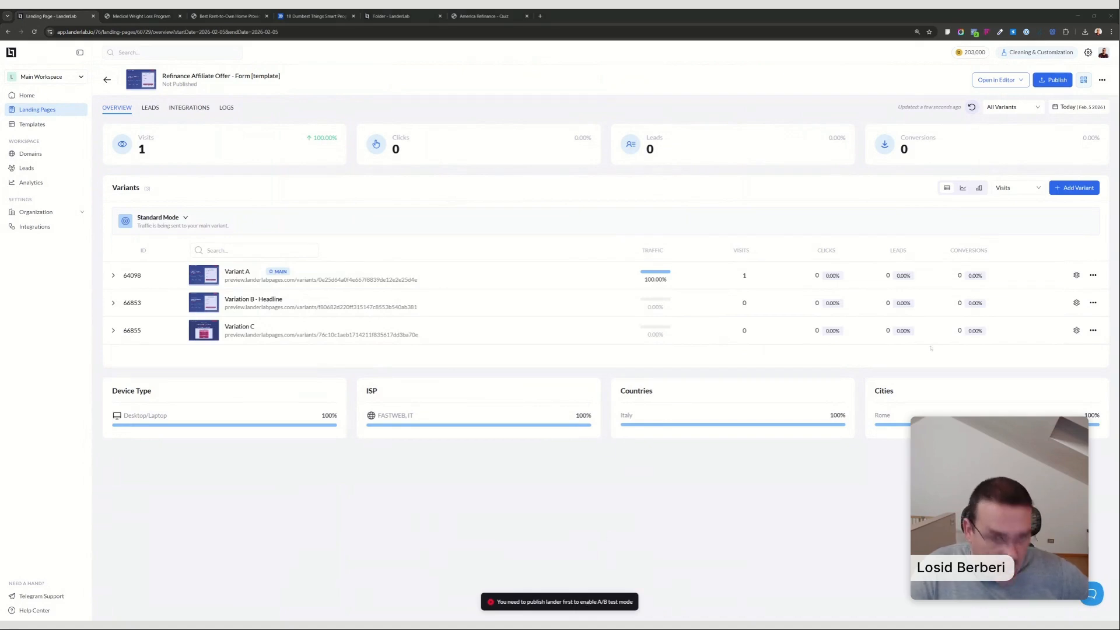
Publish the landing page on the domain lp.awesomepage.online with the path mortgage-ab-test and dismiss the publishing confirmation.
left_click(1052, 80)
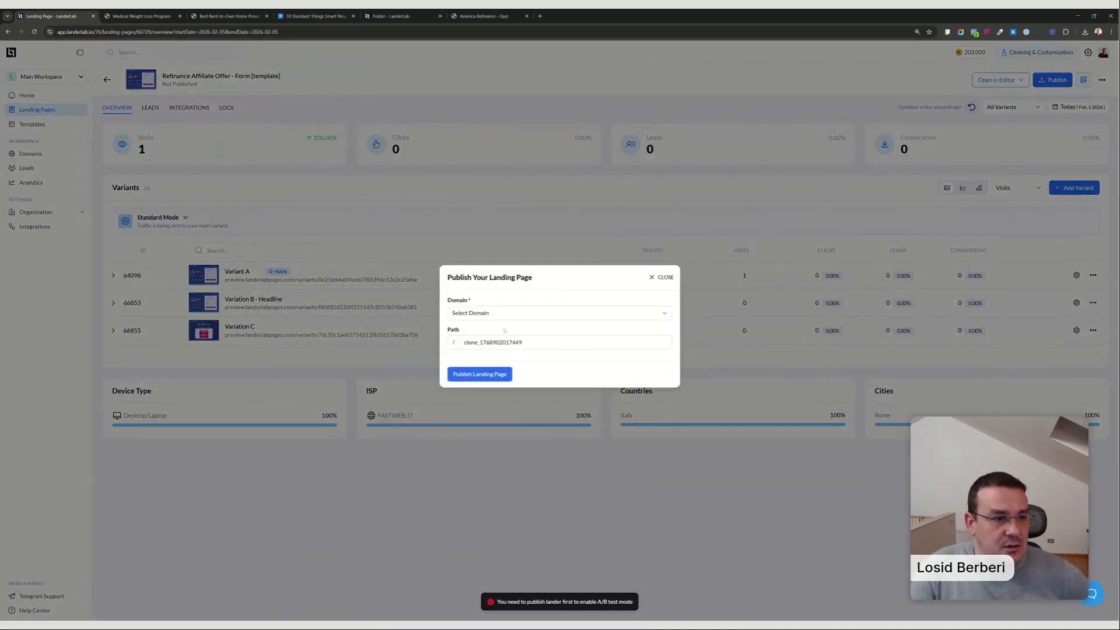
left_click(505, 314)
left_click(537, 325)
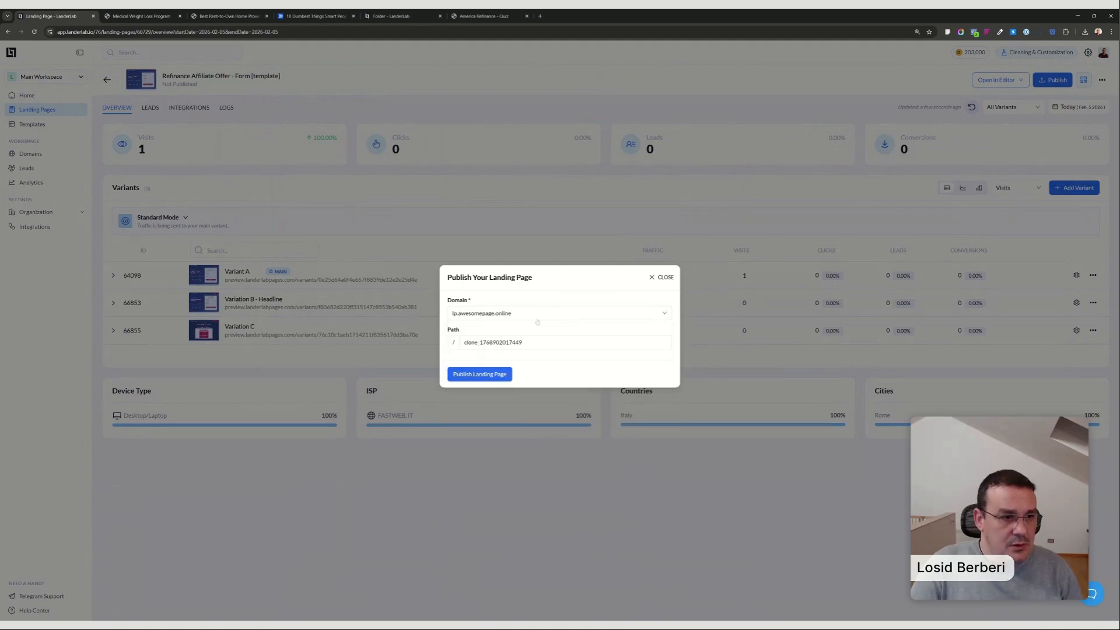
left_click_drag(525, 342, 326, 343)
type("mort")
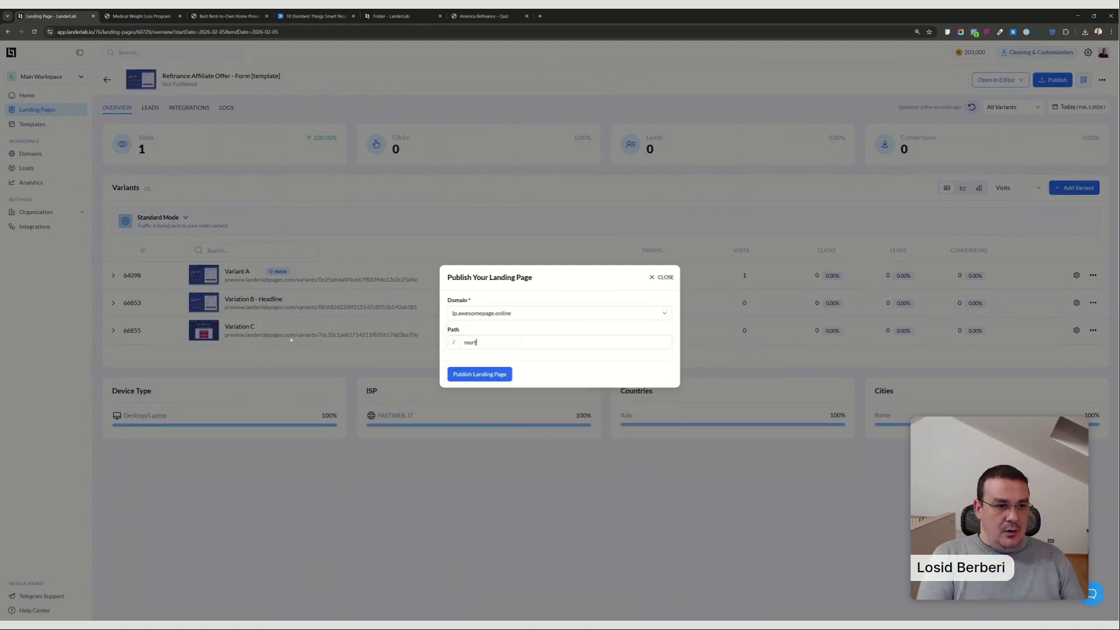
type("gage")
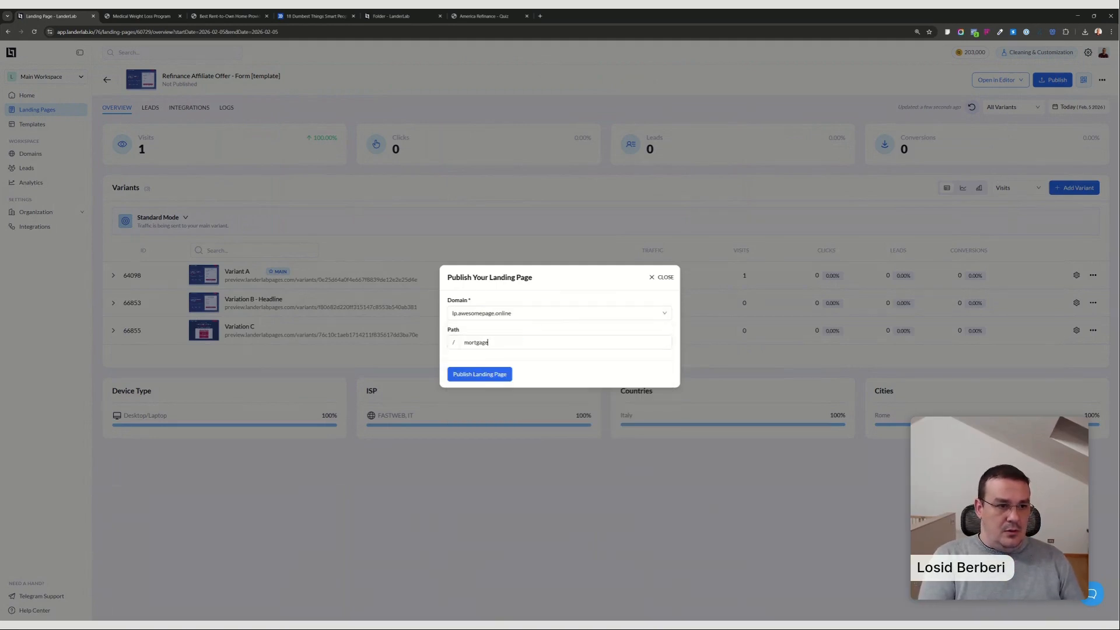
type("-ab-test")
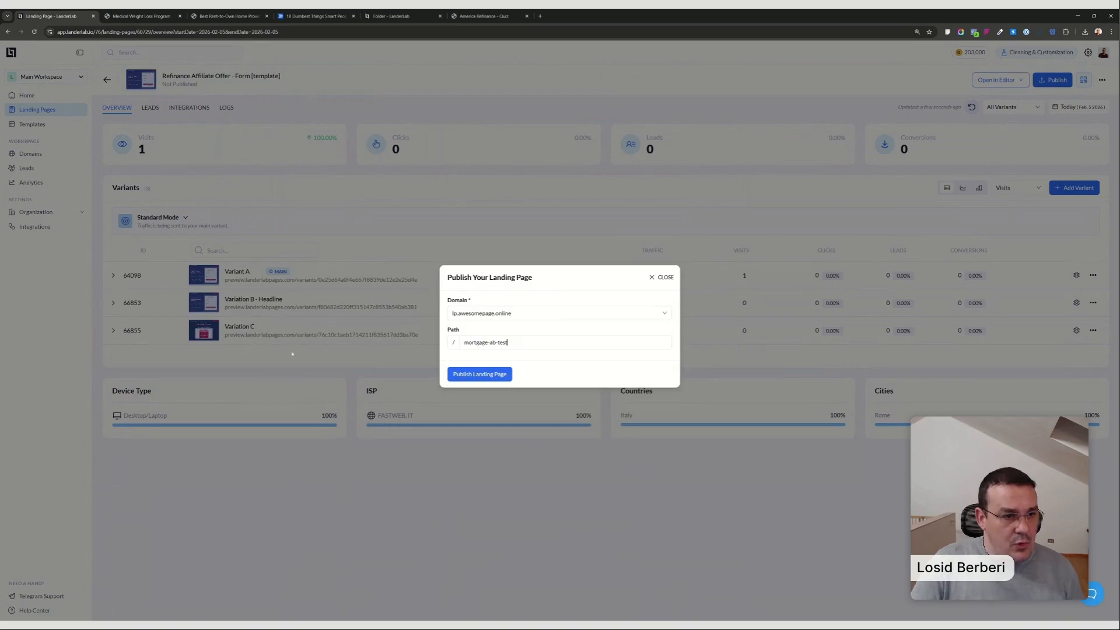
left_click(483, 375)
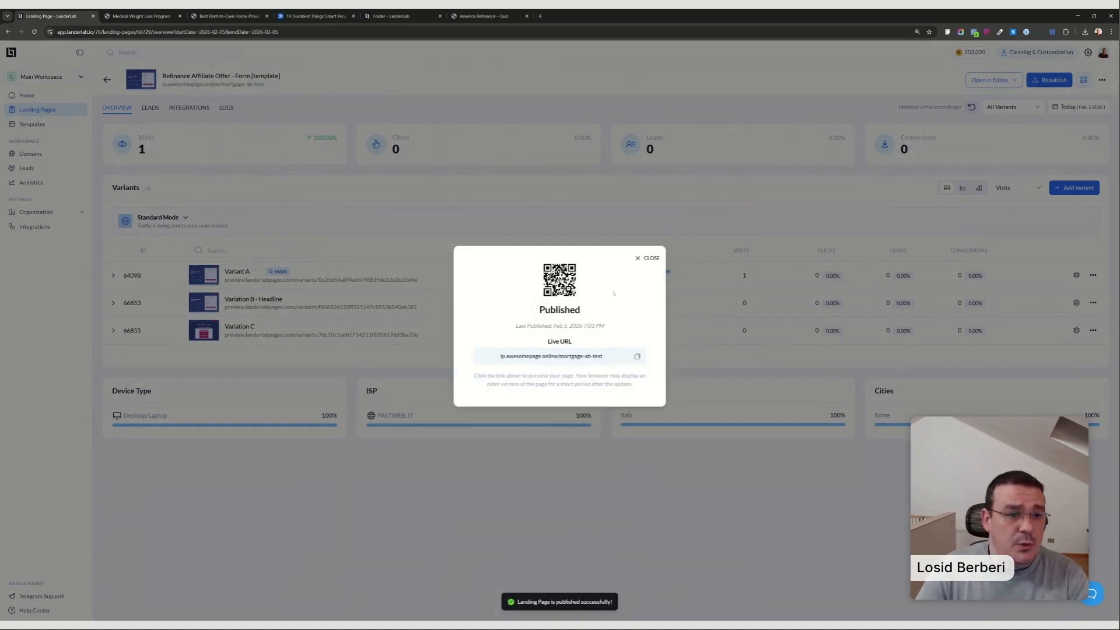
left_click(648, 258)
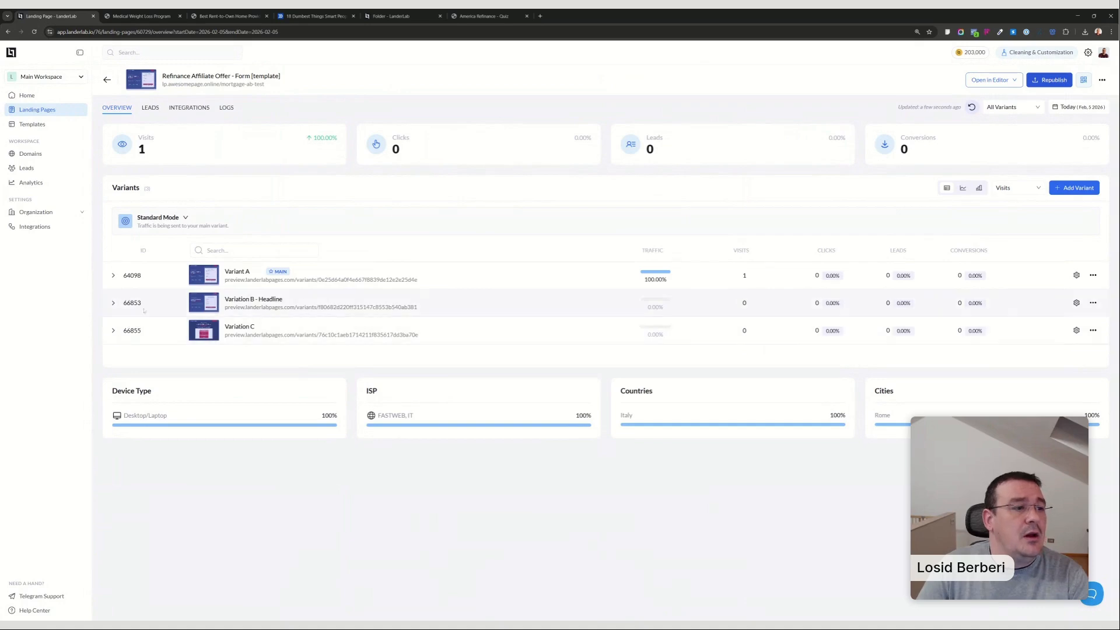
Switch the page's traffic mode to A/B Test and republish the landing page on the same domain and path.
left_click(158, 217)
left_click(154, 309)
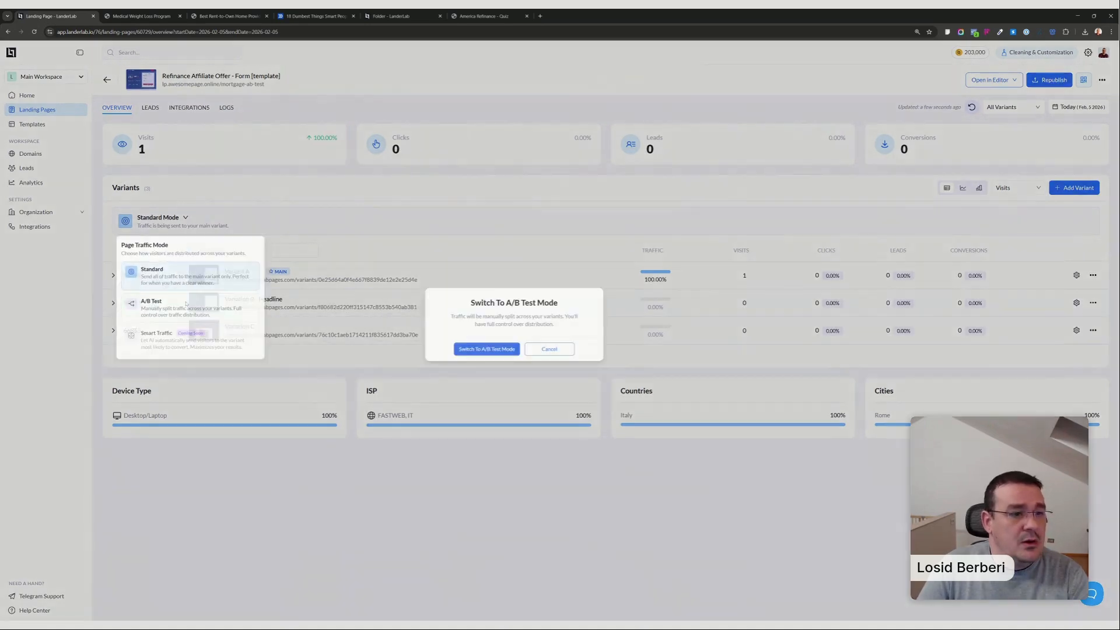
left_click(514, 352)
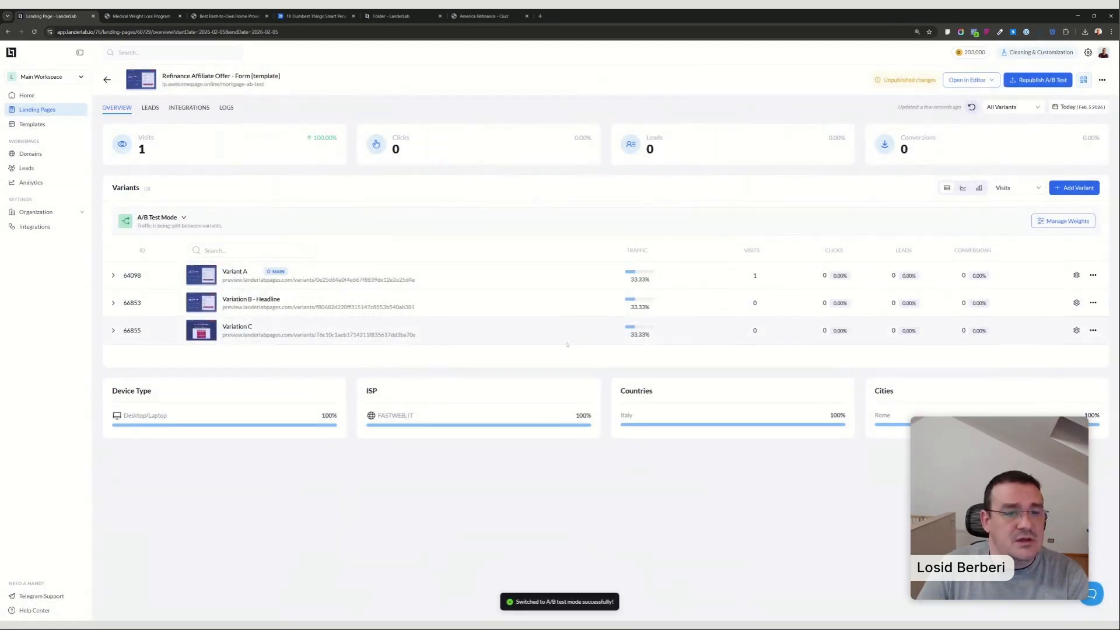
left_click(1041, 79)
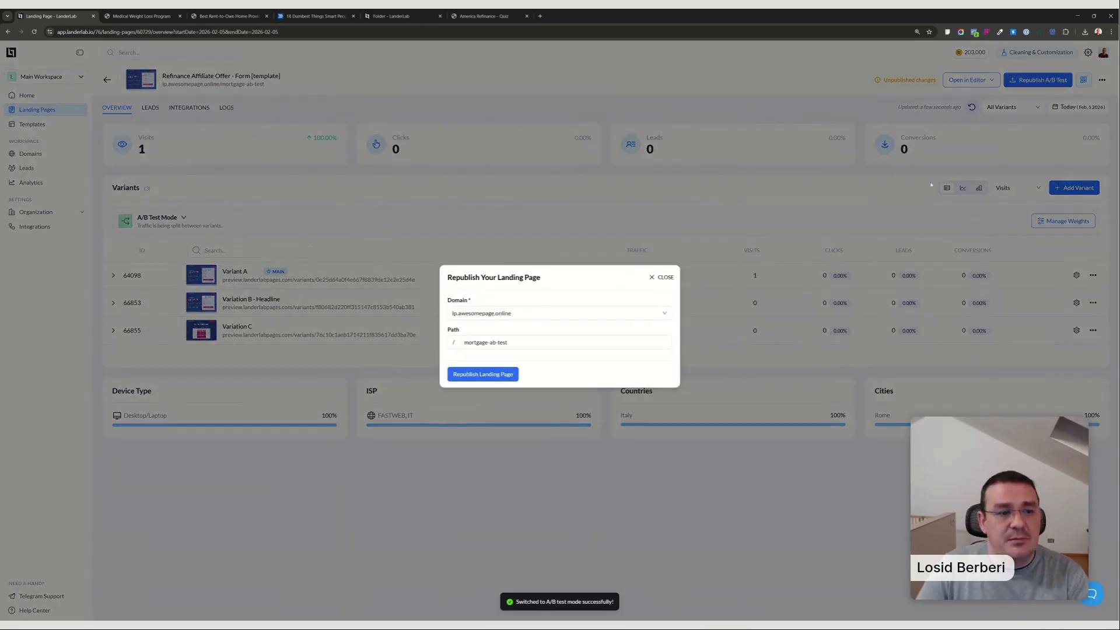
left_click(490, 374)
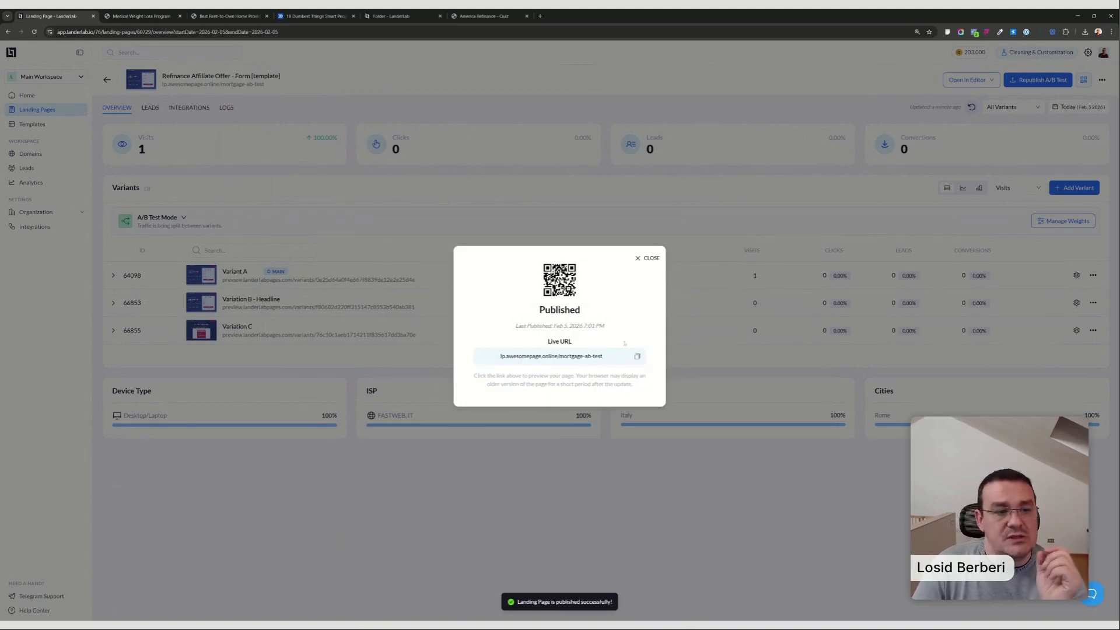
Copy the published page's live URL and open it in a new browser tab to check the page.
left_click(637, 356)
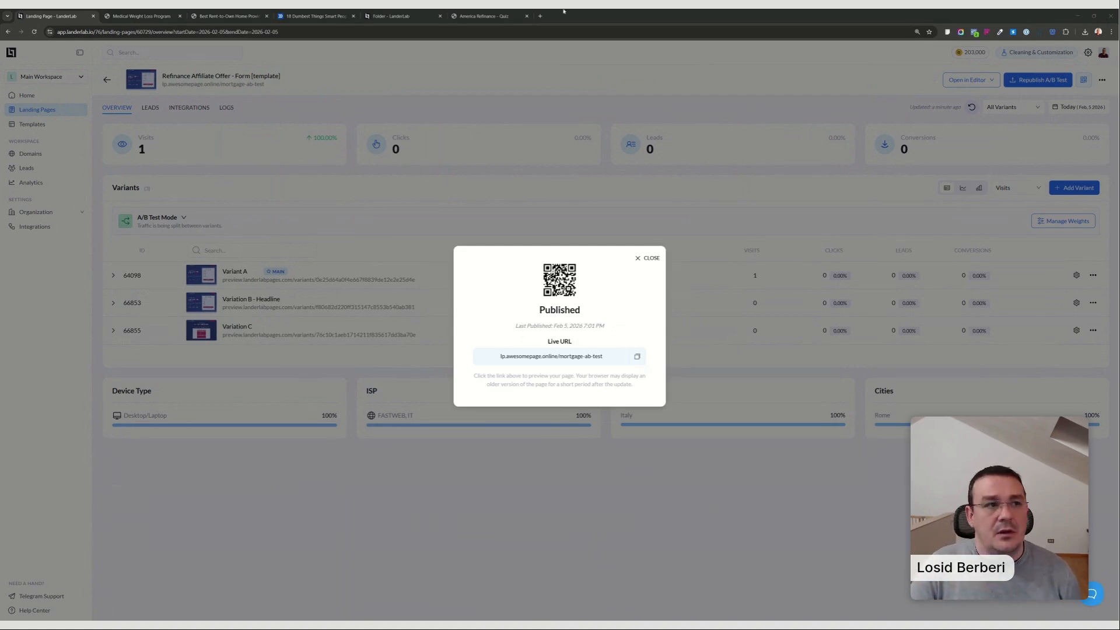
key("ctrl+t")
key("ctrl+v")
key("Return")
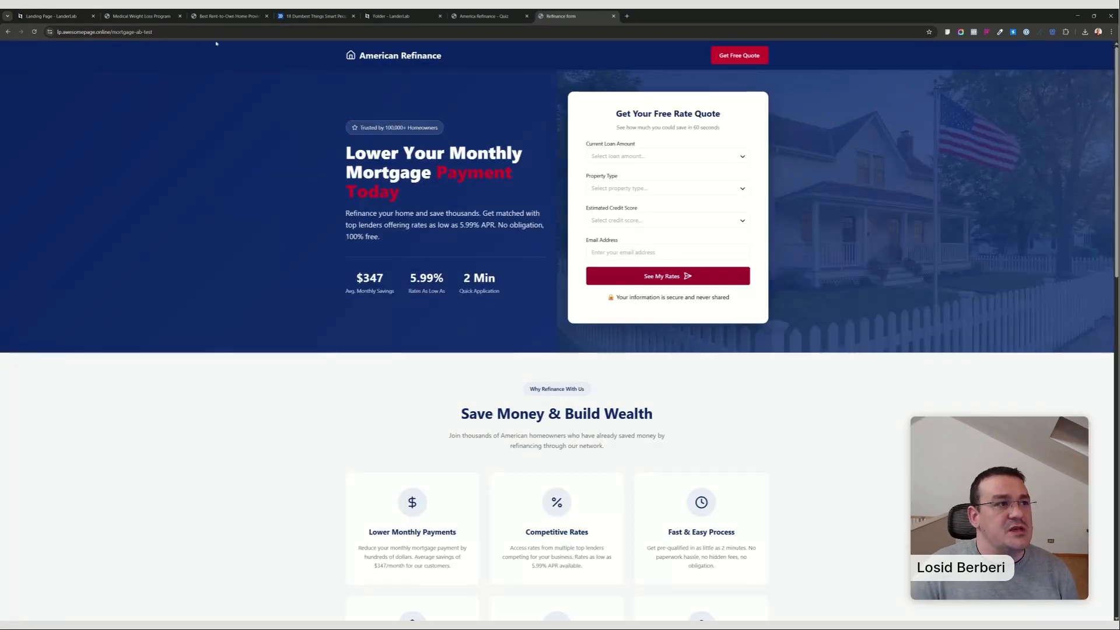
Return to the landing page's overview in LanderLab and expand Variation C to examine its quiz step statistics.
left_click(61, 16)
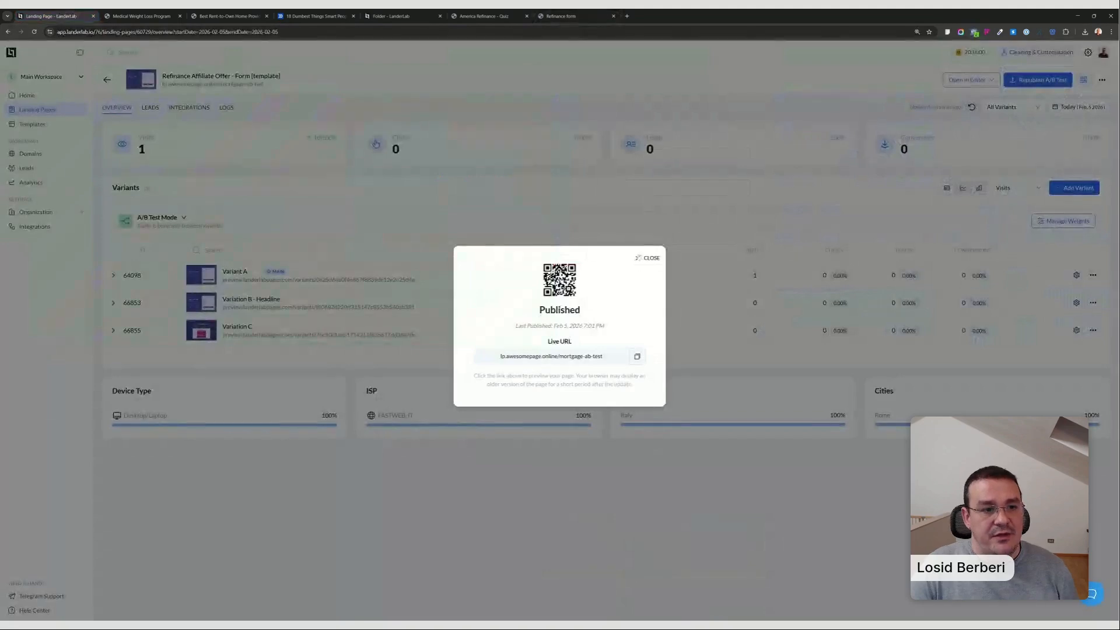
key("Escape")
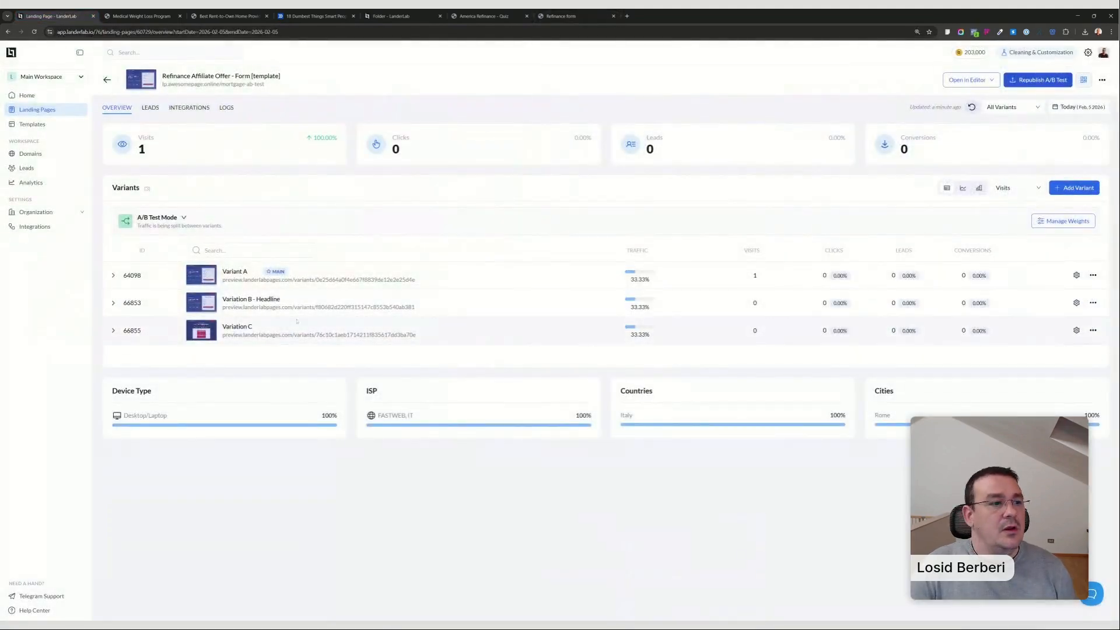
left_click(114, 331)
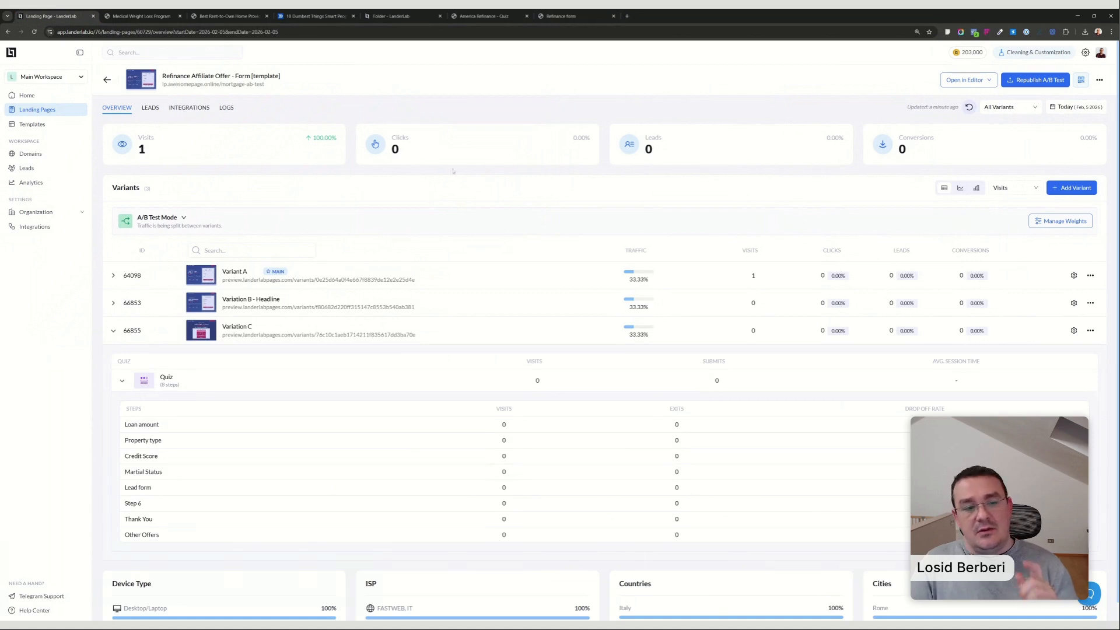
Start adding an integration to the landing page to bring up the available distribution and CRM services.
left_click(187, 108)
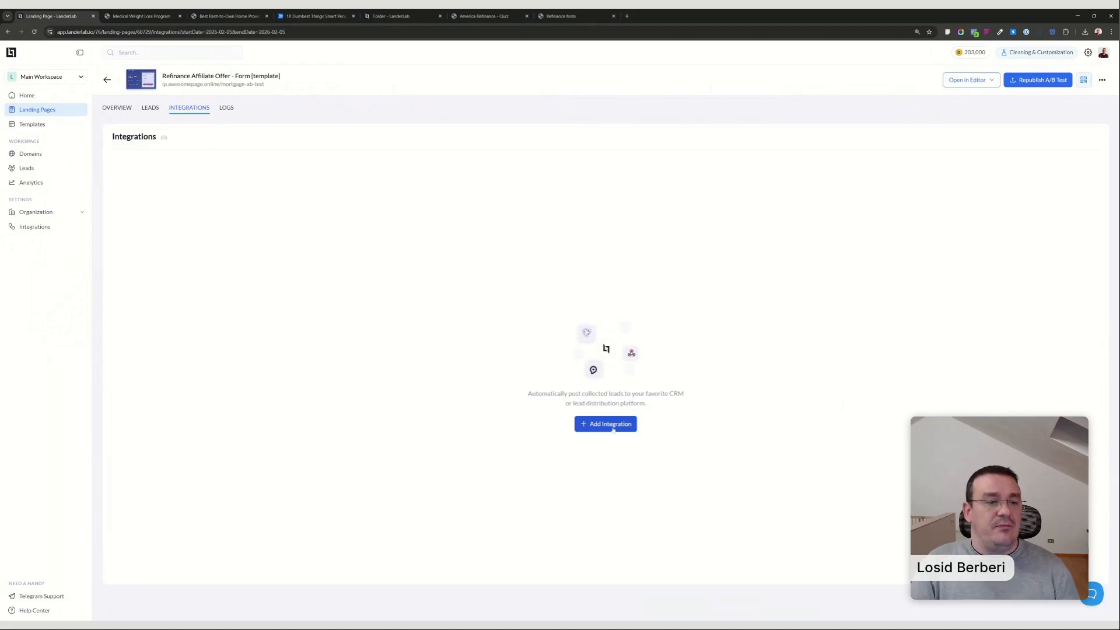
left_click(612, 429)
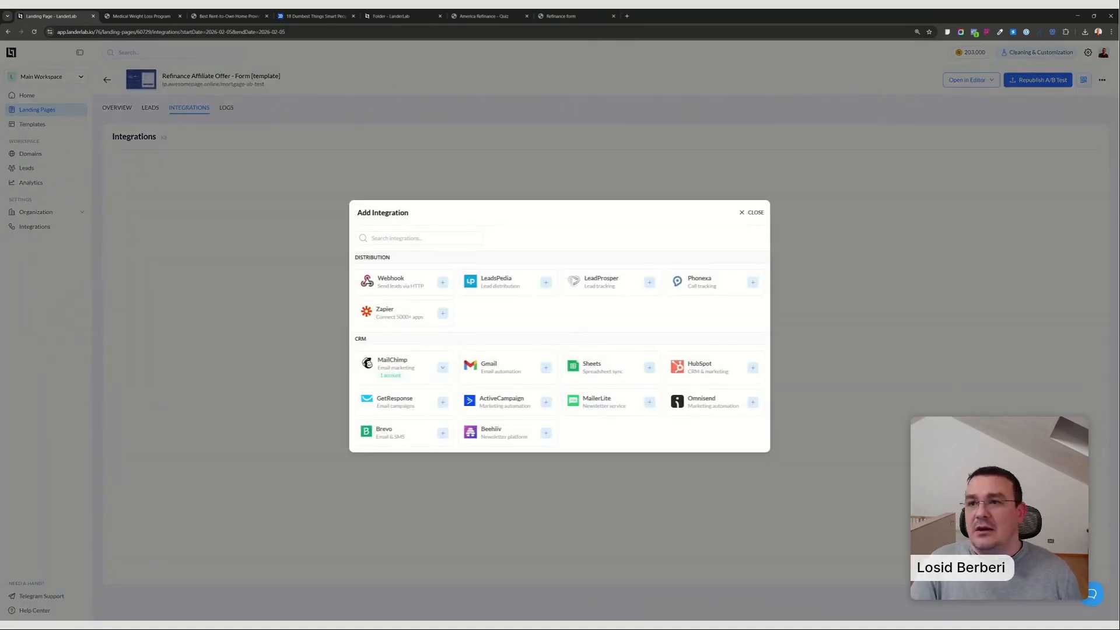
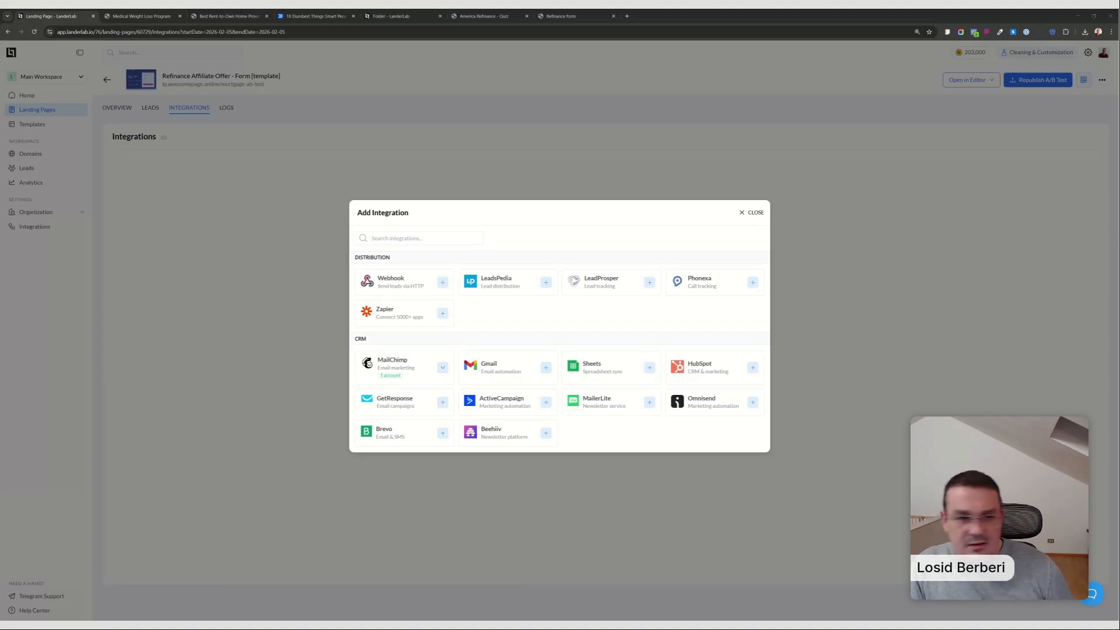
Add a webhook integration to the landing page and name it "ClickFlare Postback".
left_click(443, 282)
left_click(488, 298)
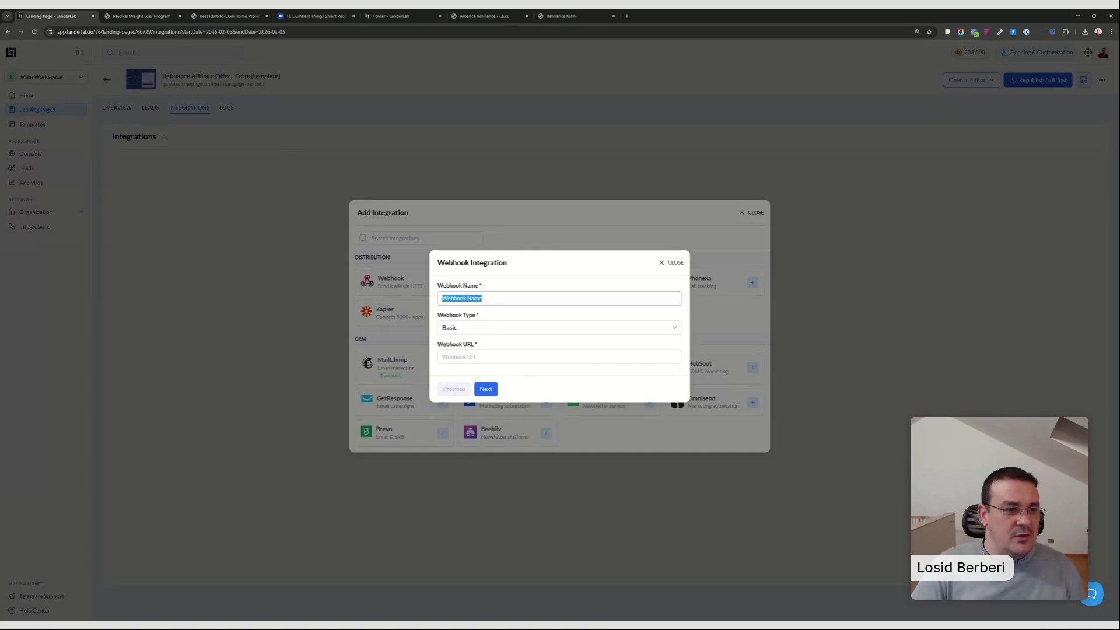
type("Click")
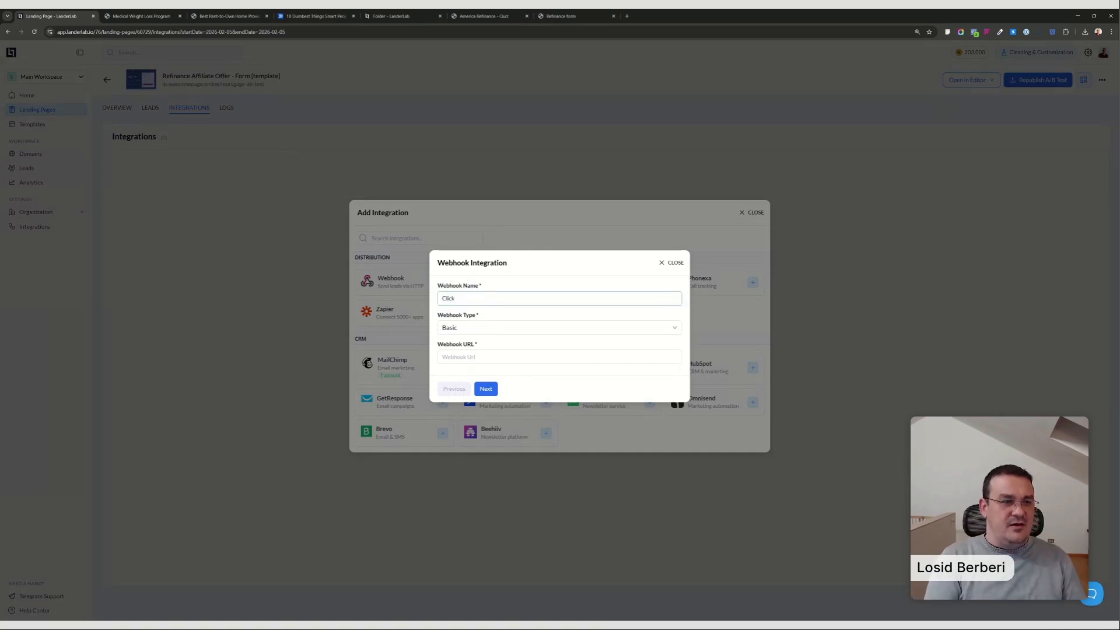
type("flare Postbac")
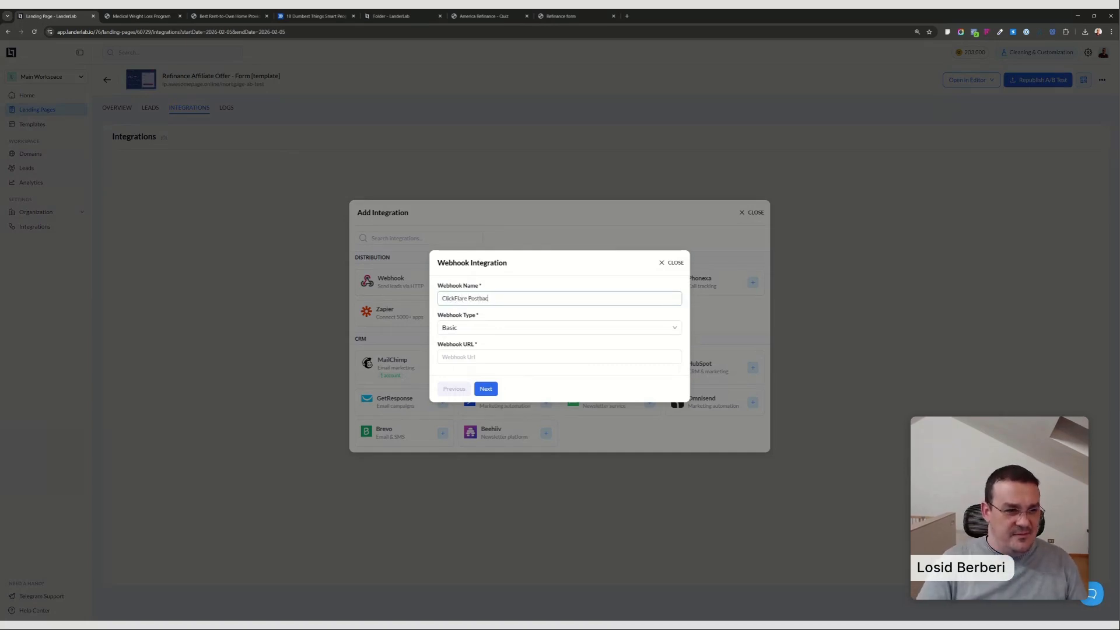
type("k")
left_click(497, 357)
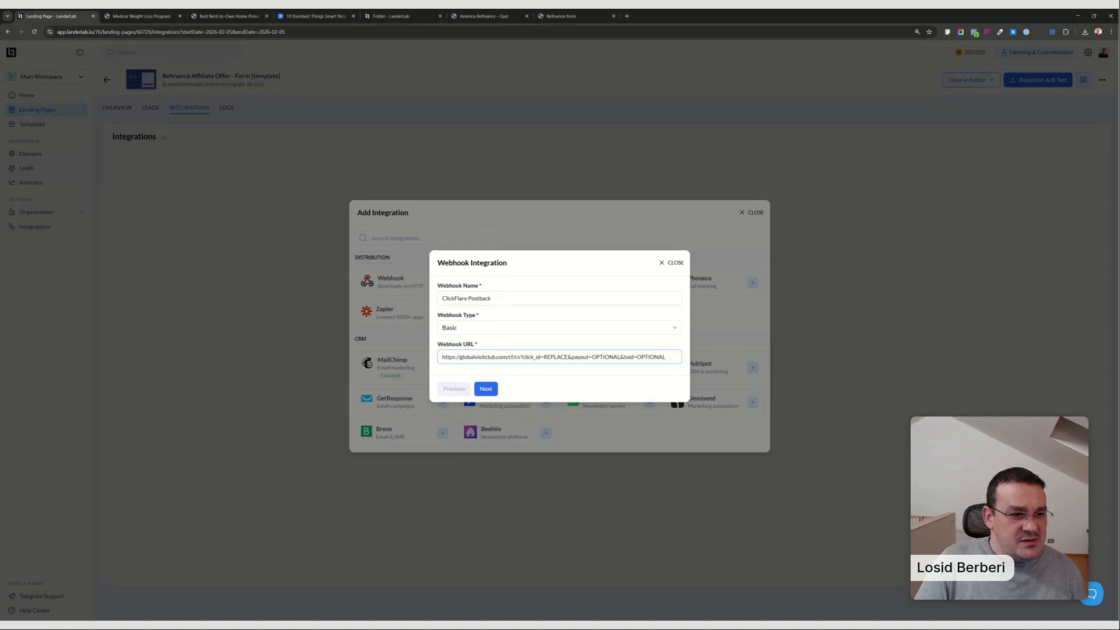
left_click_drag(523, 357, 667, 356)
key("BackSpace")
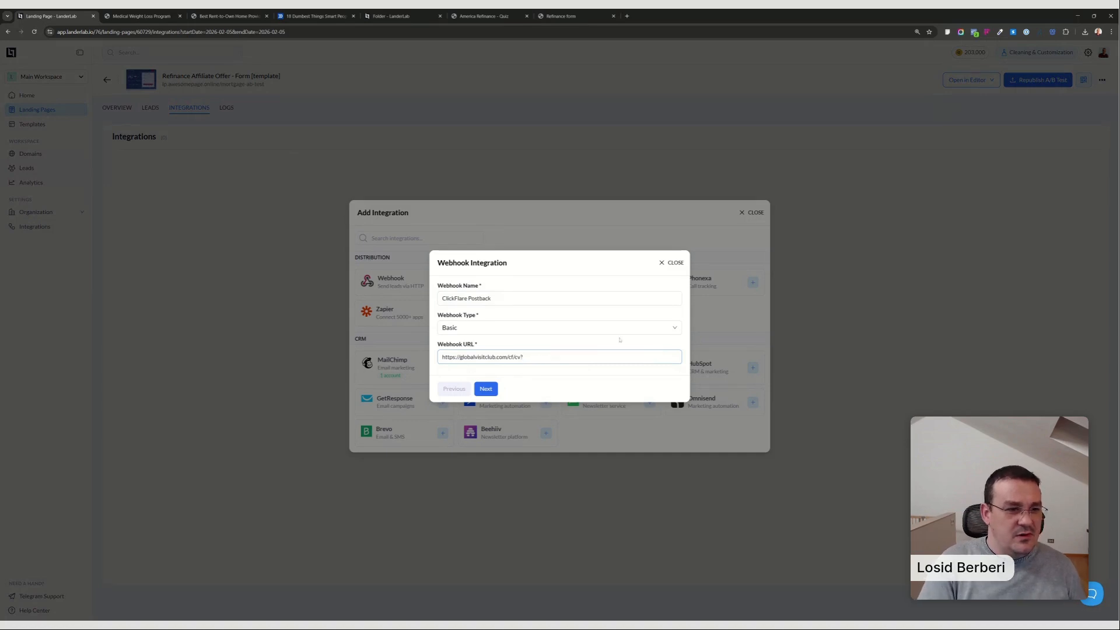
key("Return")
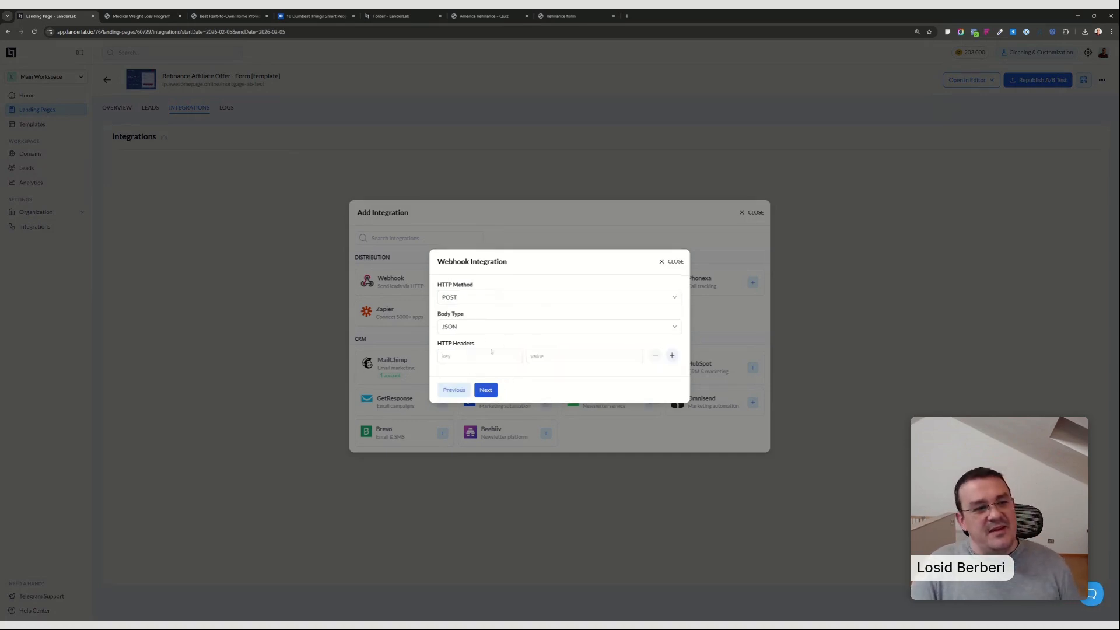
Set the webhook's HTTP method to GET and continue to the field mapping.
left_click(485, 304)
left_click(461, 314)
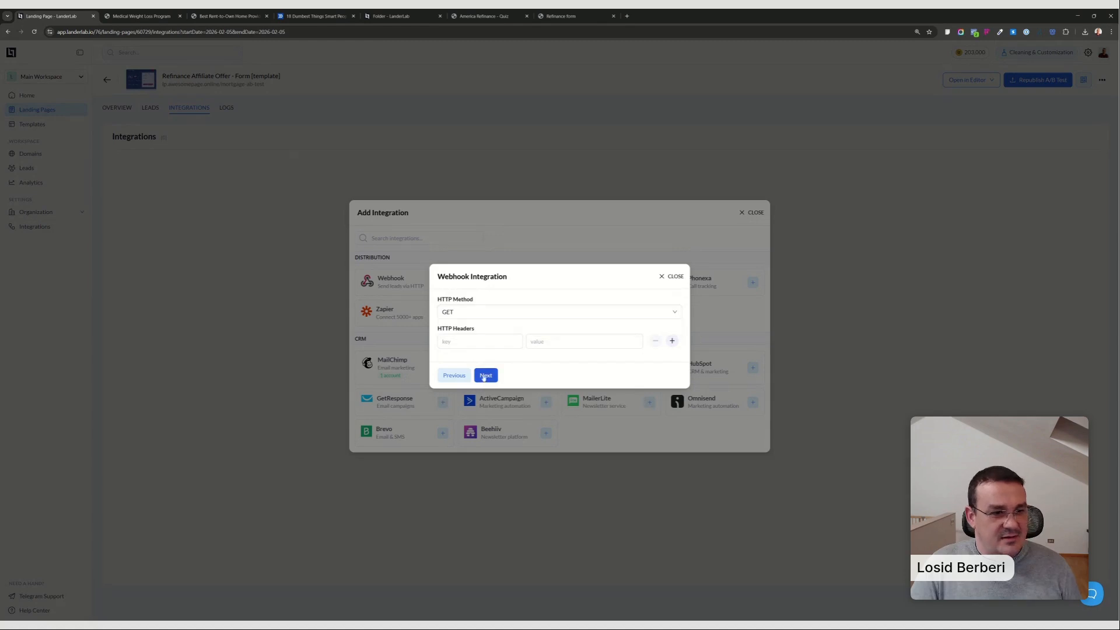
key("Return")
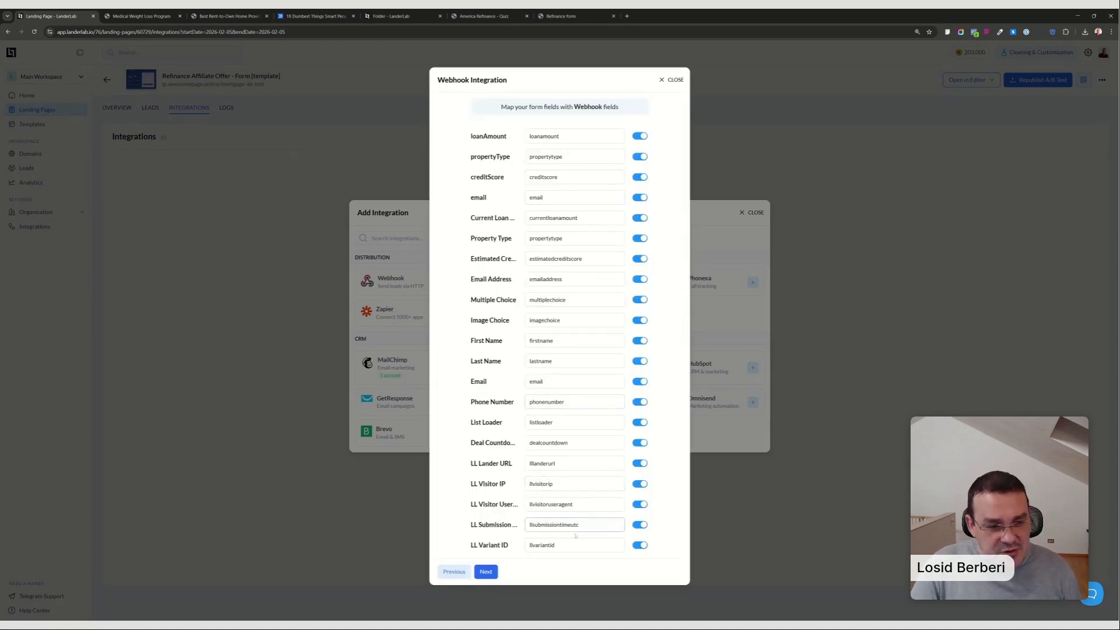
Map the LL Variant ID field to "param1" and finish creating the webhook integration.
double_click(543, 545)
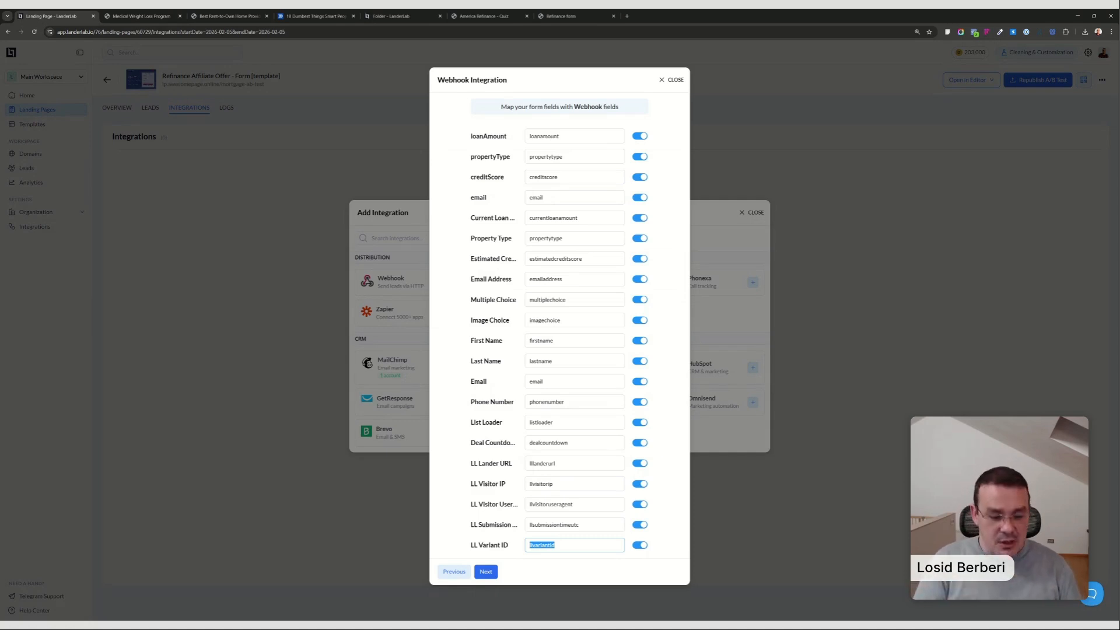
type("param1")
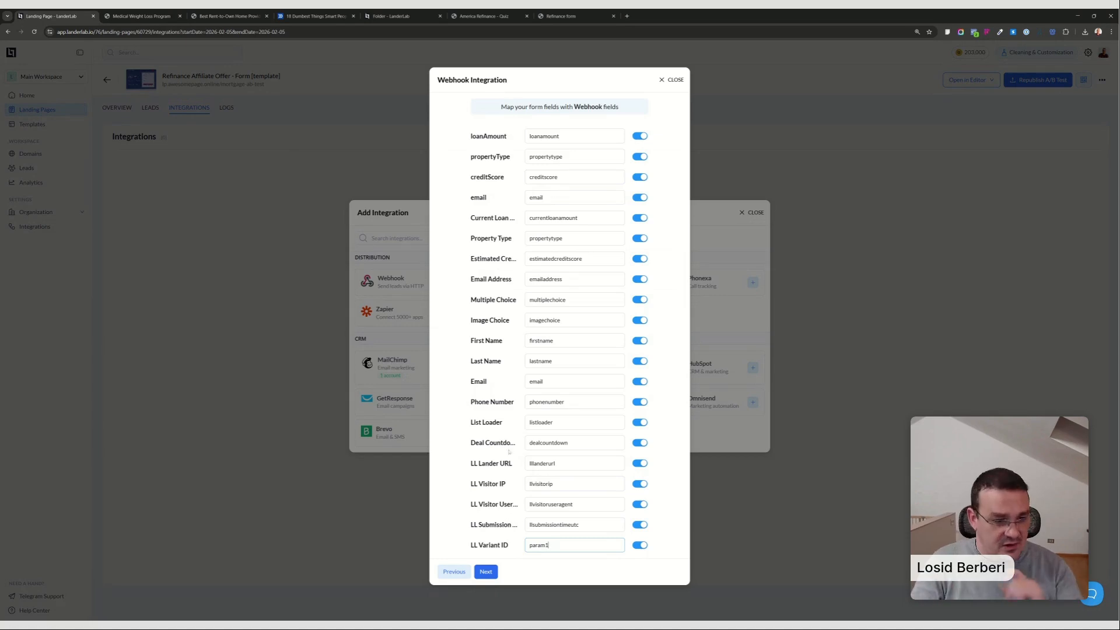
left_click(486, 571)
left_click(502, 361)
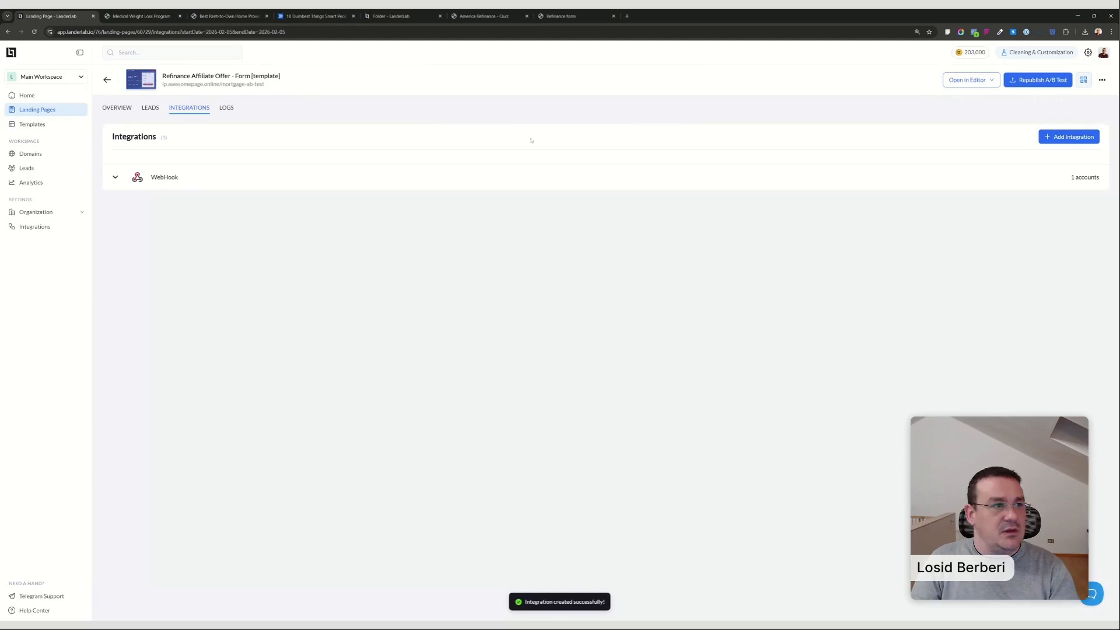
Paste the ClickFlare tracking script into the head custom code in Variation C's settings.
left_click(118, 109)
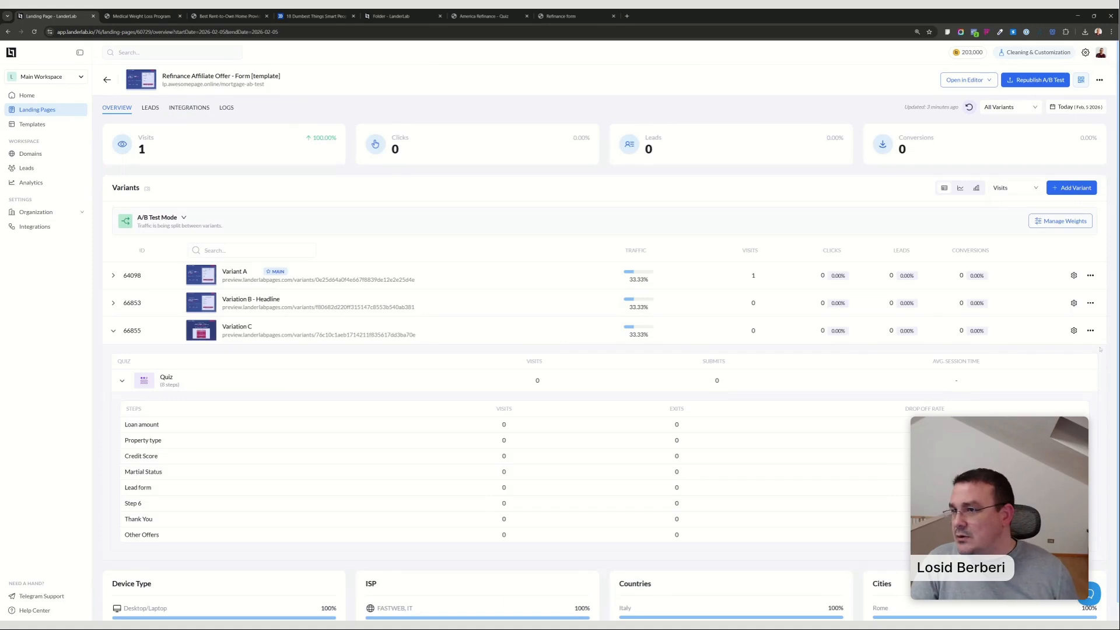
left_click(1073, 330)
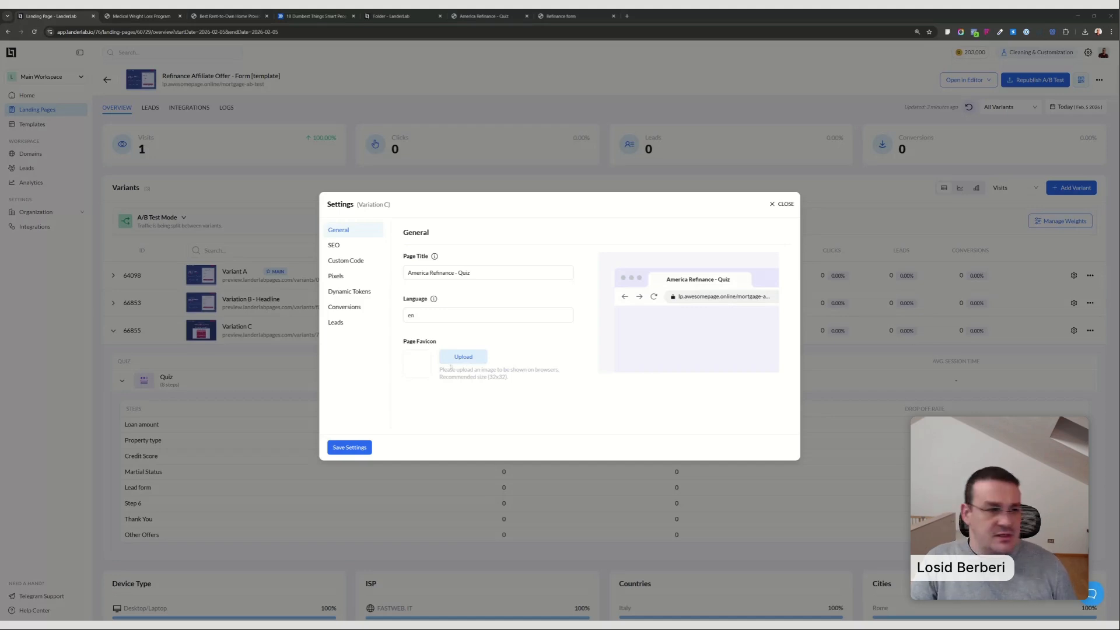
left_click(350, 307)
left_click(350, 260)
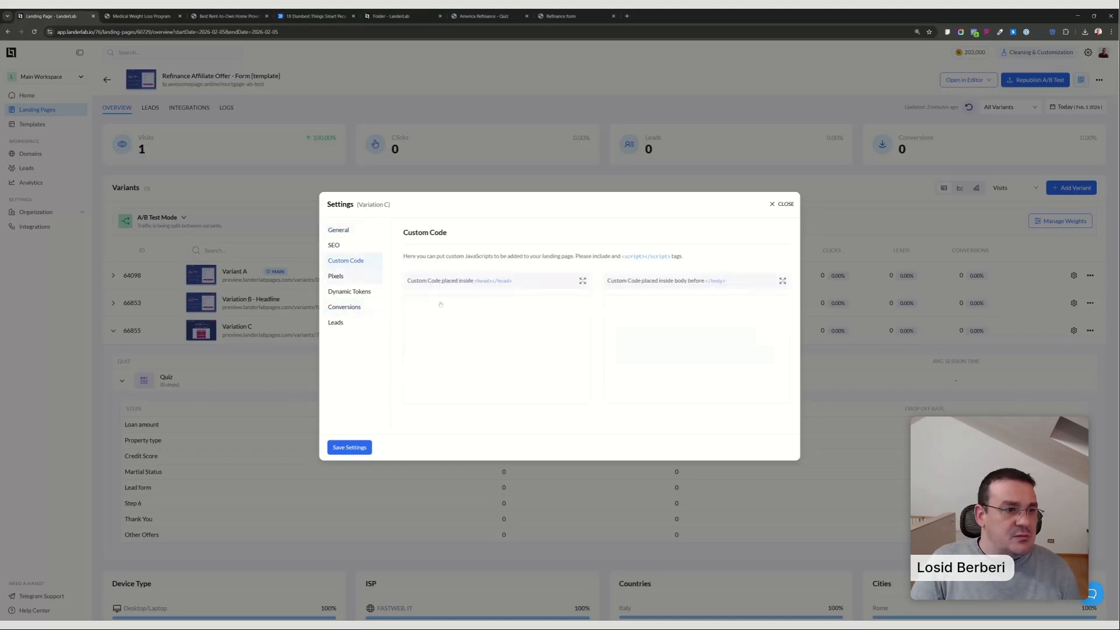
left_click(546, 327)
key("ctrl+v")
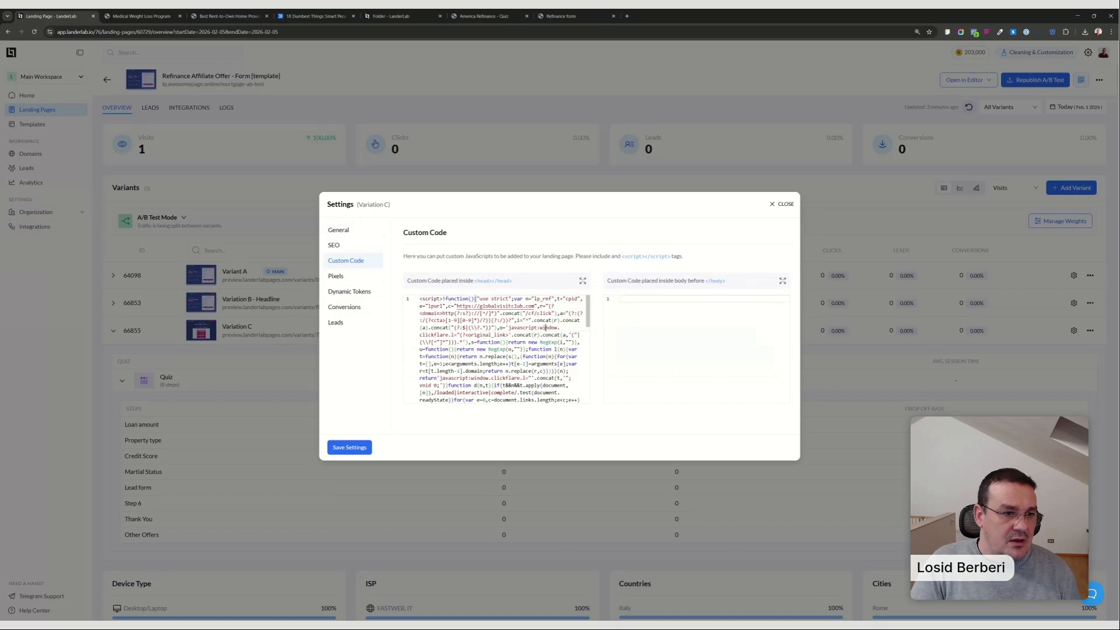
key("ctrl+a")
scroll(546, 328, "down", 5)
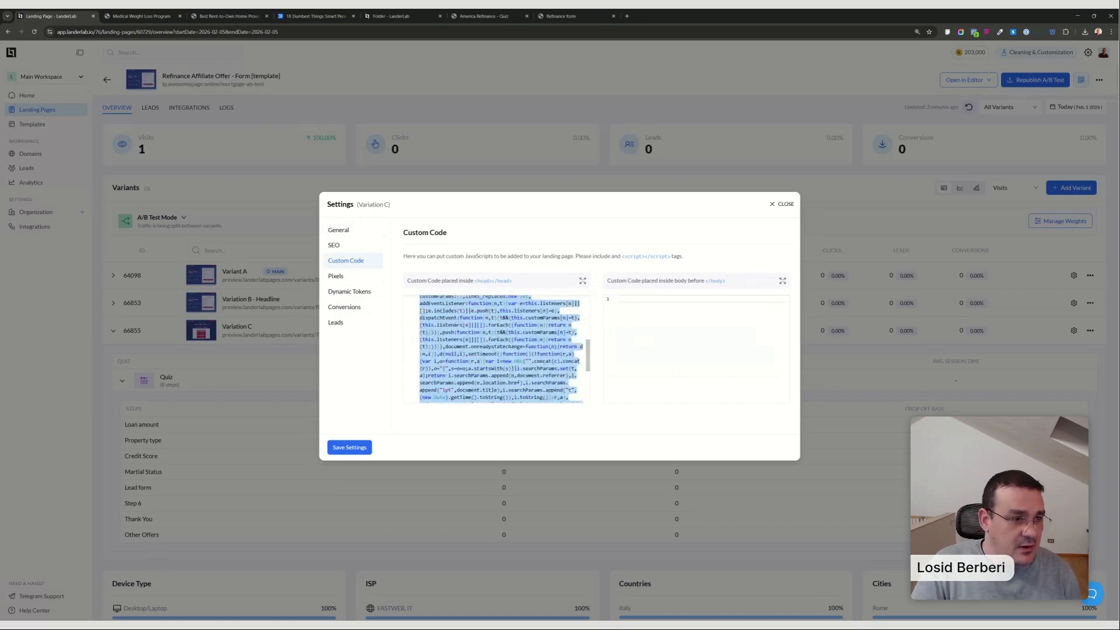
Have ClickFlare Click ID tracking enabled in Variation C's lead settings and save the settings.
left_click(336, 322)
scroll(644, 350, "down", 3)
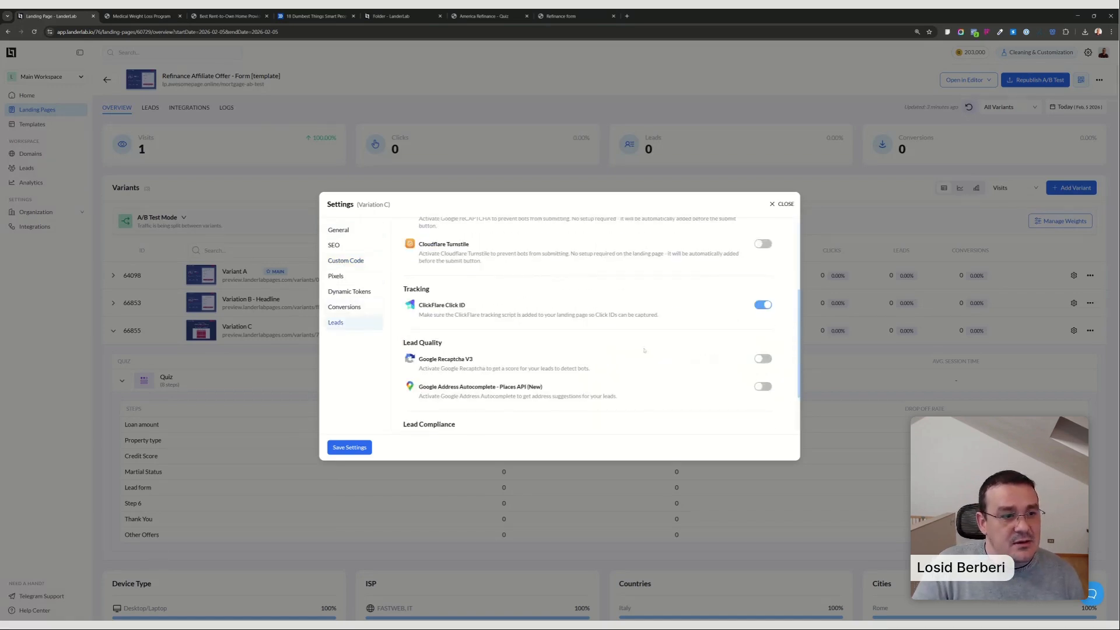
left_click(758, 305)
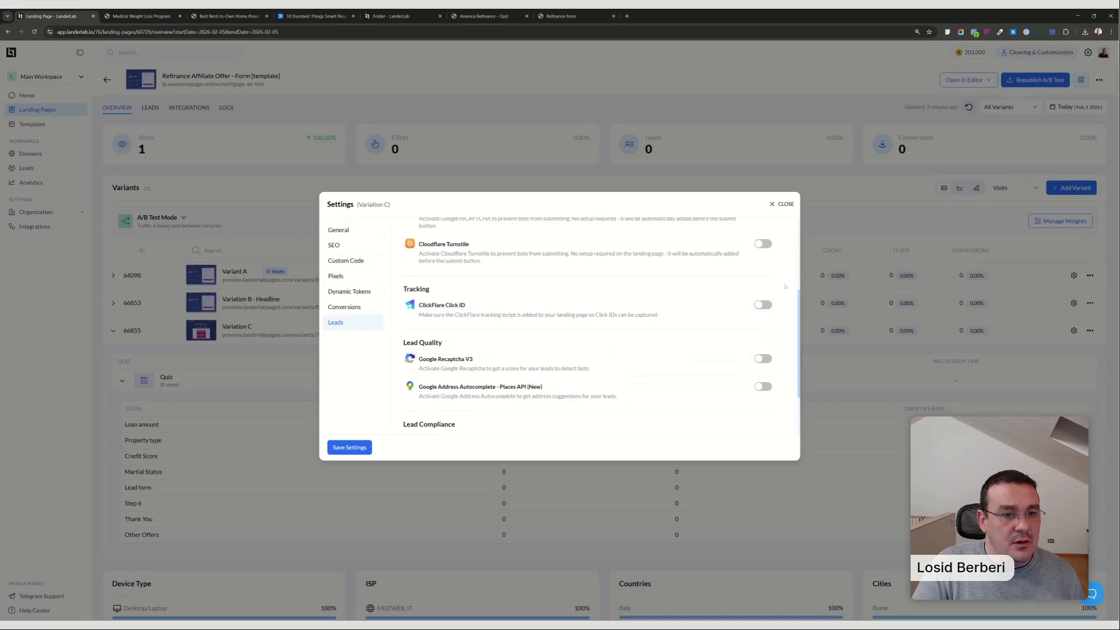
left_click(762, 304)
left_click(350, 447)
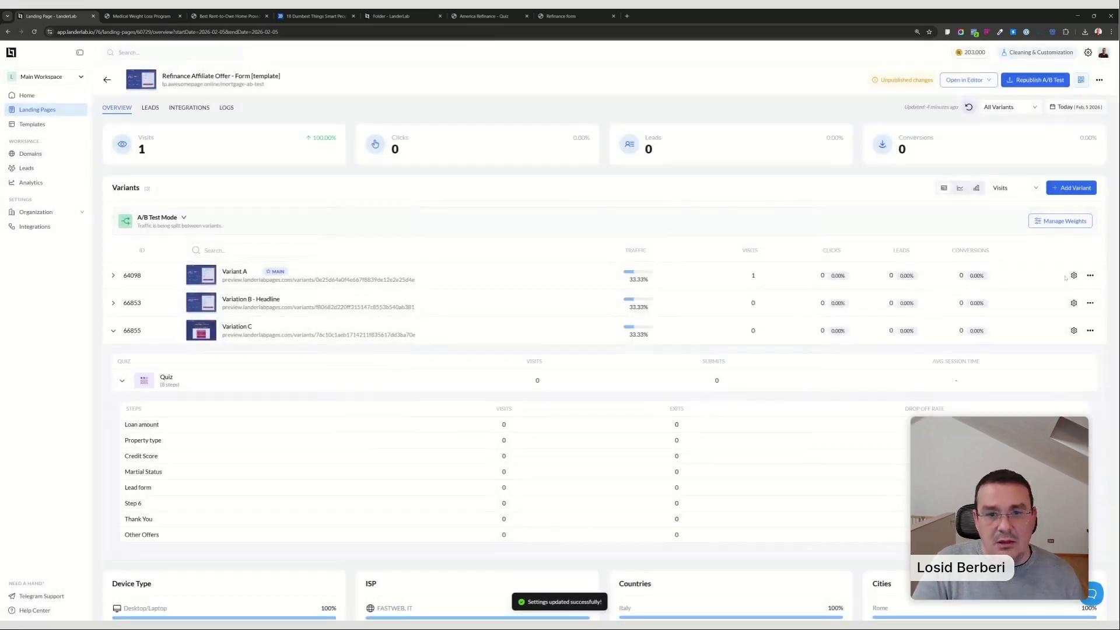
Enable ClickFlare Click ID for Variation B - Headline, add the tracking script to its head custom code, and save the settings.
left_click(1074, 303)
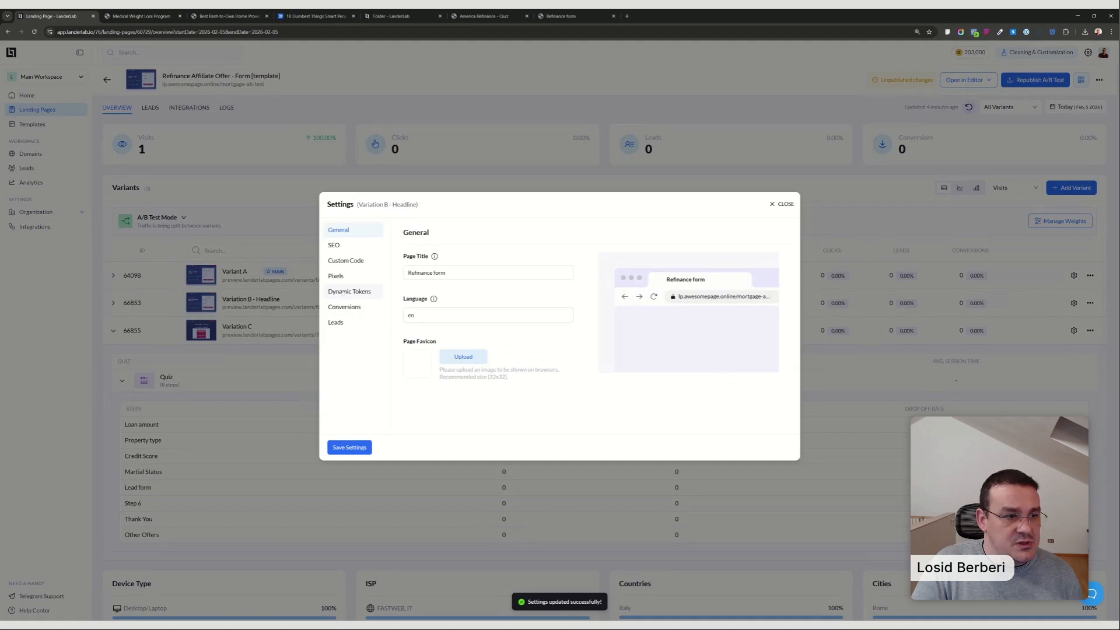
left_click(349, 291)
left_click(344, 307)
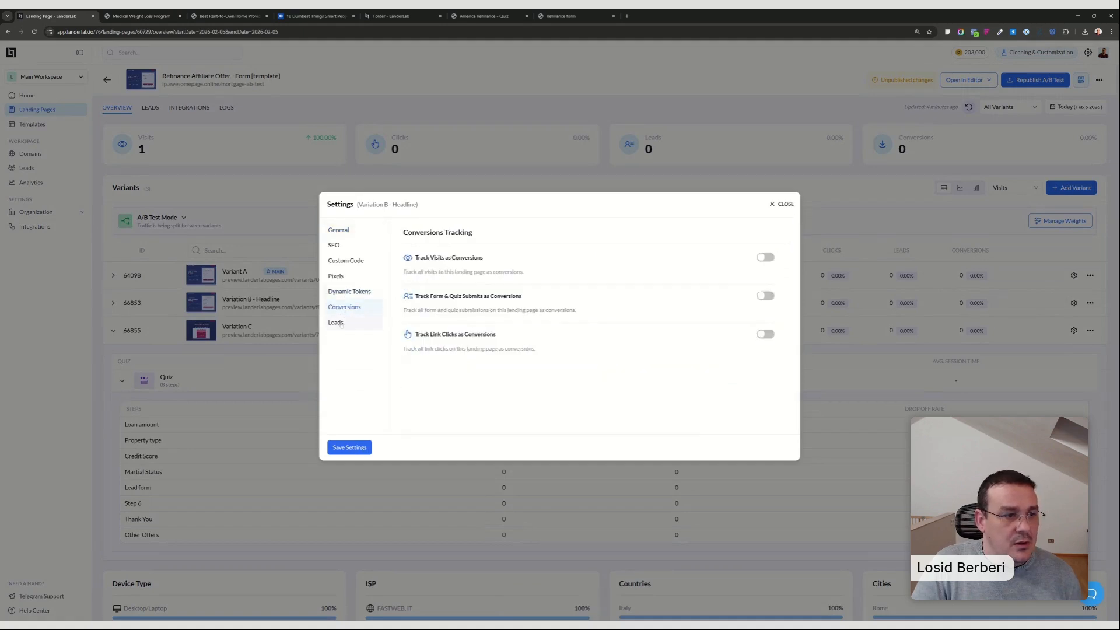
left_click(336, 323)
scroll(747, 351, "down", 2)
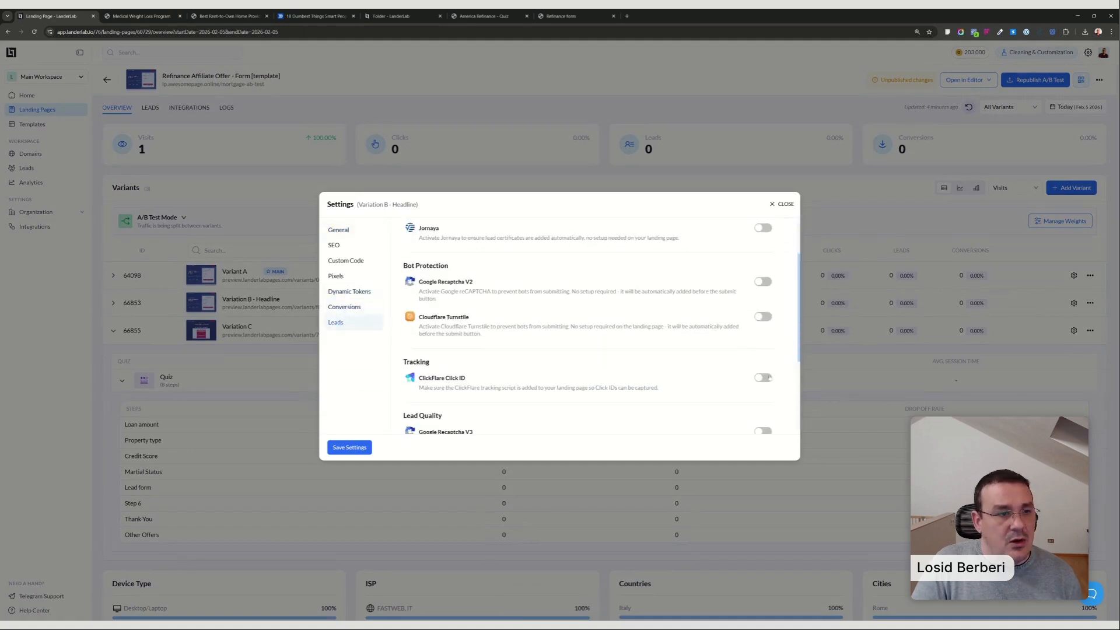
left_click(763, 377)
left_click(346, 261)
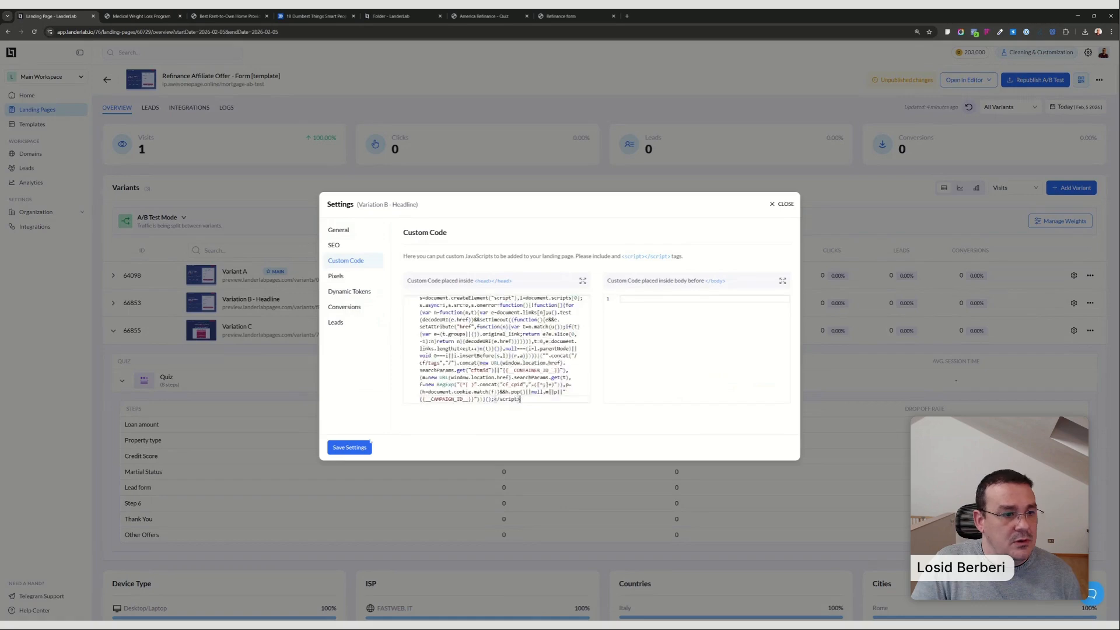
left_click(368, 447)
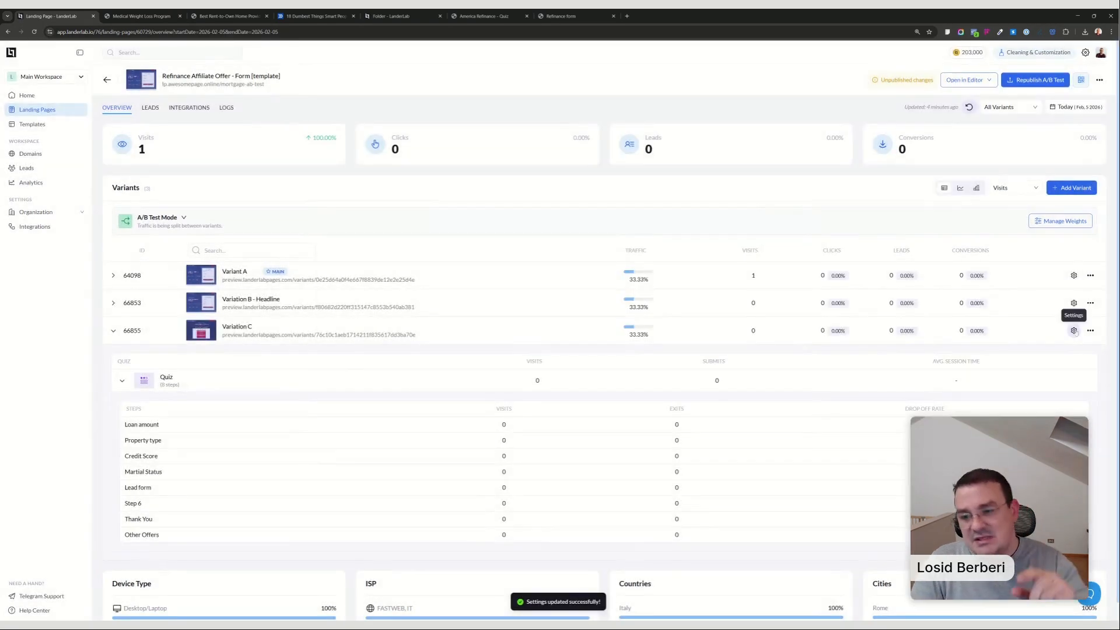
Check Variation C's custom code and ClickFlare Click ID setting, saving its settings again.
left_click(1073, 330)
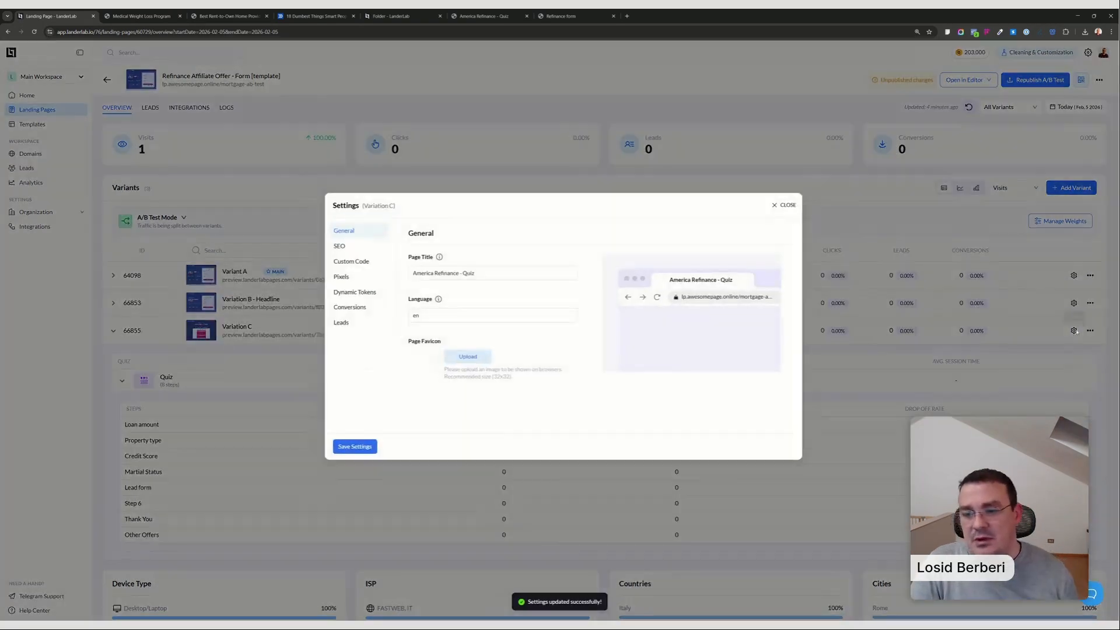
left_click(346, 261)
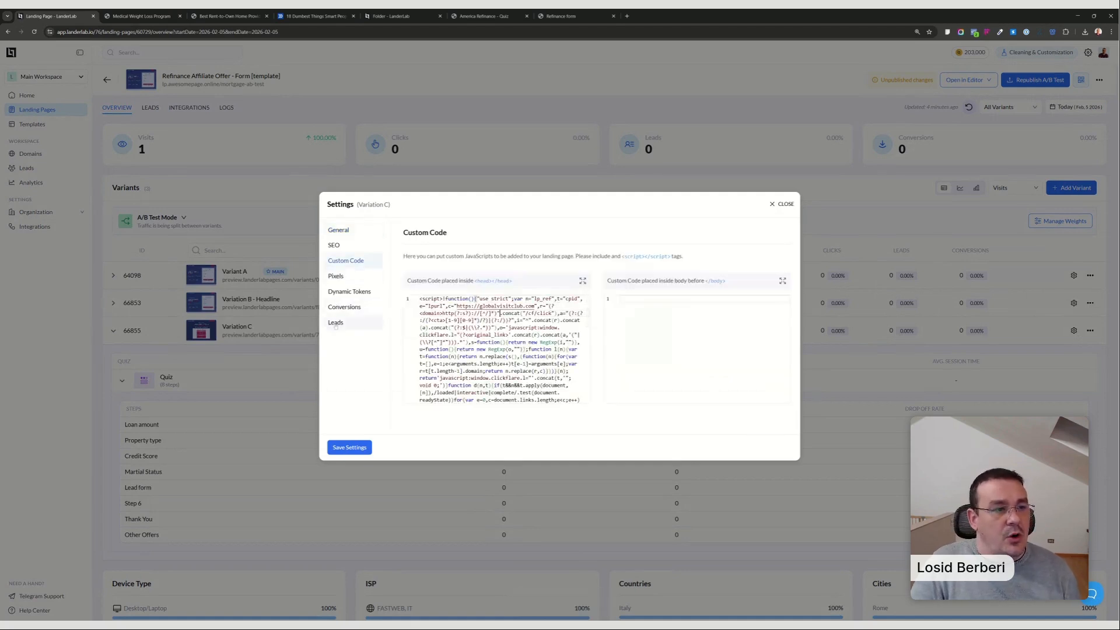
left_click(353, 322)
scroll(697, 354, "down", 5)
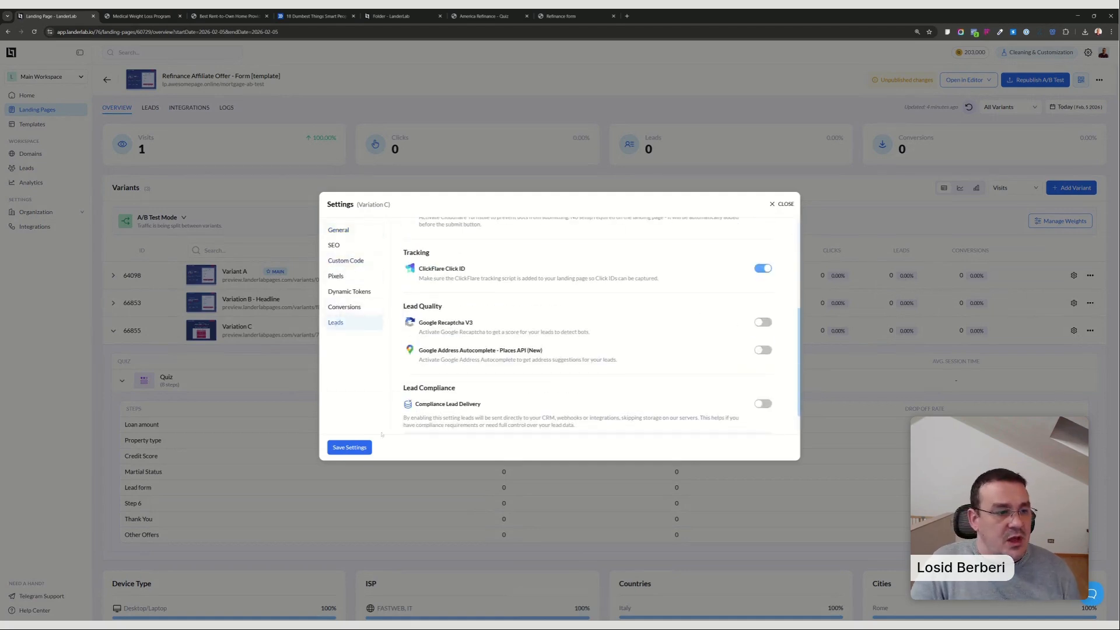
left_click(353, 448)
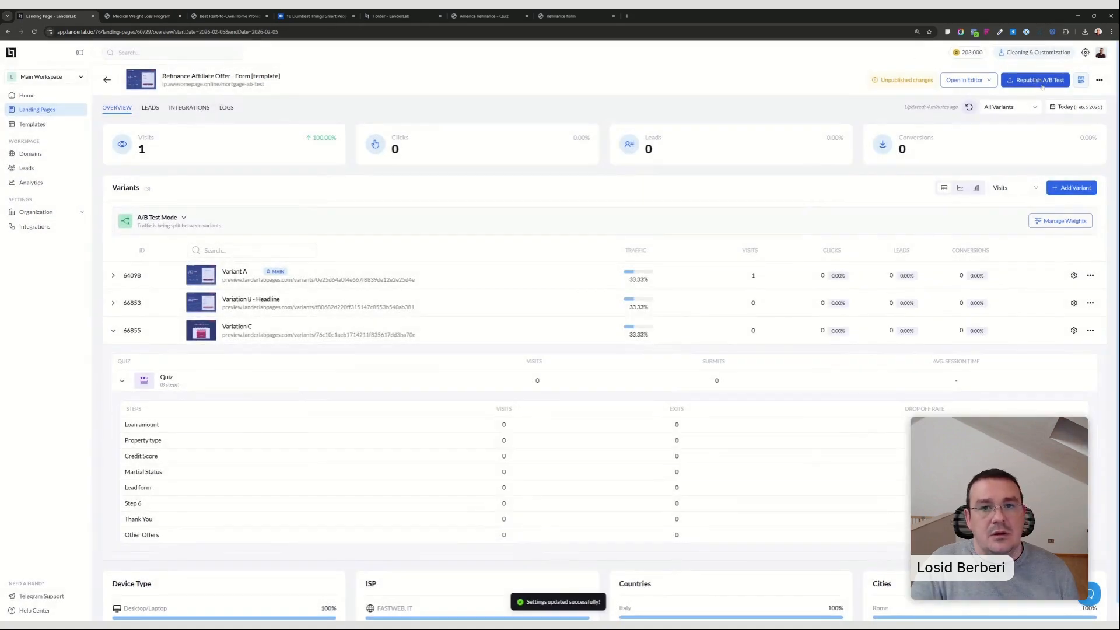
Republish the A/B test landing page and dismiss the publishing confirmation.
left_click(1035, 79)
left_click(504, 373)
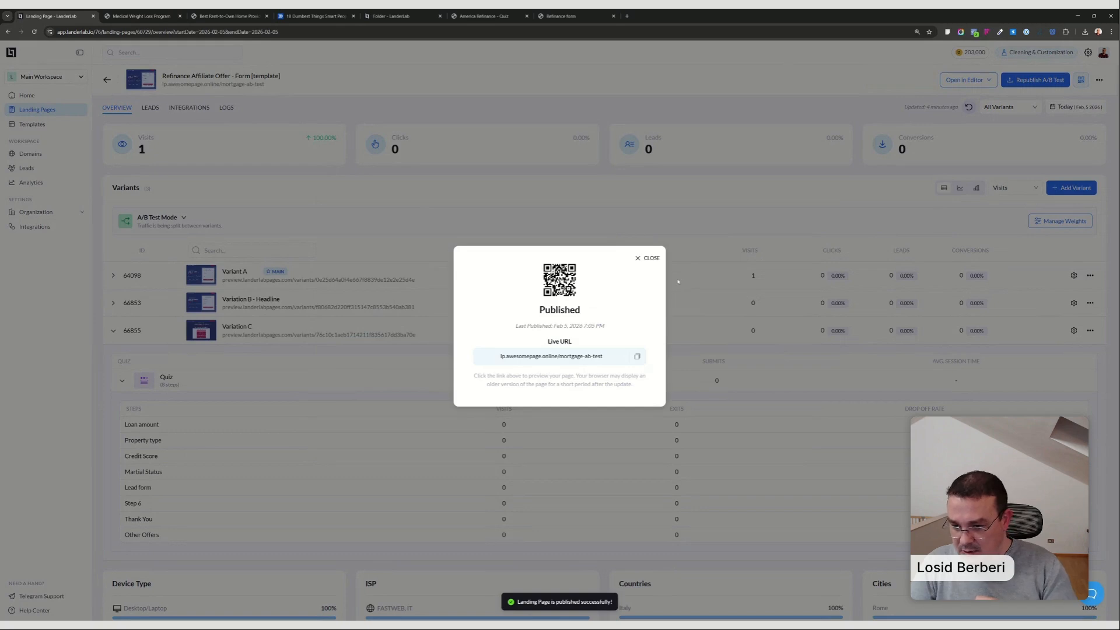
left_click(647, 257)
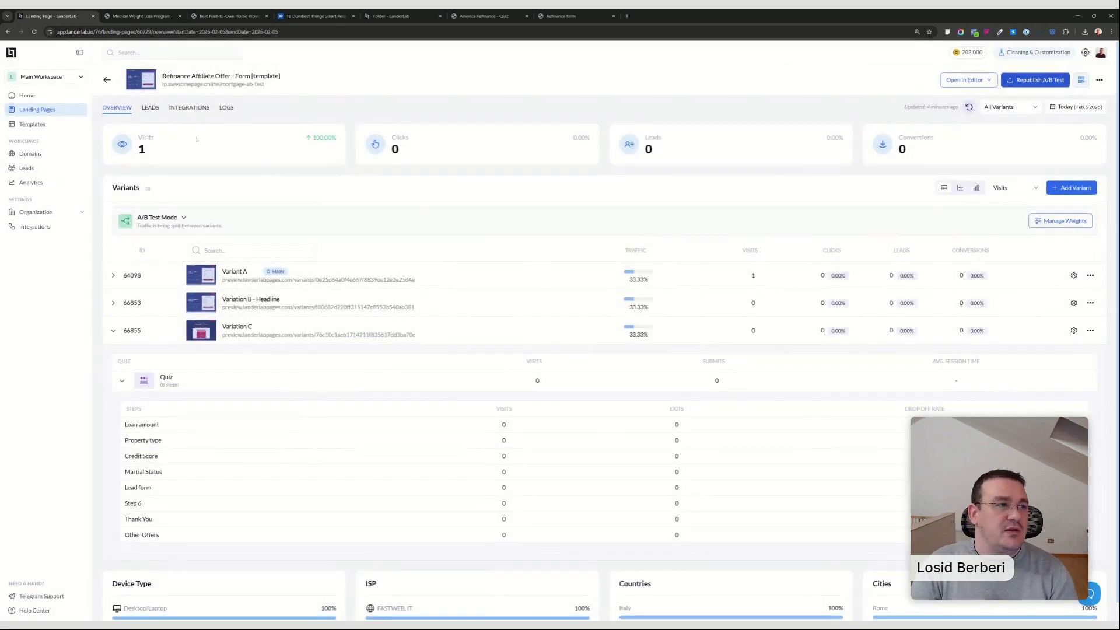
Review the ClickFlare Postback webhook's URL, HTTP method and field mapping, close it without changes, and reload the integrations page.
left_click(189, 108)
left_click(1026, 178)
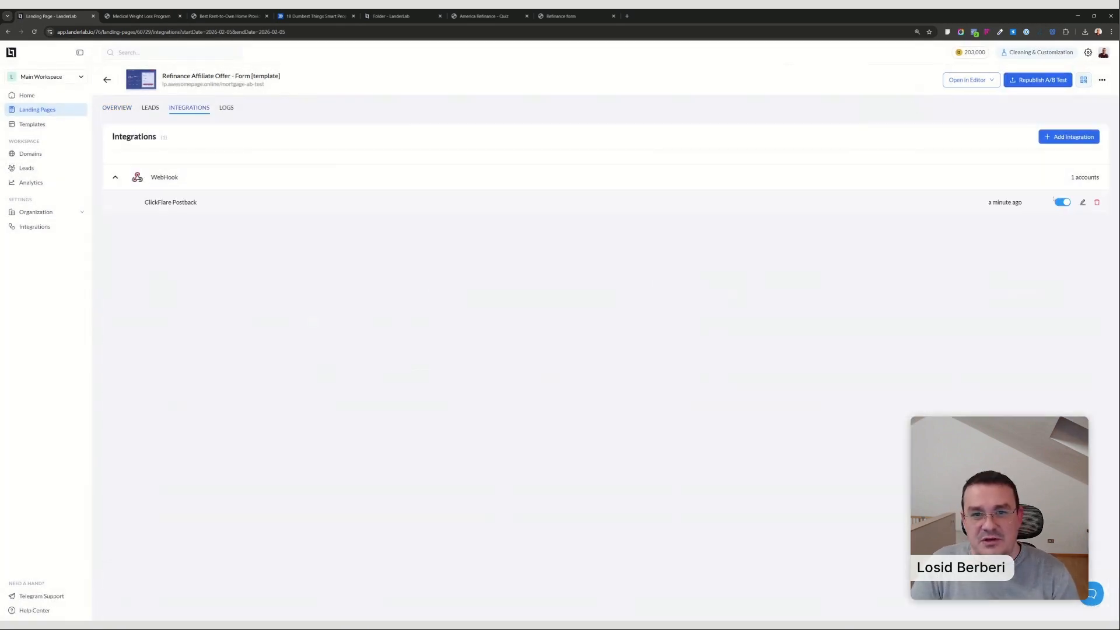
left_click(1082, 202)
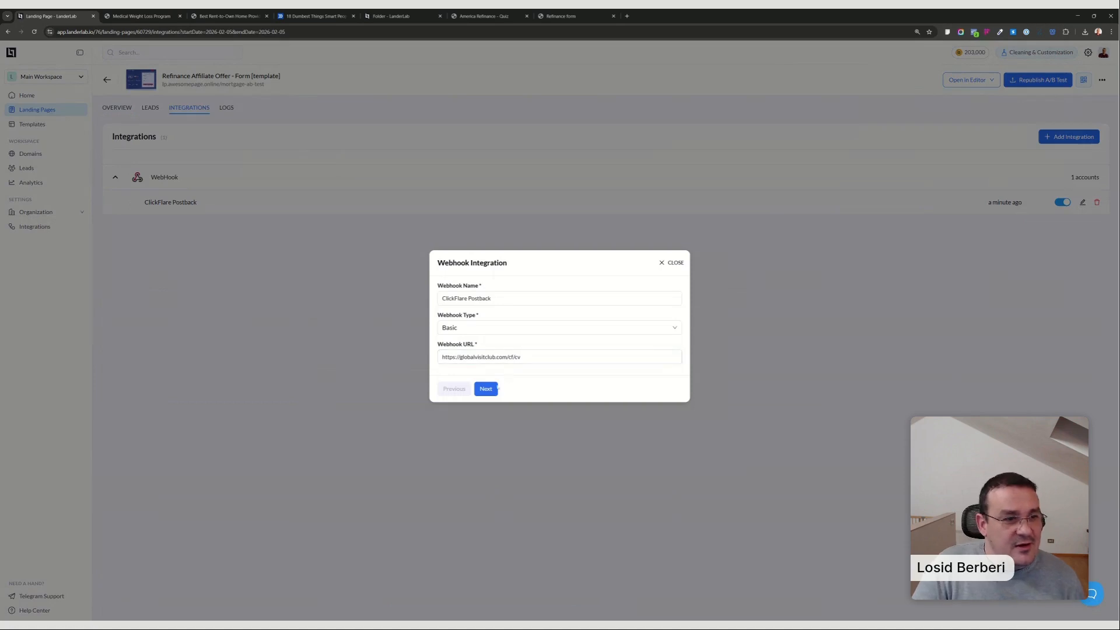
left_click(487, 388)
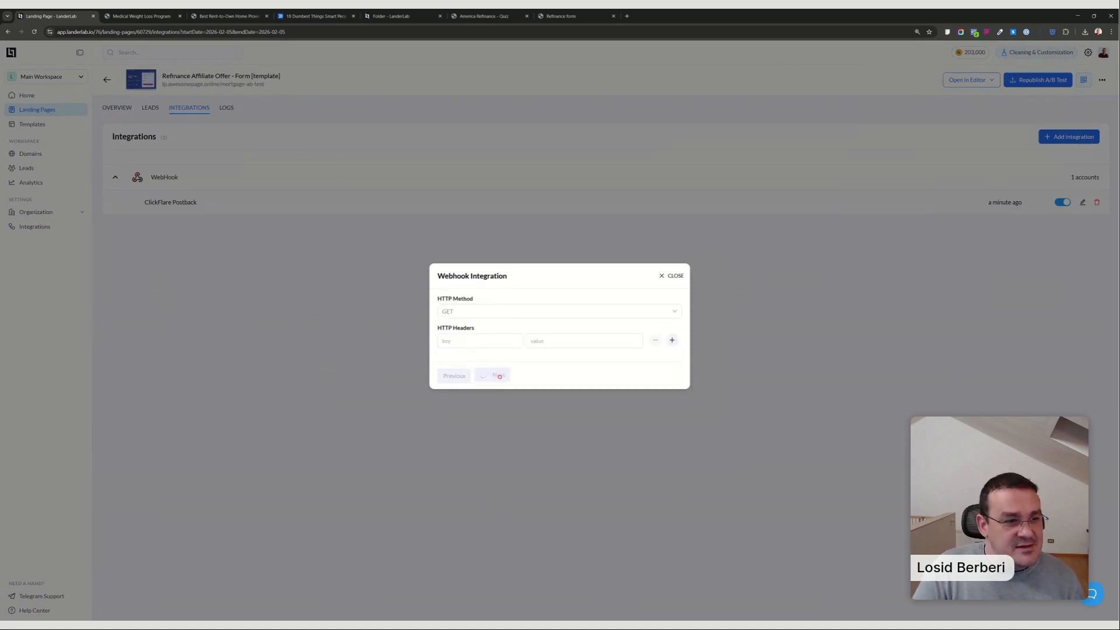
left_click(495, 376)
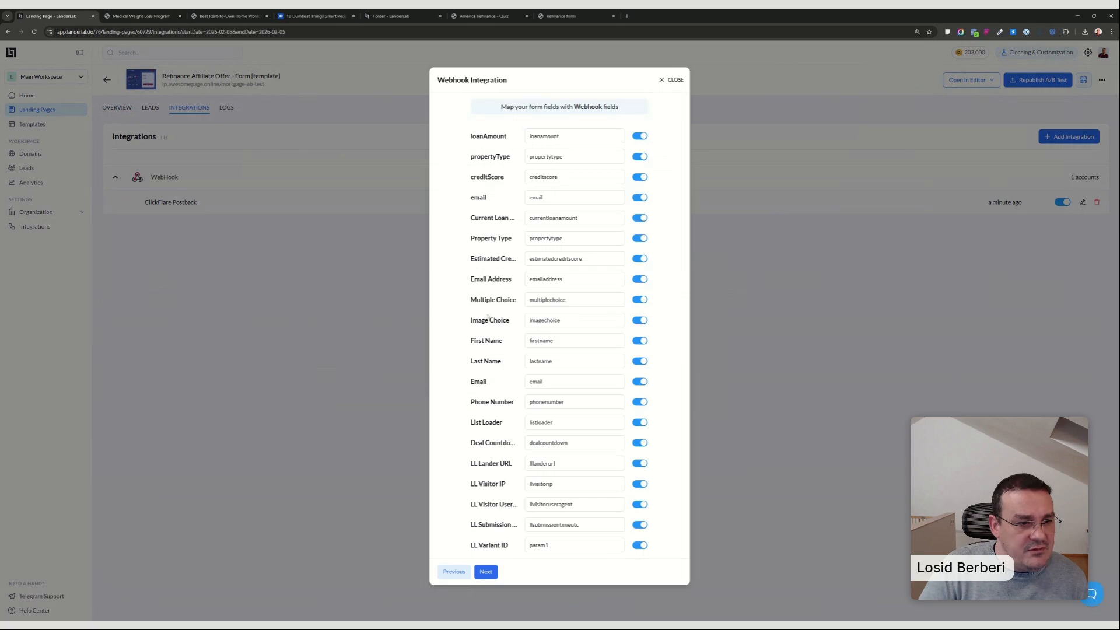
left_click(669, 83)
key("F5")
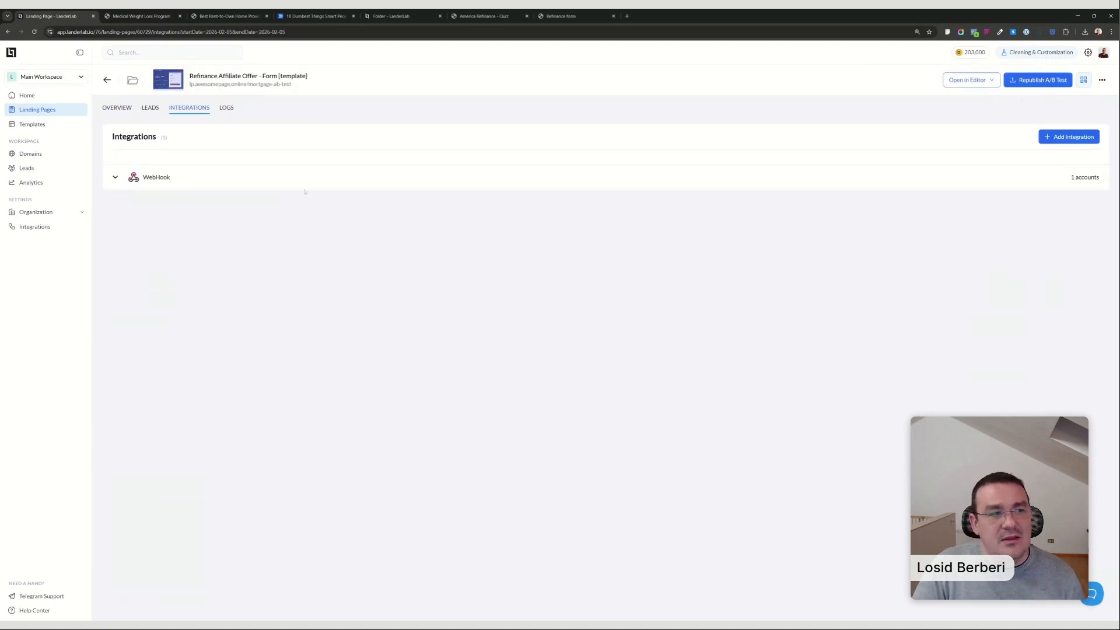
Inspect the ClickFlare Postback webhook's HTTP method and form field mapping, and close it without changes.
left_click(116, 180)
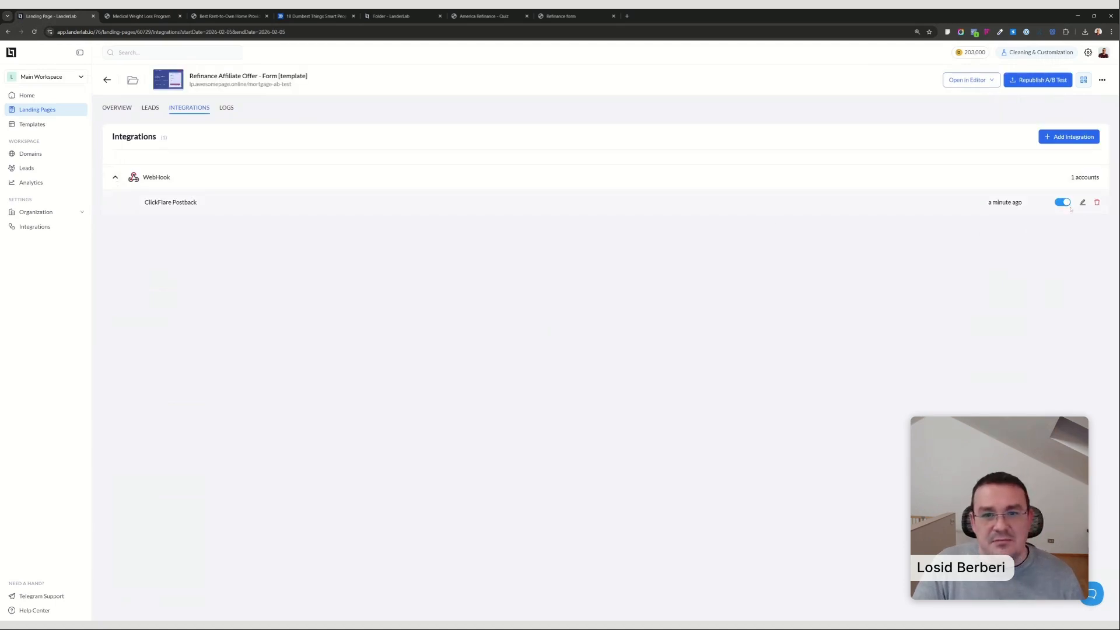
left_click(1083, 201)
left_click(489, 385)
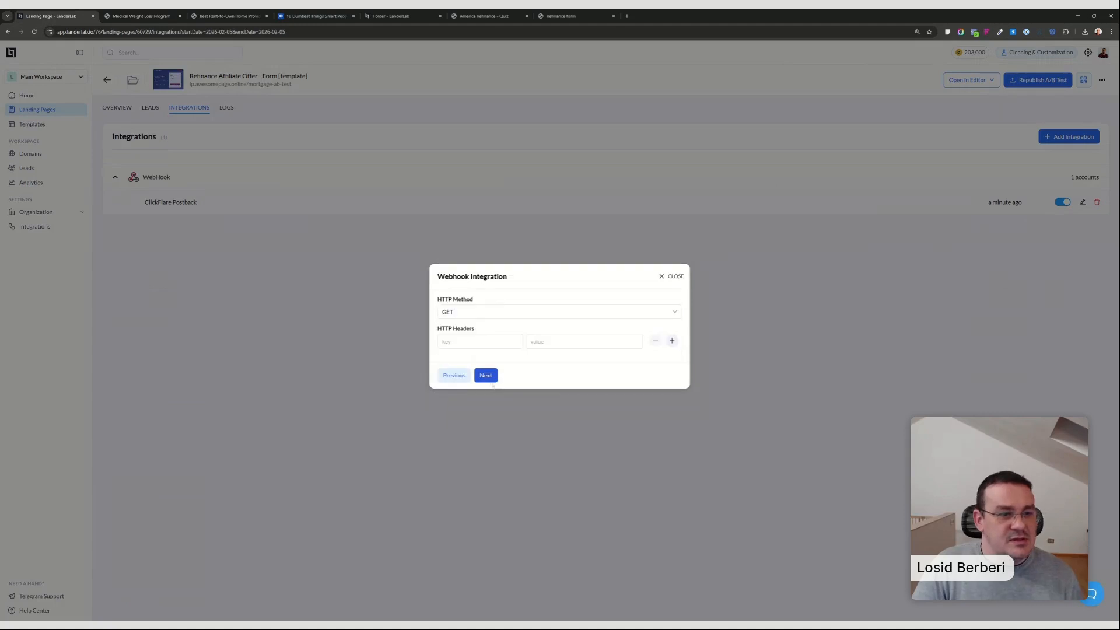
left_click(485, 378)
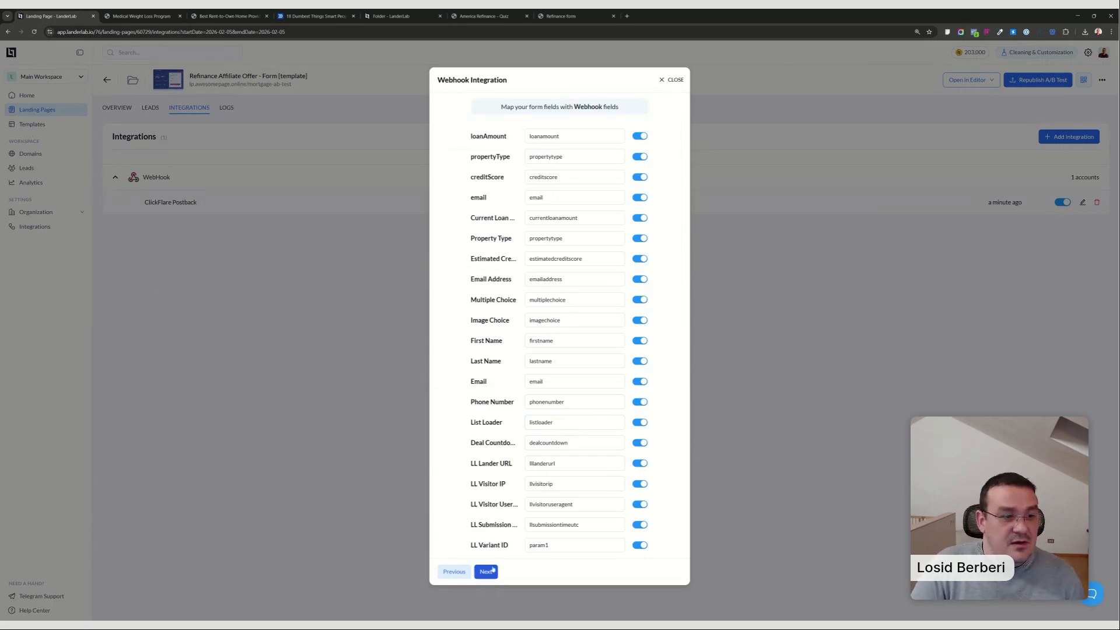
left_click(674, 80)
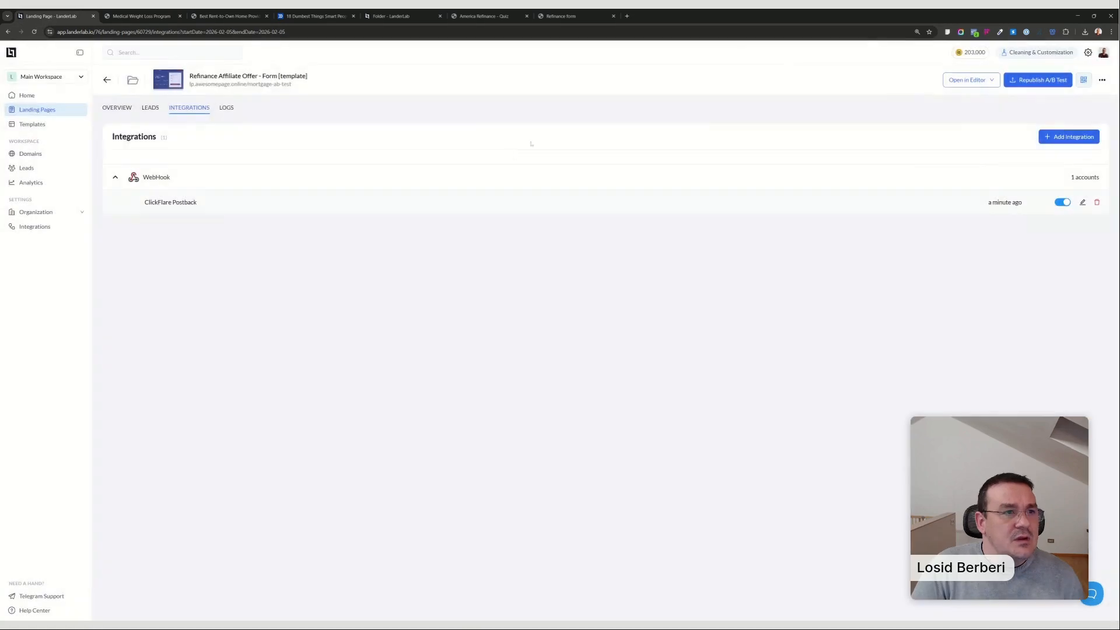
Check Variation C's head custom code and its ClickFlare Click ID setting in the landing page overview, closing the settings without changes.
left_click(123, 108)
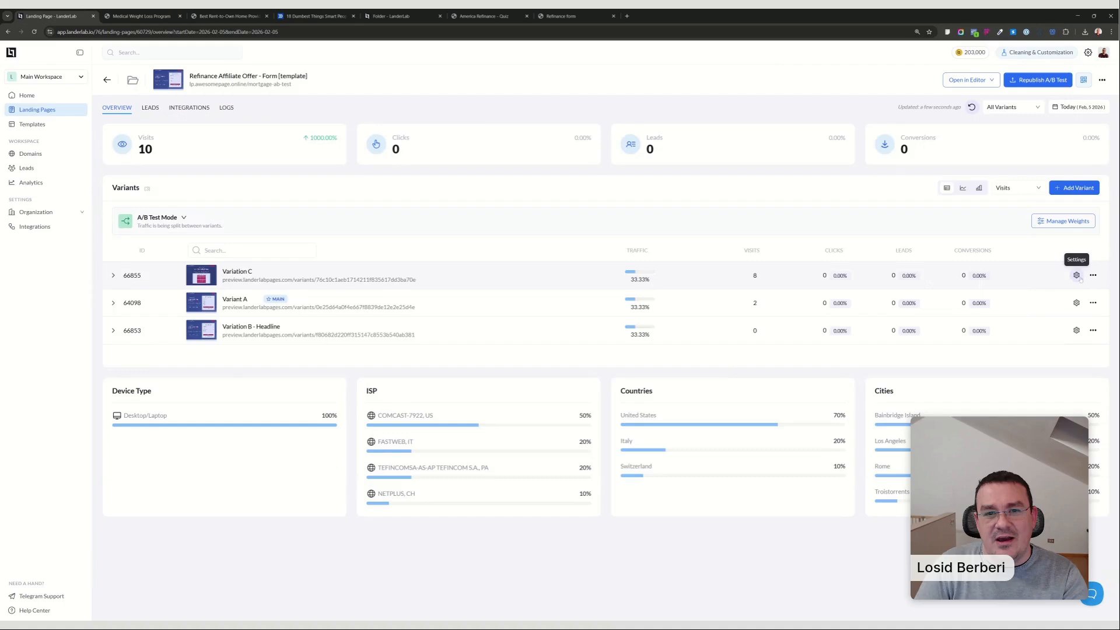
left_click(1076, 275)
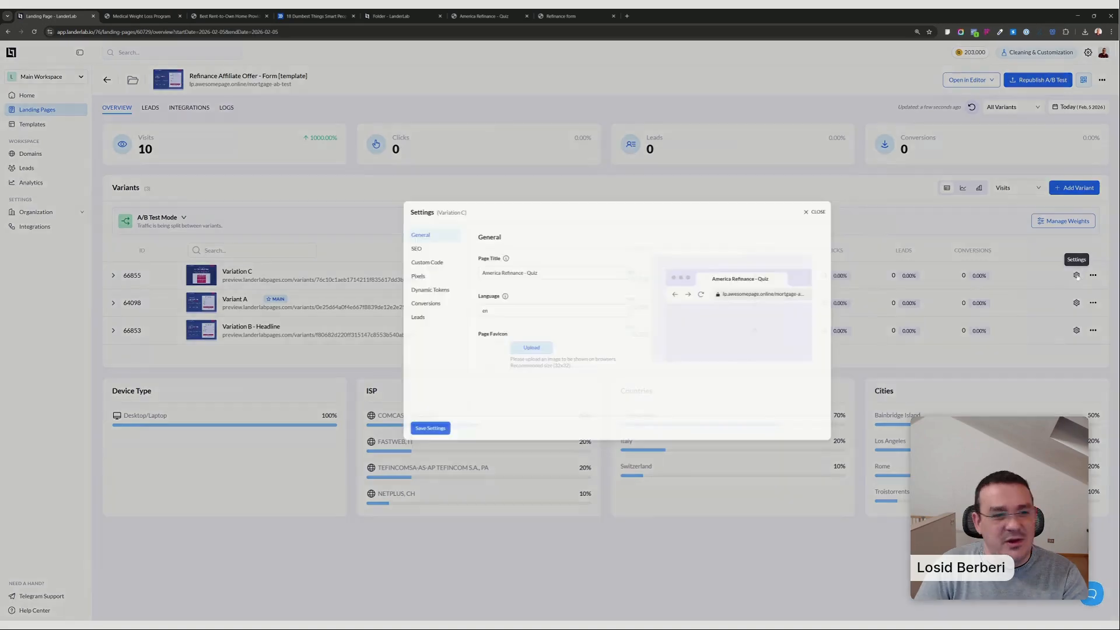
left_click(347, 261)
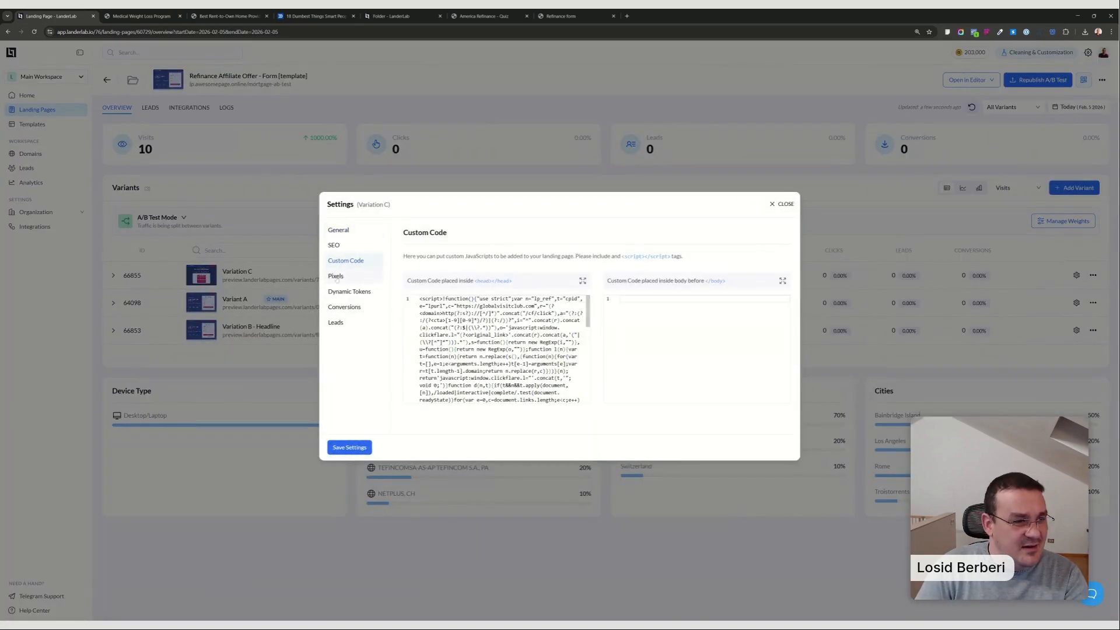
scroll(495, 328, "down", 5)
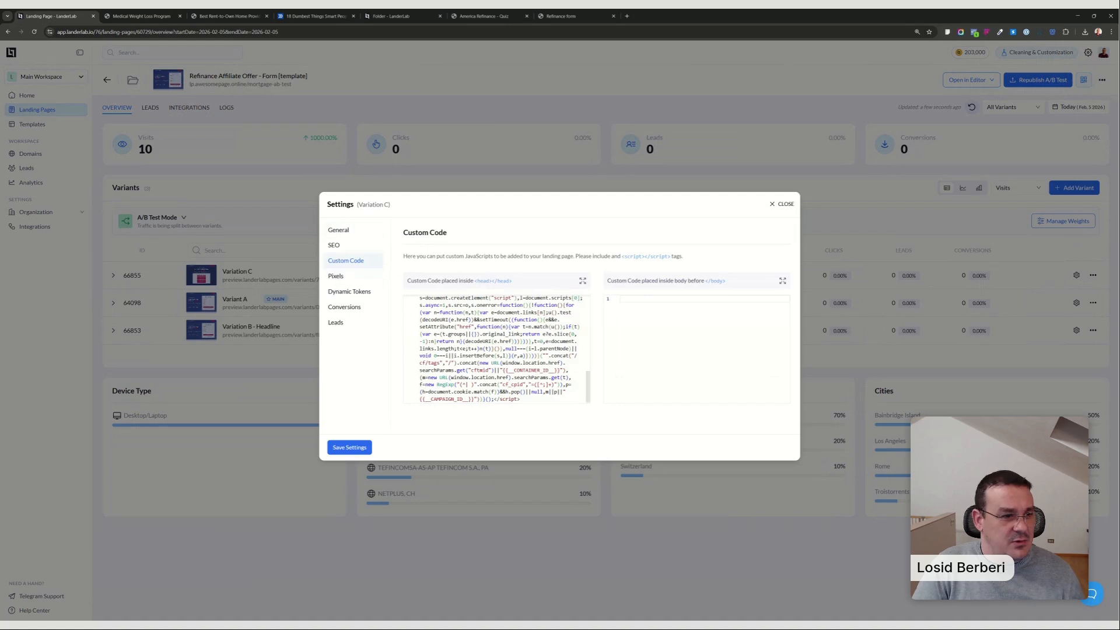
left_click(344, 323)
scroll(706, 333, "down", 3)
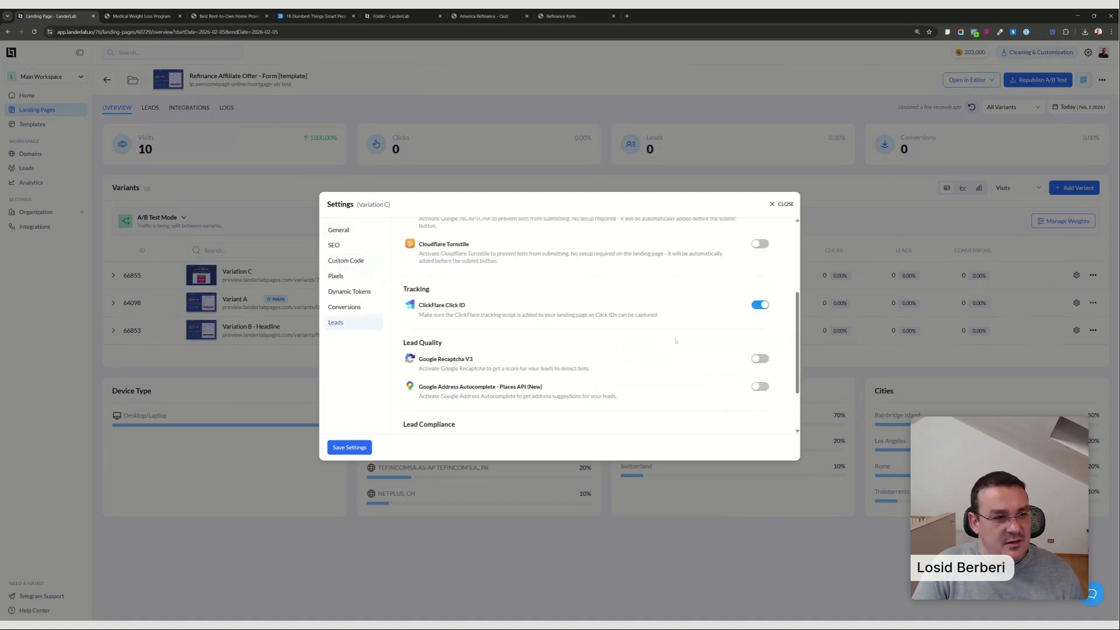
left_click(780, 206)
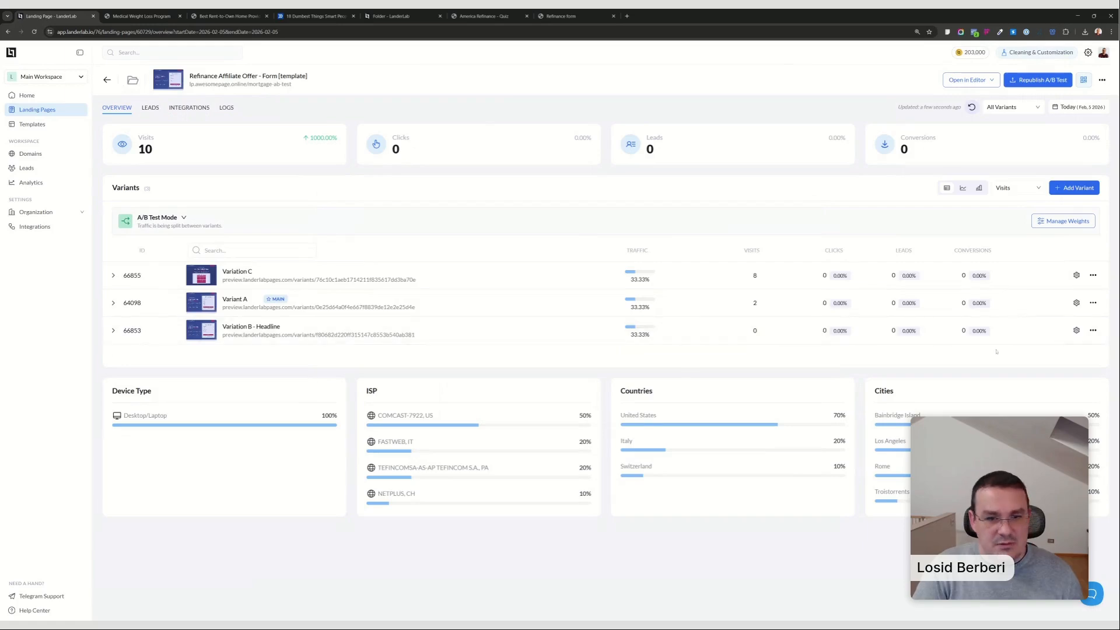
Paste the ClickFlare tracking script into Variant A's head custom code and save the settings.
left_click(1077, 303)
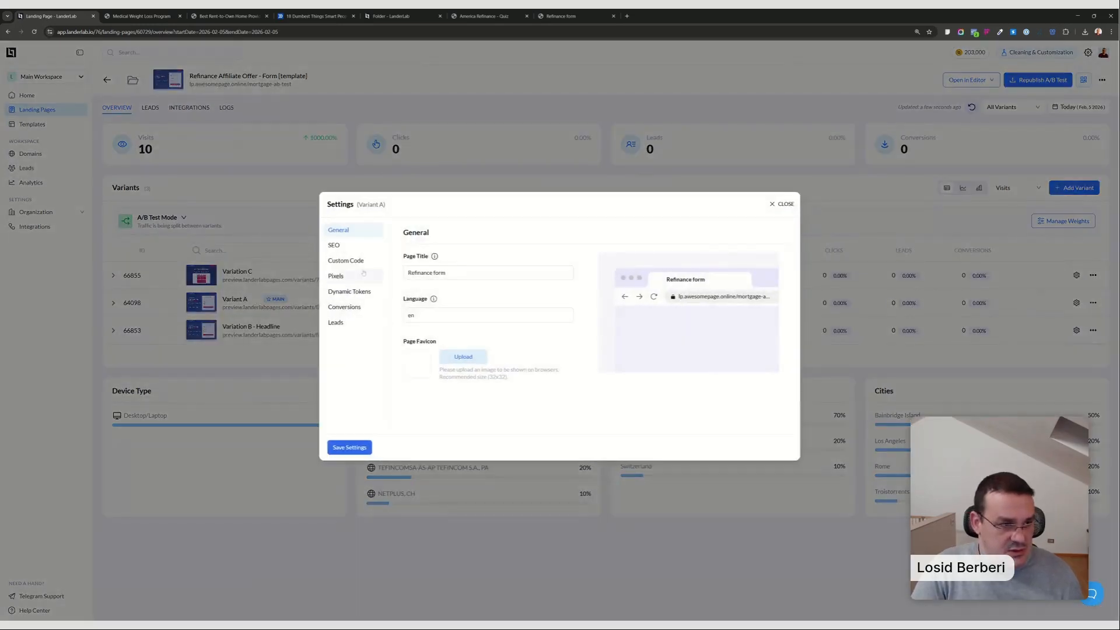
left_click(350, 262)
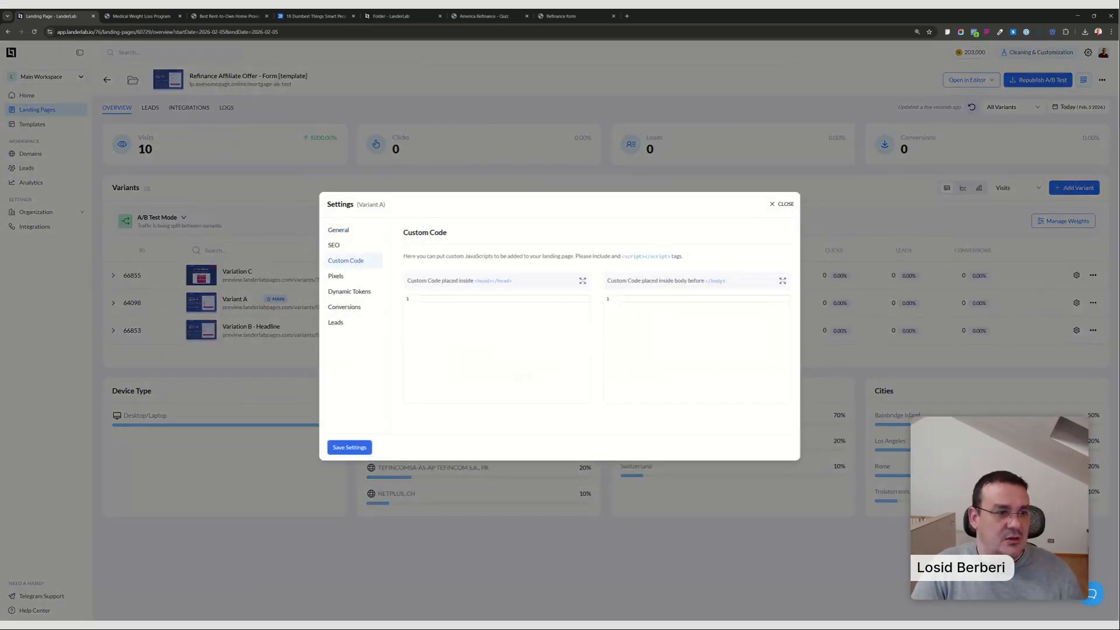
key("ctrl+v")
scroll(496, 350, "up", 5)
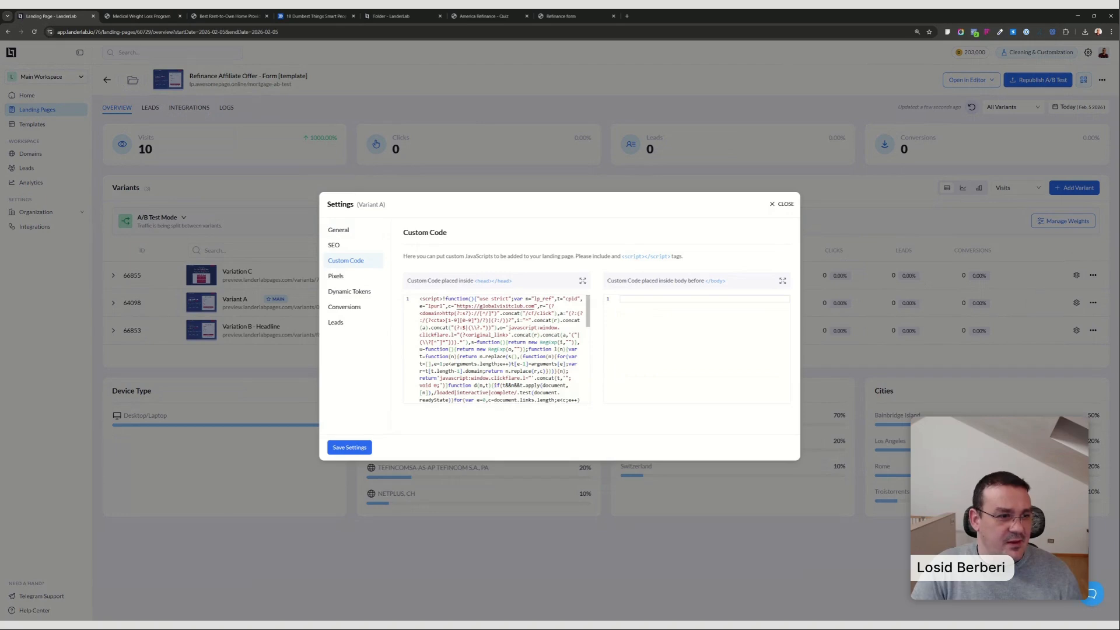
left_click(350, 447)
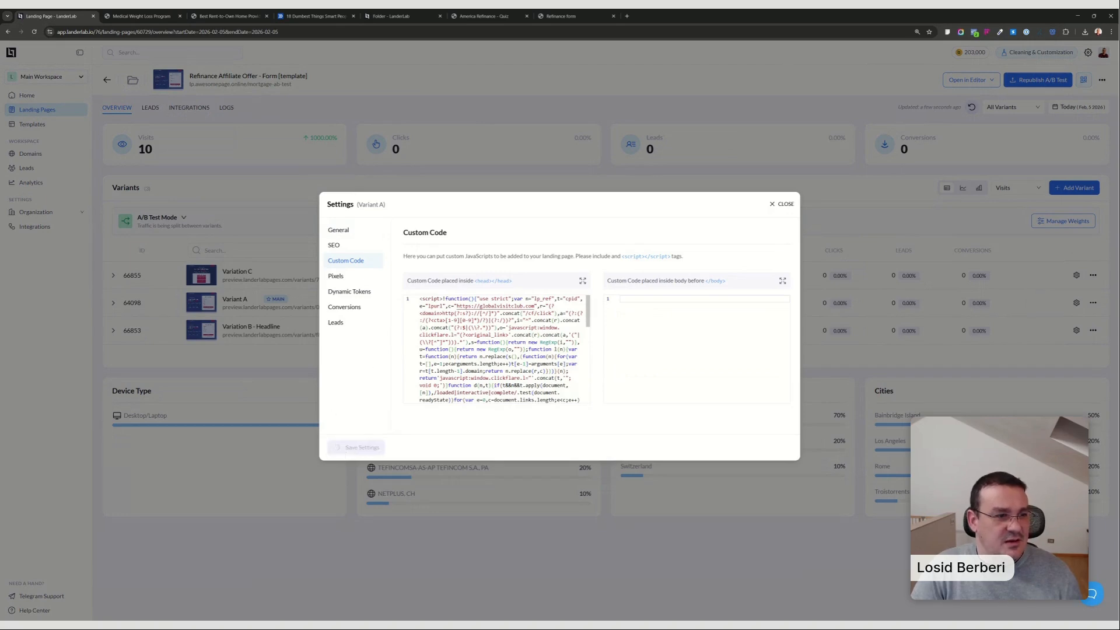
left_click(349, 323)
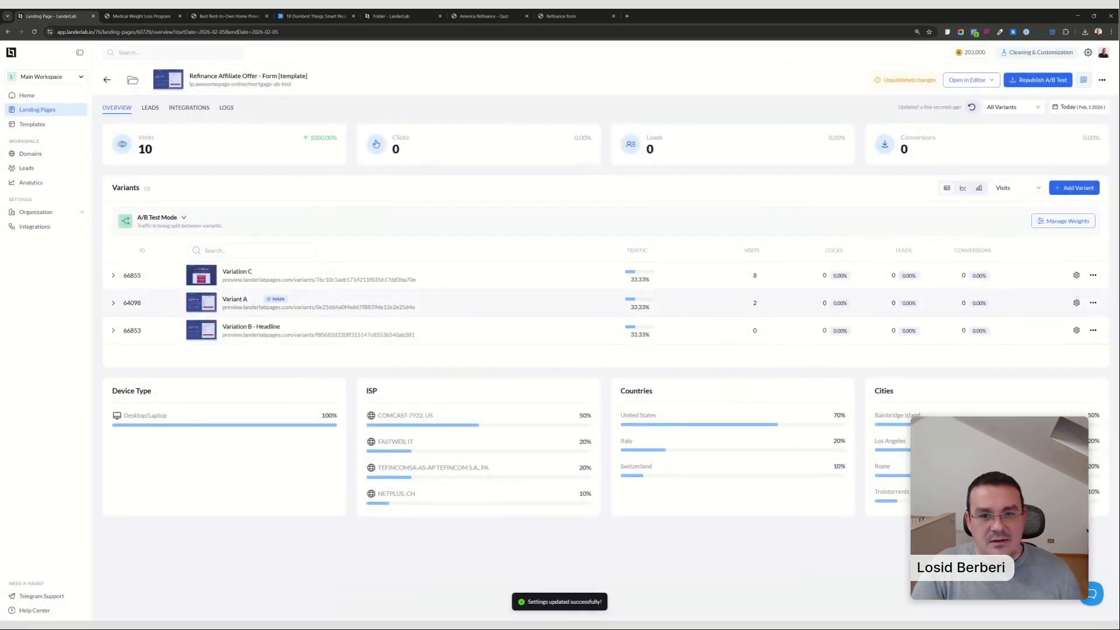
Enable ClickFlare Click ID tracking in Variant A's lead settings and save them.
left_click(1076, 302)
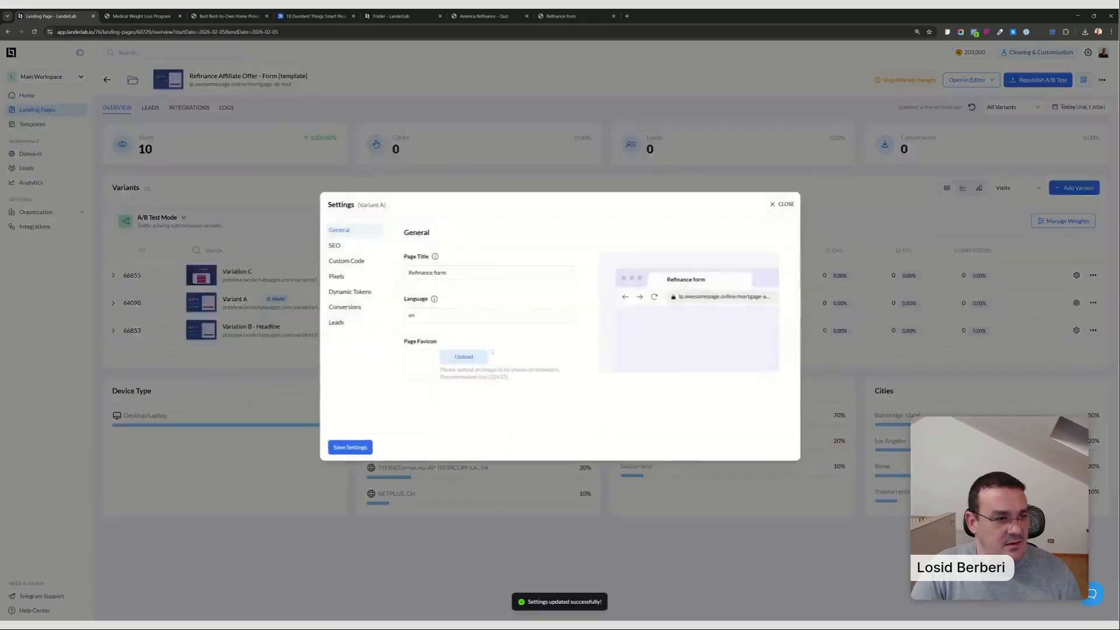
left_click(337, 323)
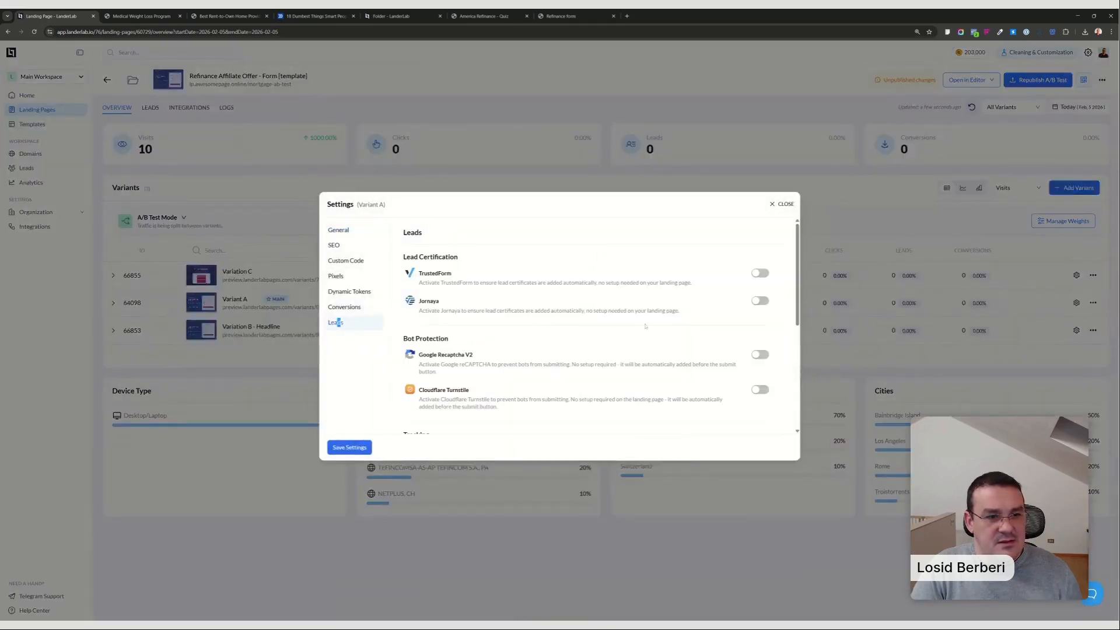
scroll(729, 345, "down", 3)
left_click(760, 269)
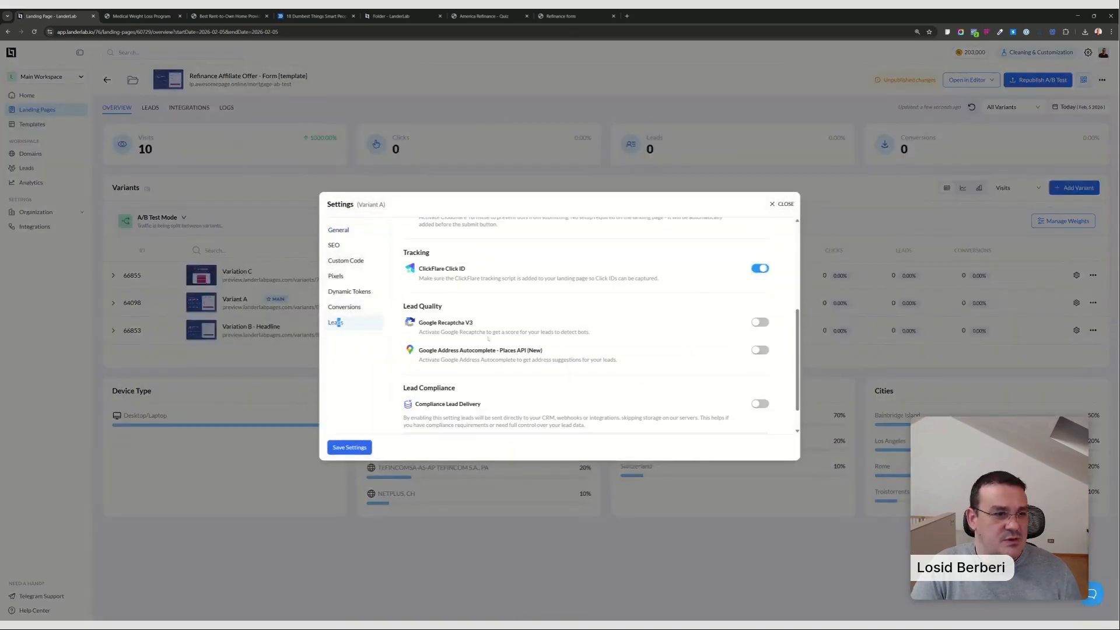
left_click(362, 447)
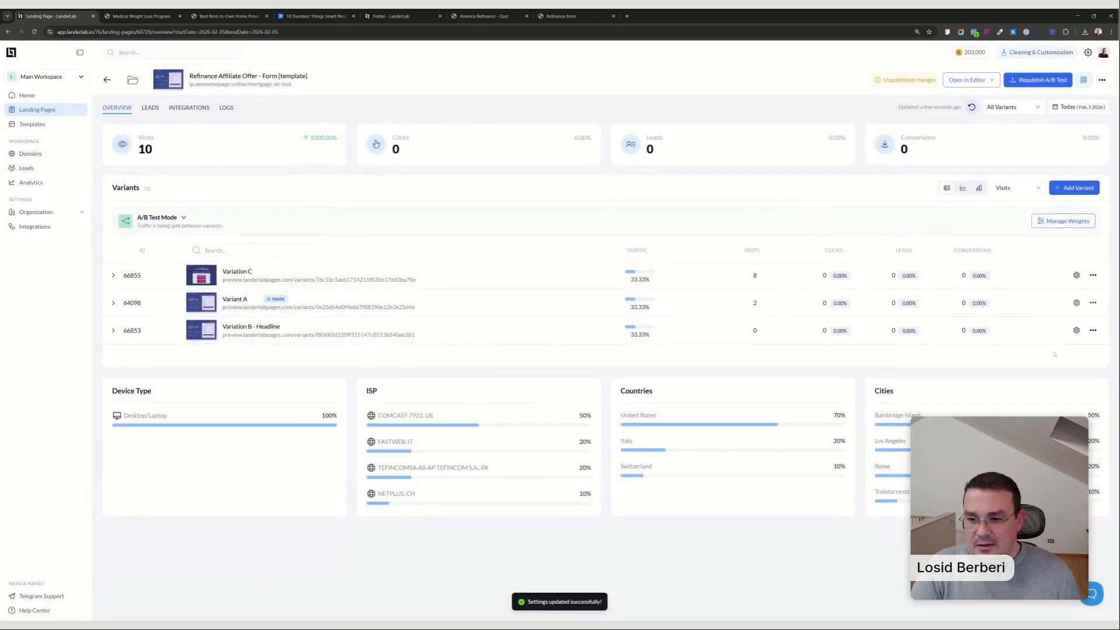
Check Variation B - Headline's custom code and ClickFlare Click ID setting, closing the settings without changes.
left_click(1076, 330)
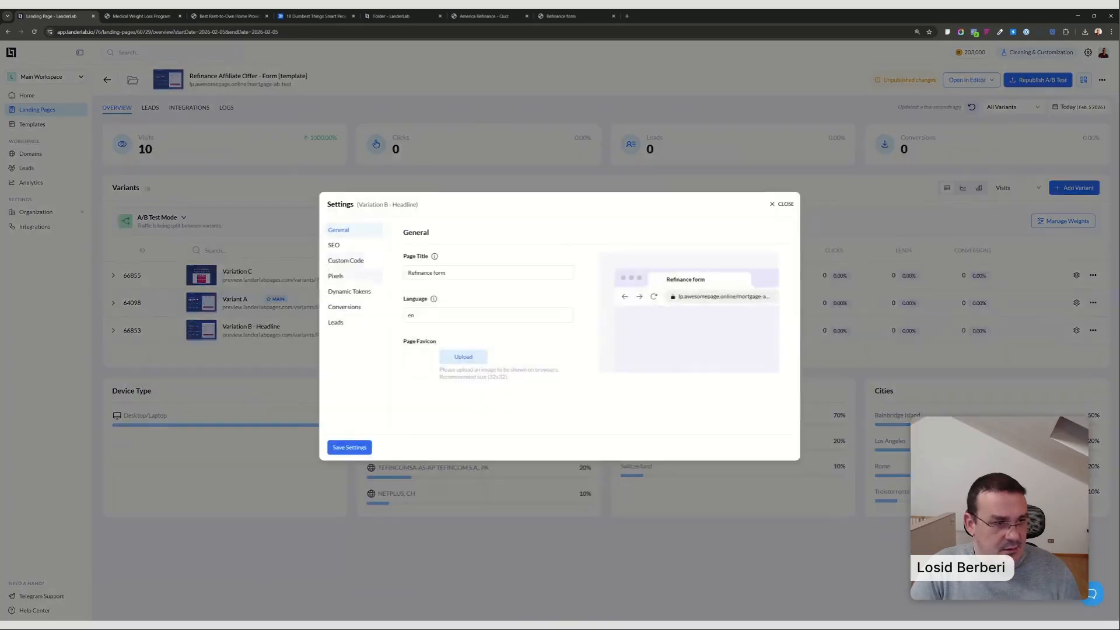
left_click(346, 261)
left_click(336, 323)
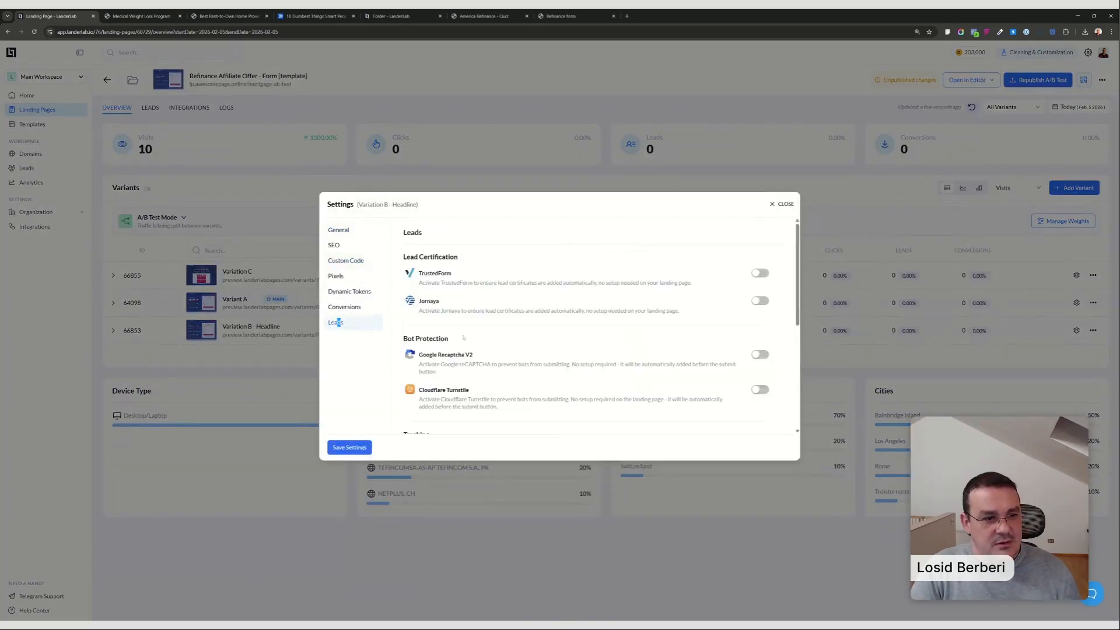
scroll(627, 360, "down", 2)
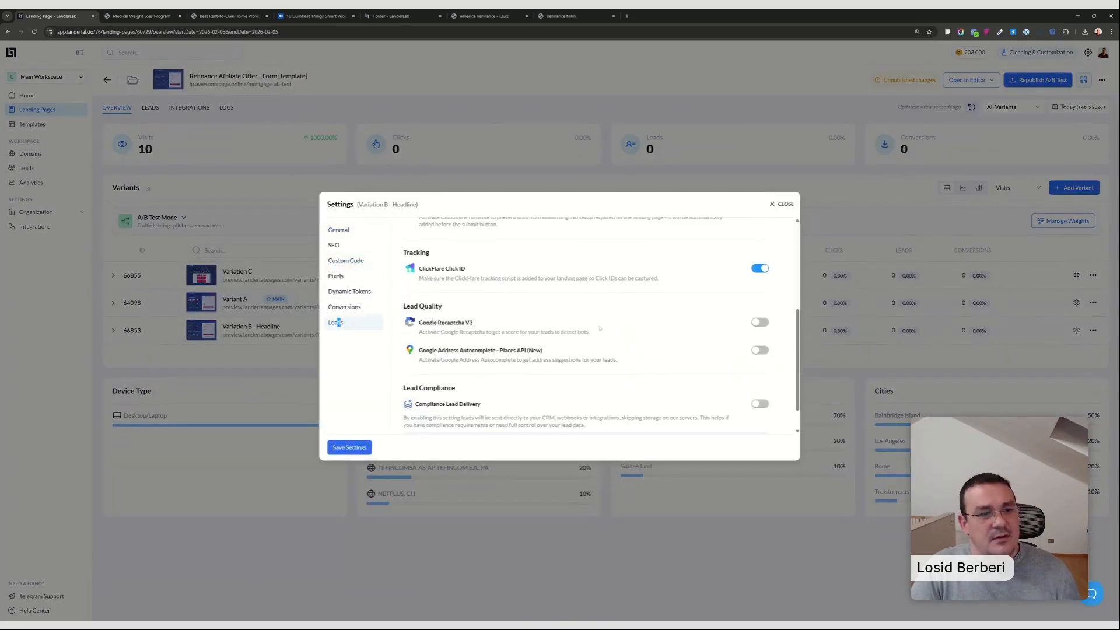
left_click(781, 205)
Republish the A/B test landing page to lp.awesomepage.online/mortgage-ab-test and dismiss the publishing confirmation.
left_click(1041, 80)
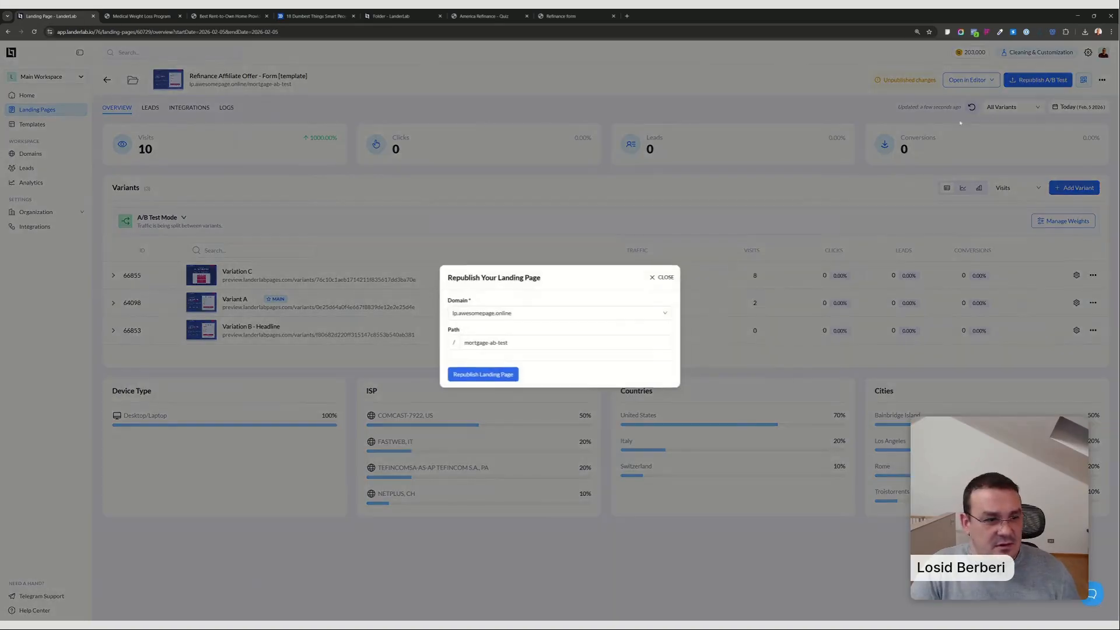
left_click(483, 374)
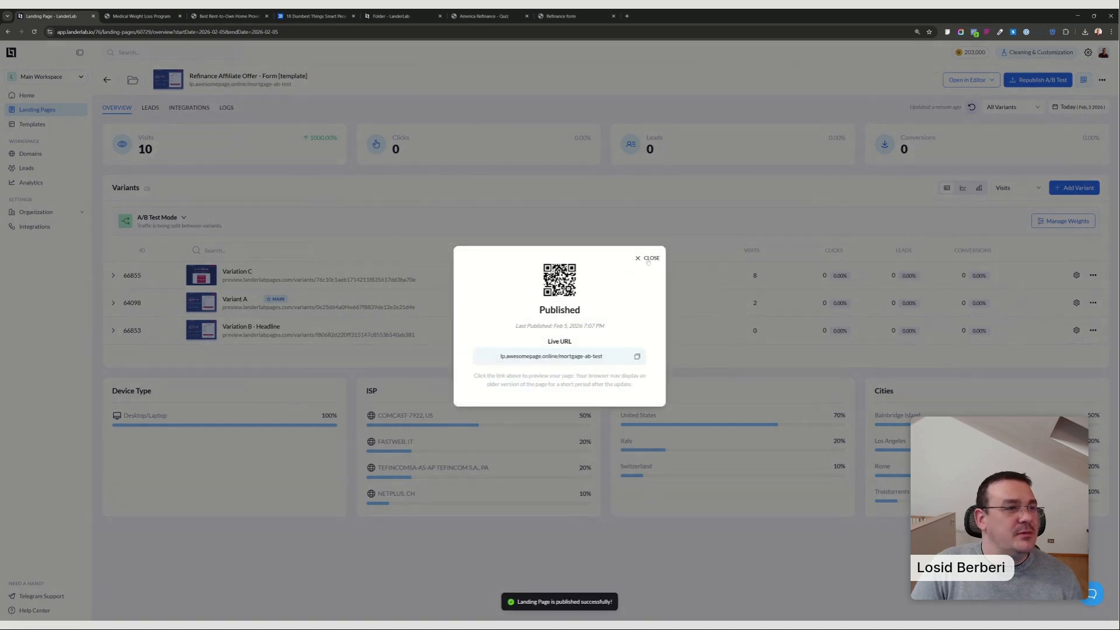
left_click(645, 264)
Enable the ClickFlare Click ID field in the ClickFlare Postback webhook's field mapping and map it to click_id.
left_click(189, 107)
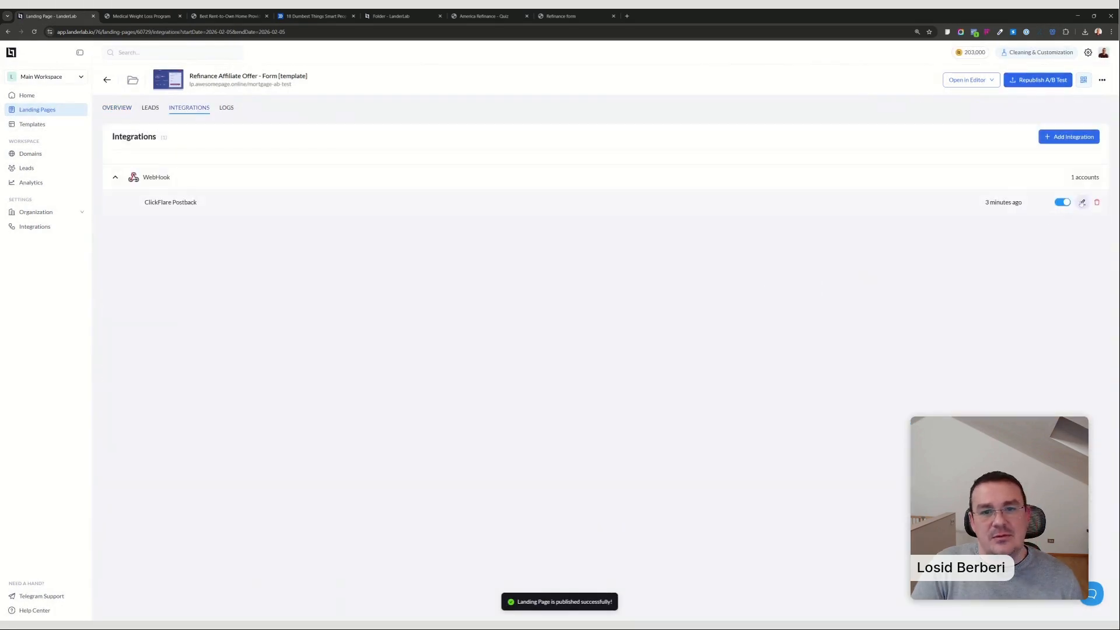
left_click(1082, 201)
left_click(485, 389)
left_click(485, 374)
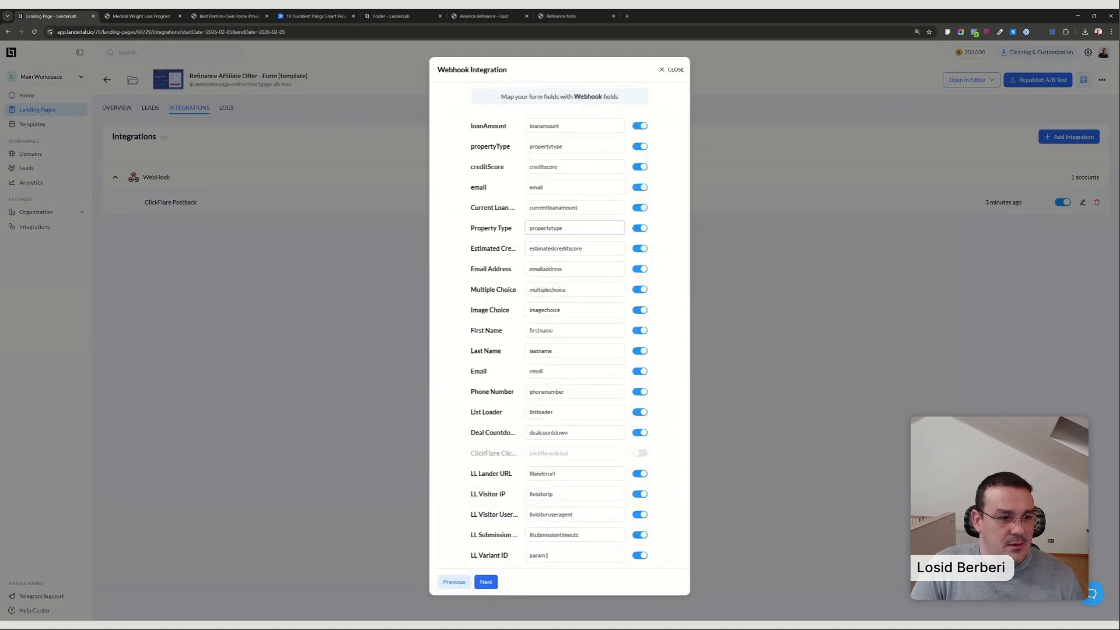
left_click_drag(475, 453, 513, 453)
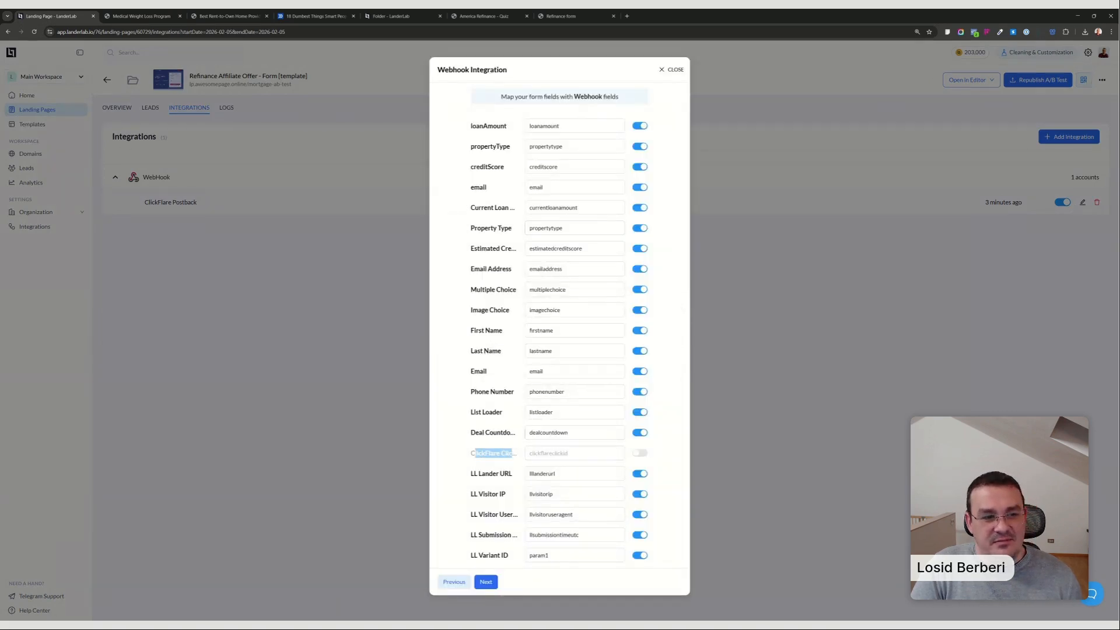
left_click(640, 453)
left_click(465, 453)
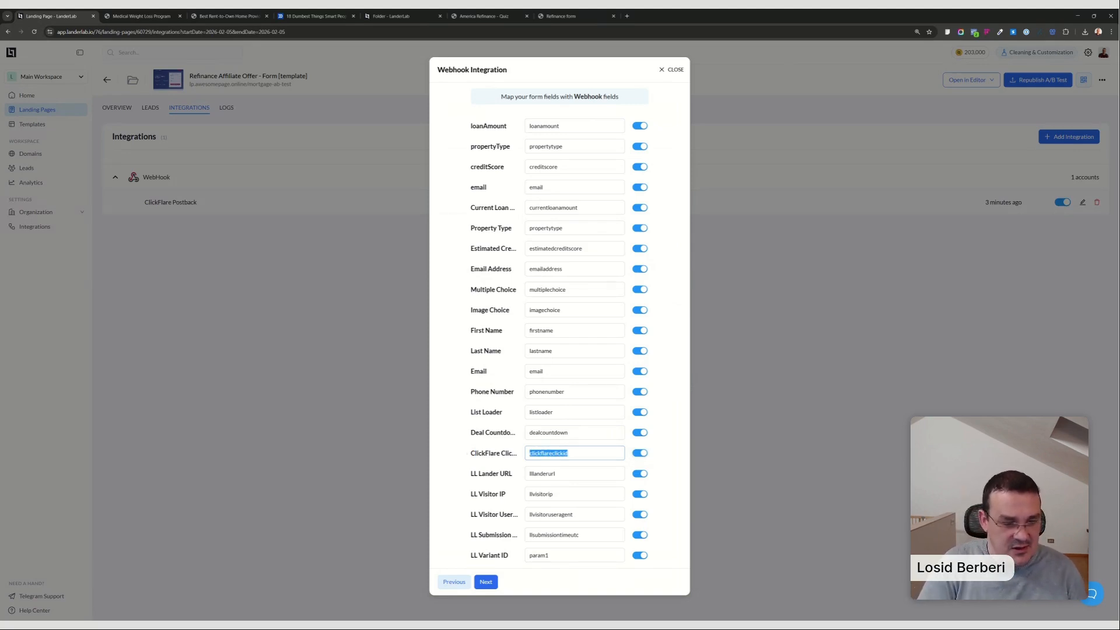
type("click_id")
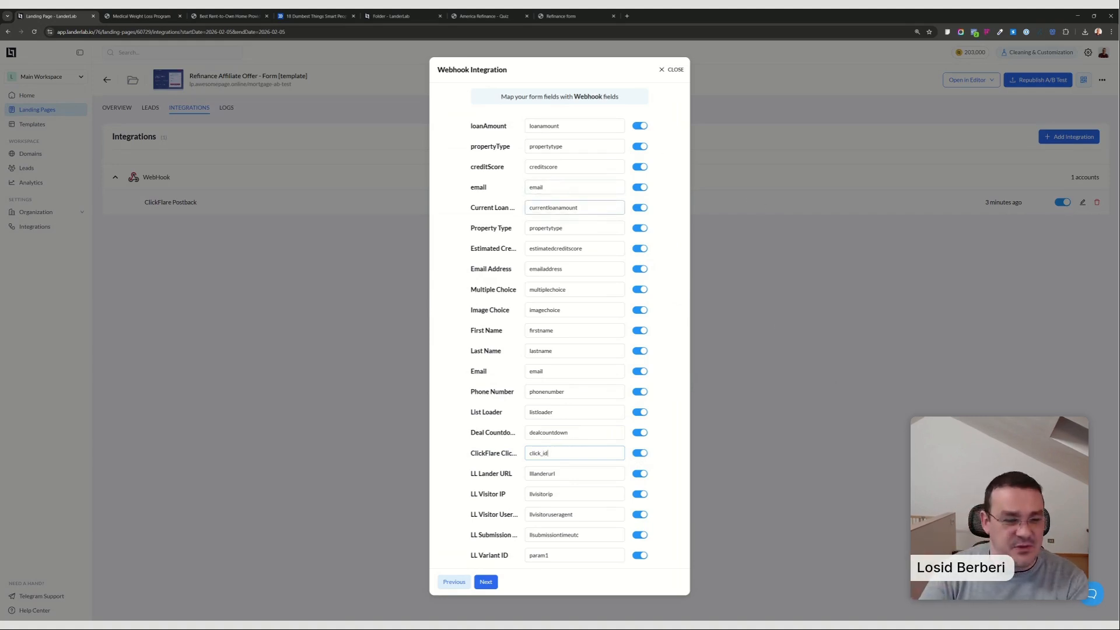
Disable every field in the webhook's mapping except ClickFlare Click ID and LL Variant ID.
left_click(641, 126)
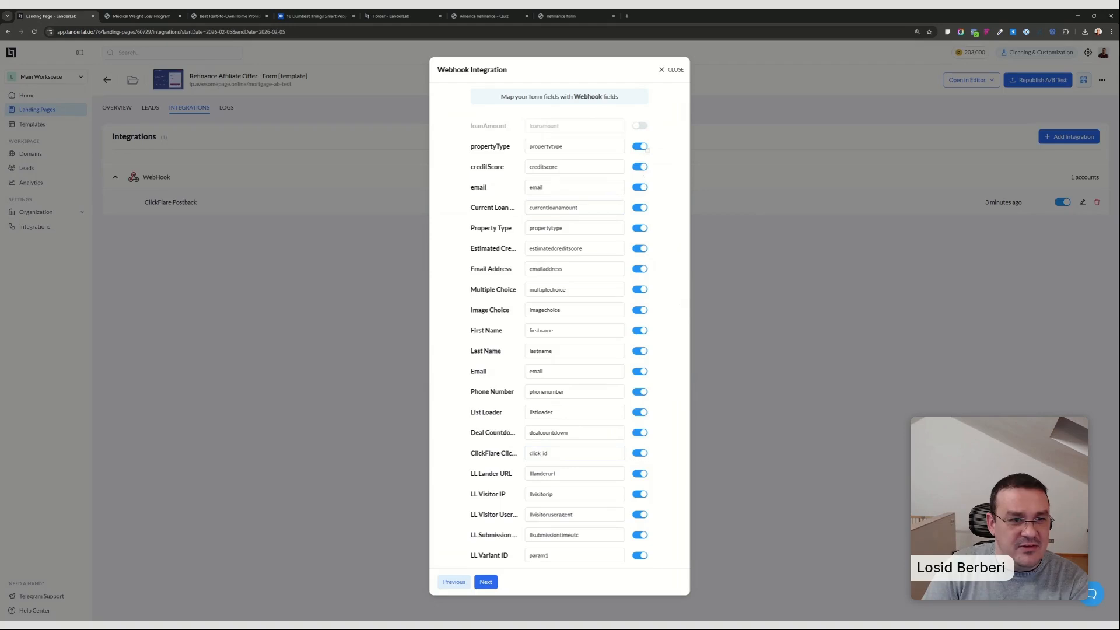
left_click(642, 146)
left_click(641, 167)
left_click(642, 187)
left_click(642, 208)
left_click(642, 228)
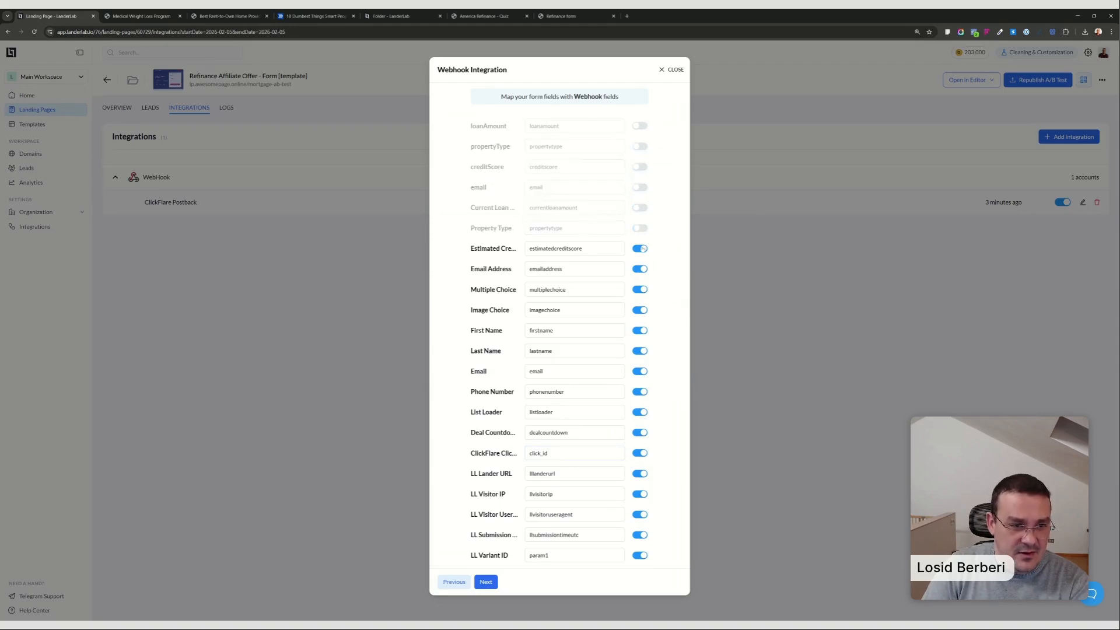
left_click(642, 249)
left_click(641, 269)
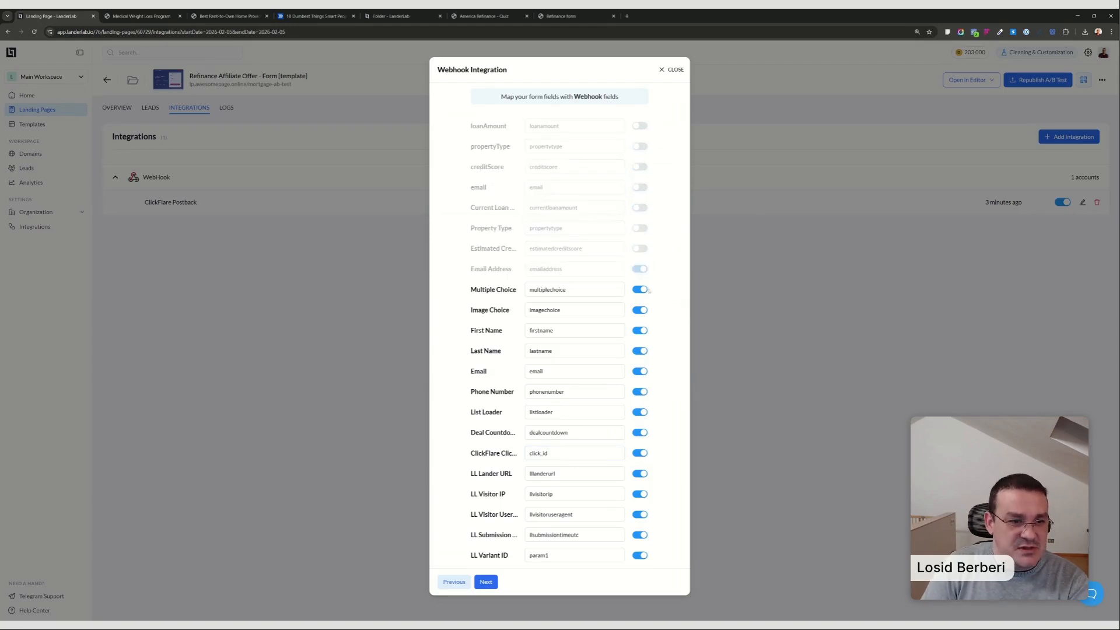
left_click(642, 290)
left_click(642, 310)
left_click(642, 330)
left_click(641, 351)
left_click(642, 371)
left_click(641, 391)
left_click(641, 412)
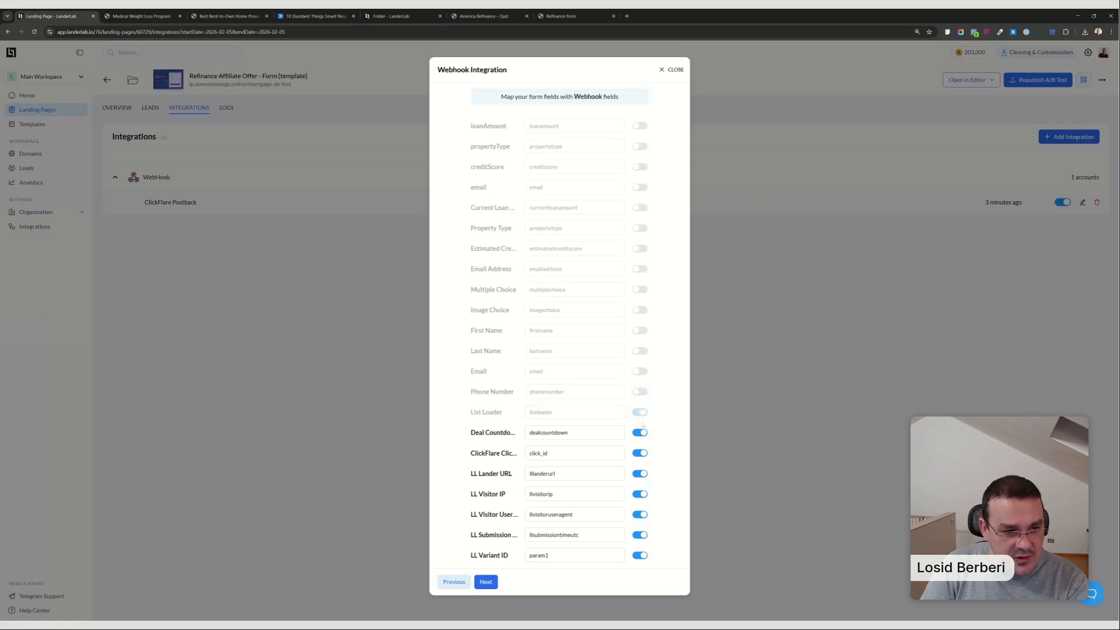
left_click(641, 432)
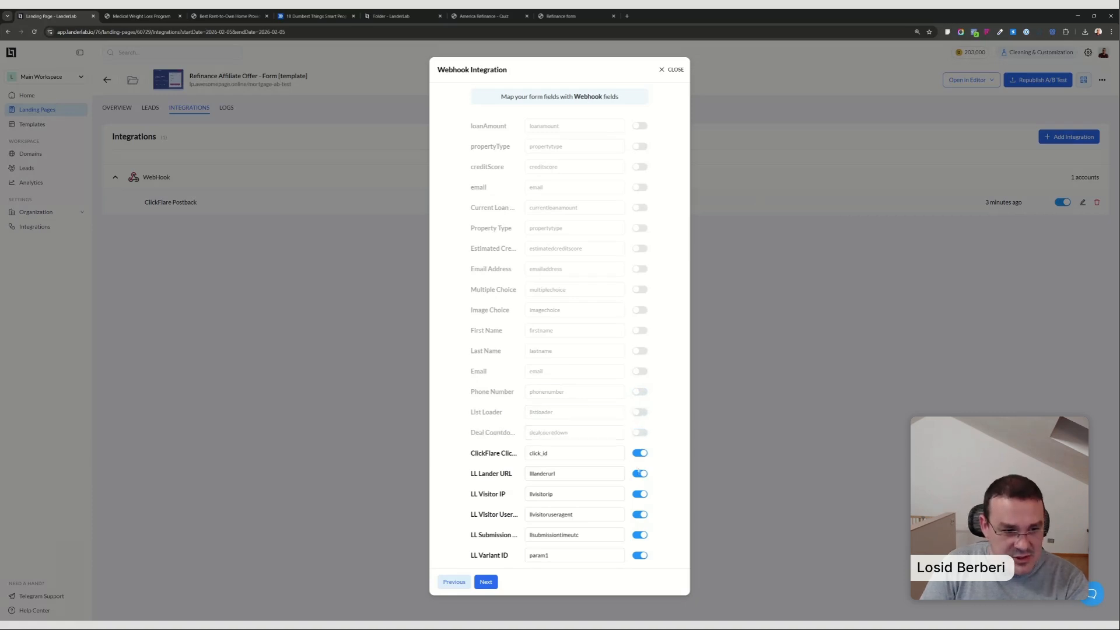
left_click(641, 473)
left_click(640, 494)
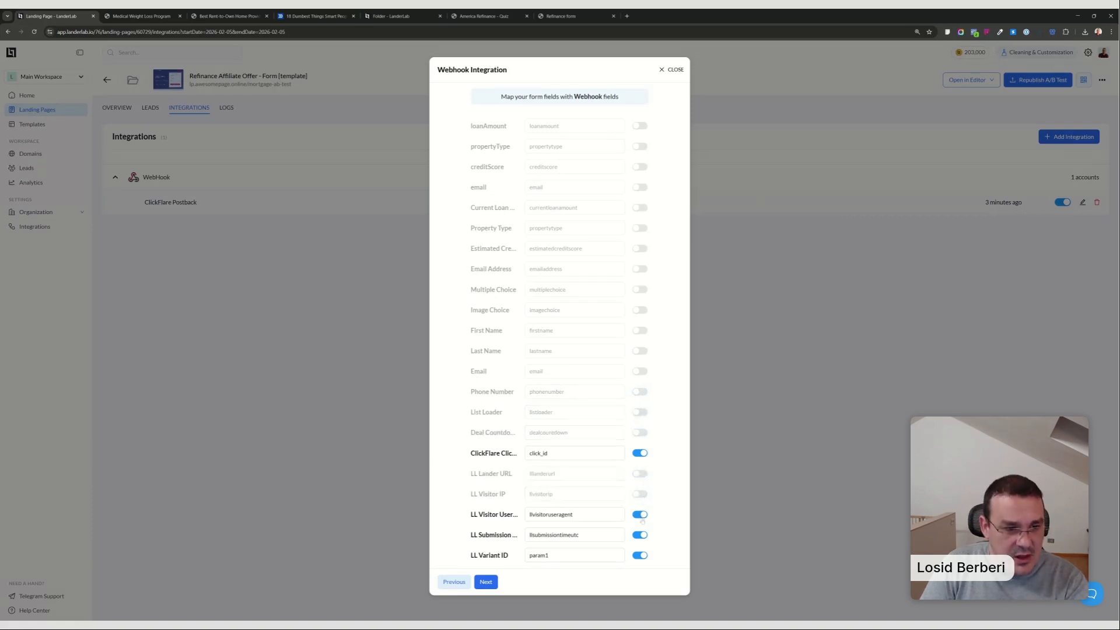
left_click(641, 514)
left_click(640, 534)
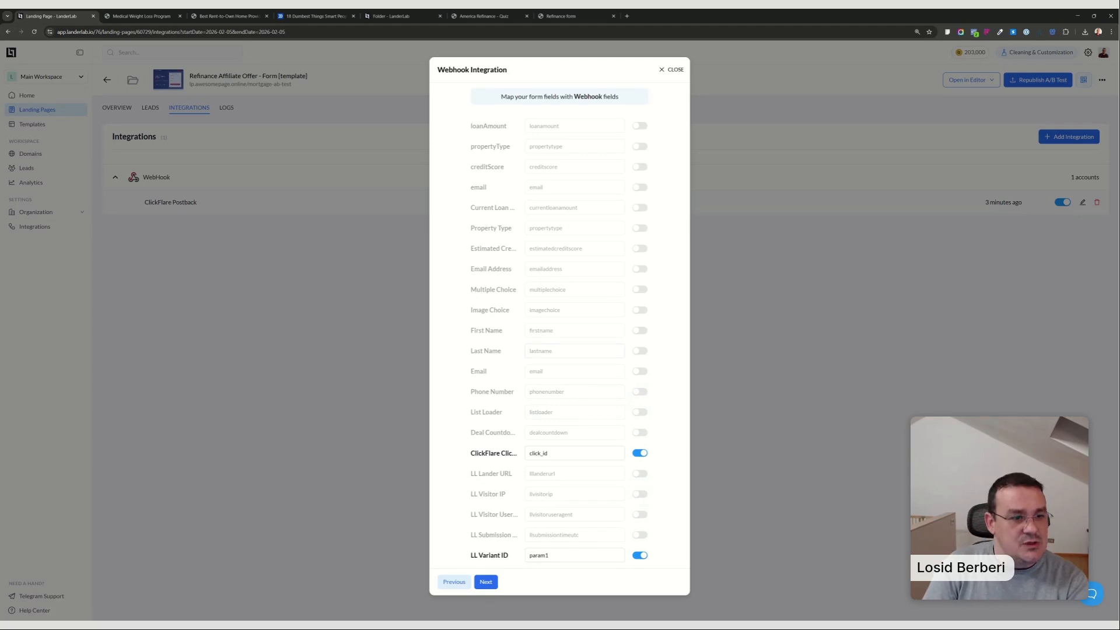
Enable the lowercase email field in the webhook mapping and map it to param2, reusing the LL Variant ID's param text.
left_click_drag(561, 455, 472, 468)
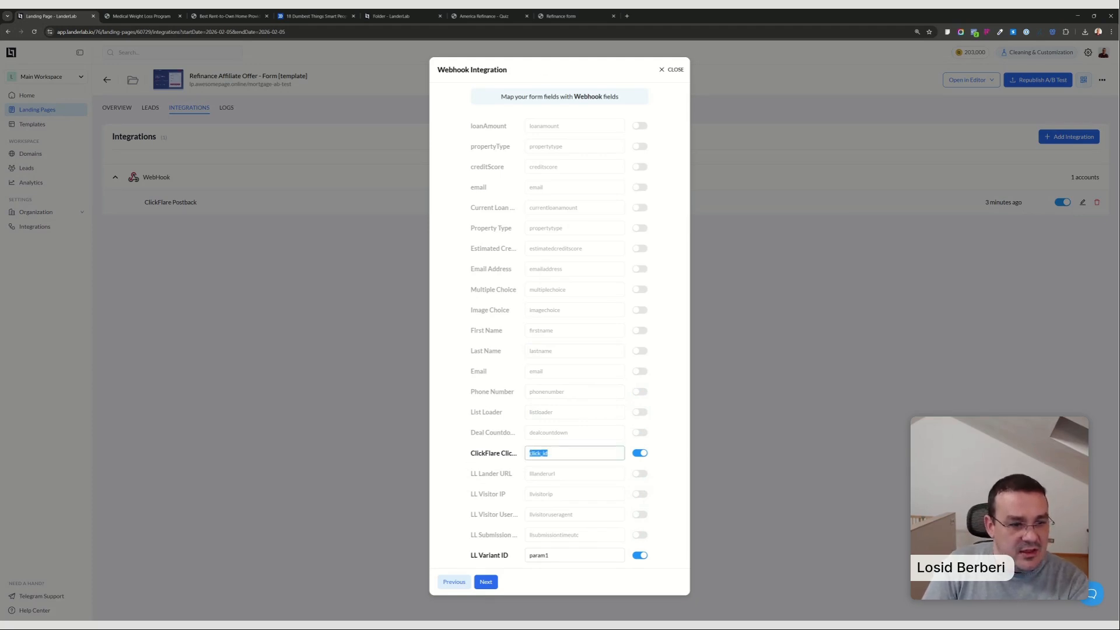
left_click_drag(557, 556, 519, 557)
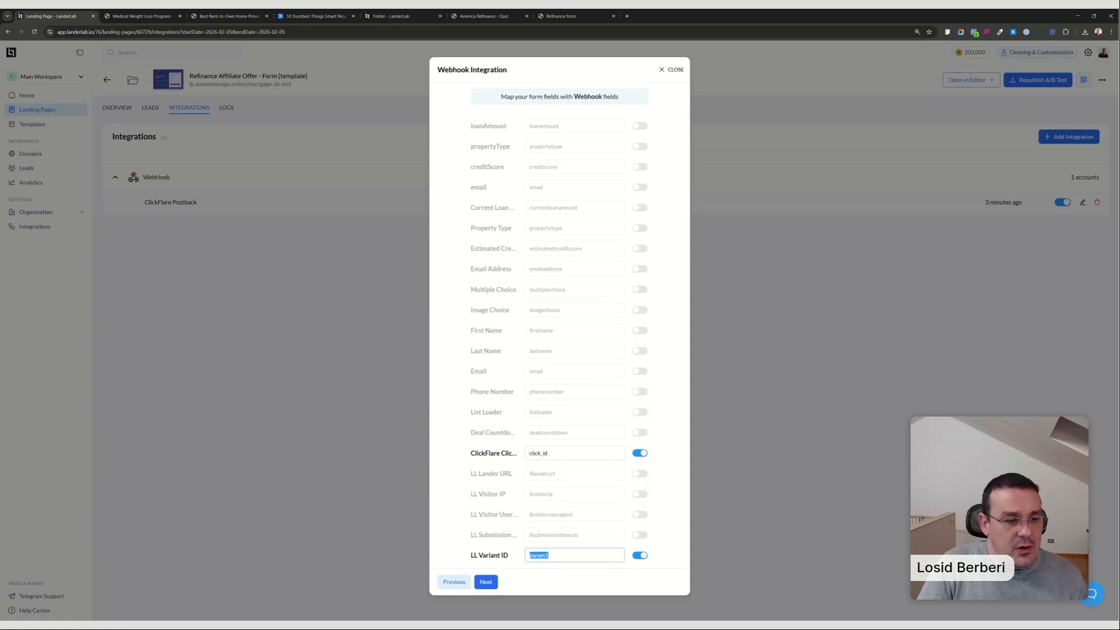
left_click(529, 555)
left_click_drag(529, 555, 544, 556)
key("ctrl+c")
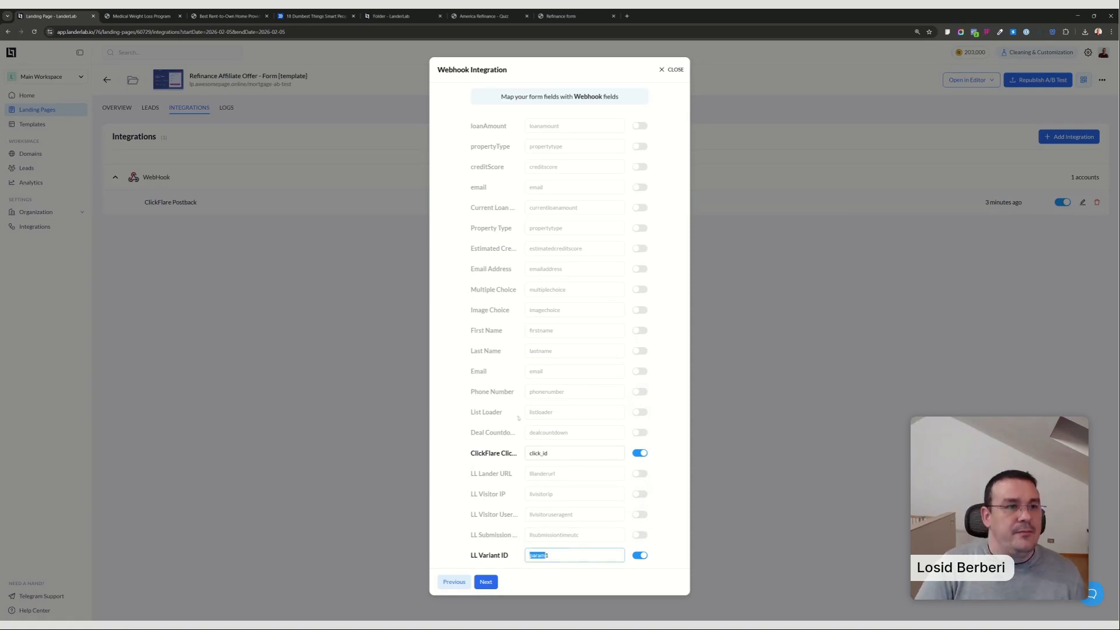
left_click(620, 188)
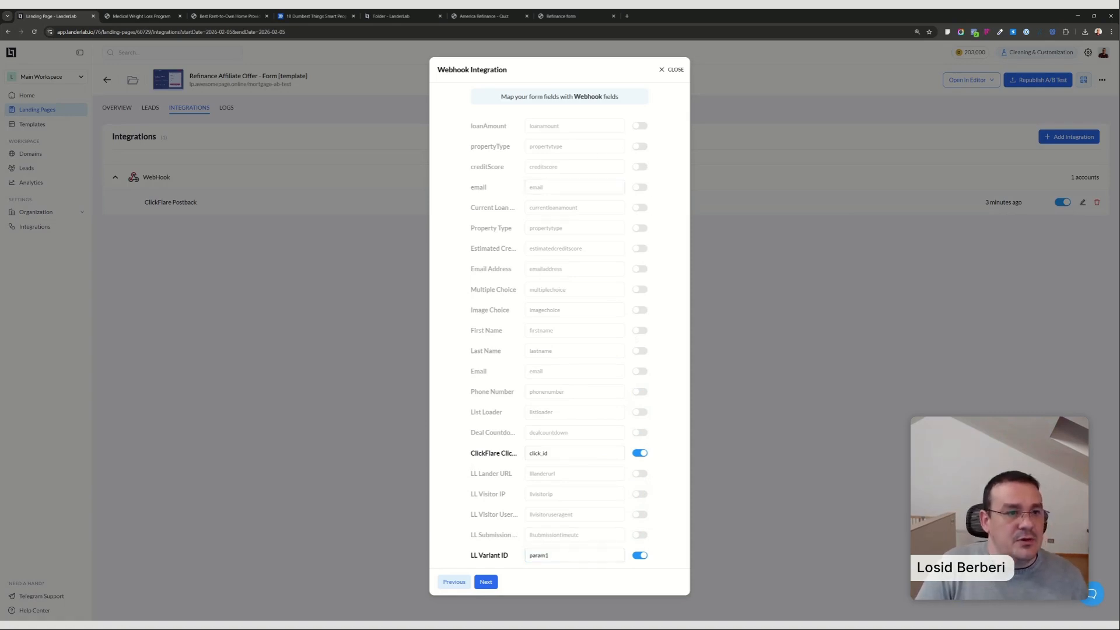
key("ctrl+v")
type("2")
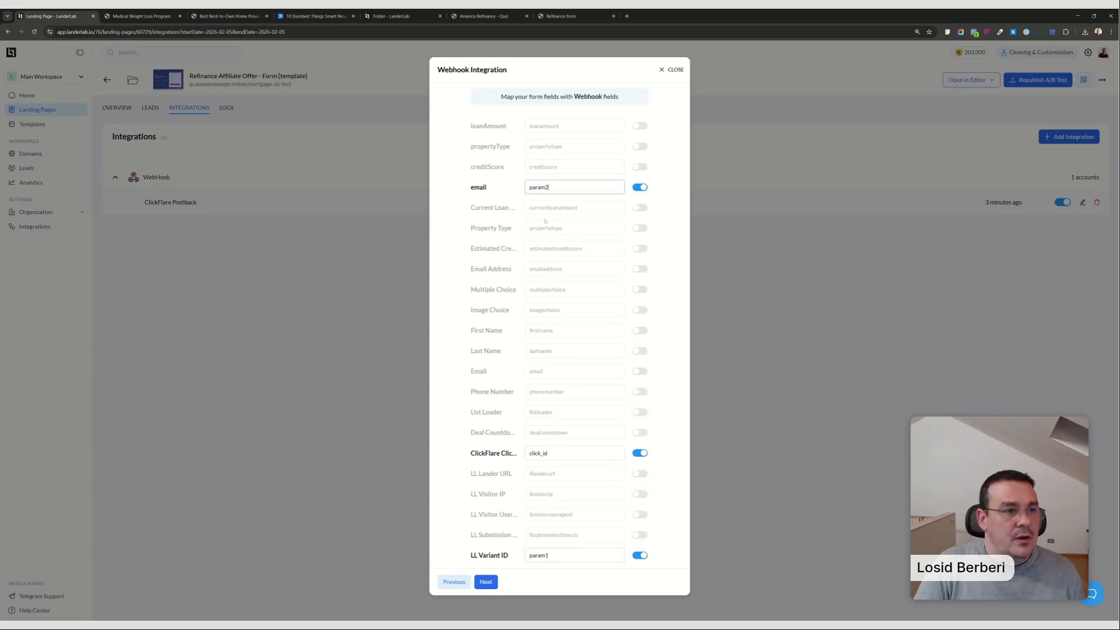
Enable the First Name and Last Name webhook fields and map them to param3 and param4.
left_click(618, 331)
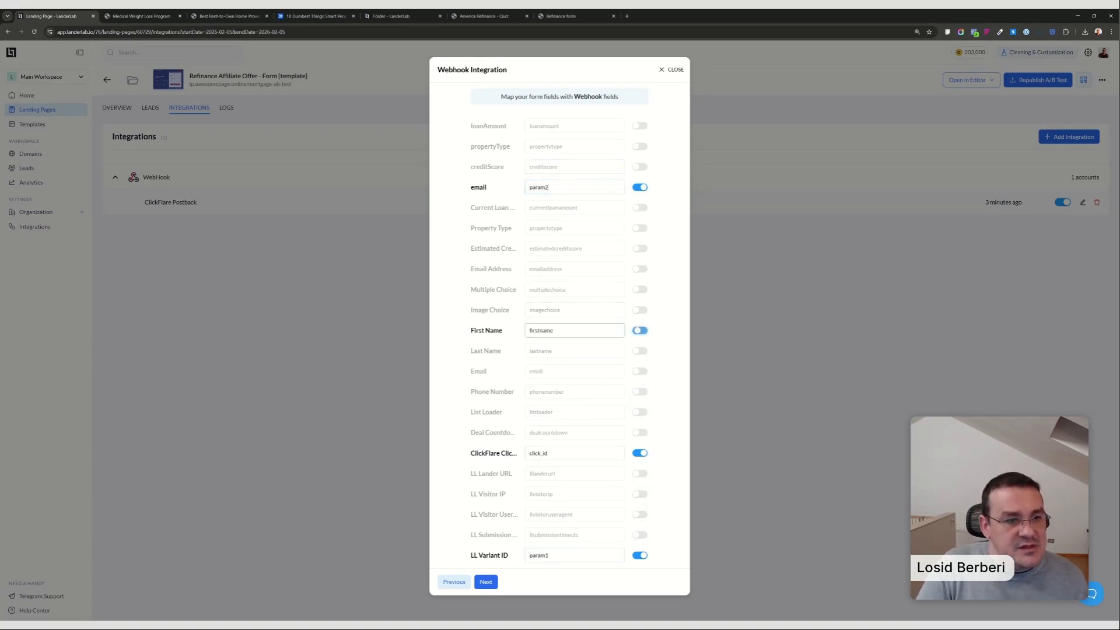
key("ctrl+v")
type("3")
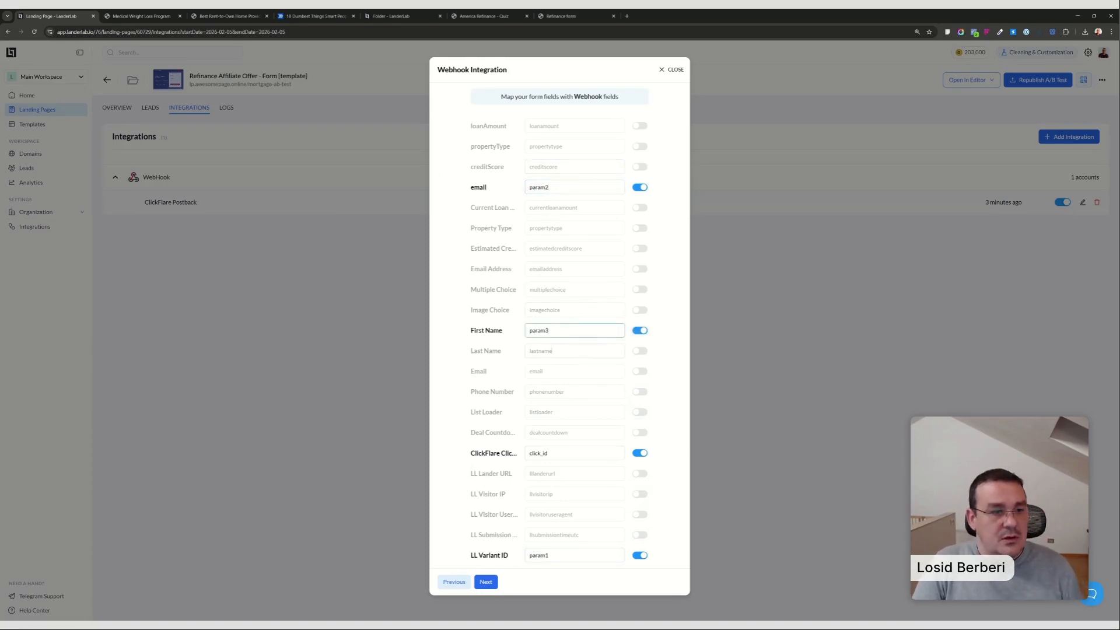
left_click(633, 352)
key("ctrl+v")
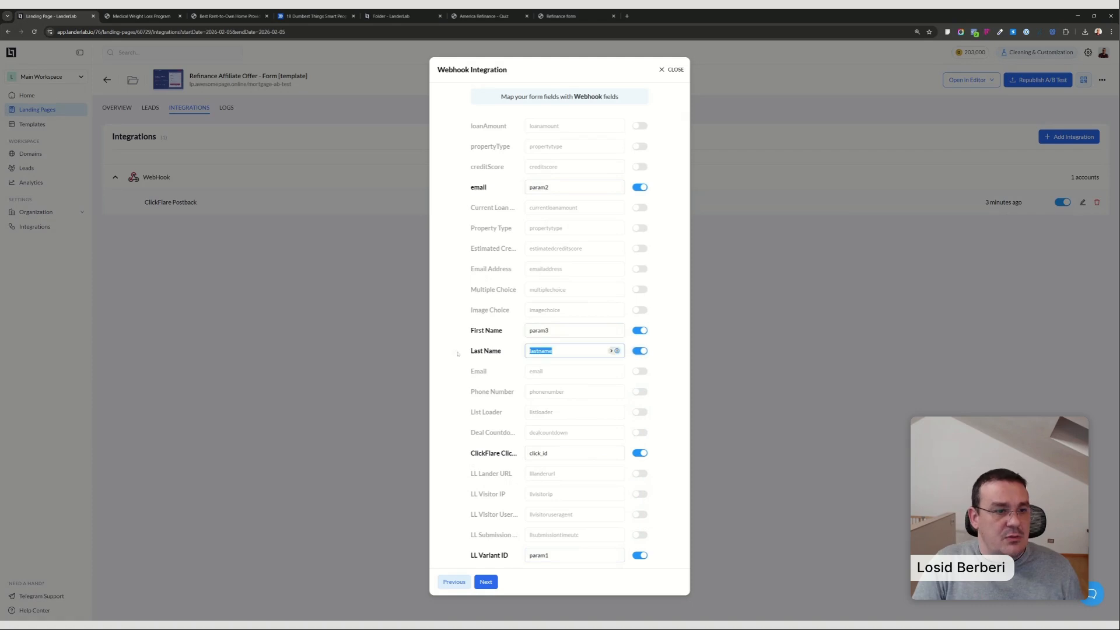
type("4")
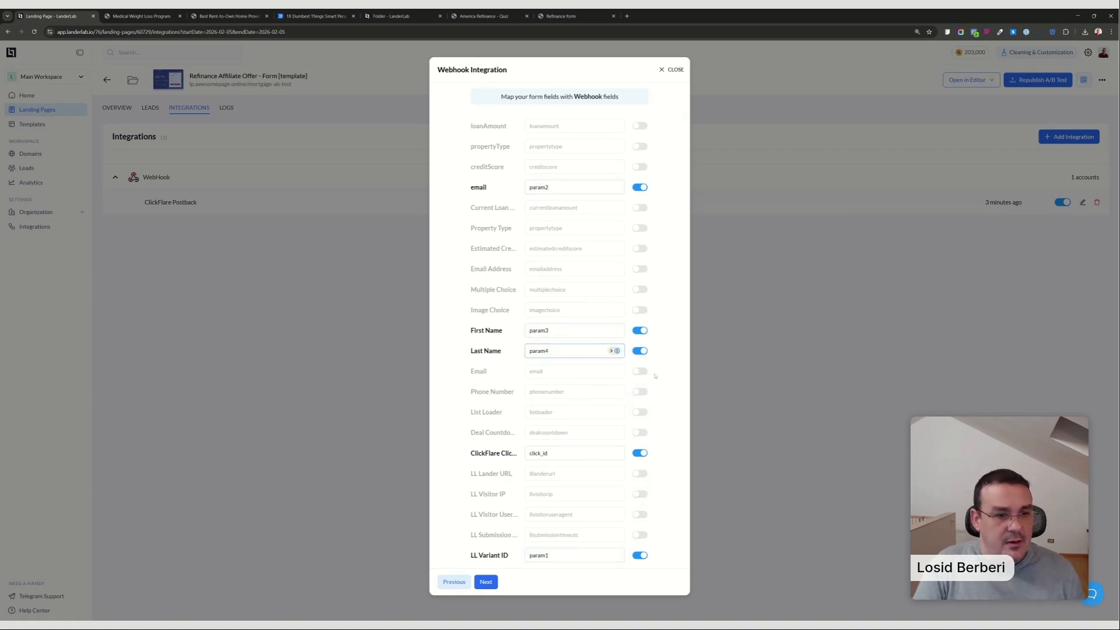
Replace the lowercase email mapping with the capitalised Email field mapped to param2, and update the webhook without additional fields.
left_click(641, 373)
left_click(643, 375)
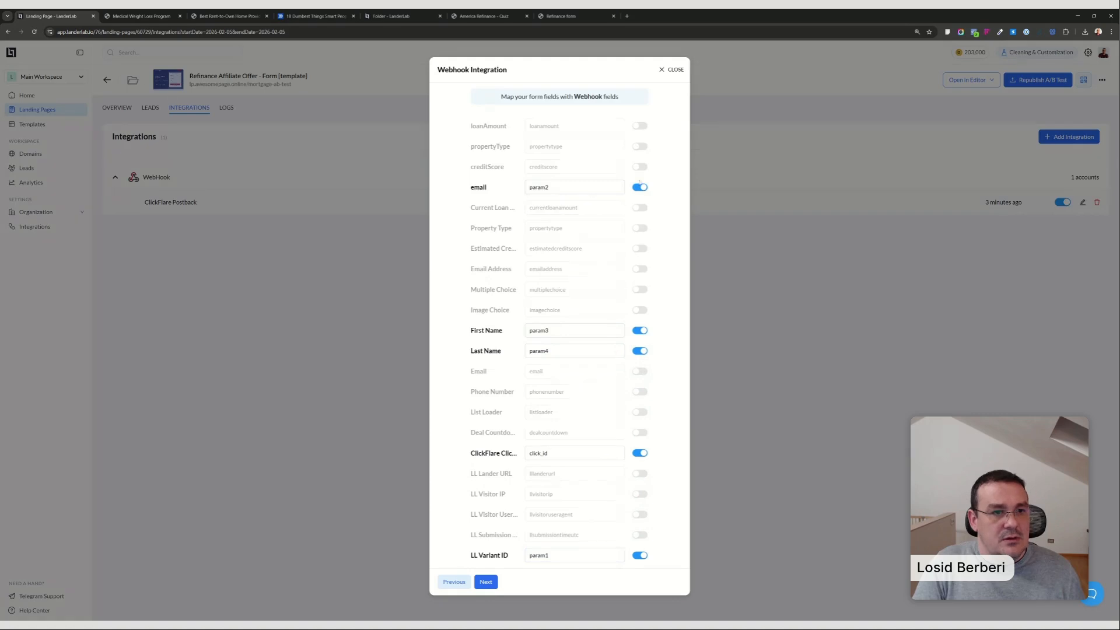
left_click(641, 187)
left_click(640, 373)
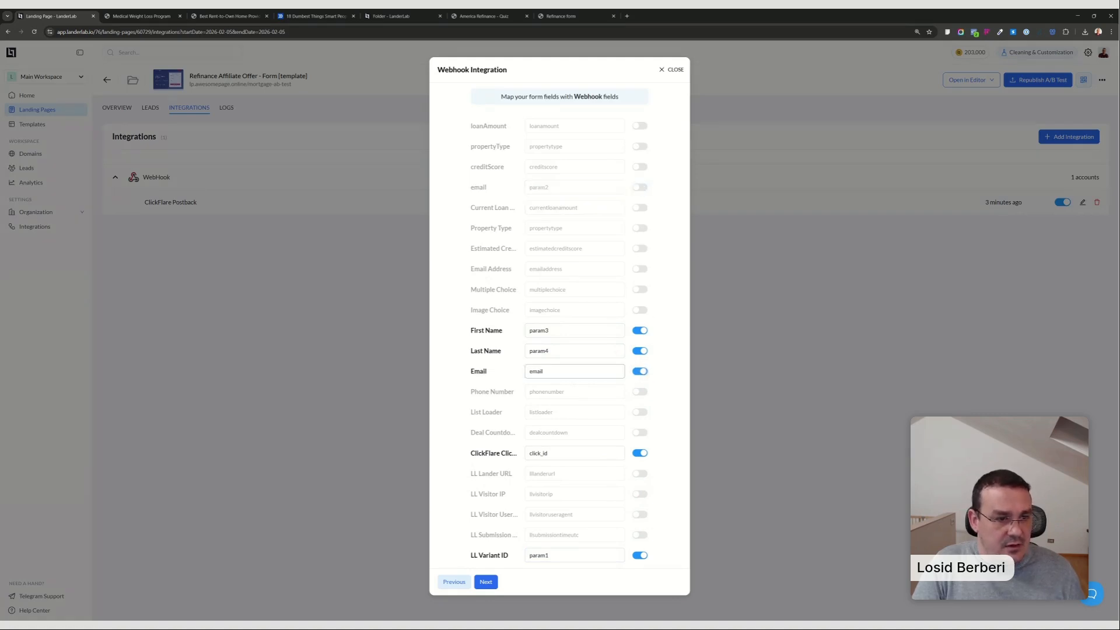
left_click_drag(561, 372, 503, 372)
key("ctrl+v")
type("2")
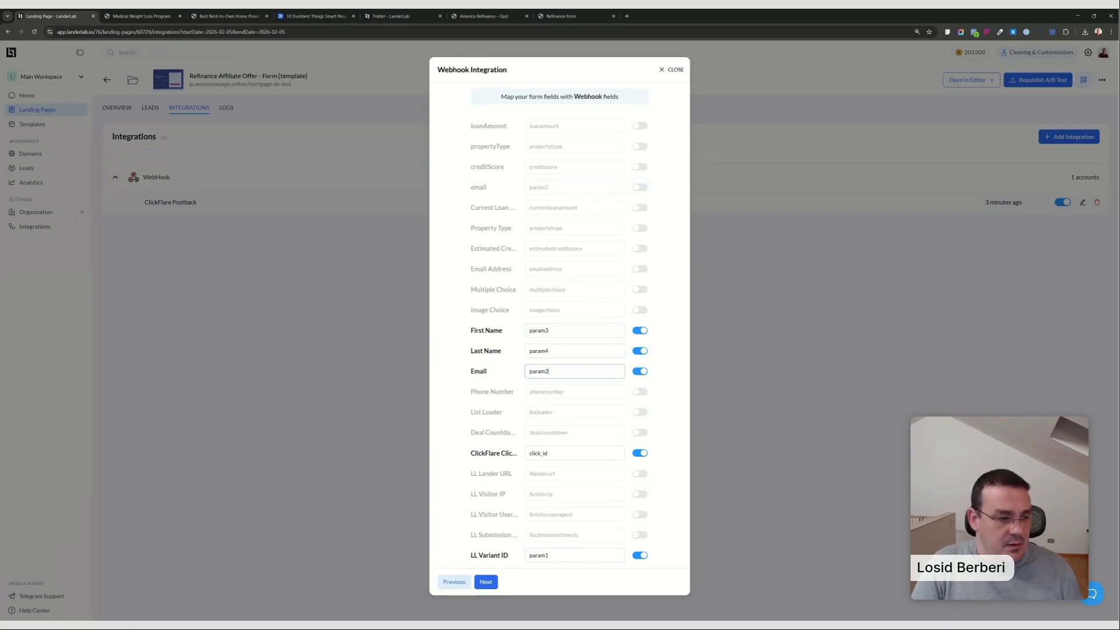
left_click(488, 581)
left_click(489, 360)
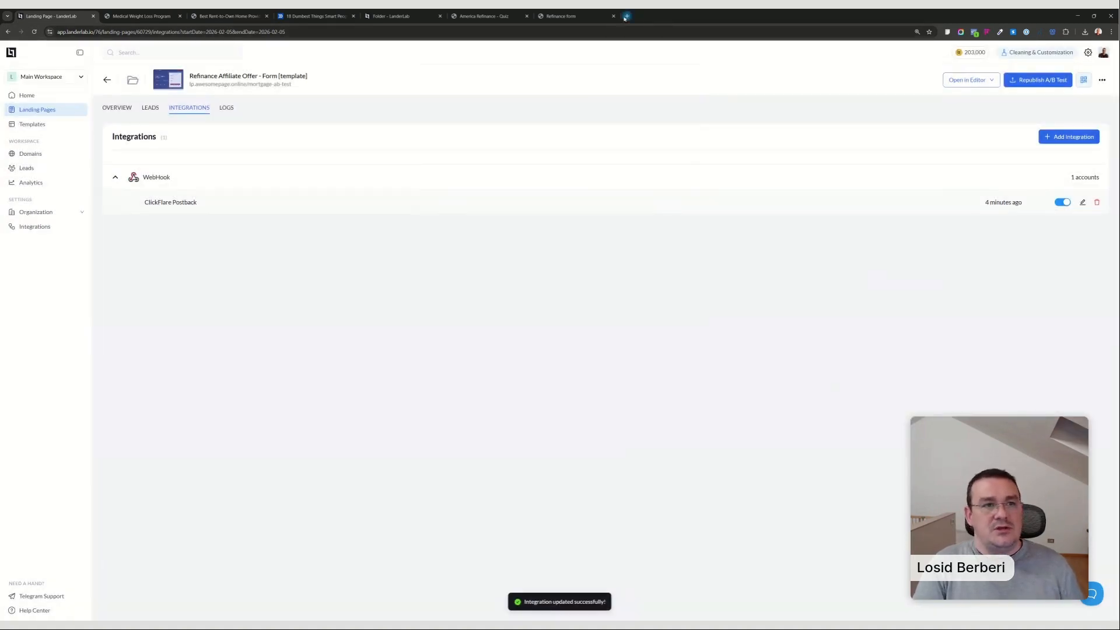
Open ClickFlare at app.clickflare.com in a new browser tab and go to its Conversion API integrations.
left_click(626, 17)
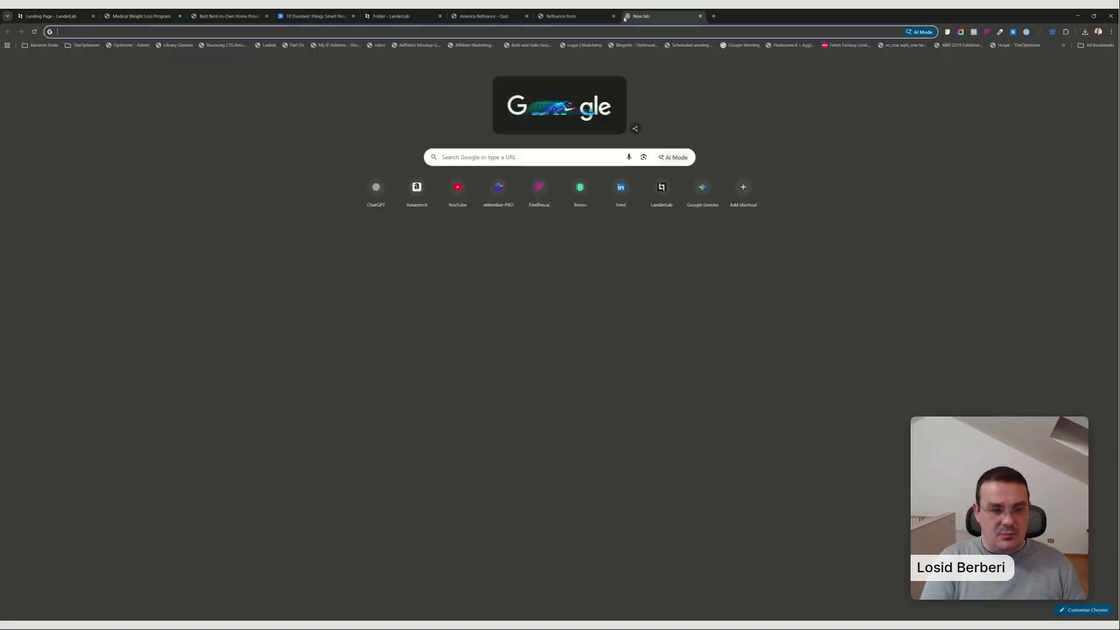
type("app")
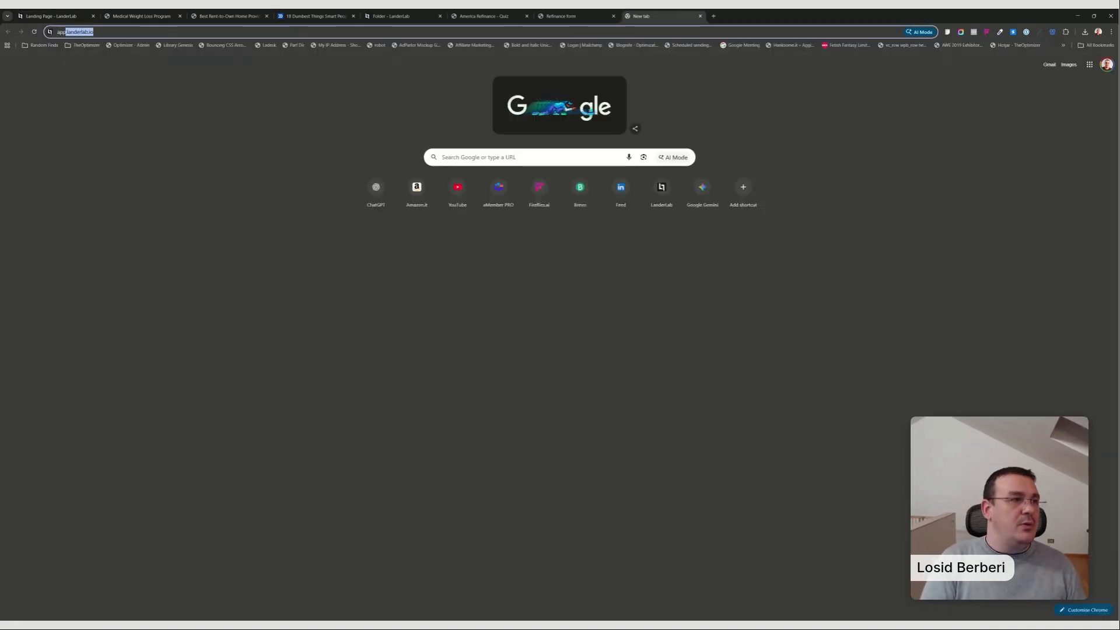
type(".c")
key("Return")
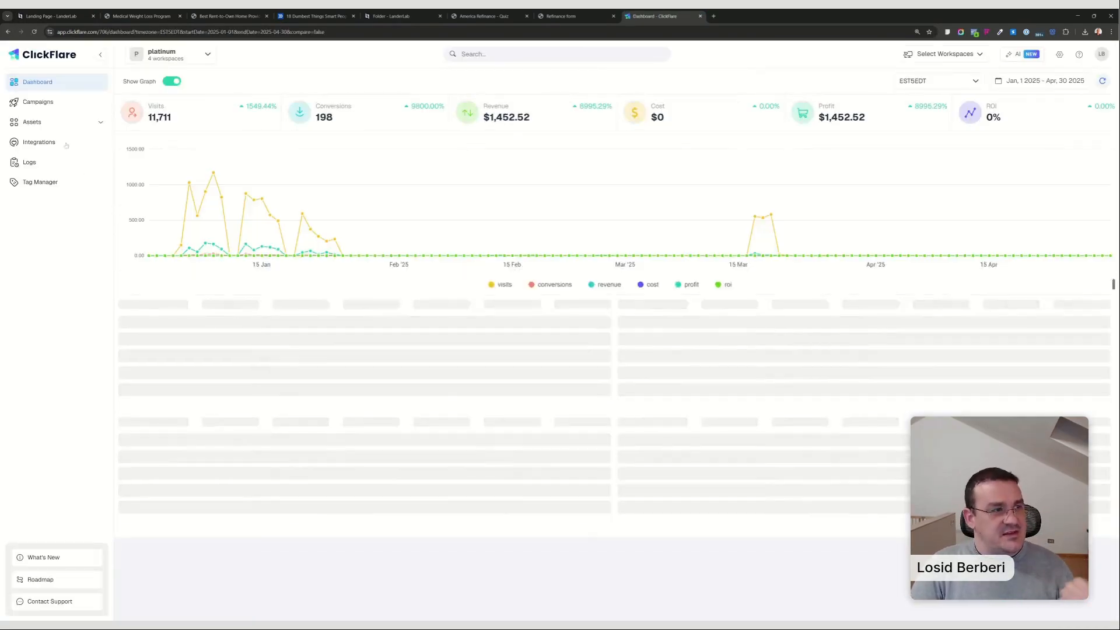
left_click(64, 144)
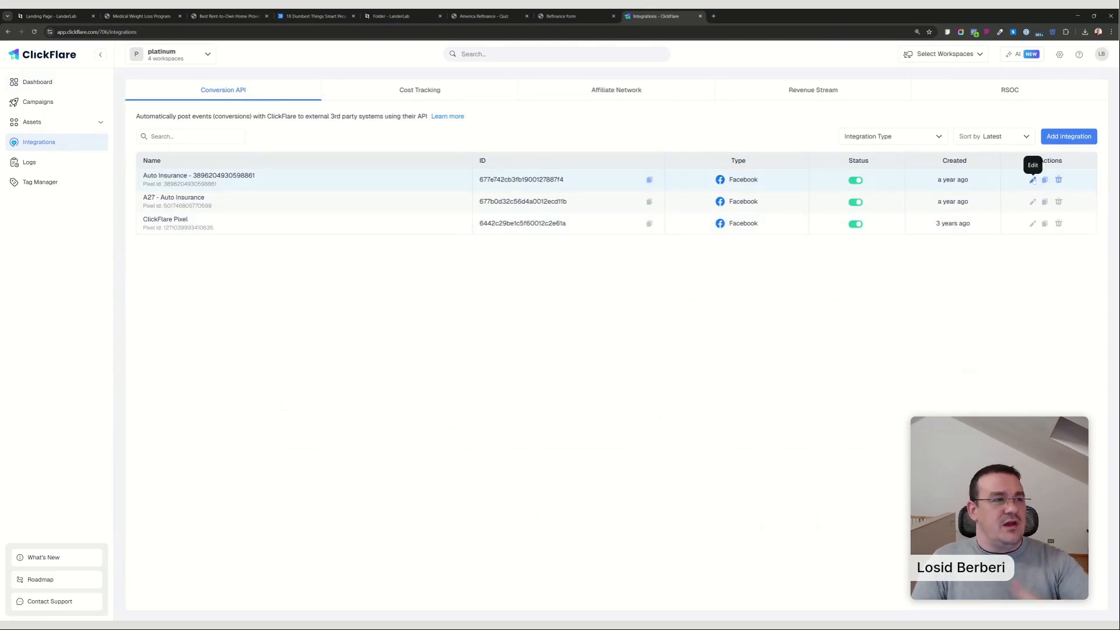
In the first-listed Auto Insurance Facebook integration, add an event data configuration mapping Email to {{conversionParameter2}}.
left_click(1033, 181)
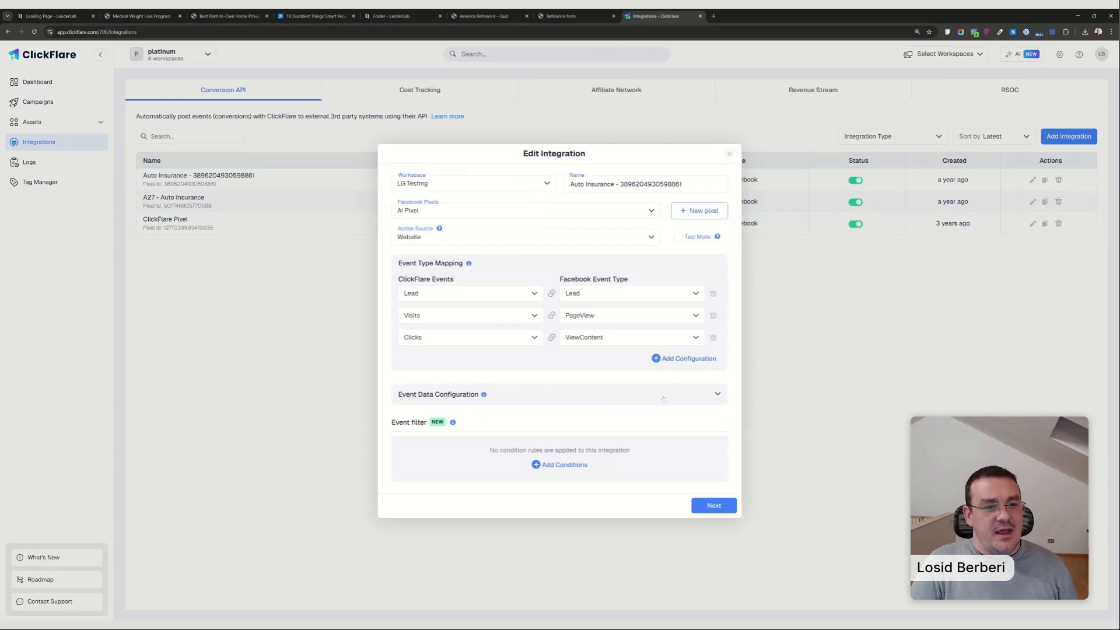
left_click(663, 399)
scroll(591, 353, "down", 2)
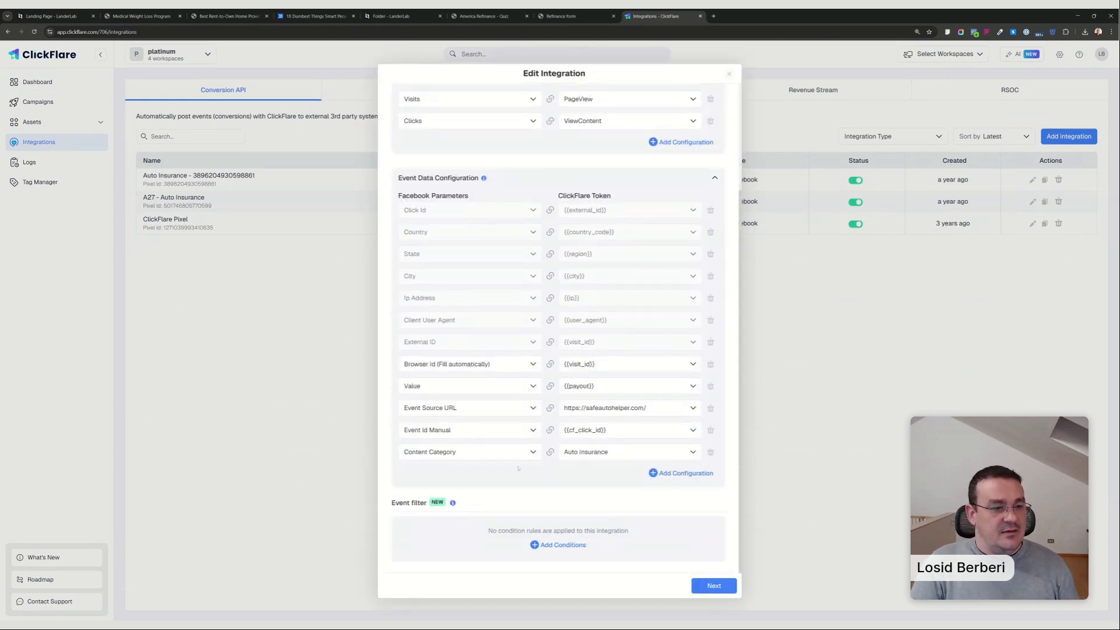
left_click(681, 473)
type("emai")
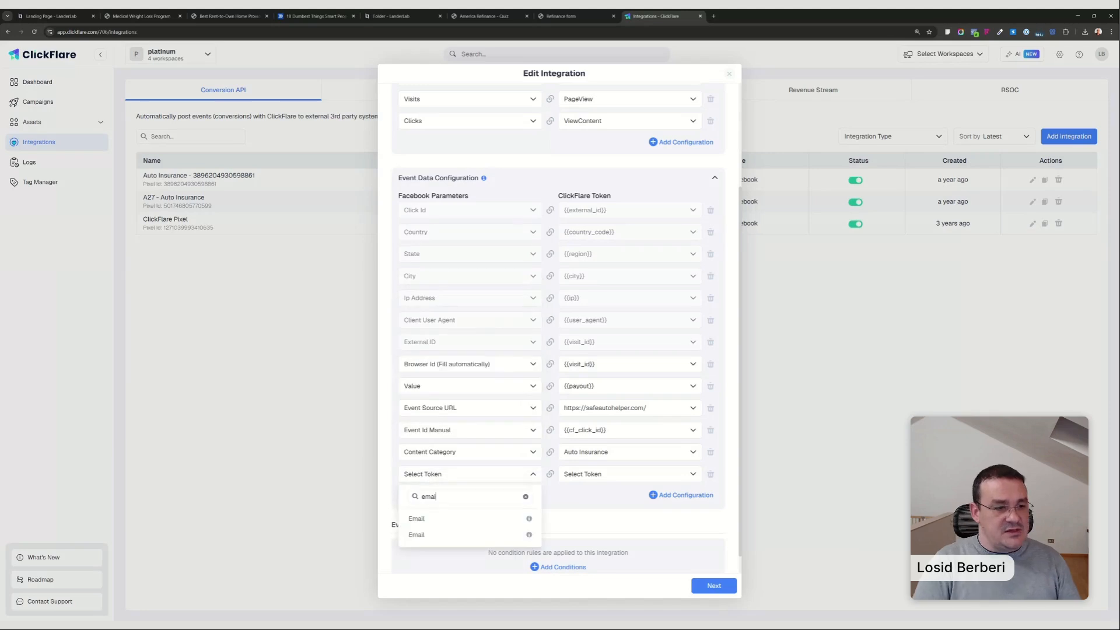
left_click(416, 518)
left_click(581, 474)
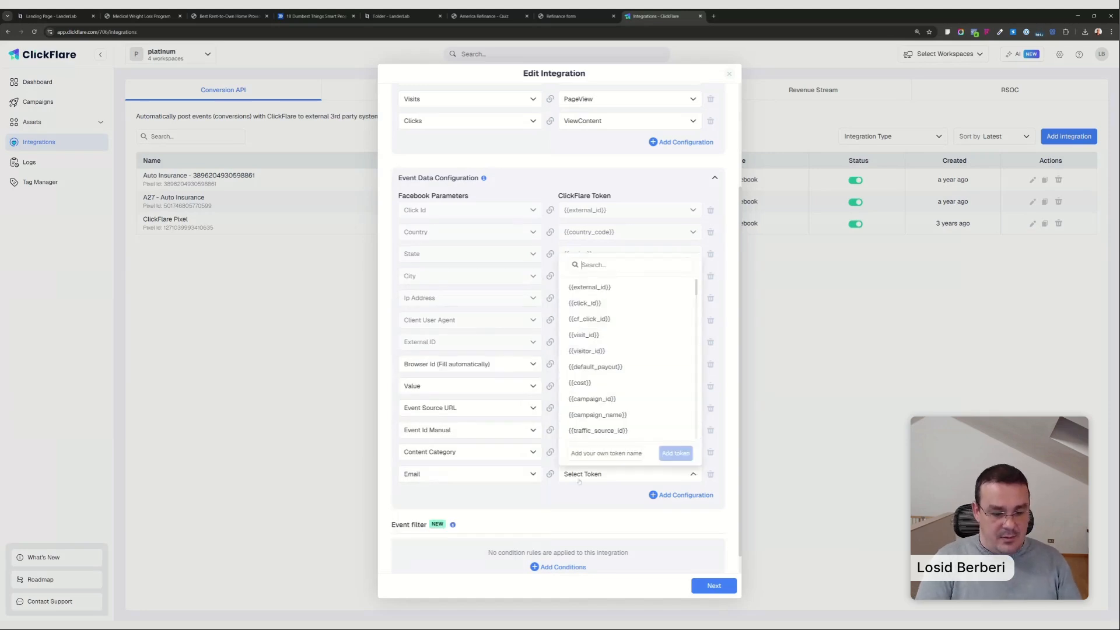
type("param")
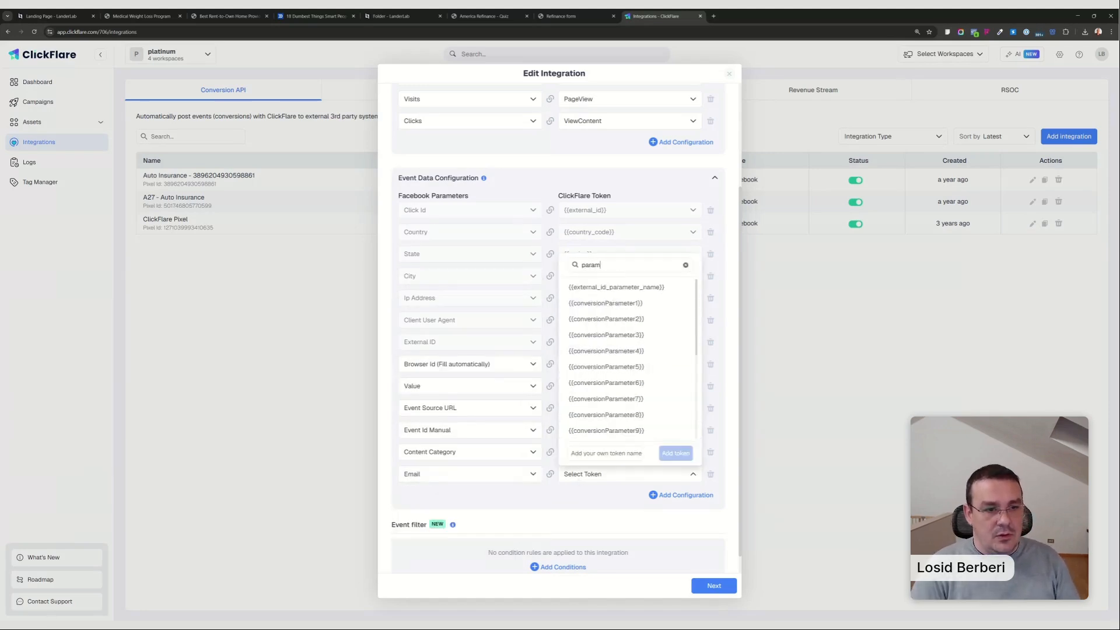
type("2")
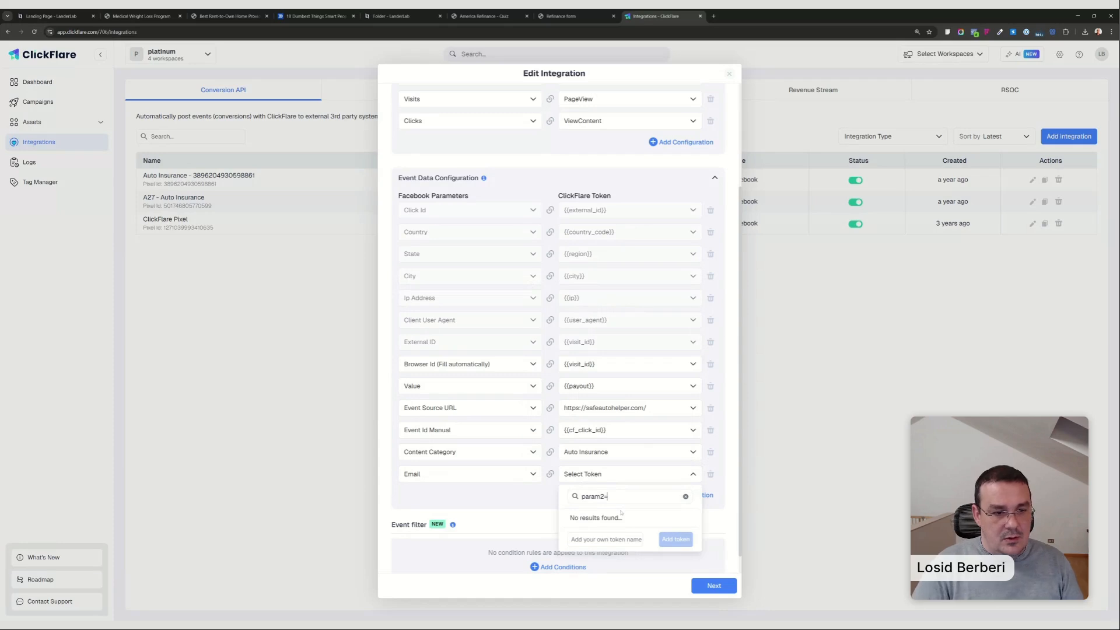
key("BackSpace")
left_click(618, 319)
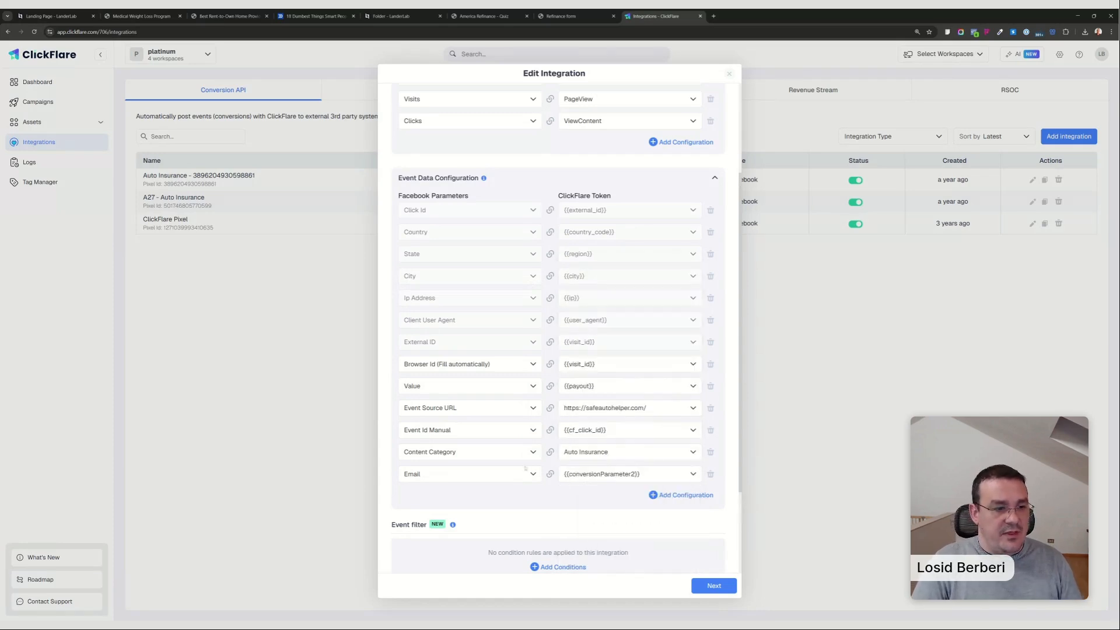
Add another event data configuration mapping First Name to {{conversionParameter3}}.
left_click(699, 496)
left_click(444, 496)
type("firss")
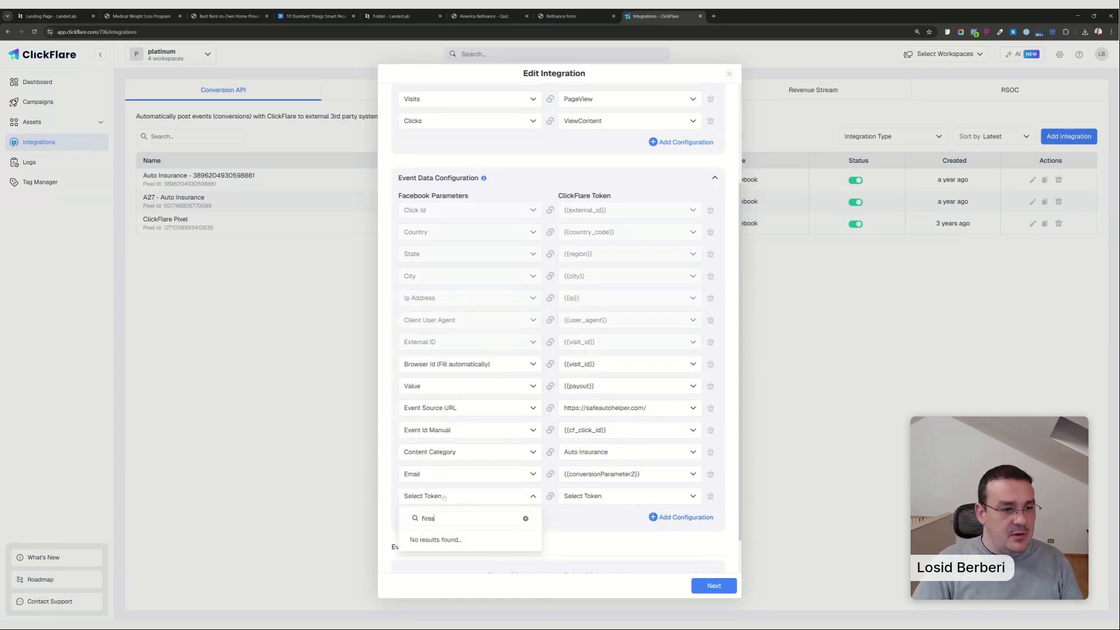
key("BackSpace")
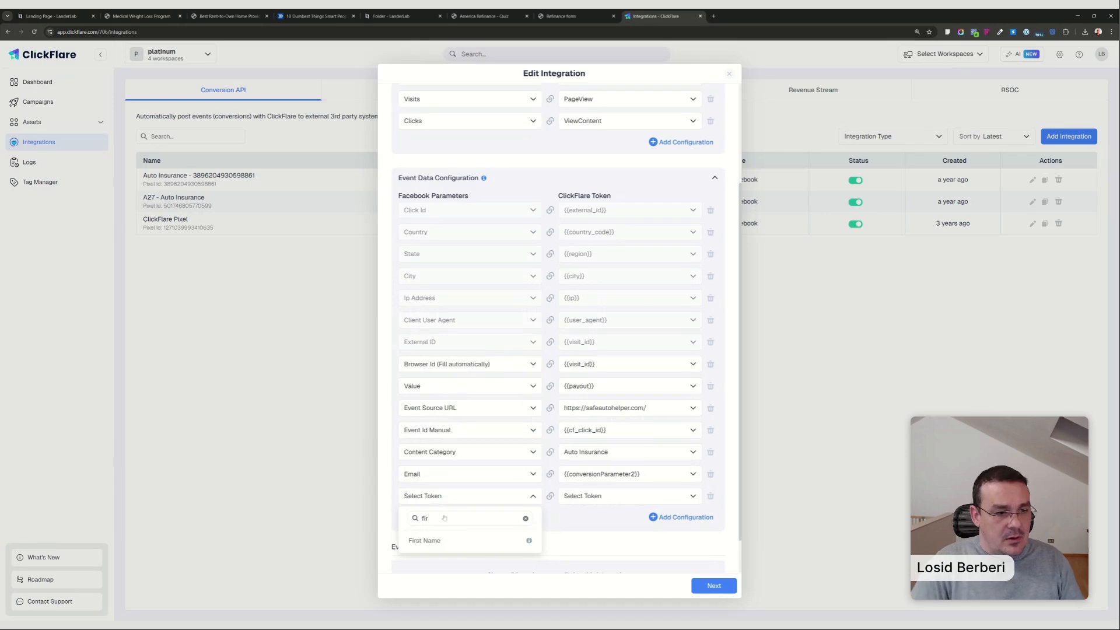
left_click(426, 540)
left_click(581, 496)
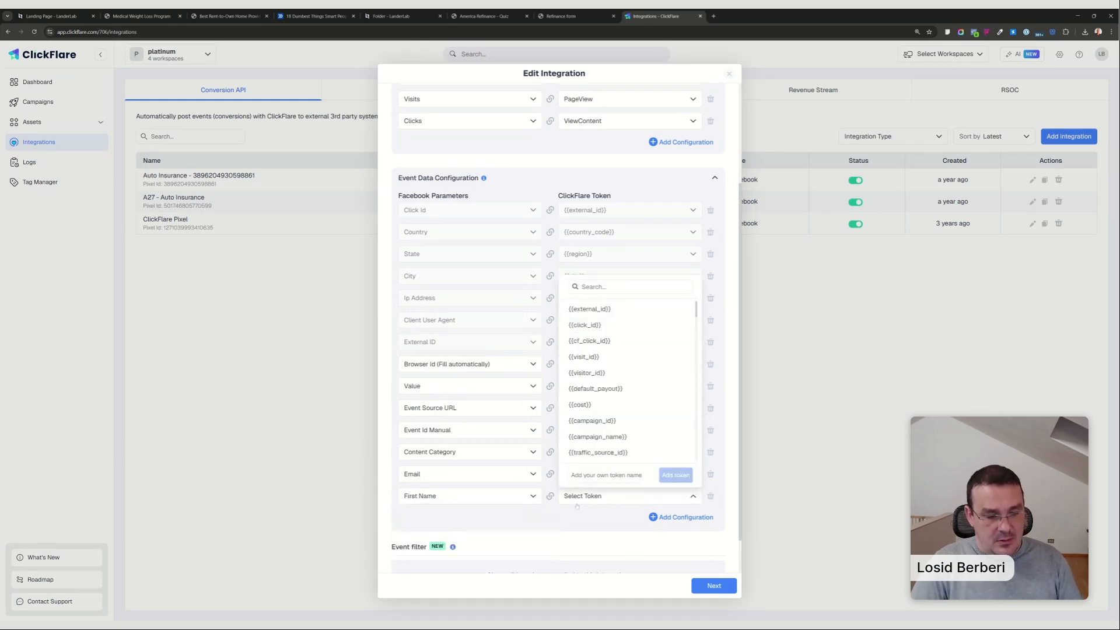
type("3")
left_click(623, 437)
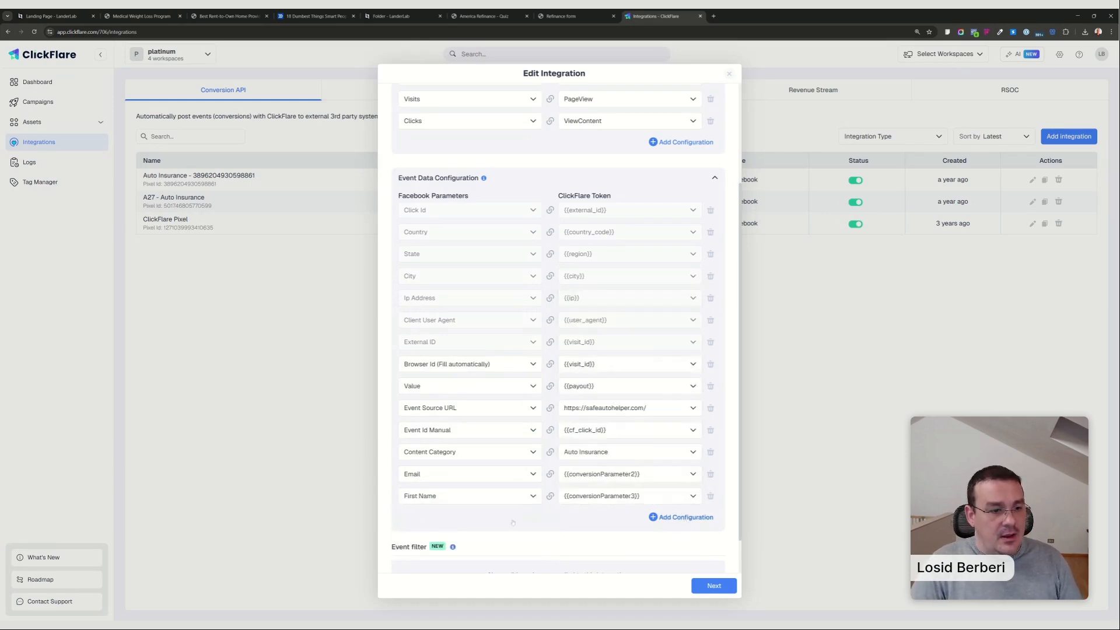
Add another event data configuration mapping Last Name to {{trackingField4}}.
left_click(443, 519)
type("last")
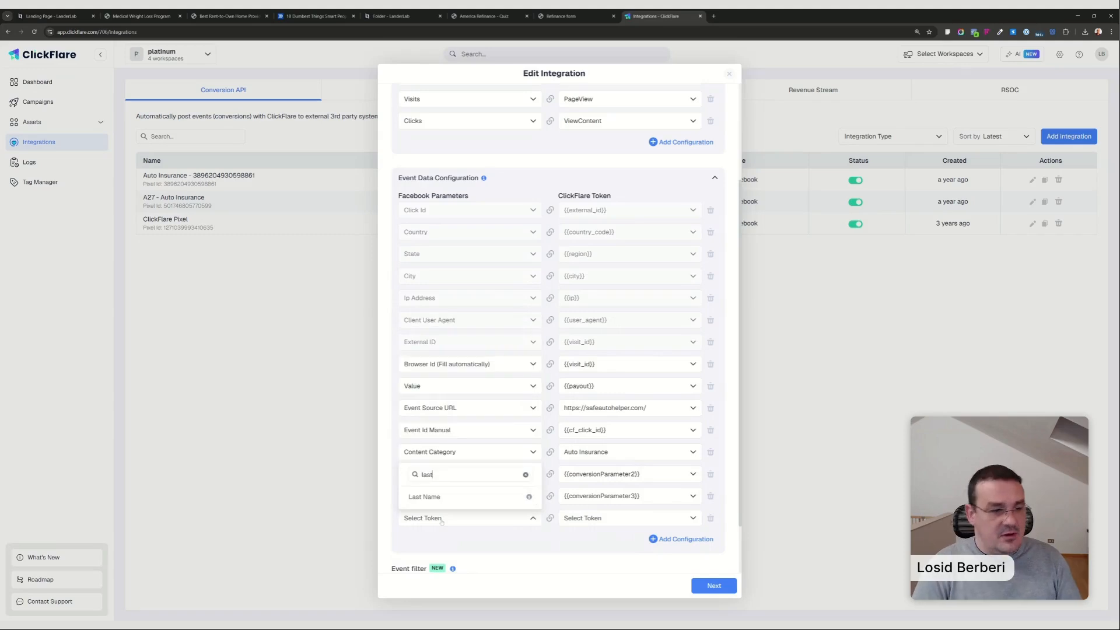
left_click(432, 496)
left_click(647, 518)
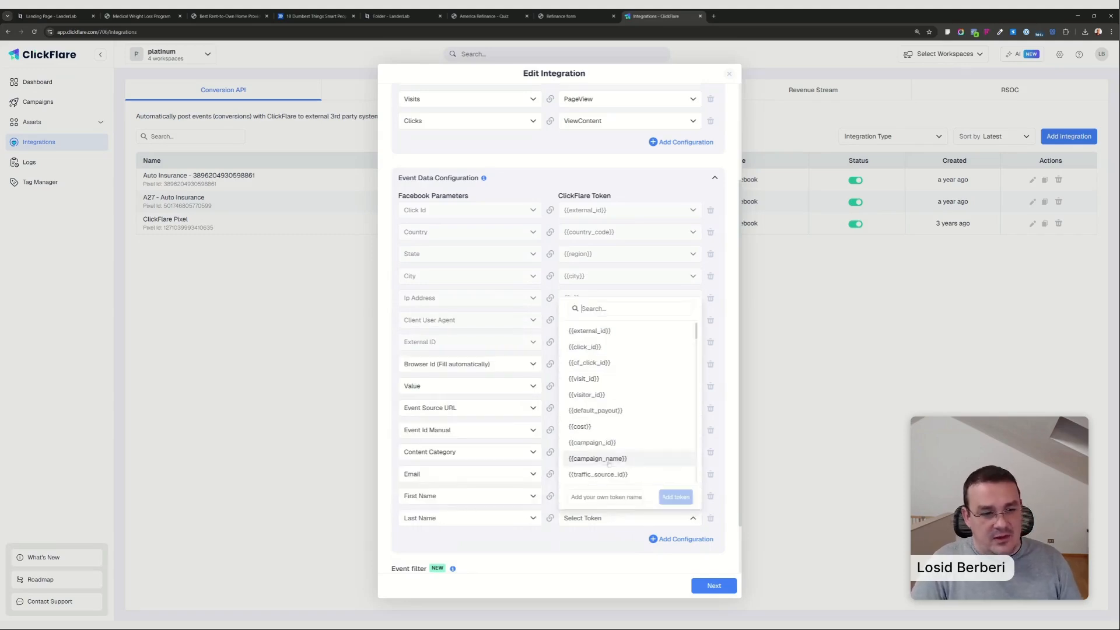
type("4")
left_click(592, 426)
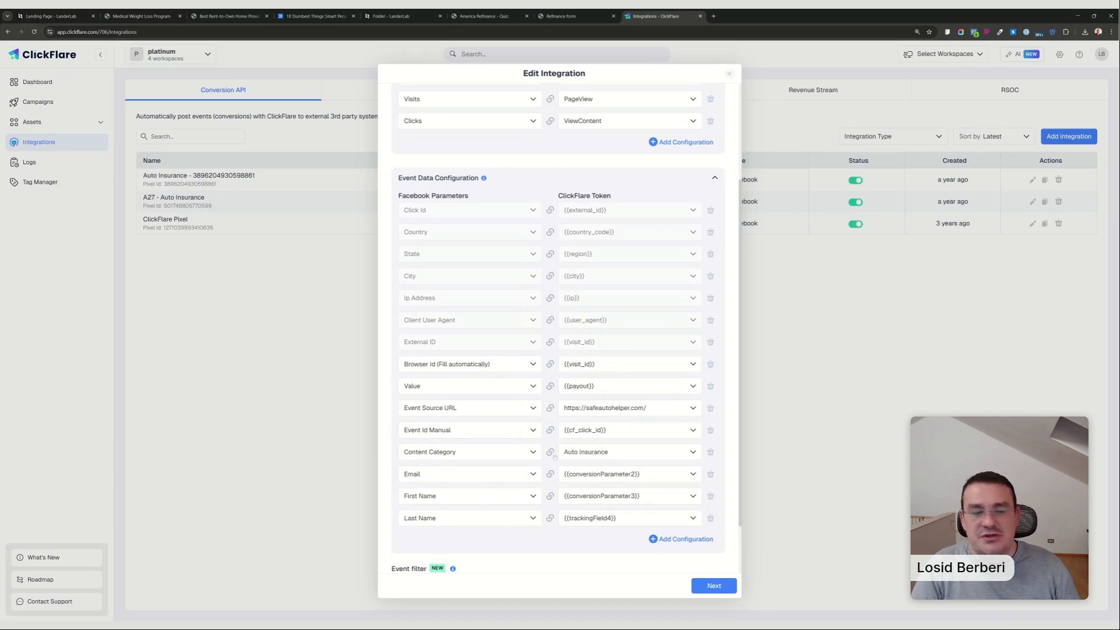
Save the integration, keeping its selected campaign, and return to the Refinance Affiliate Offer form's integrations in LanderLab.
left_click(713, 586)
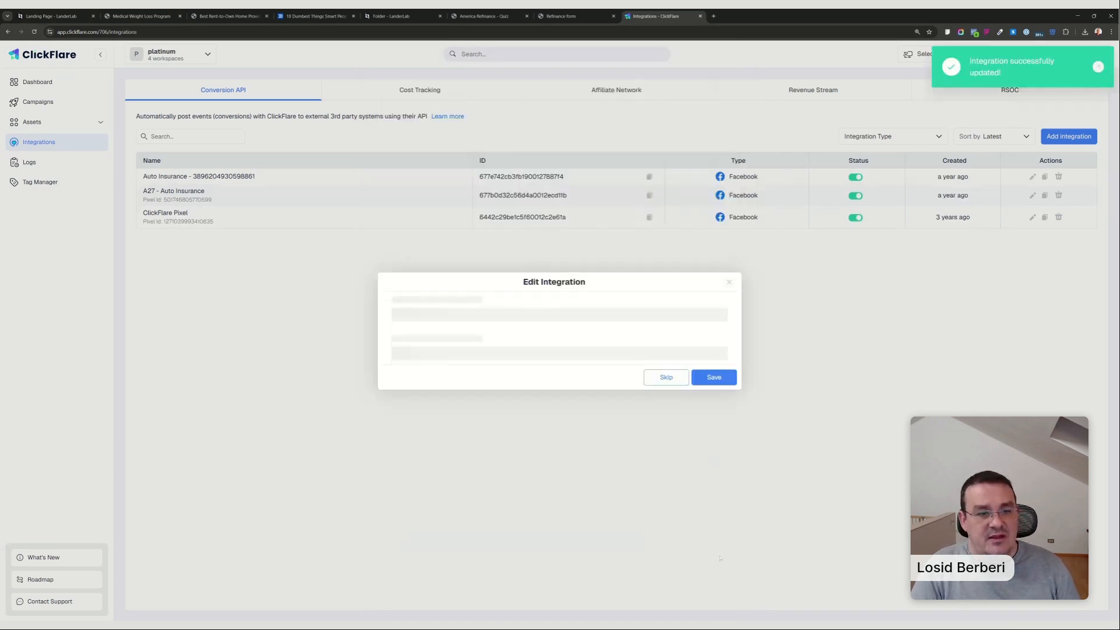
left_click(714, 369)
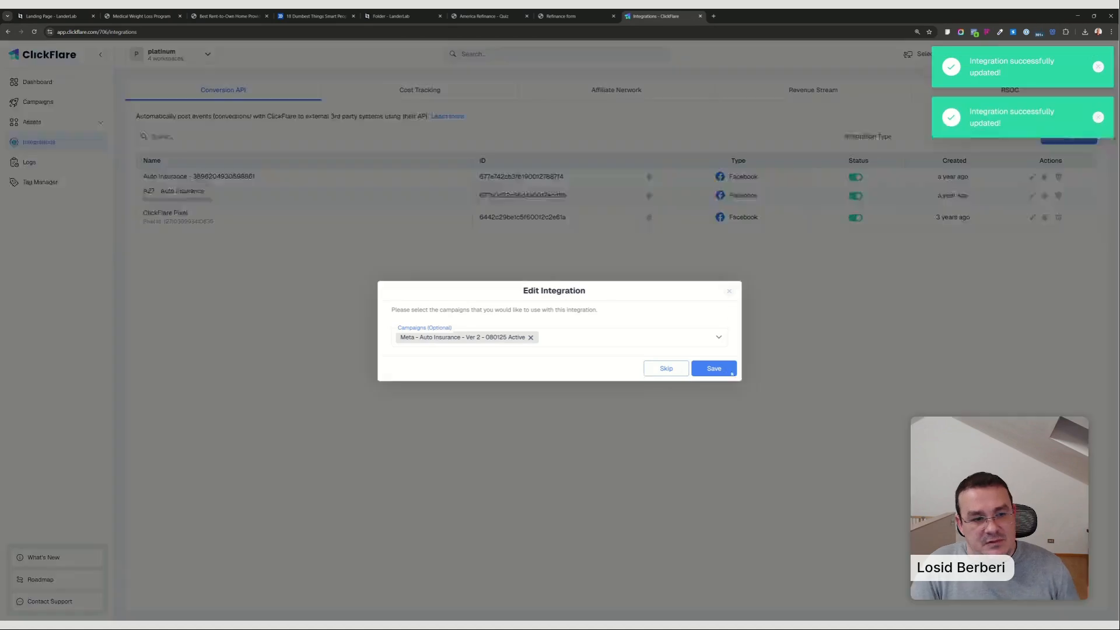
left_click(51, 16)
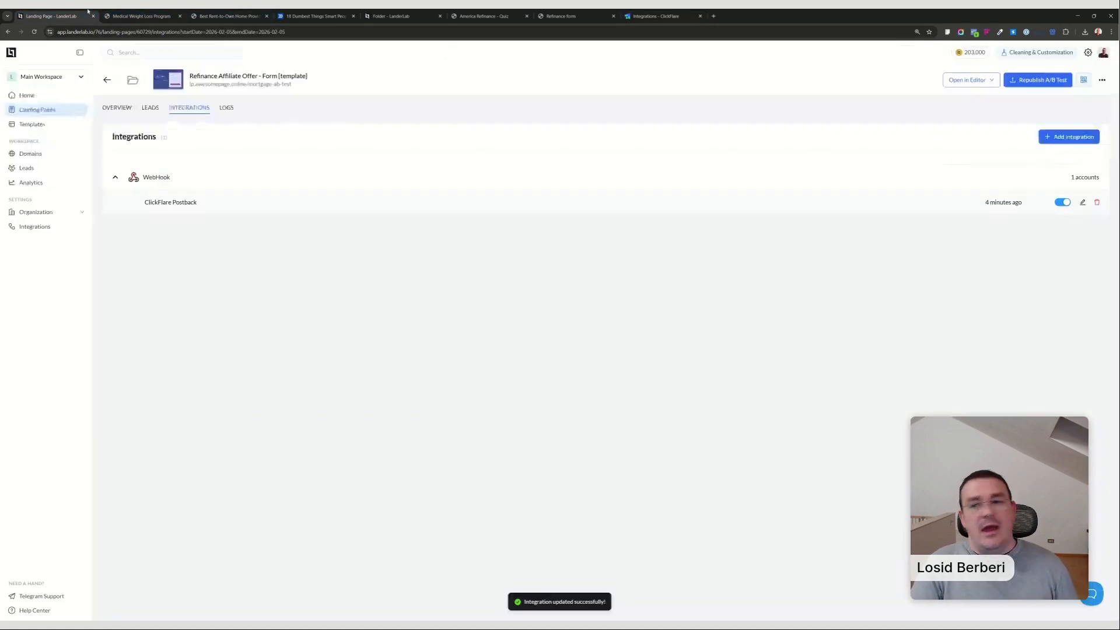